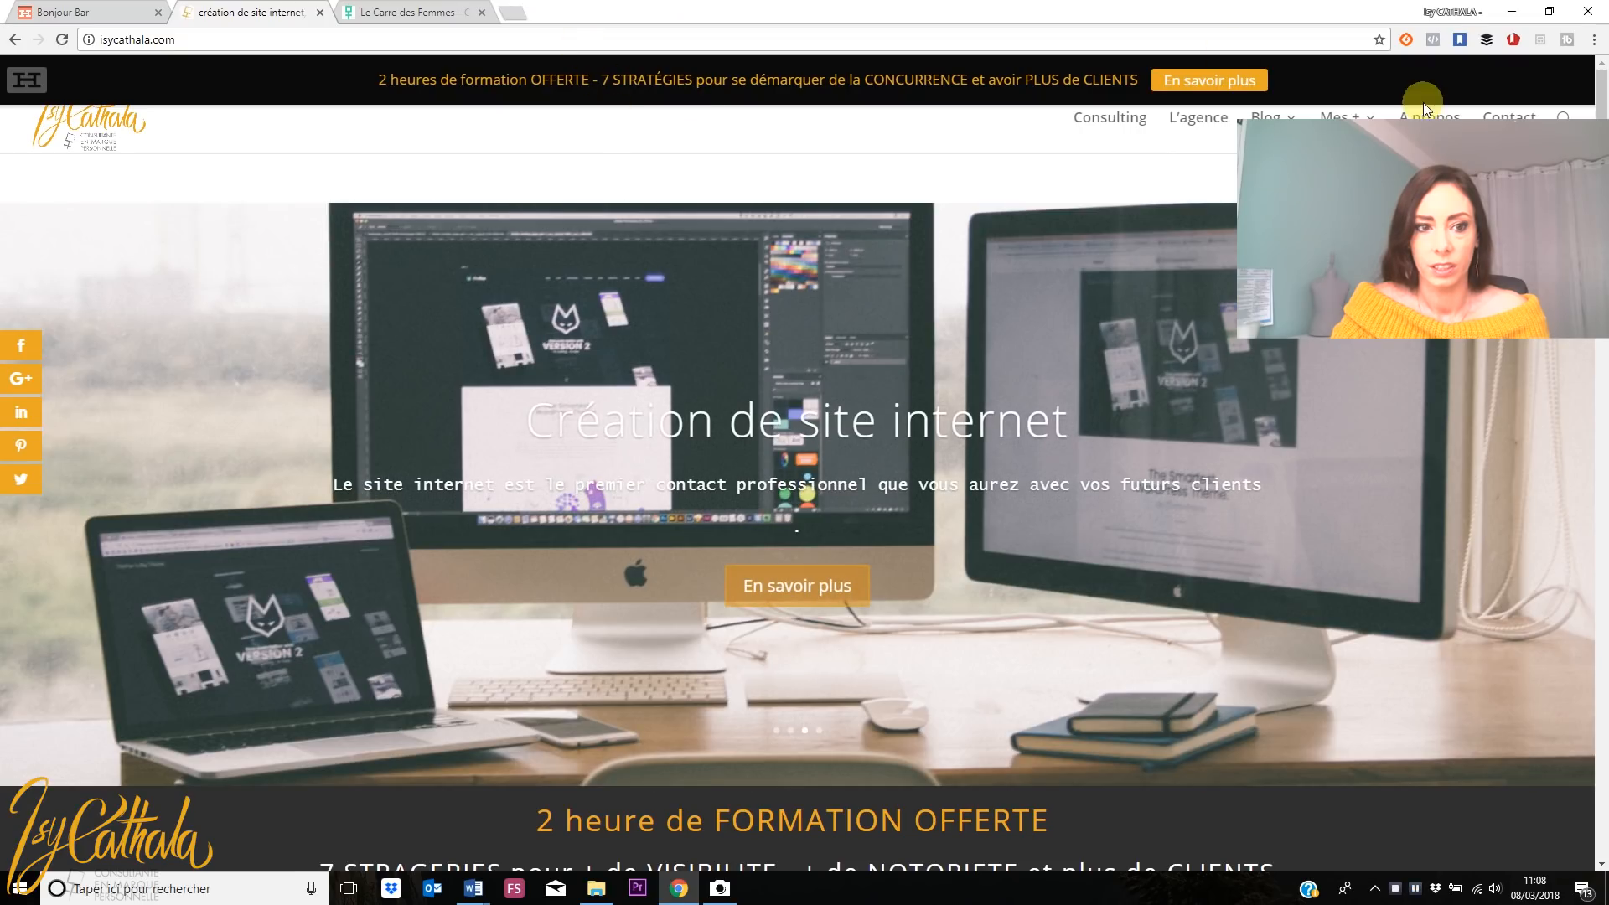
Reload the consulting website to view its Hello Bar banner, and switch to the Le Carré des Femmes website
click(486, 43)
key(Return)
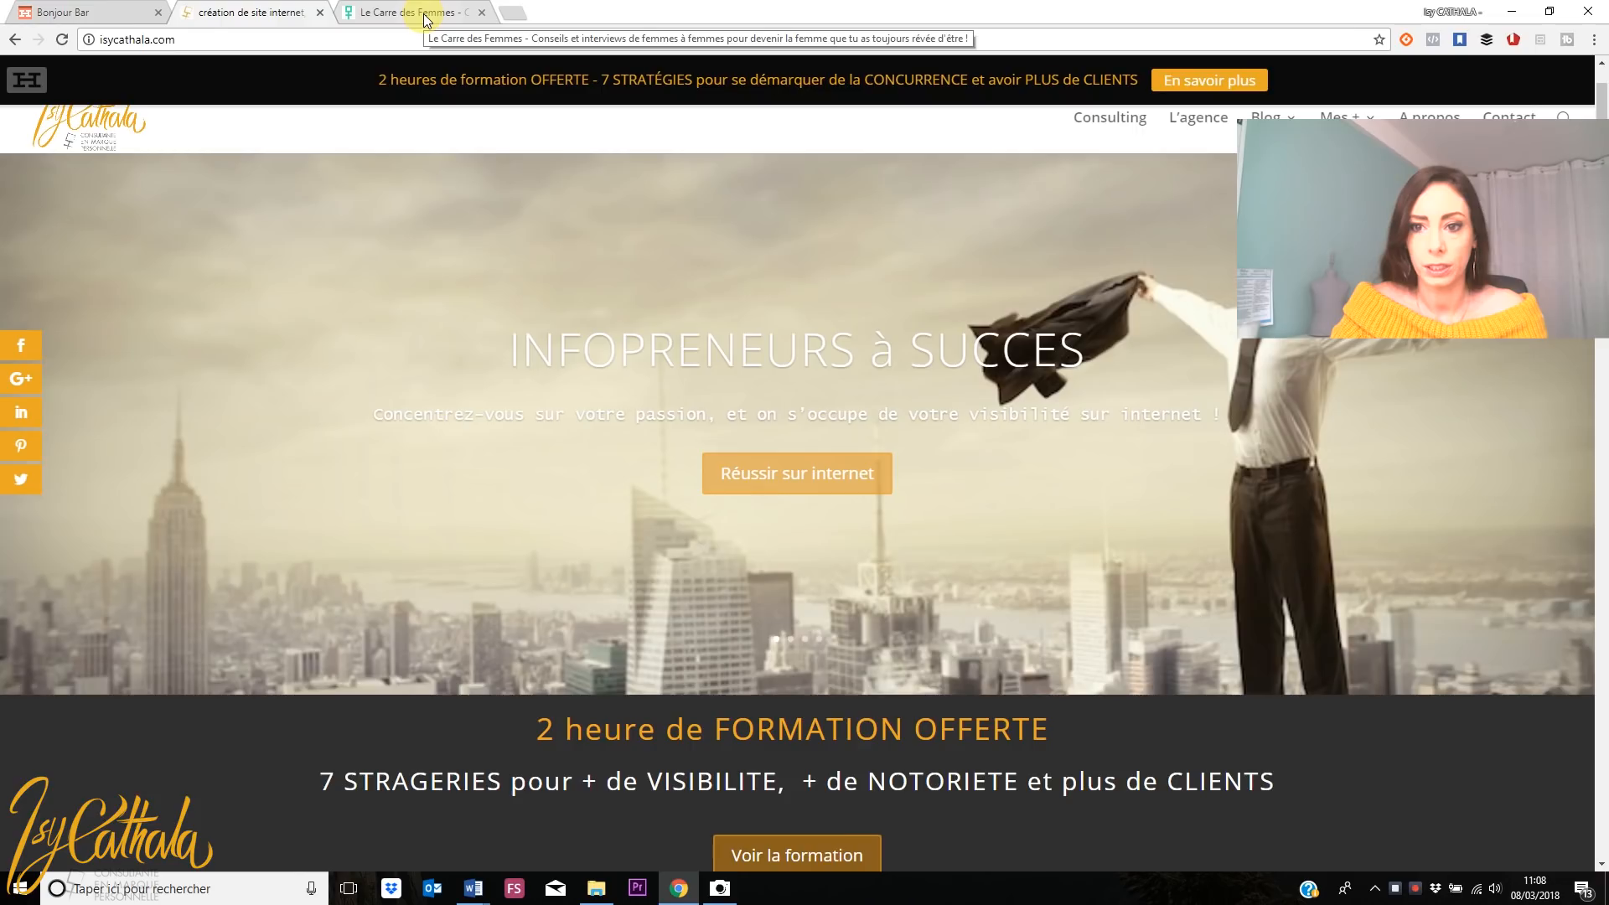
click(424, 13)
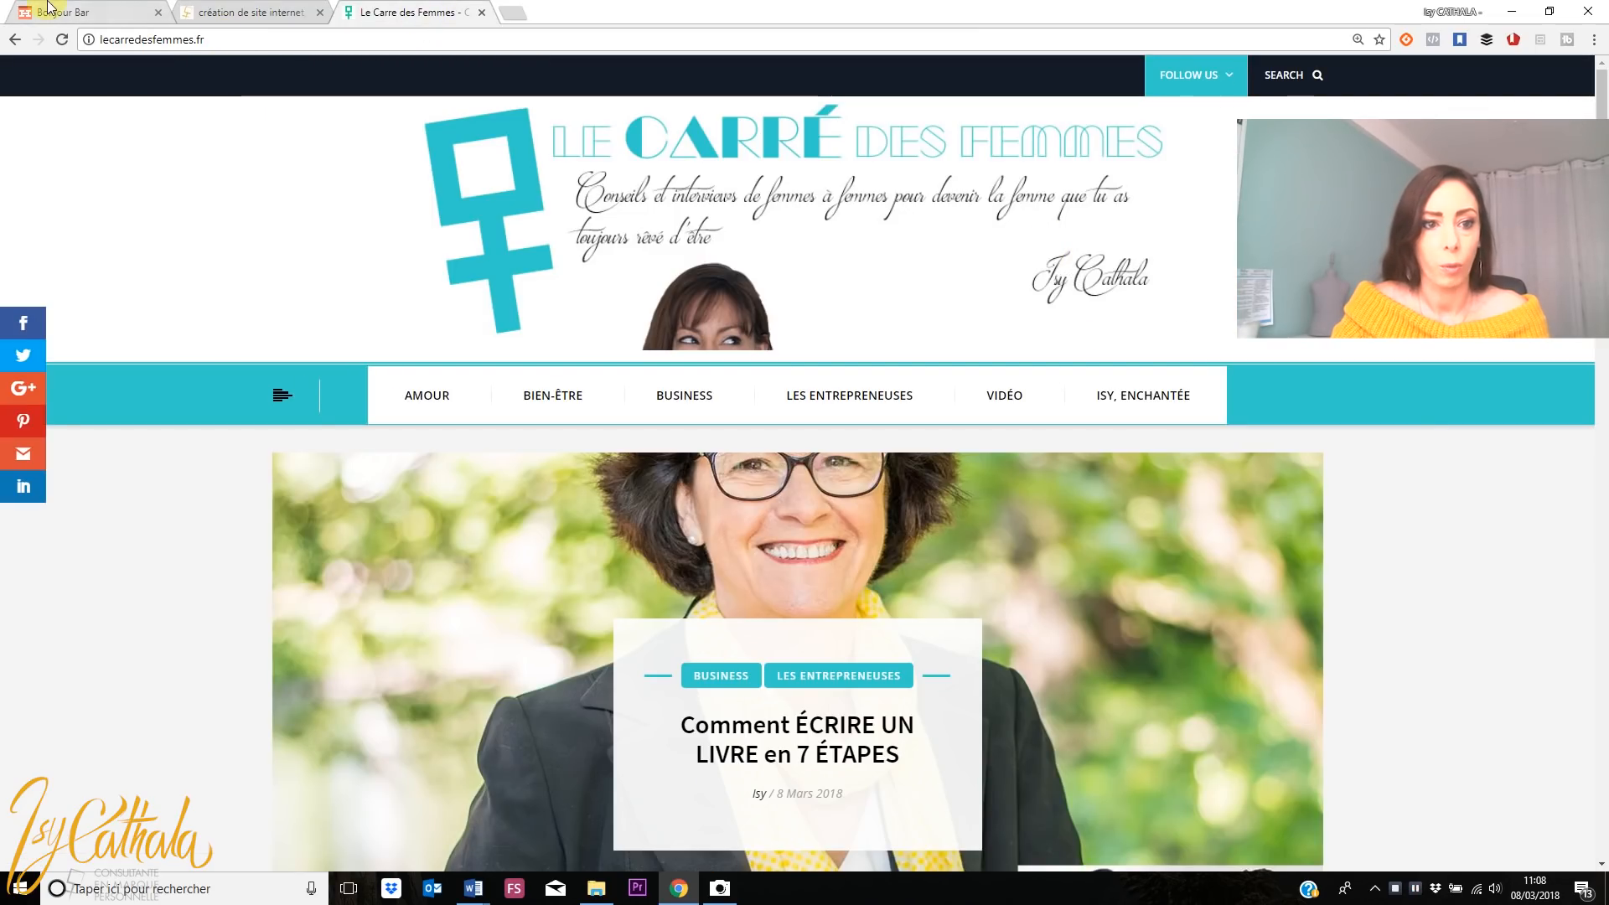
click(88, 38)
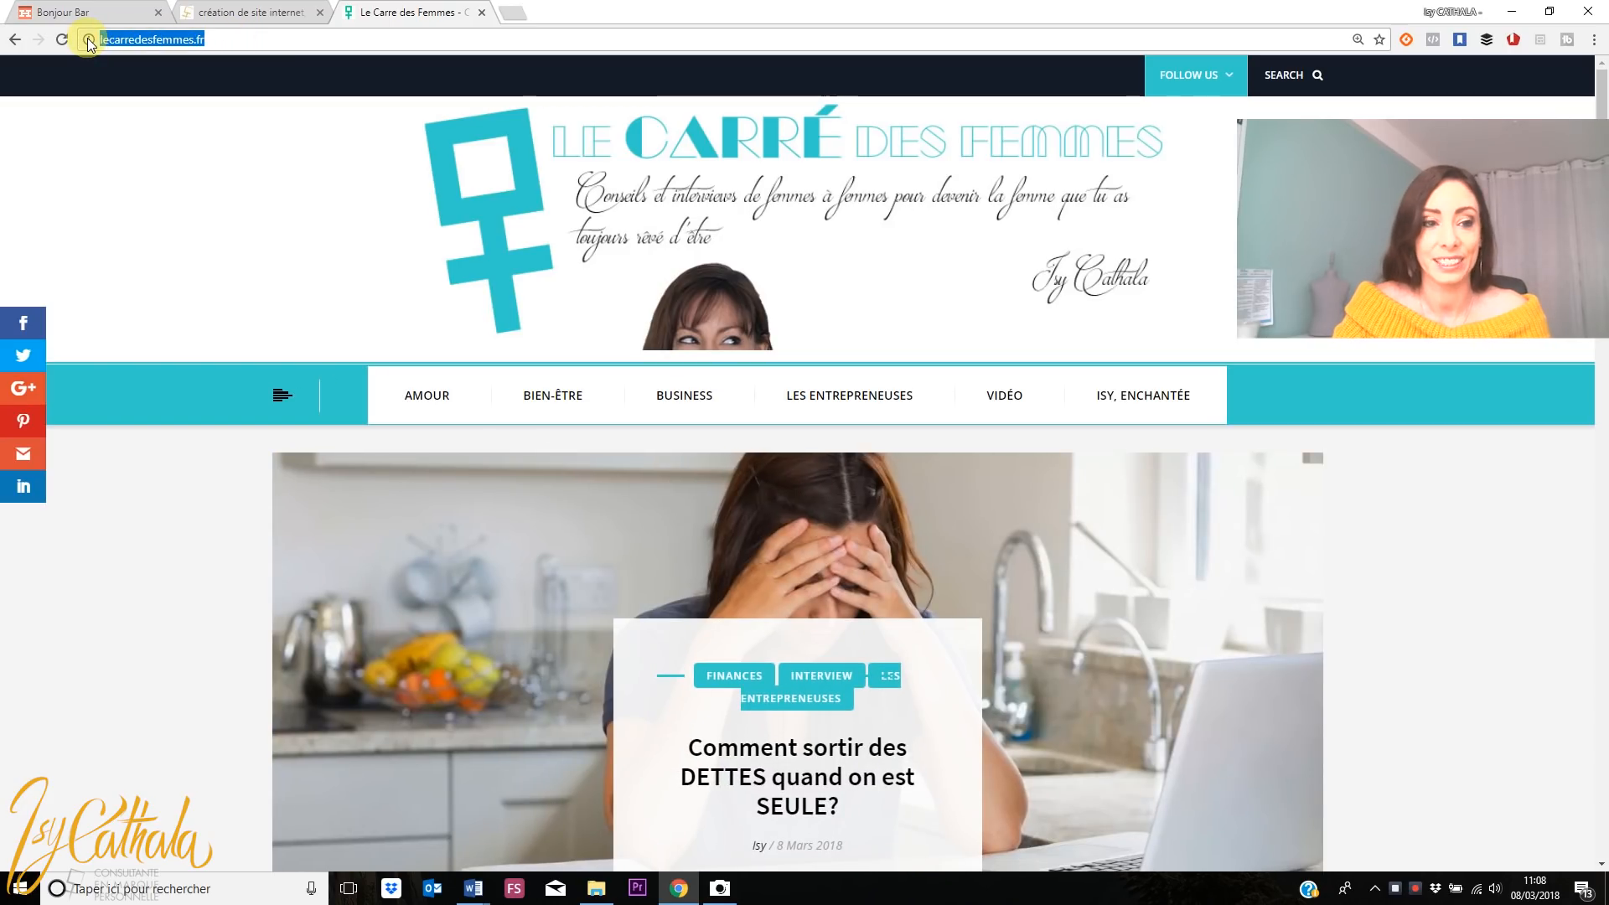
click(92, 12)
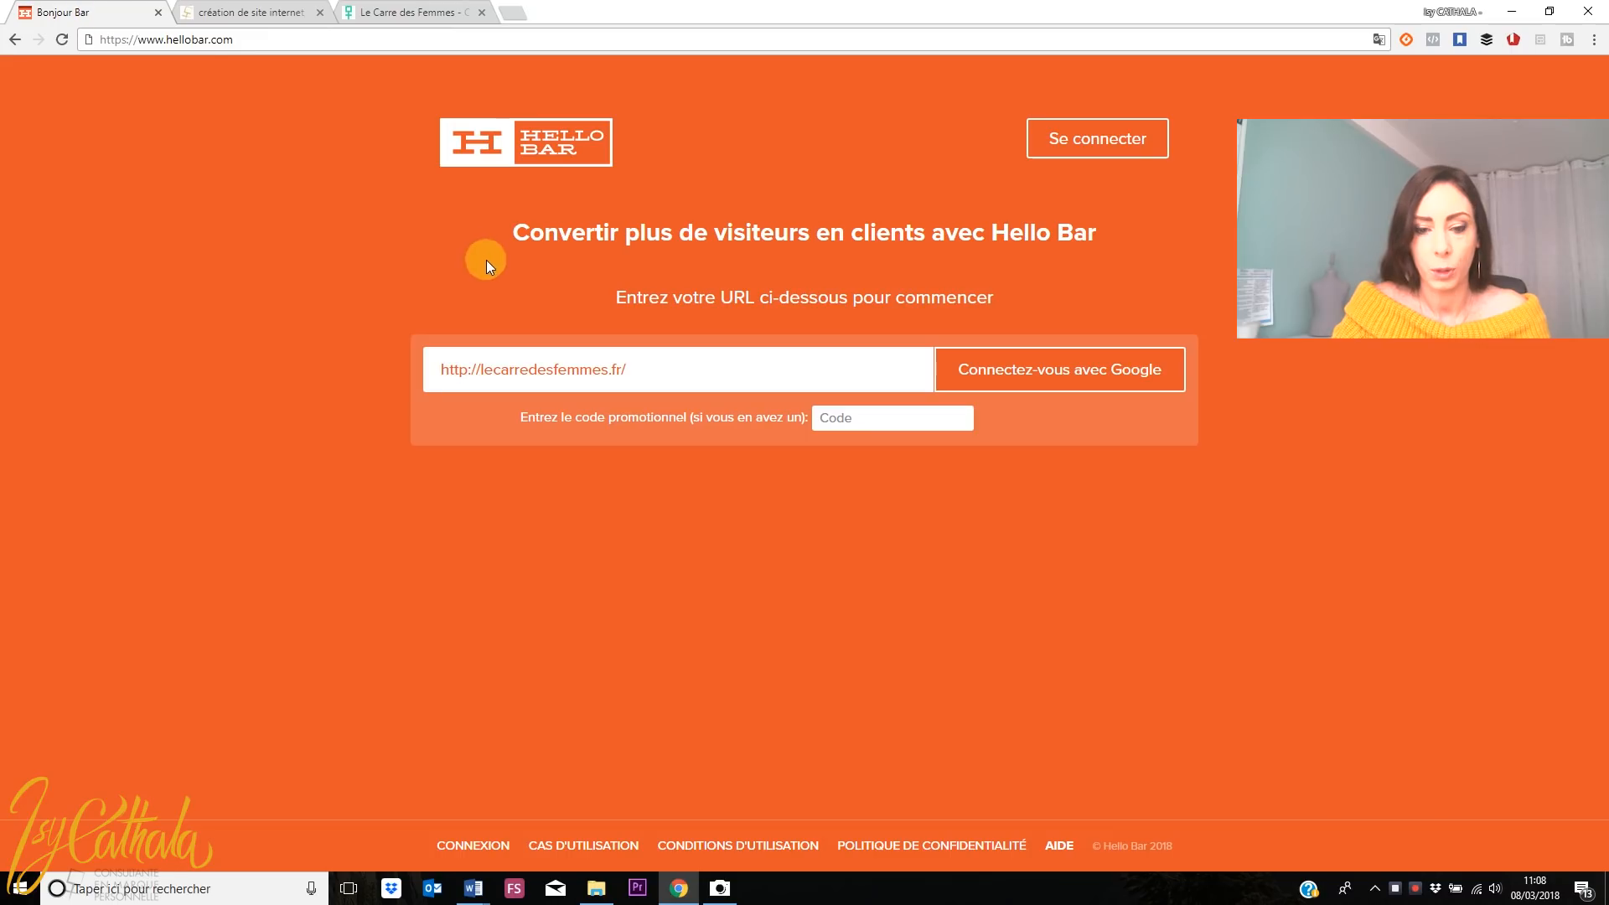
click(652, 375)
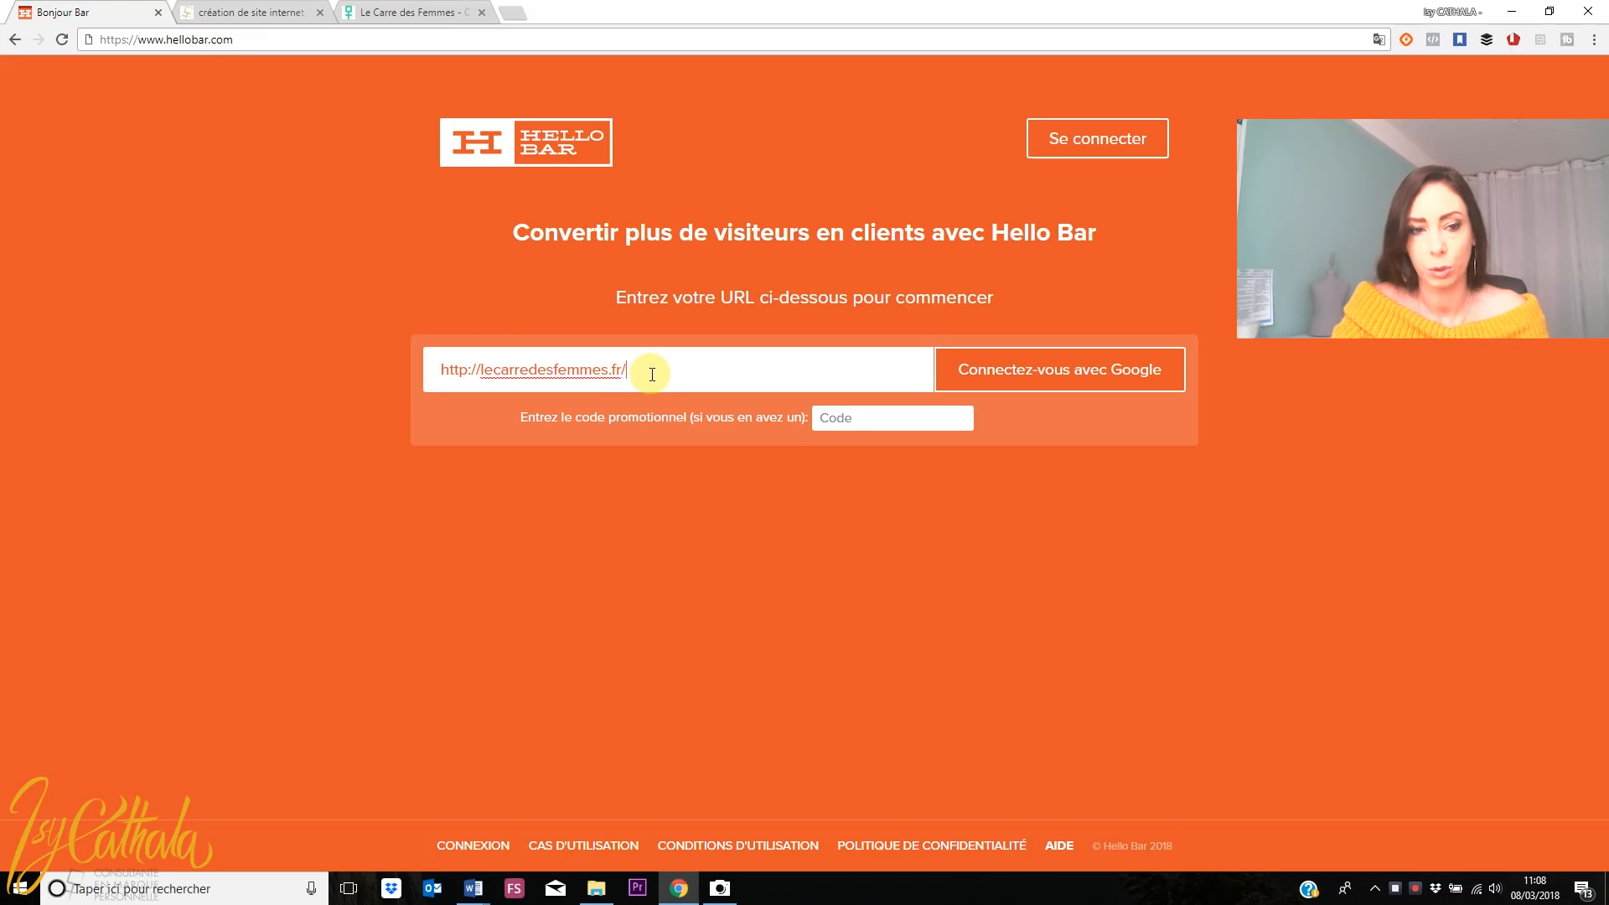
click(1077, 381)
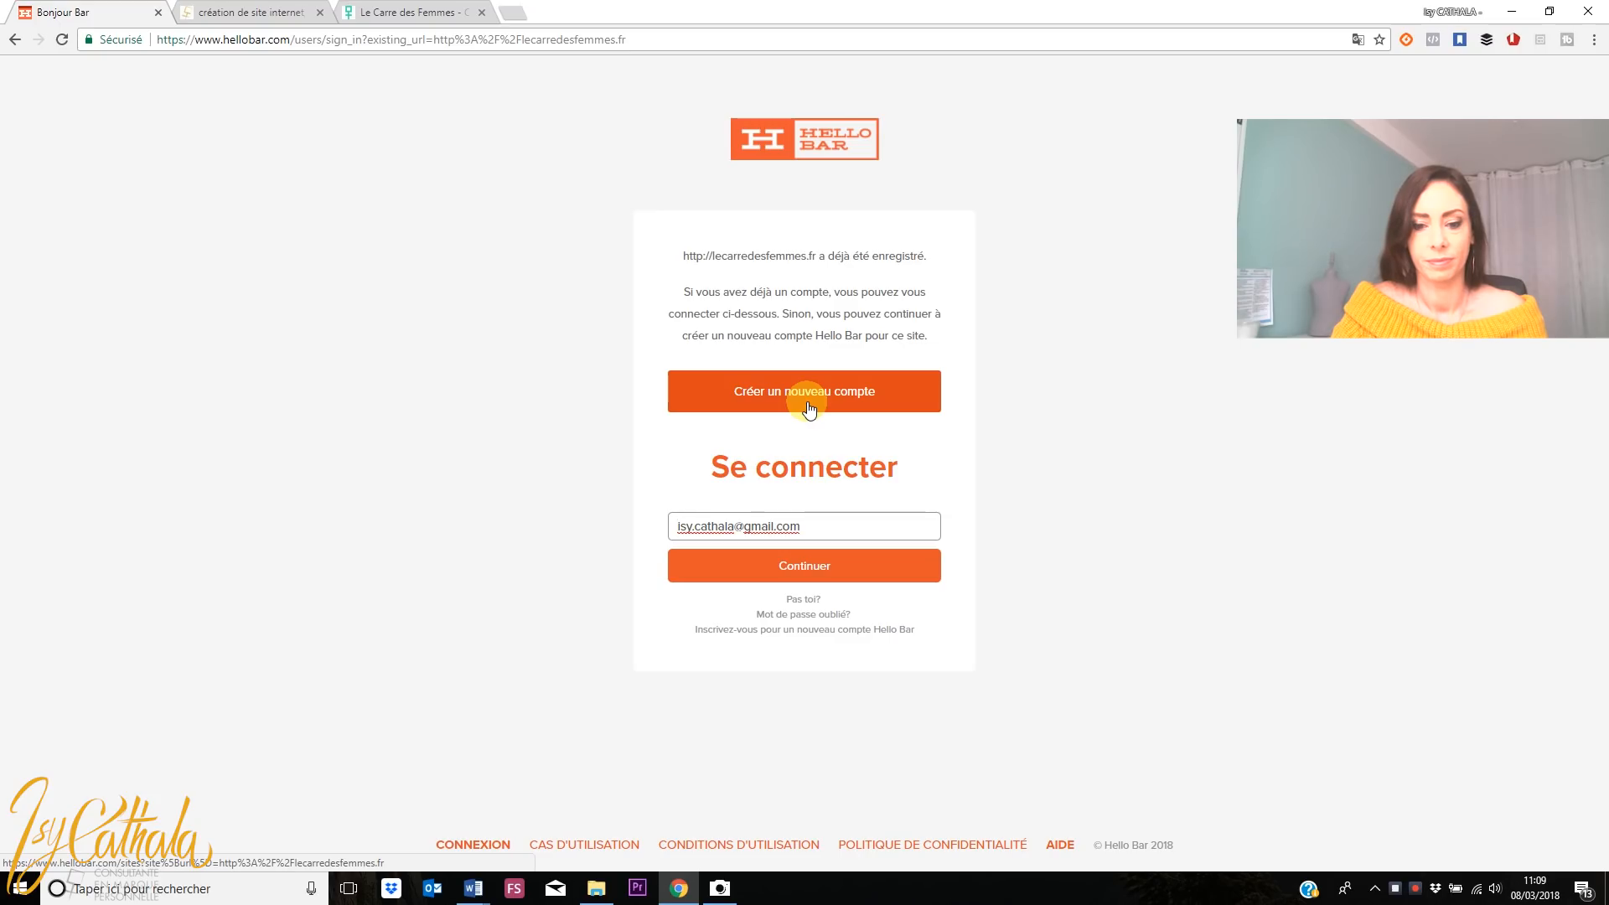
click(811, 570)
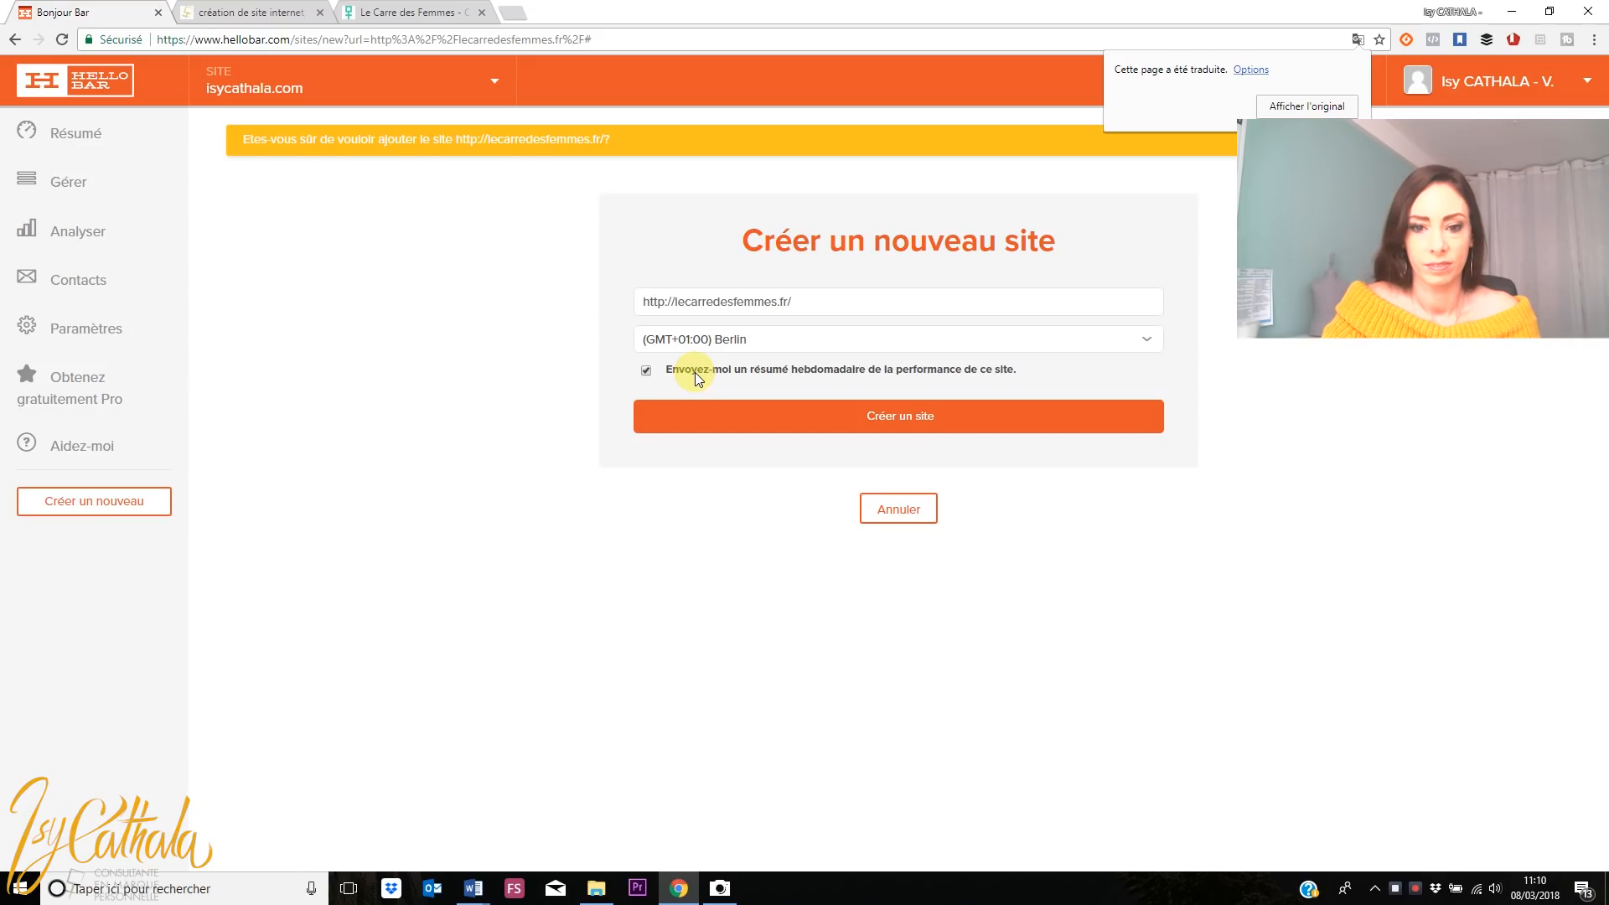
click(926, 411)
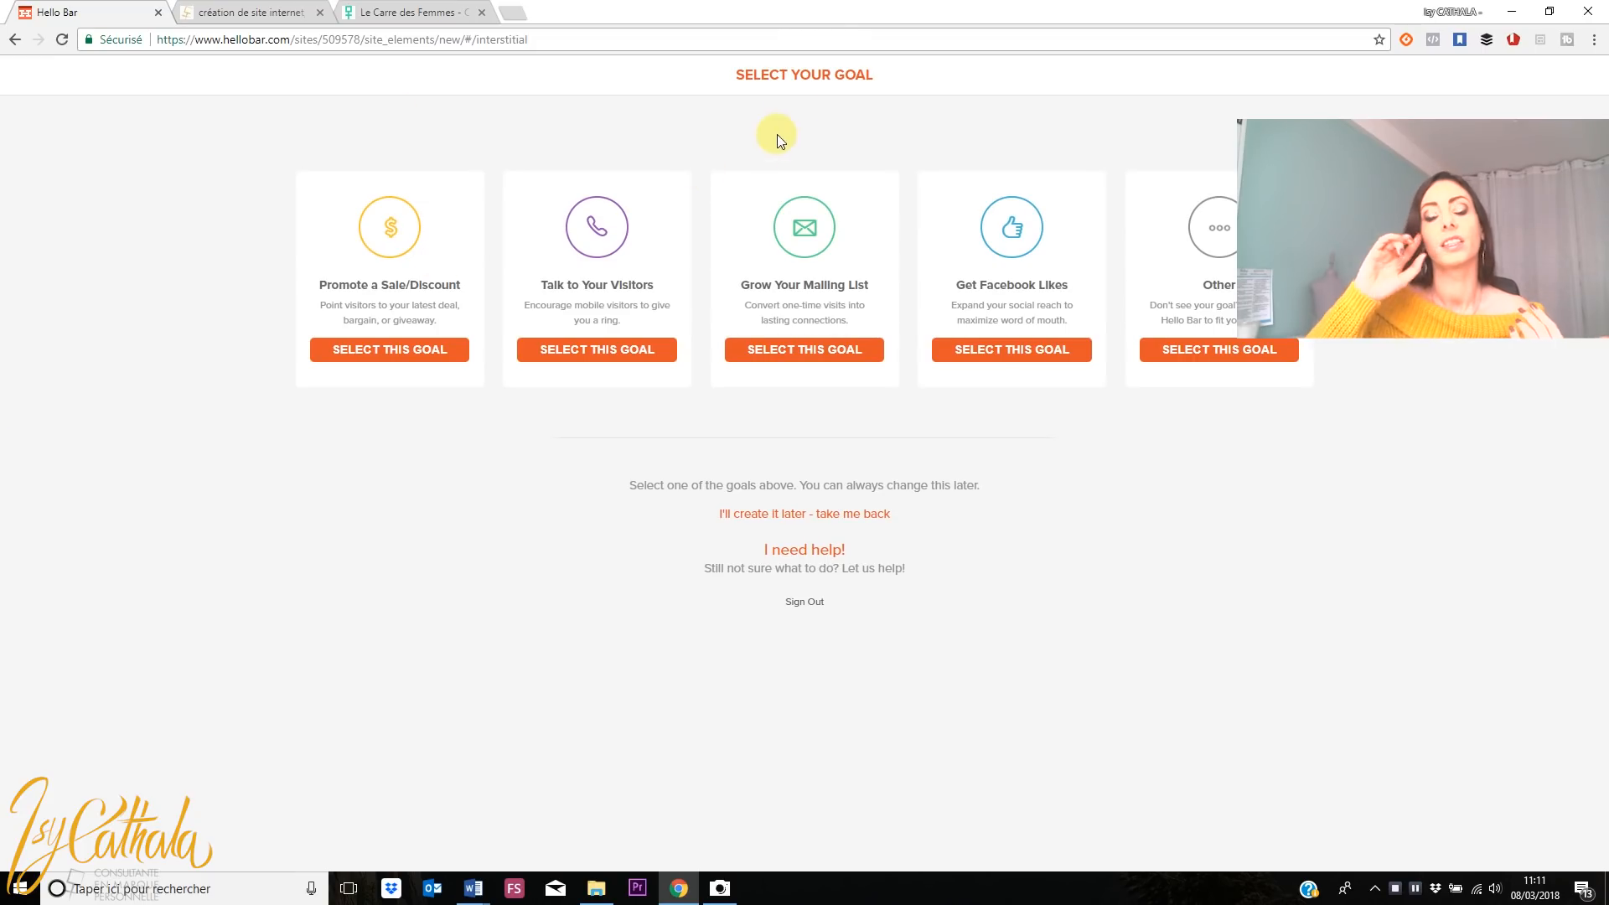
Translate the goal selection page into French and select the goal "Développez votre liste de diffusion"
click(843, 36)
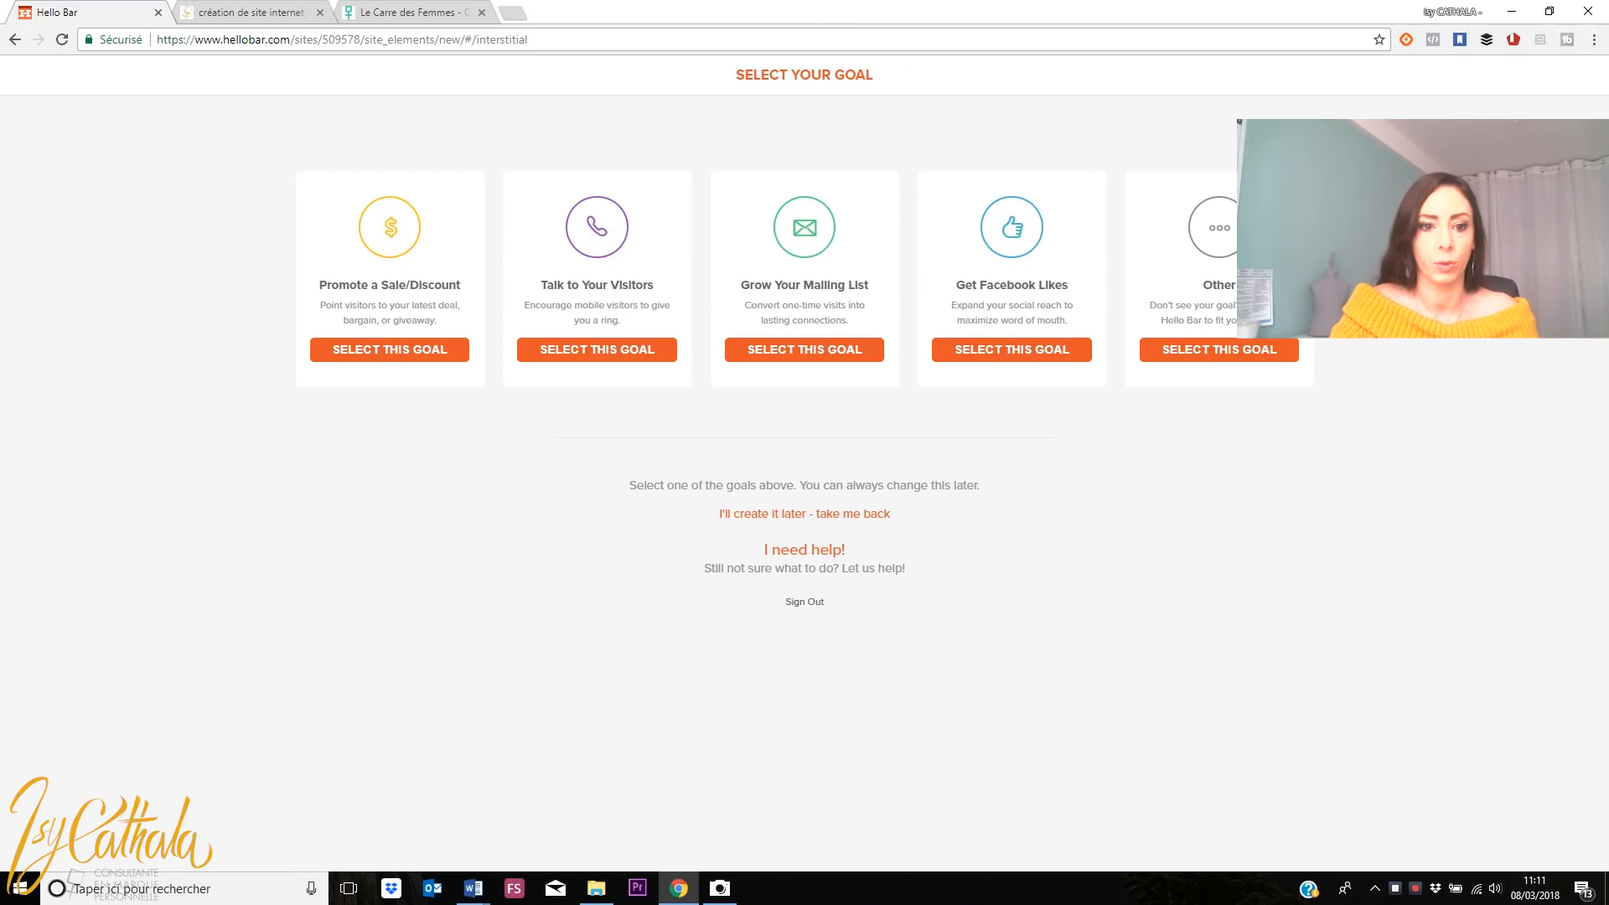
right_click(1339, 338)
click(1405, 354)
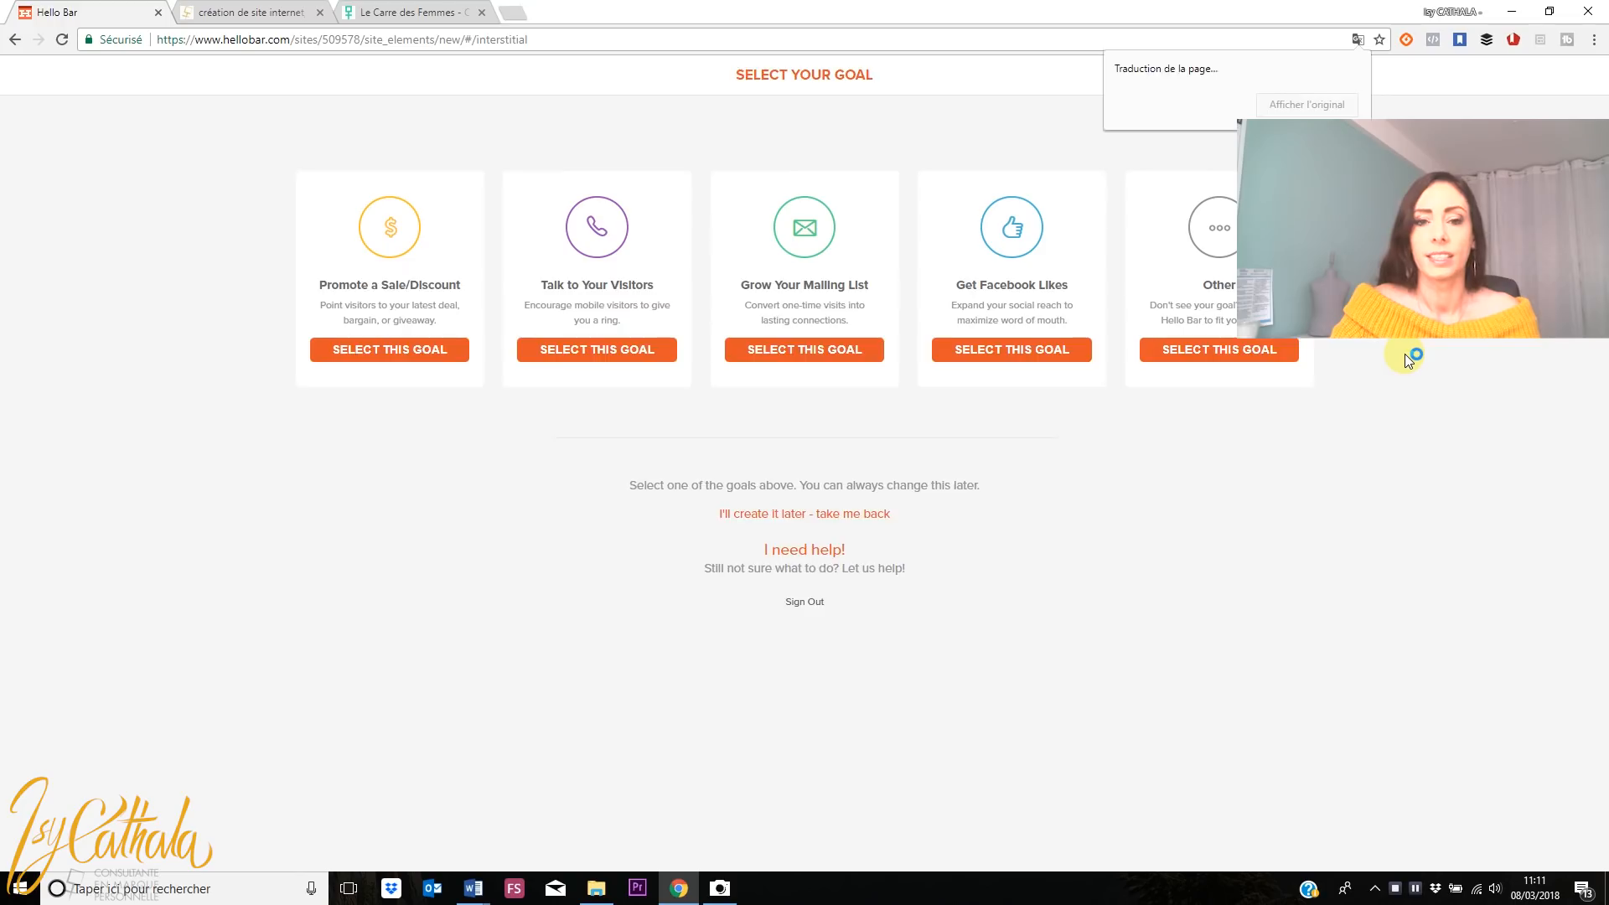
click(937, 41)
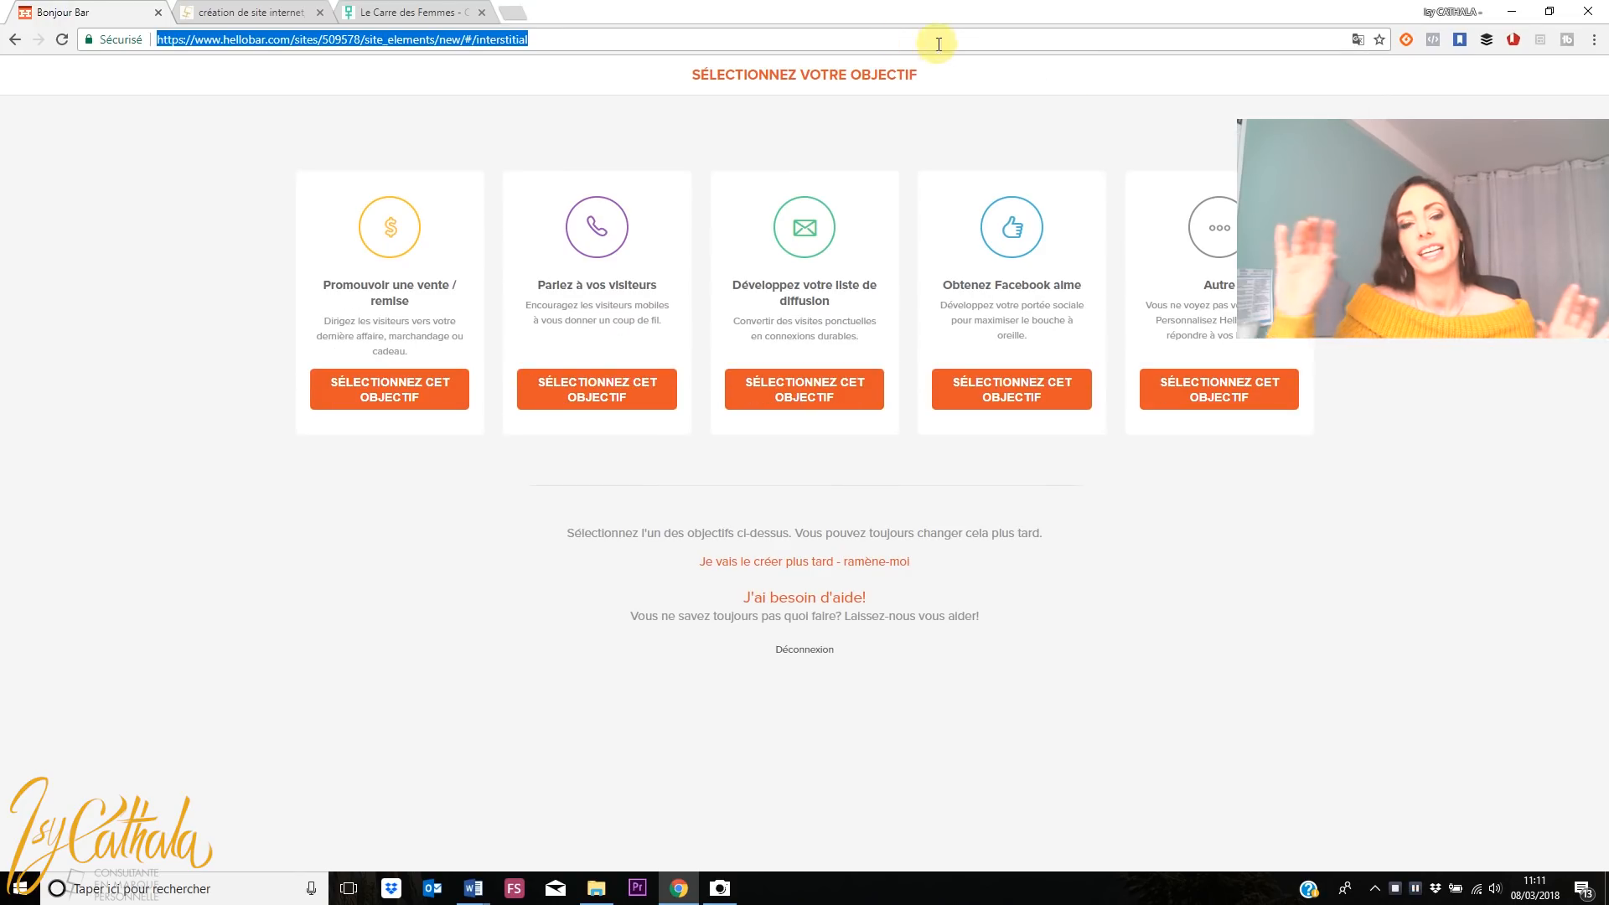
click(1091, 89)
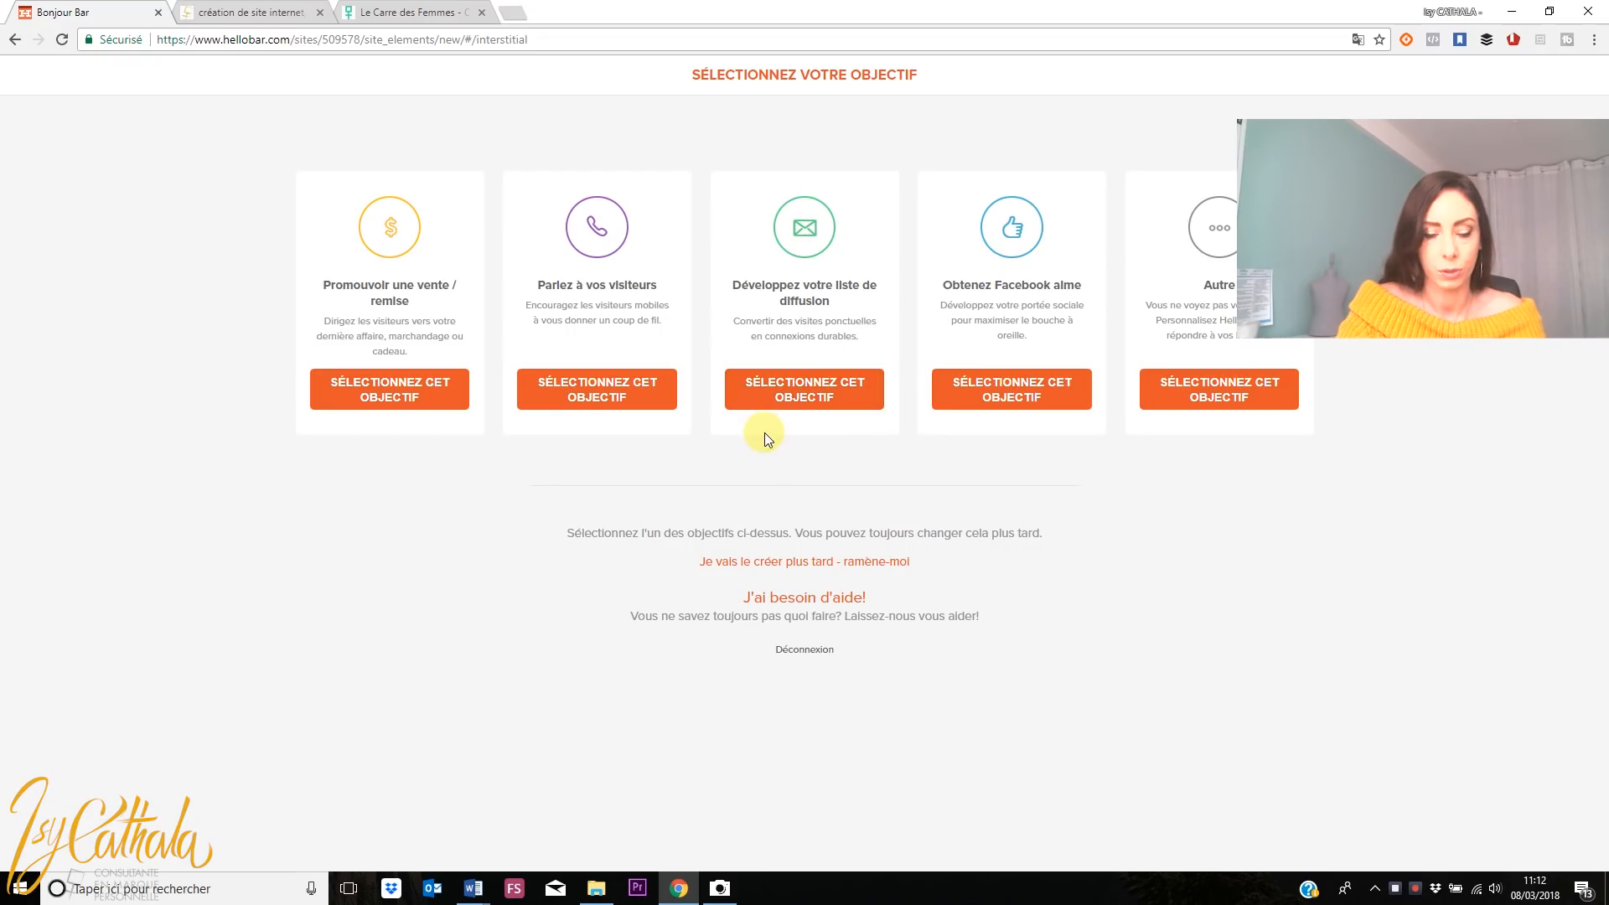
click(780, 404)
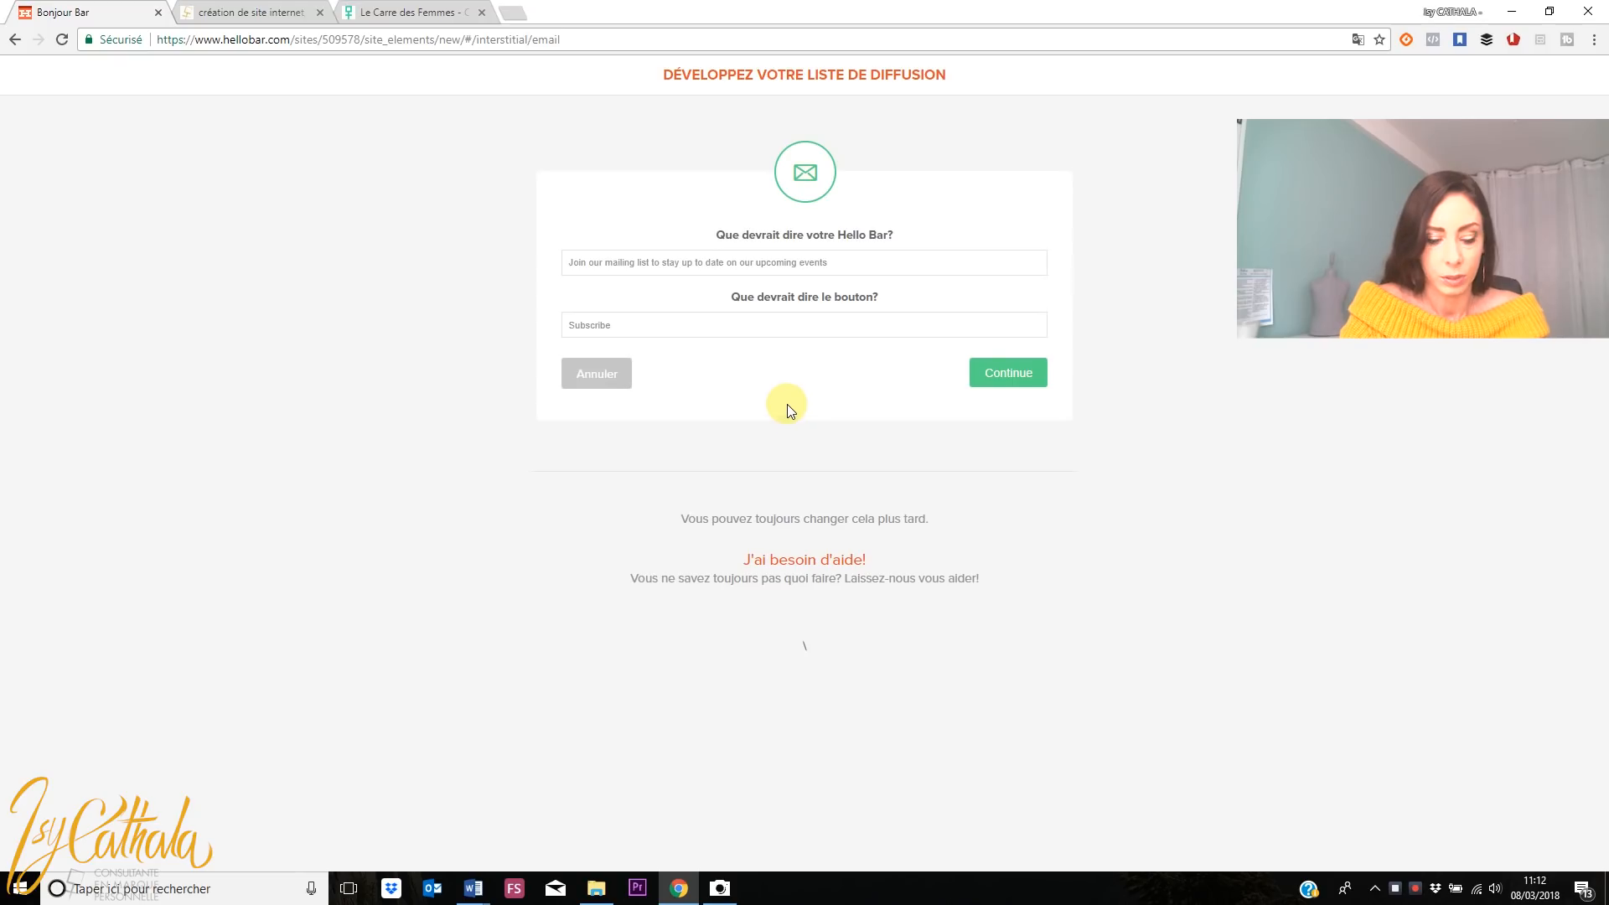
Copy the headline "AMÉLIORE TA VIE GRACE A" from the sidebar signup form on the Le Carré des Femmes site
click(369, 18)
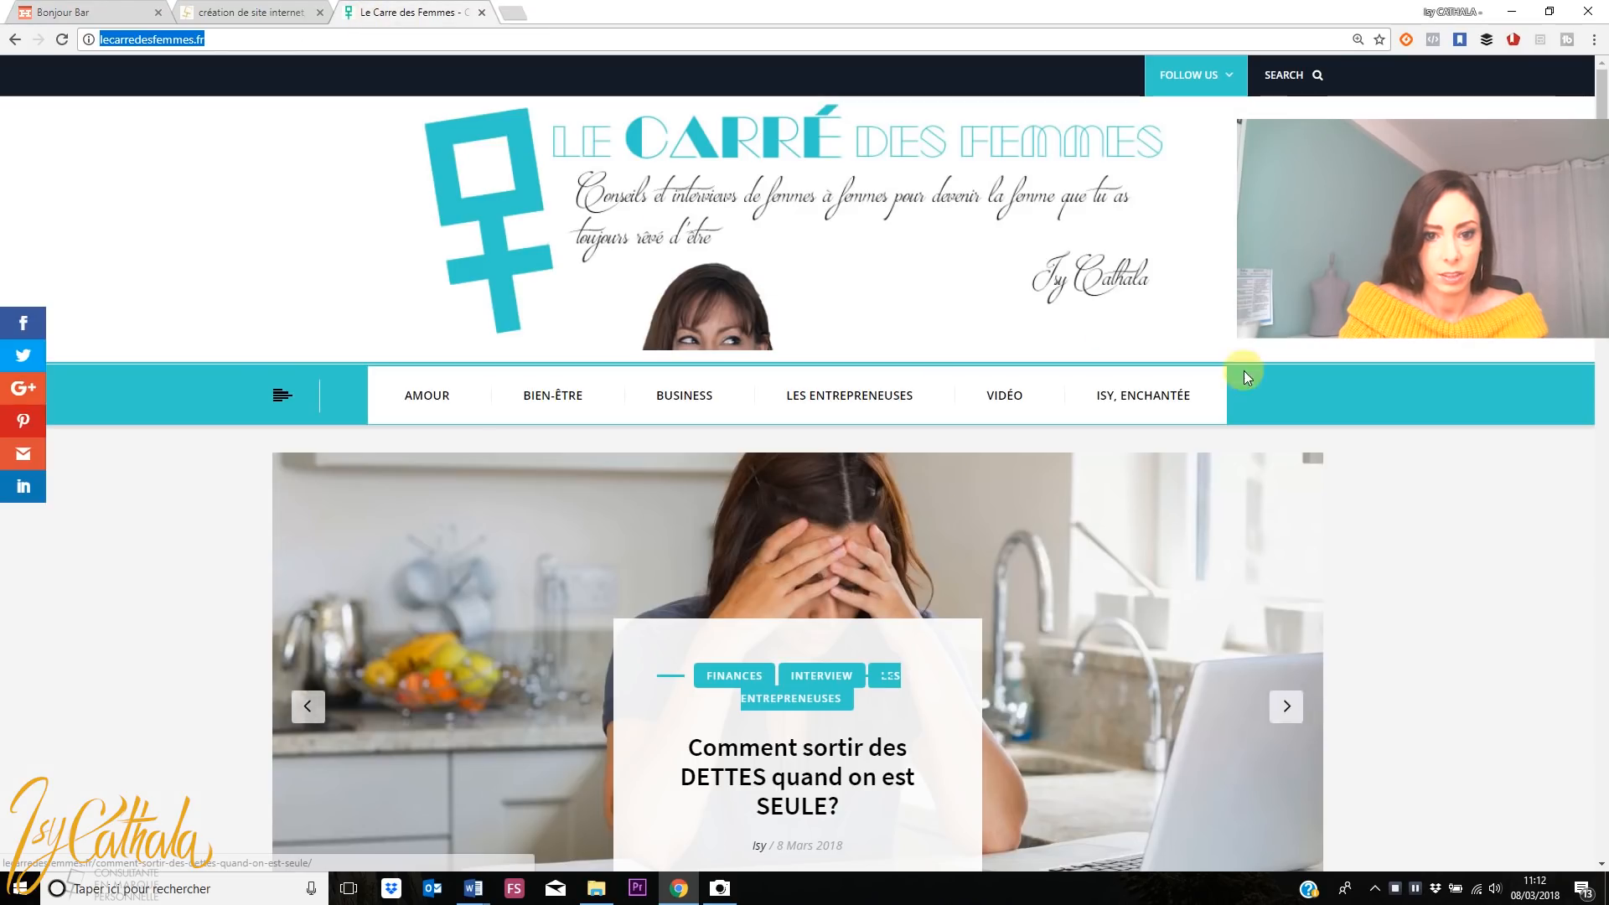
scroll(1601, 184, down, 3)
drag(1608, 185, 1603, 307)
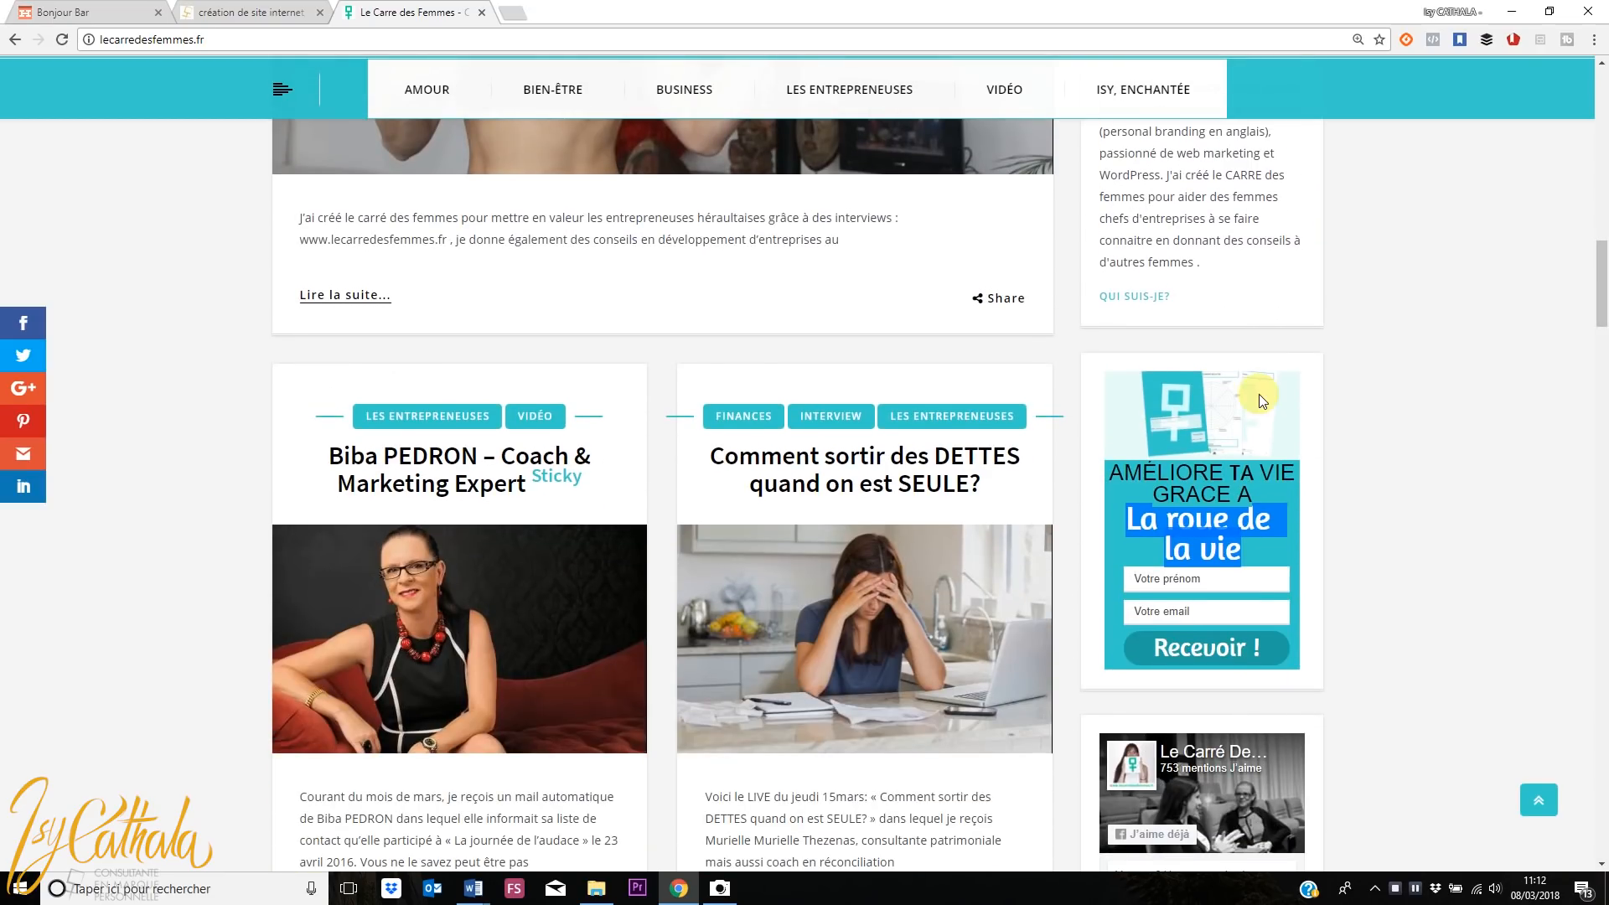
drag(1252, 496, 1116, 476)
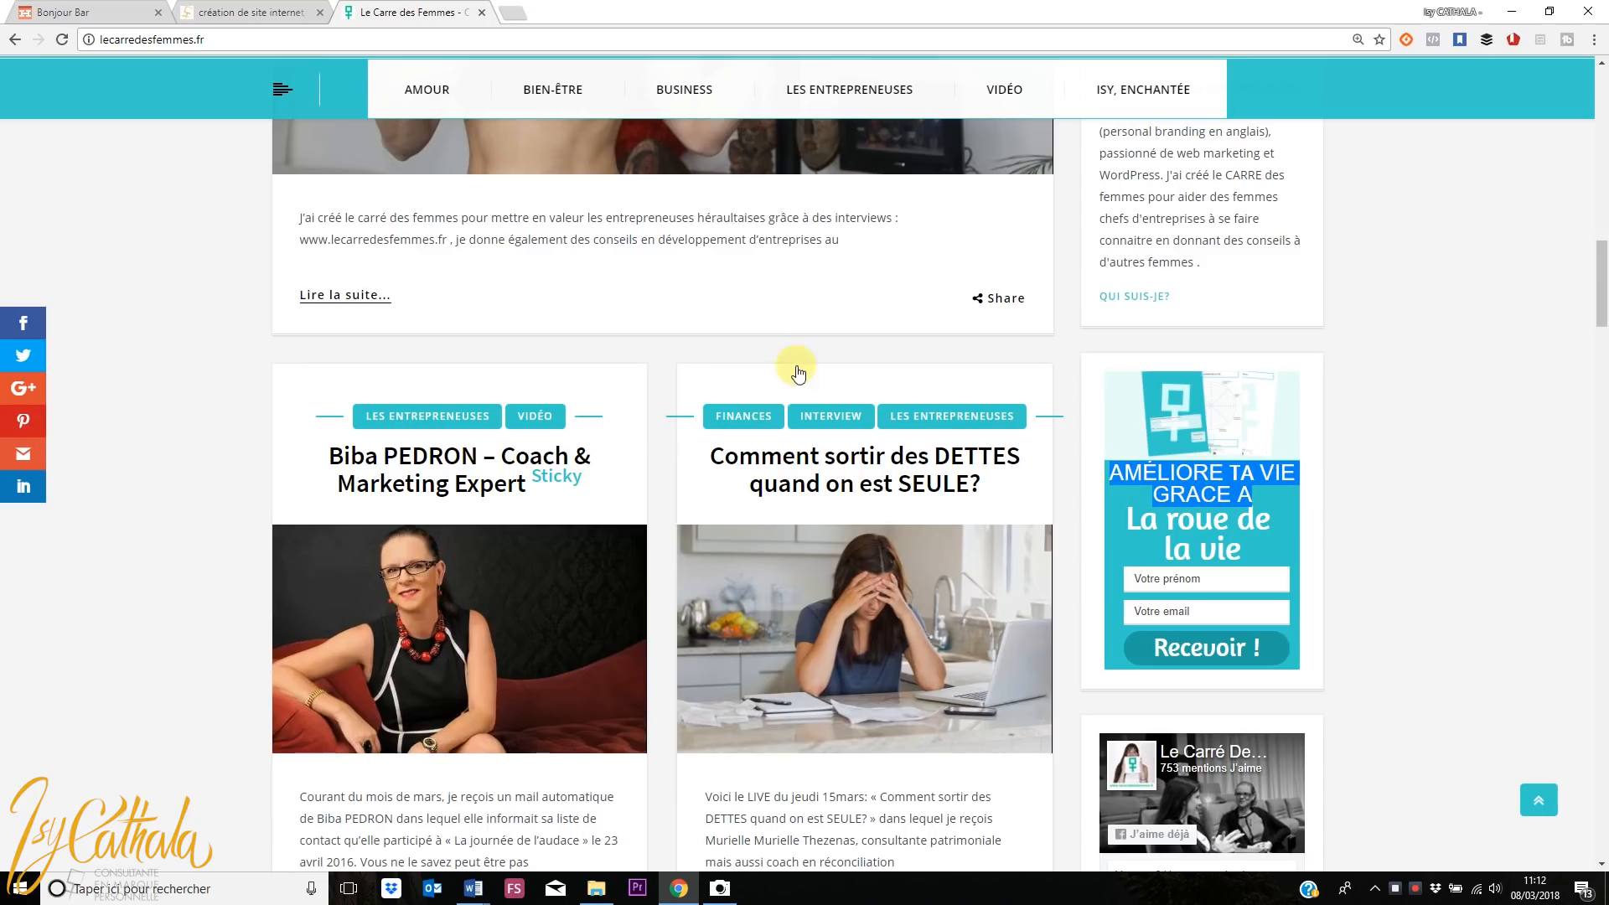
Return to the Hello Bar setup and set the bar's message to "AMÉLIORE TA VIE GRACE A LA ROUE DE LA VIE"
click(248, 32)
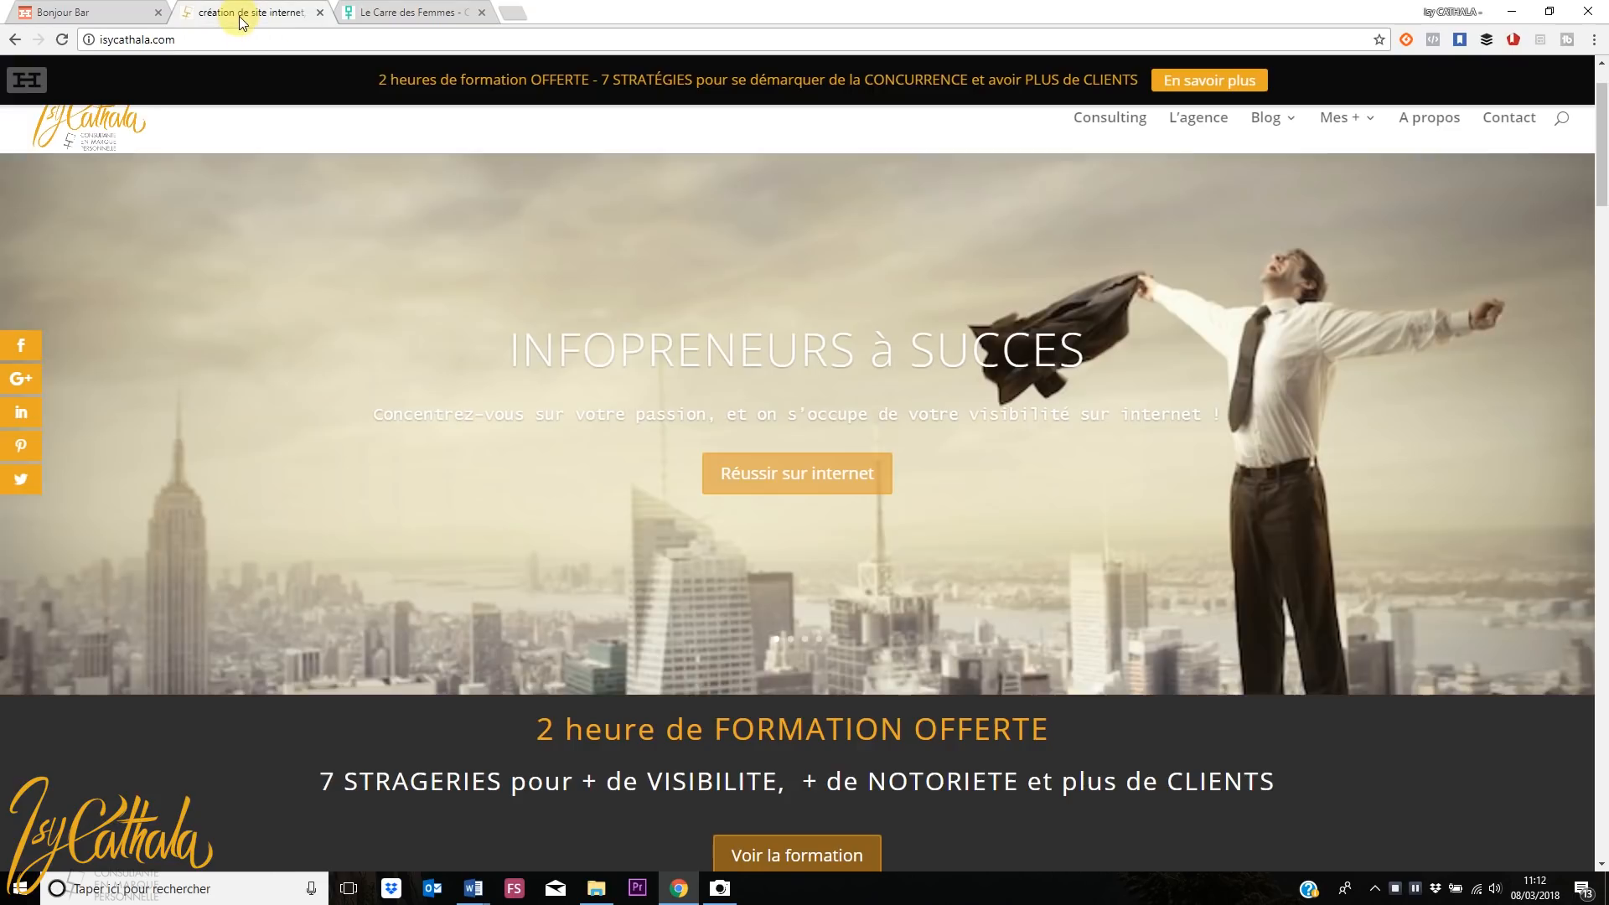
click(51, 13)
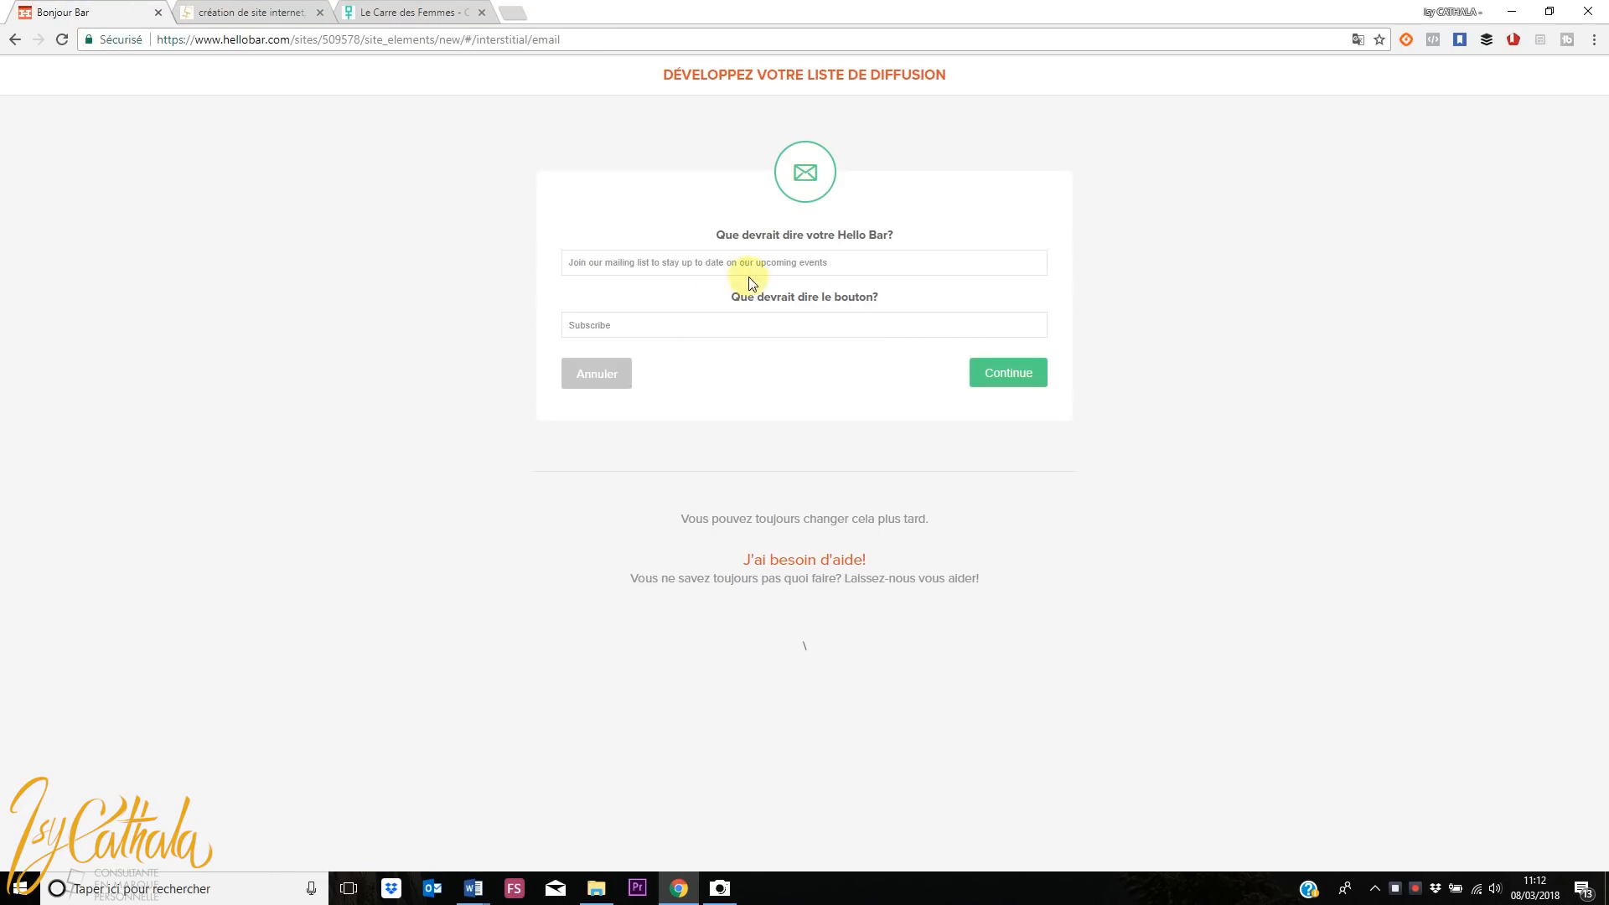
drag(855, 267, 543, 285)
text(AMÉLIORE TA VIE GRACE A)
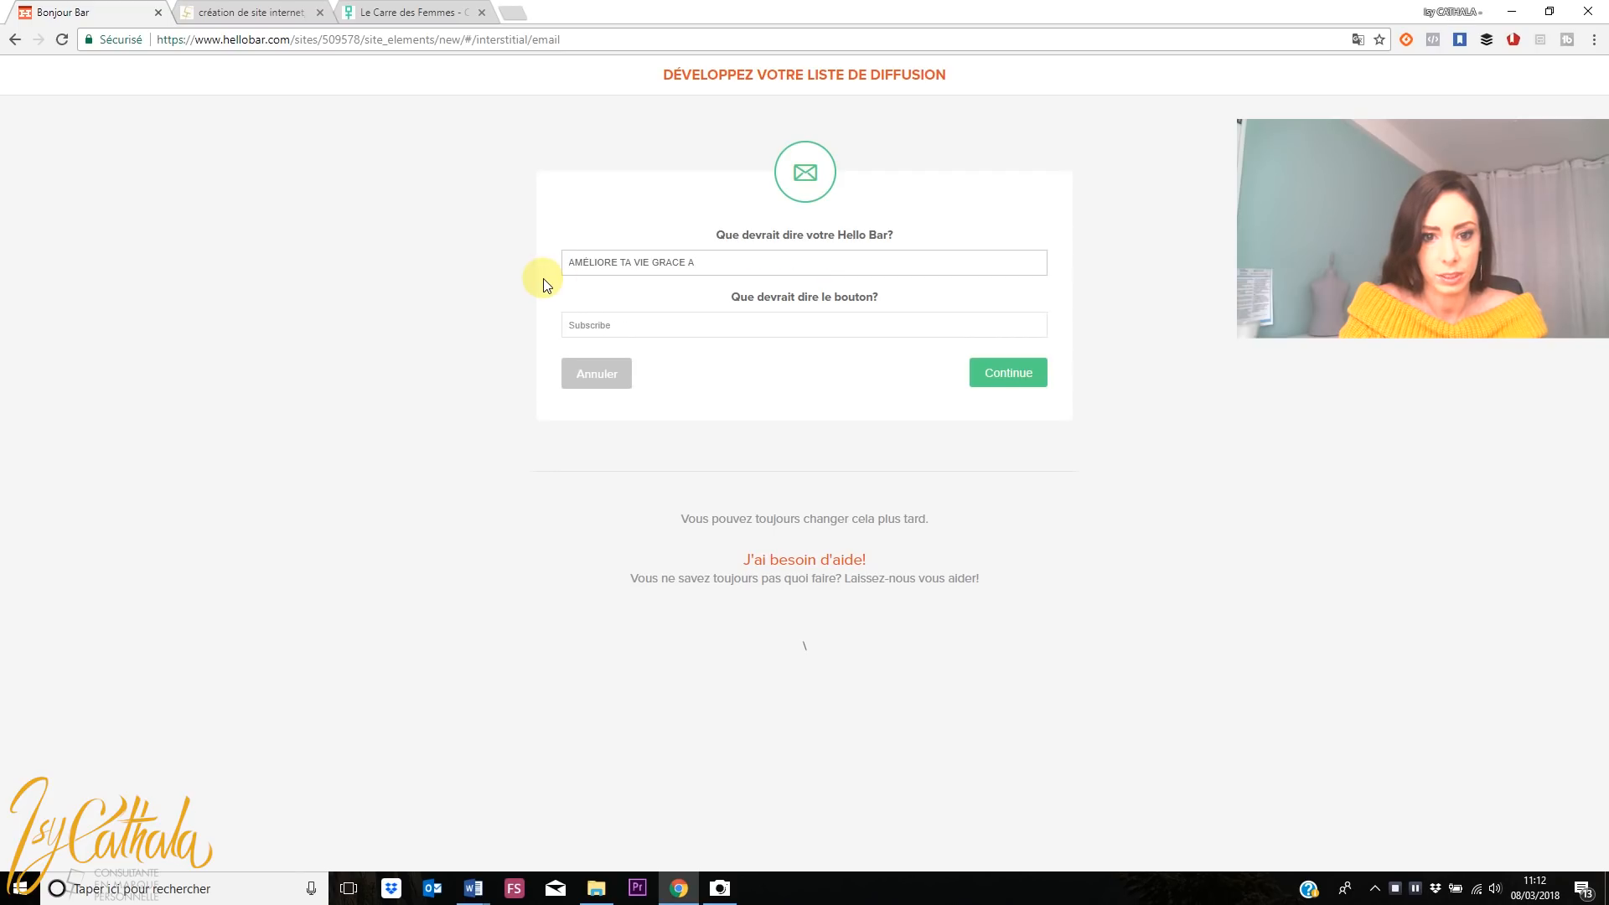
text( LA)
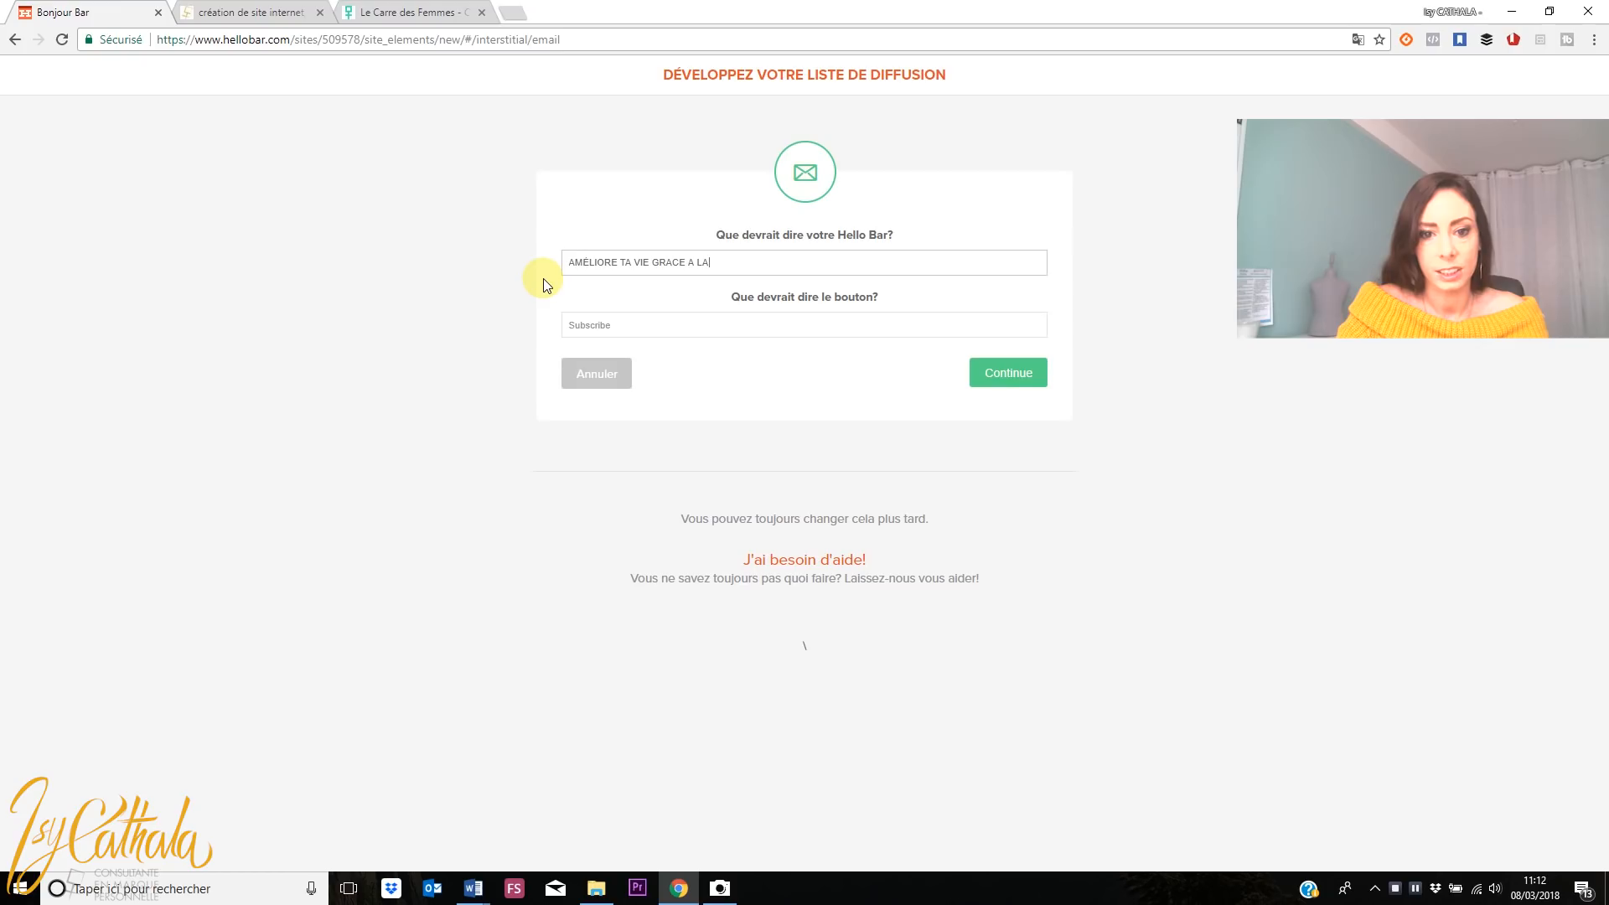
text(OUE DE LA VIE)
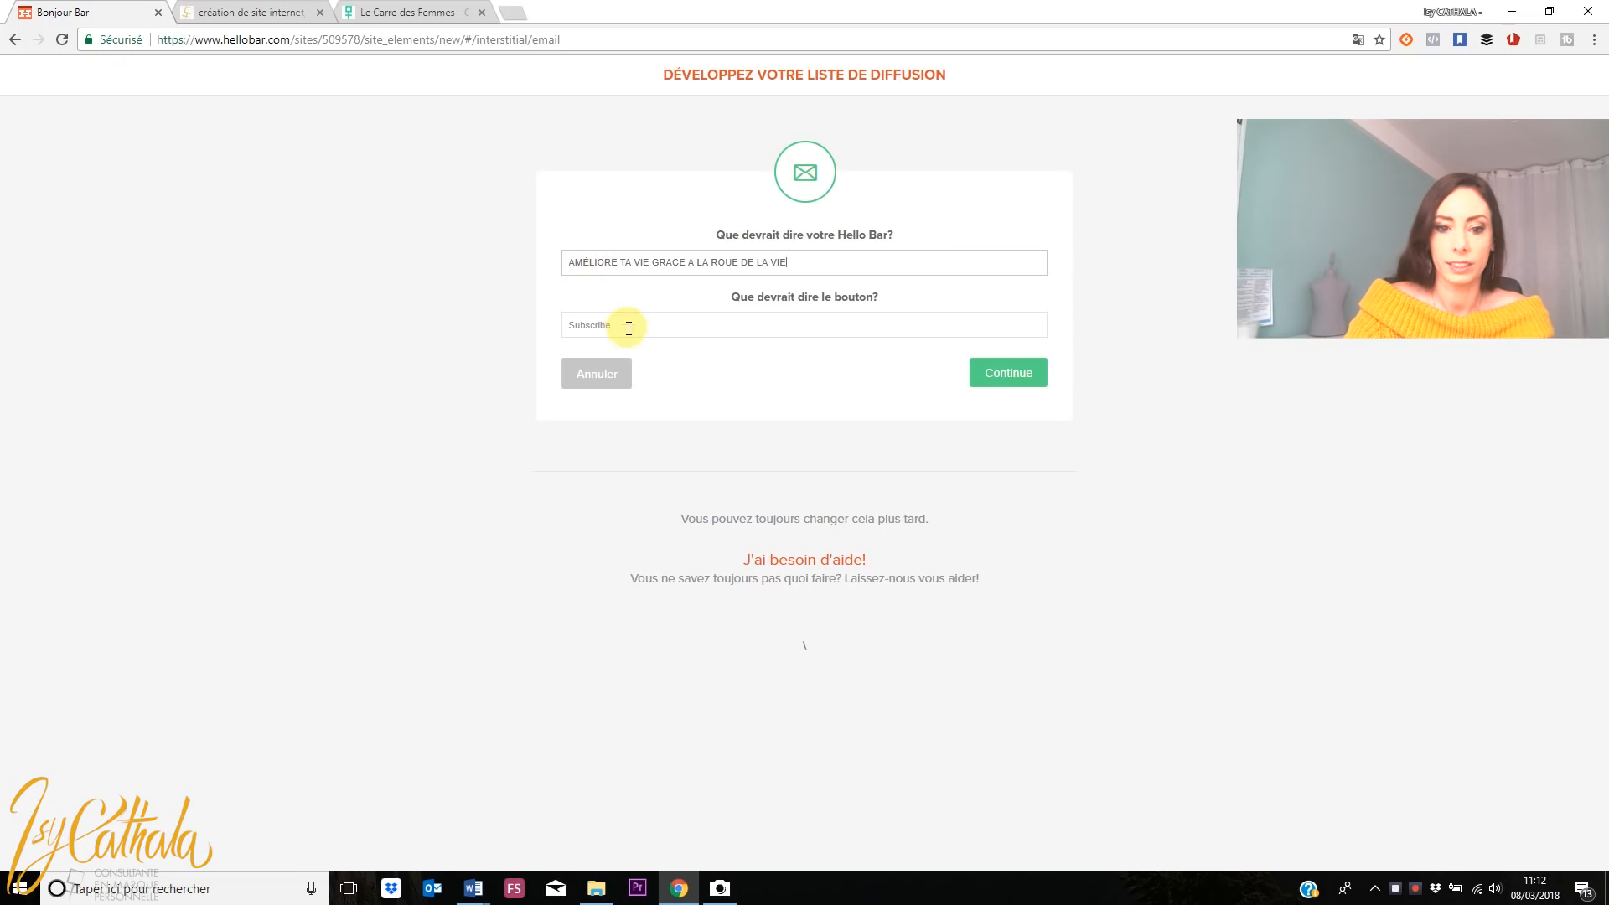
Set the bar's button text to "Recevoir !" and continue to the bar editor
drag(642, 327, 478, 329)
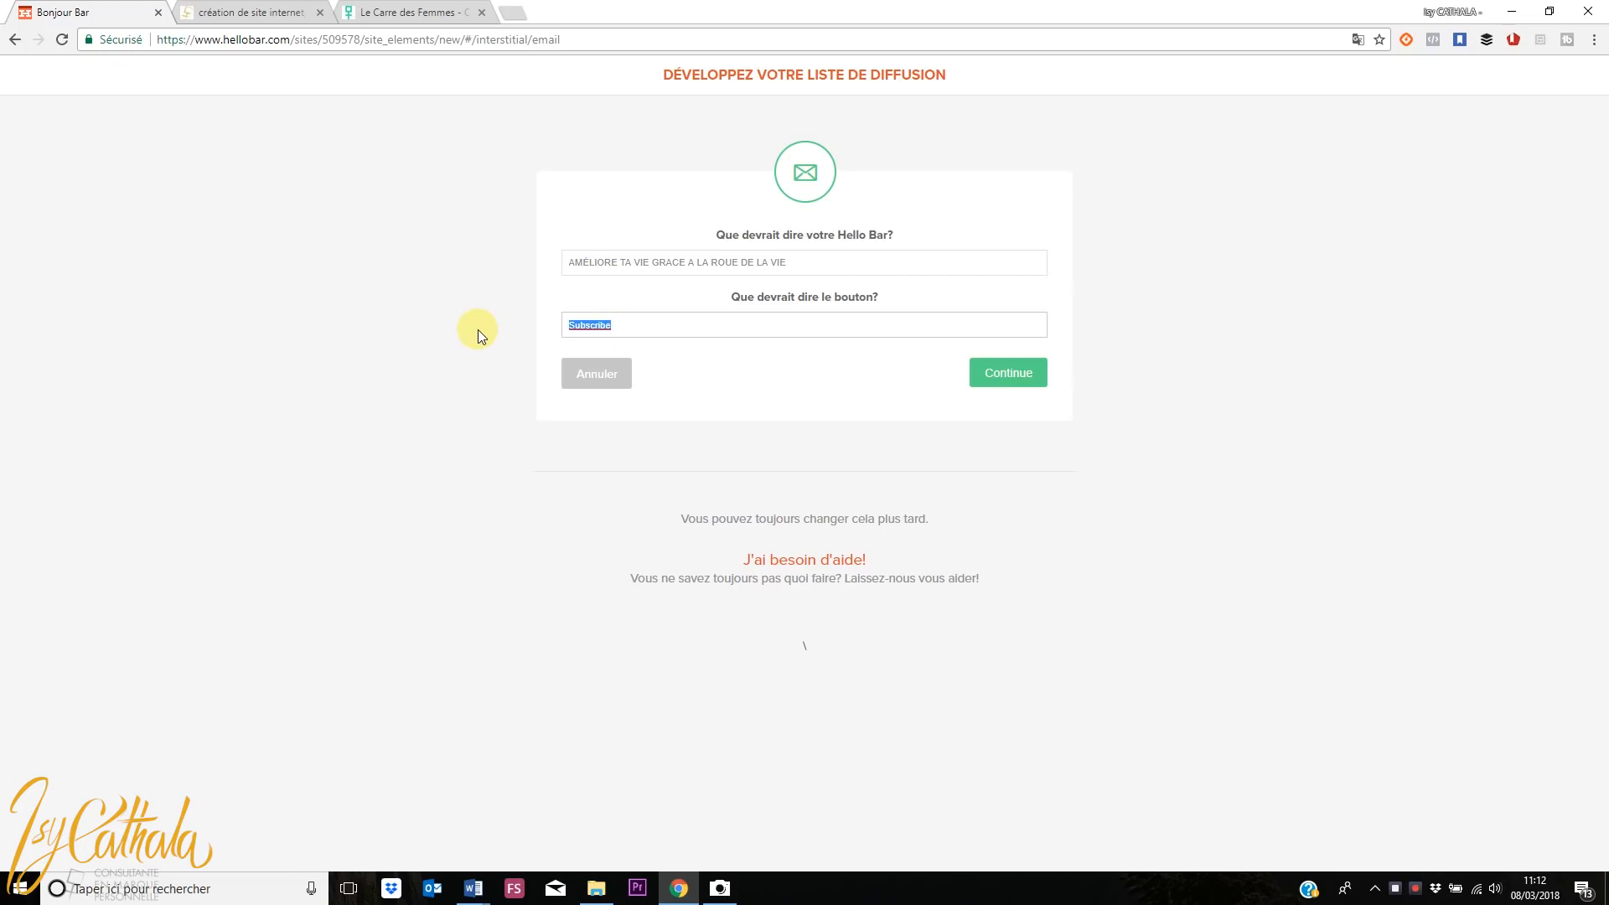
text(Recevoir !)
click(994, 381)
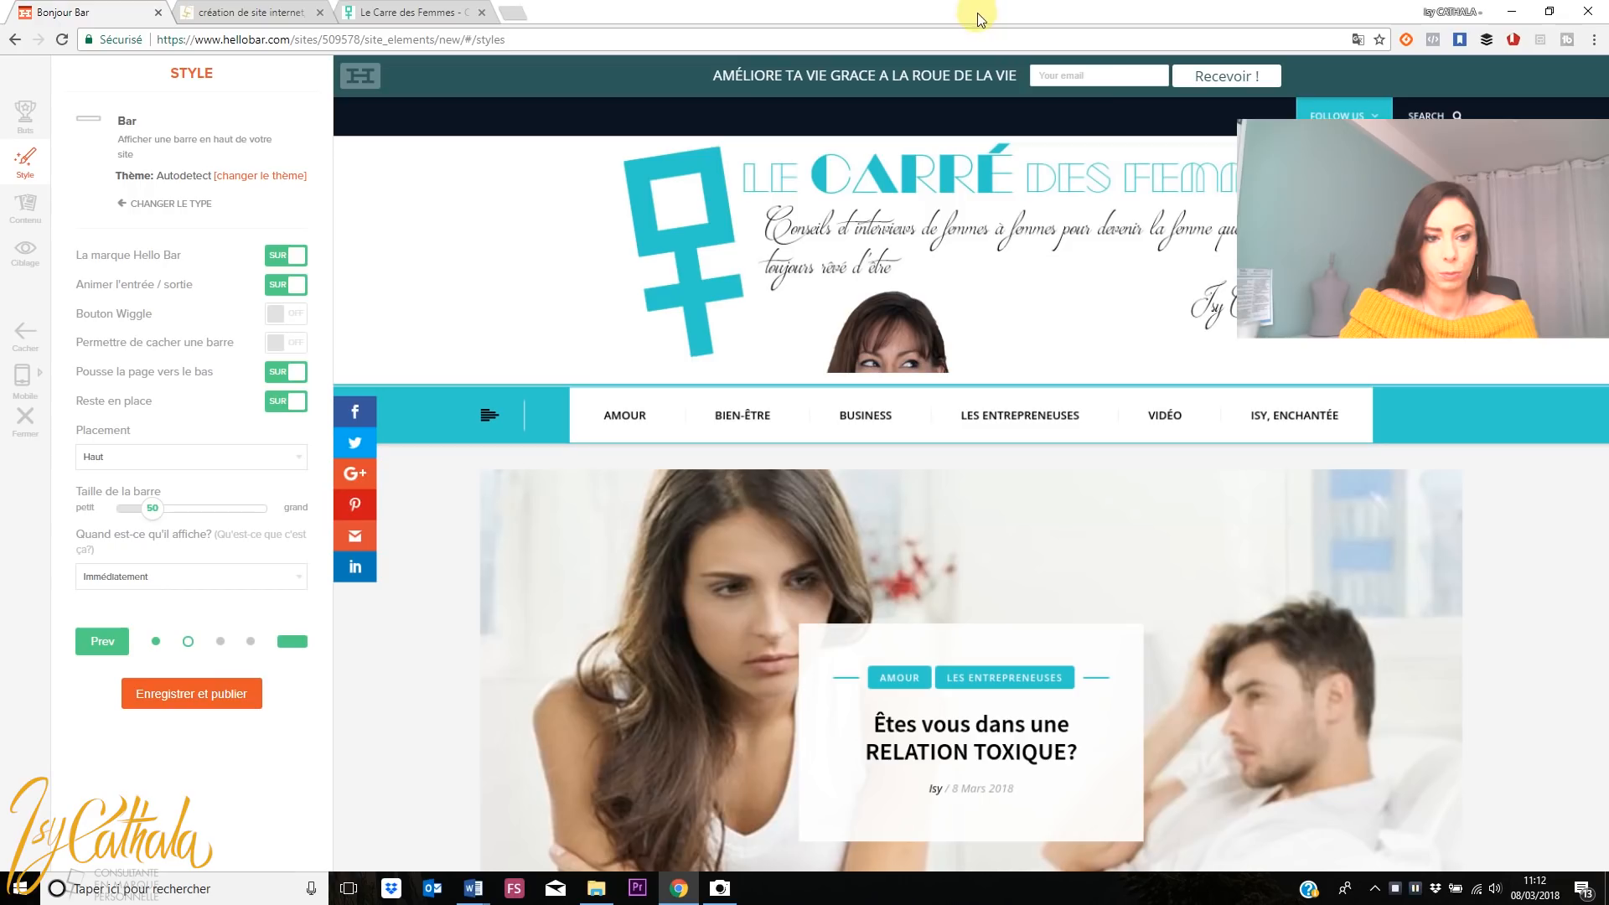
Add the "prénom" input field to the bar's email collection form in the goal settings
click(30, 116)
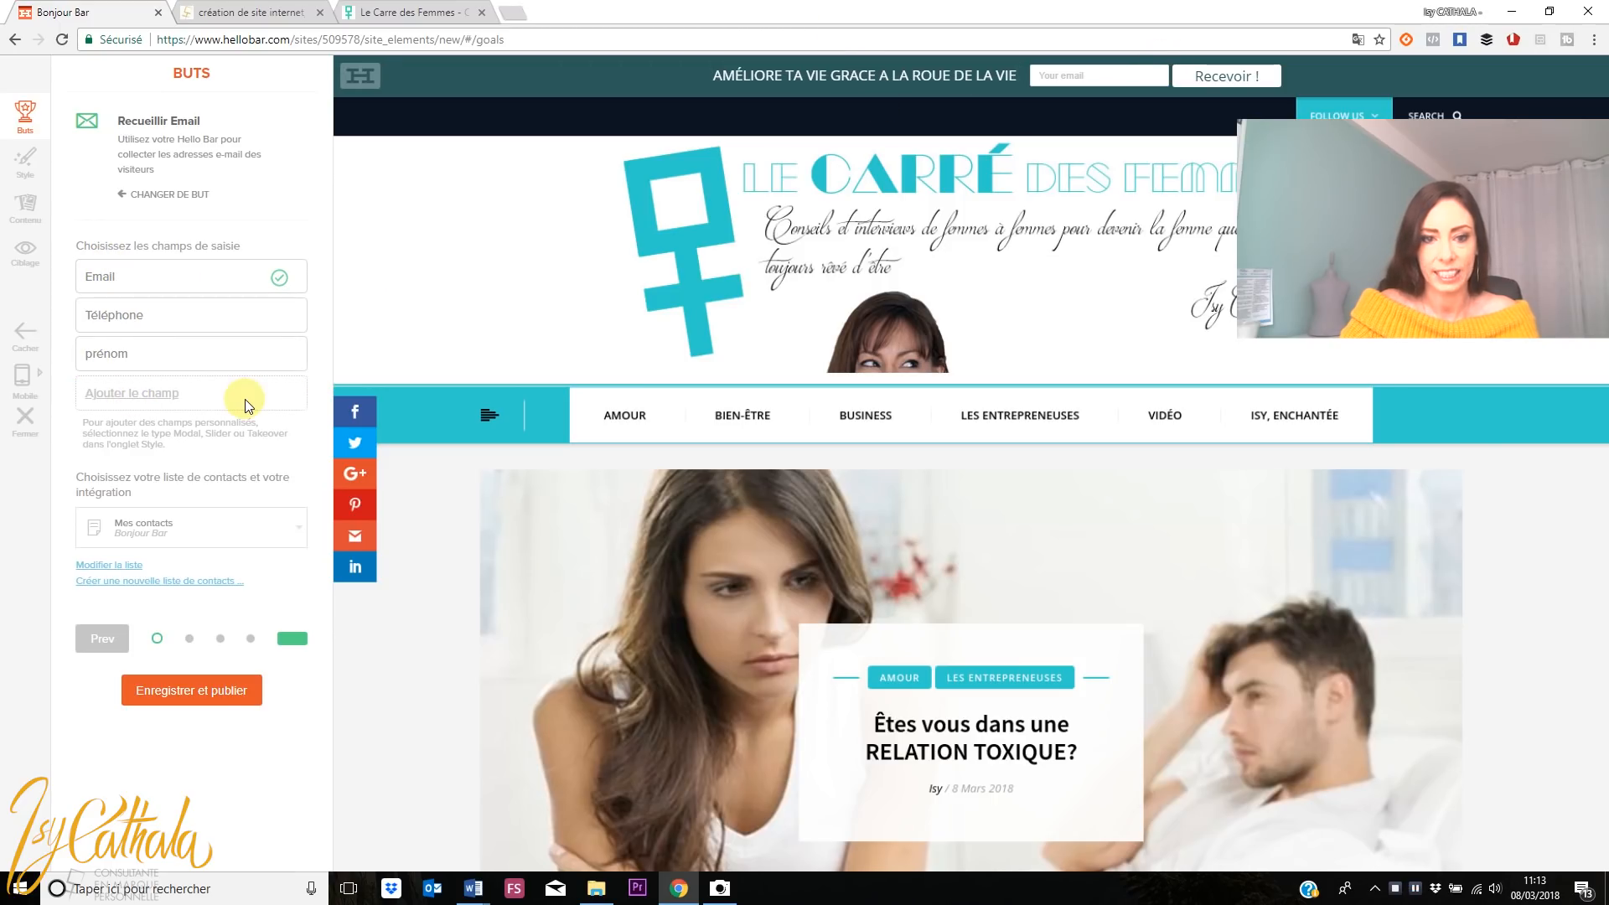
click(280, 357)
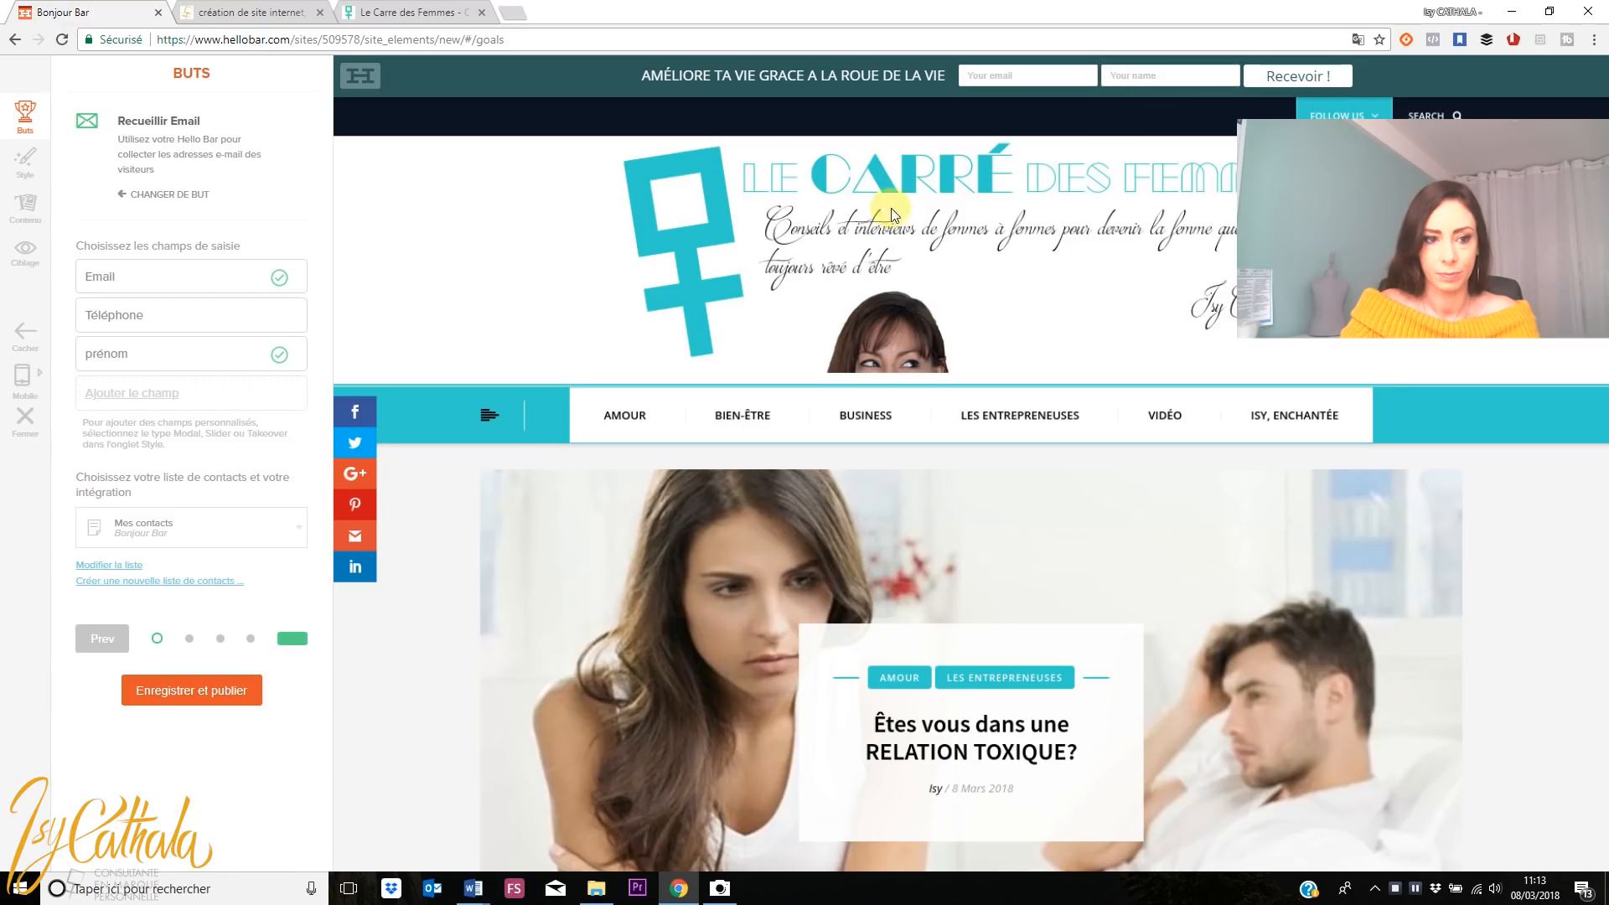
Try to turn off the Hello Bar branding in the style settings, and dismiss the upgrade offer
click(26, 164)
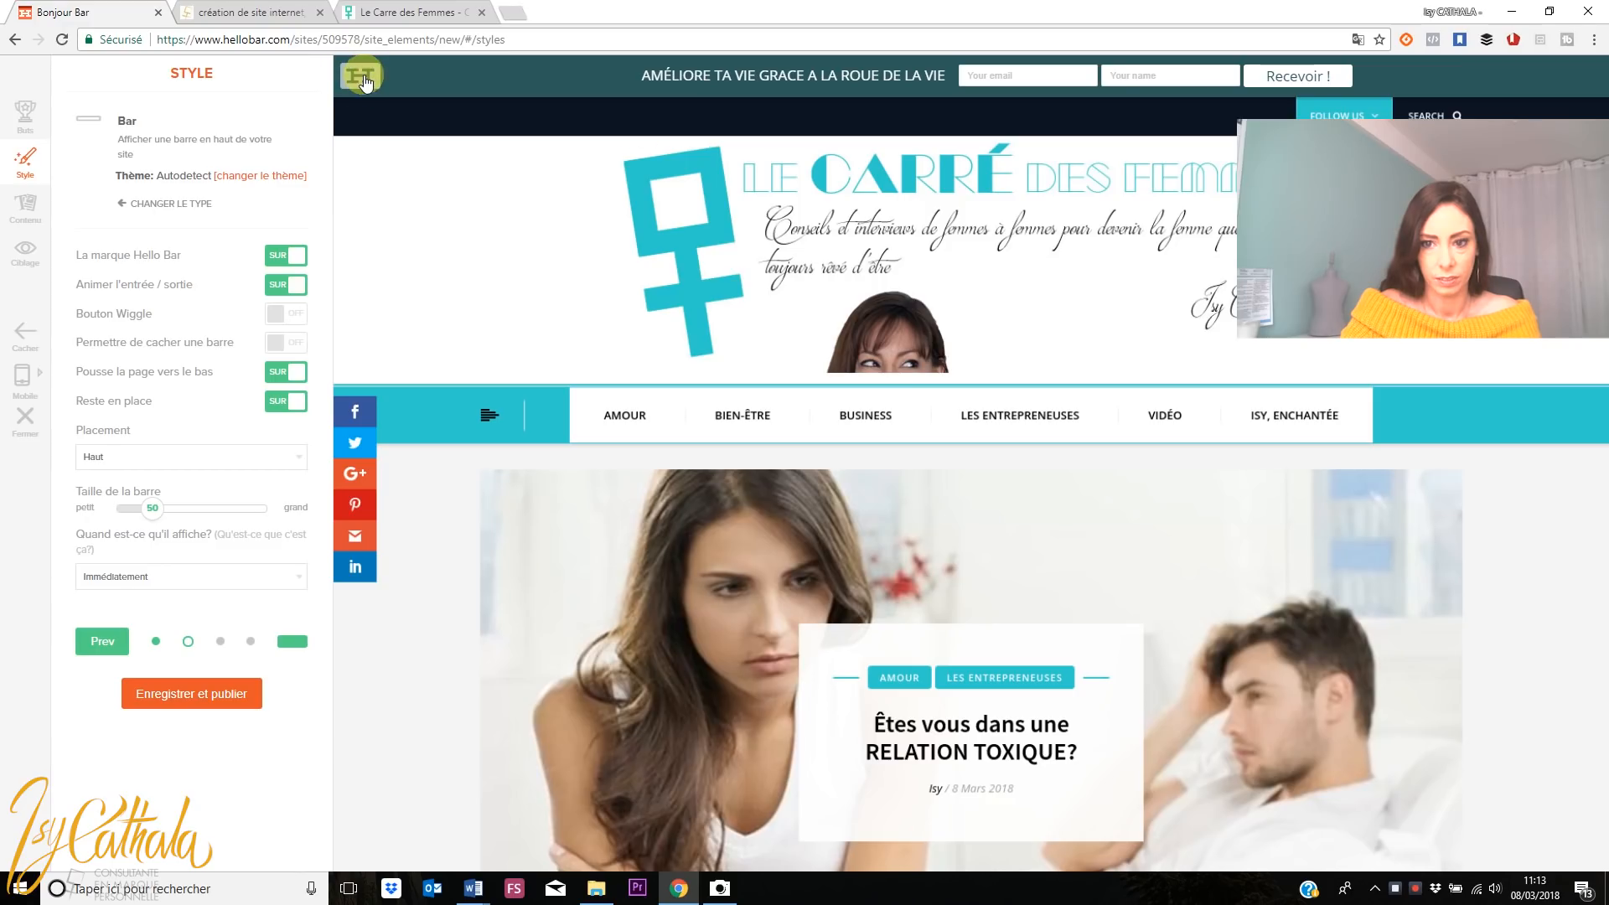
click(272, 260)
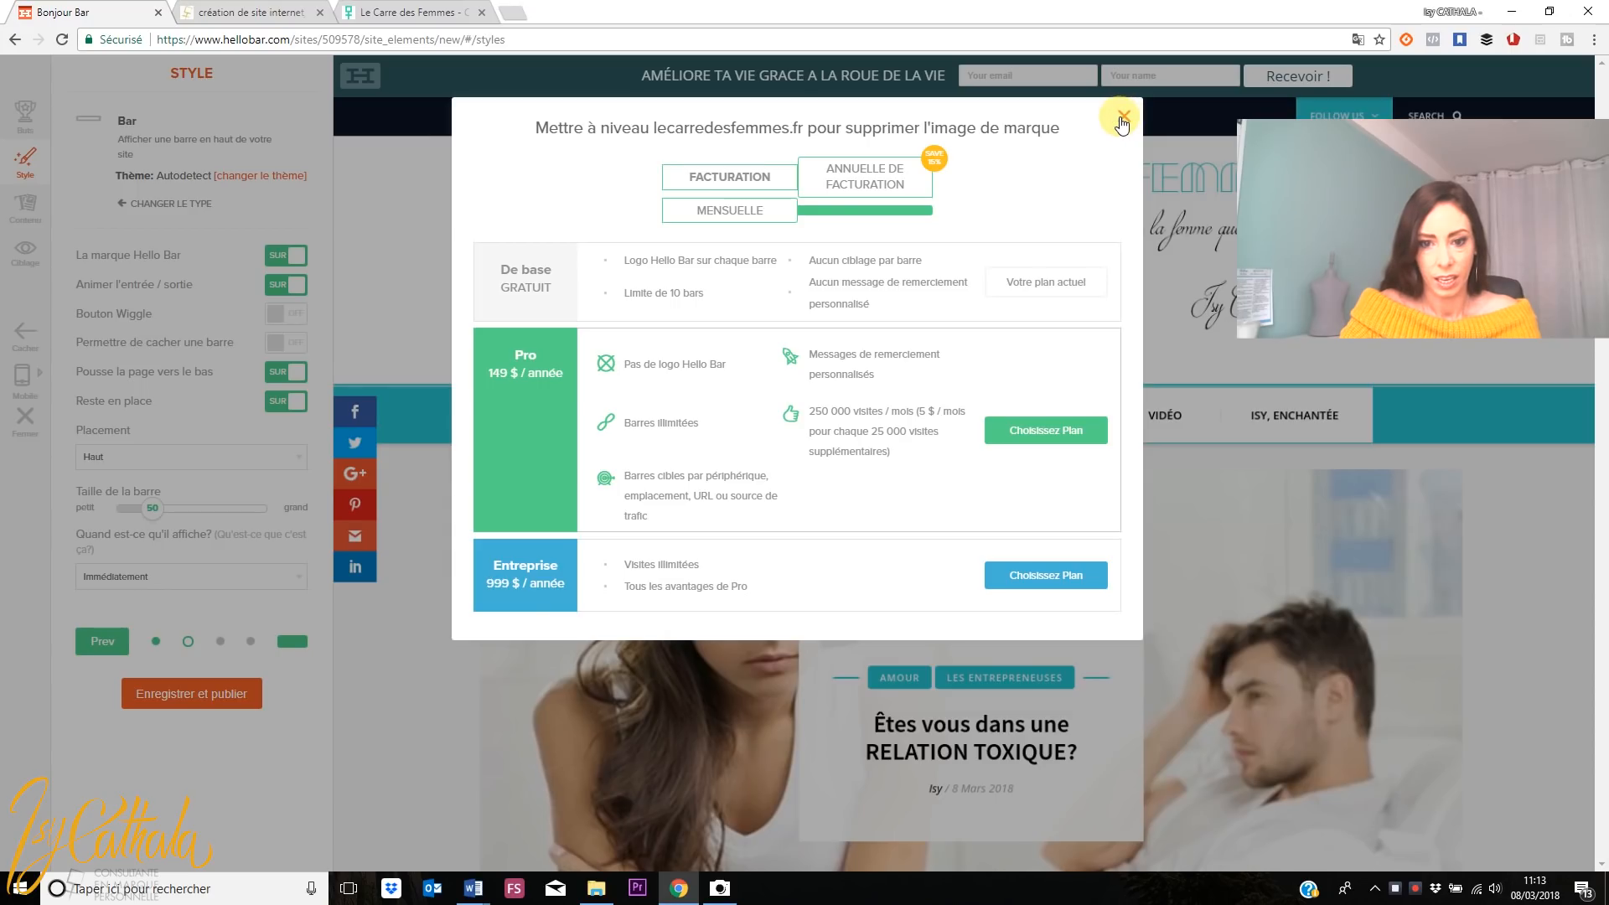
click(1123, 118)
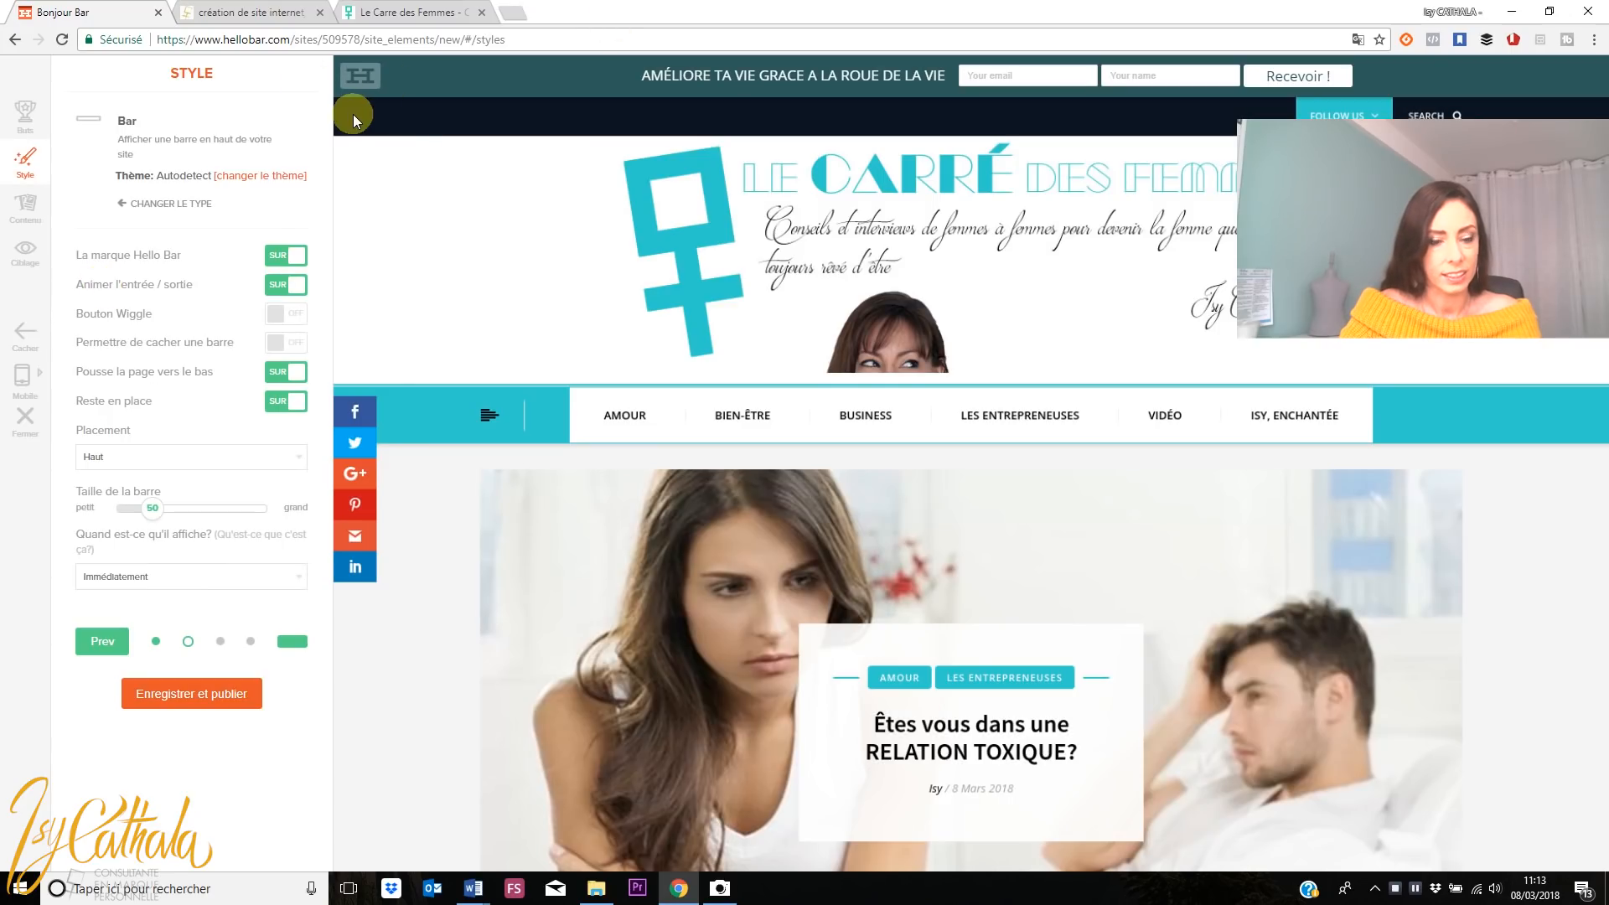
Reload the consulting website to examine how its Hello Bar appears, and return to the bar editor
click(251, 13)
click(398, 41)
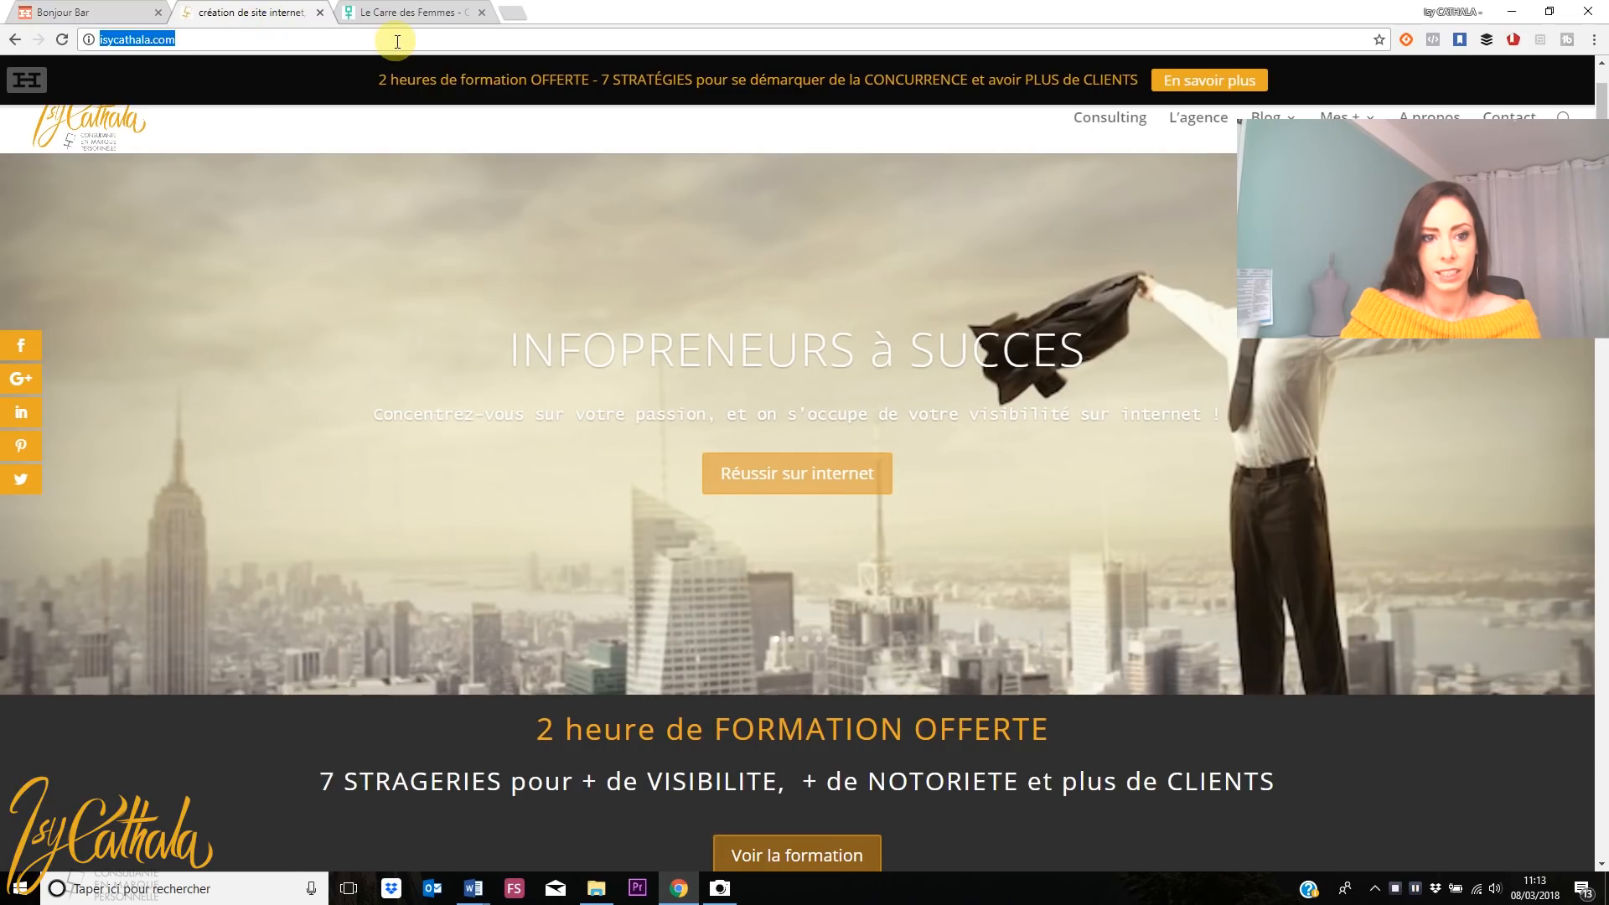
key(Return)
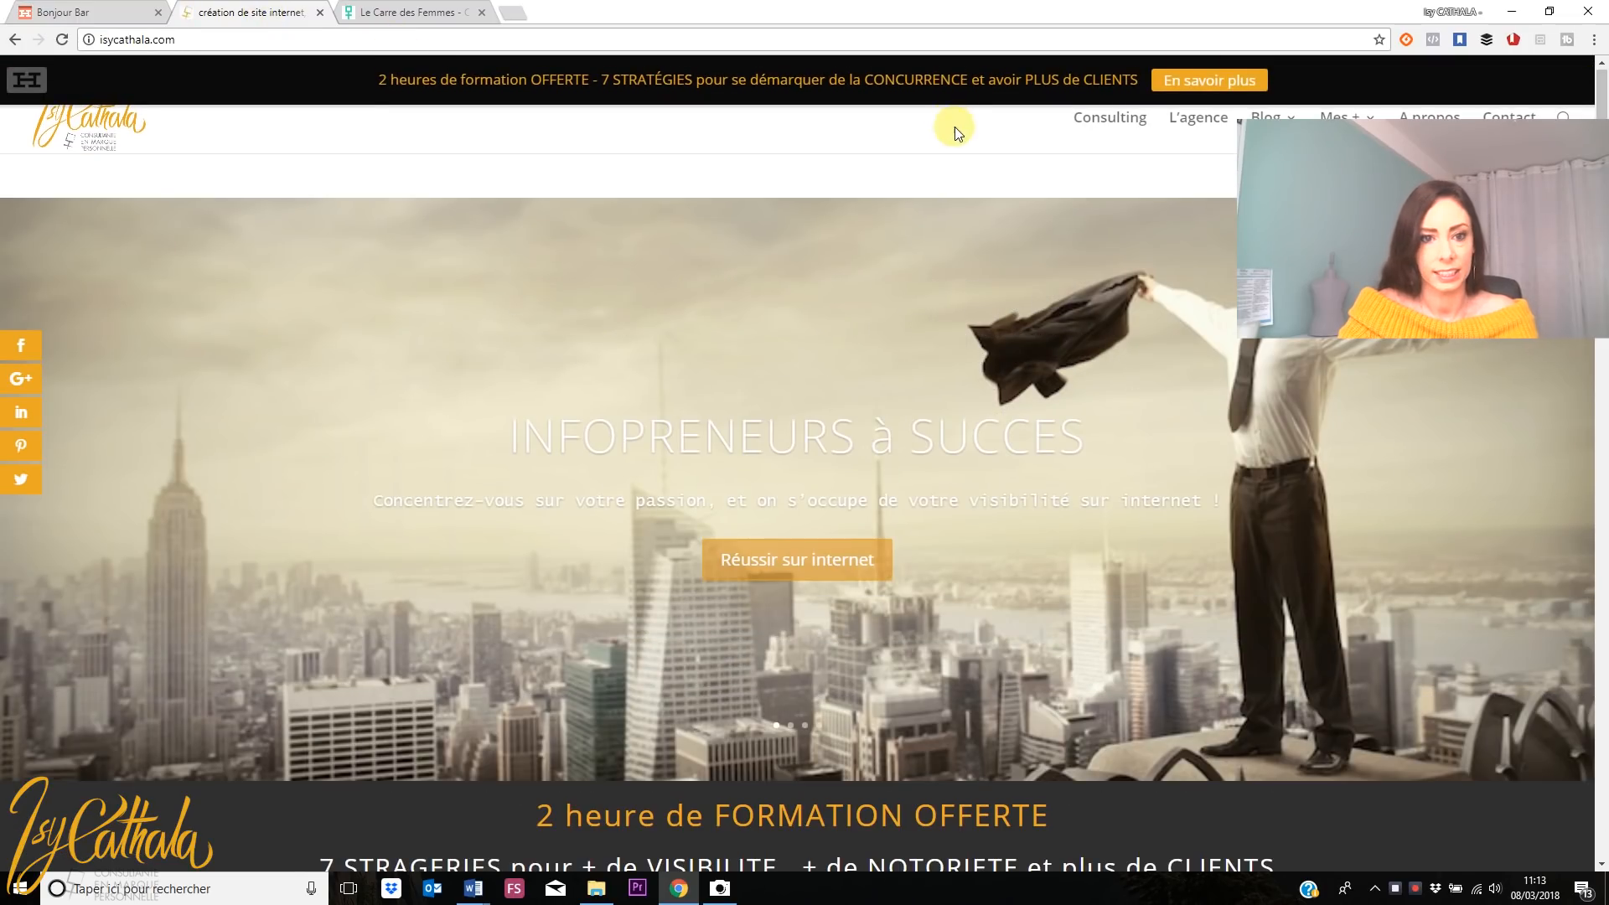
click(67, 12)
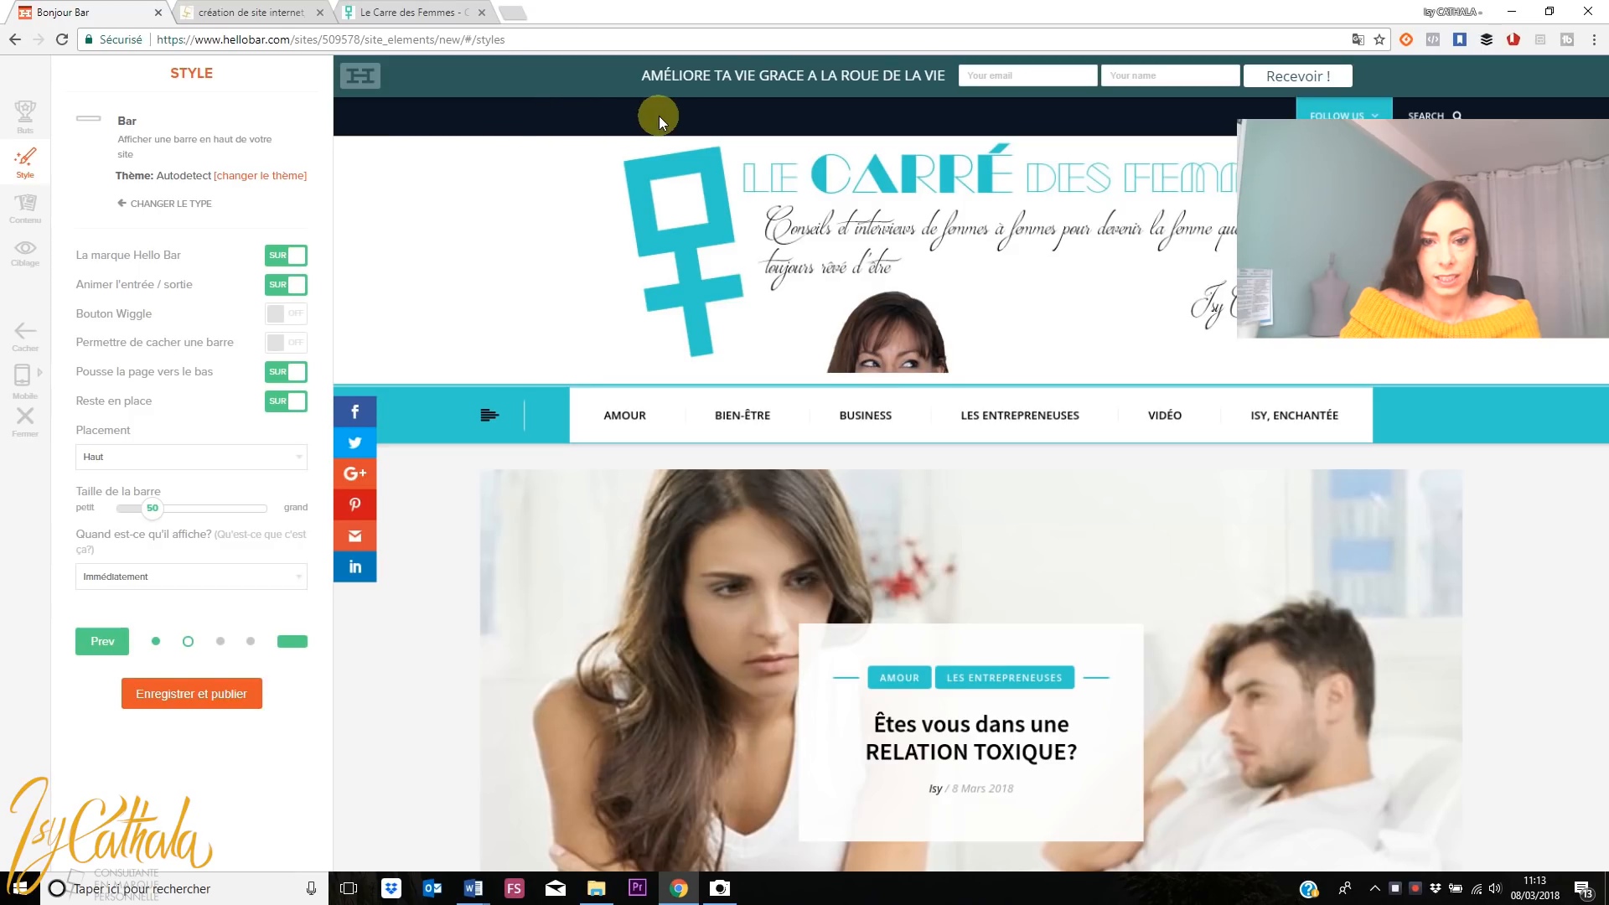
Preview the bar with "Pousse la page vers le bas" off and "Reste en place" off, restoring each option
click(279, 374)
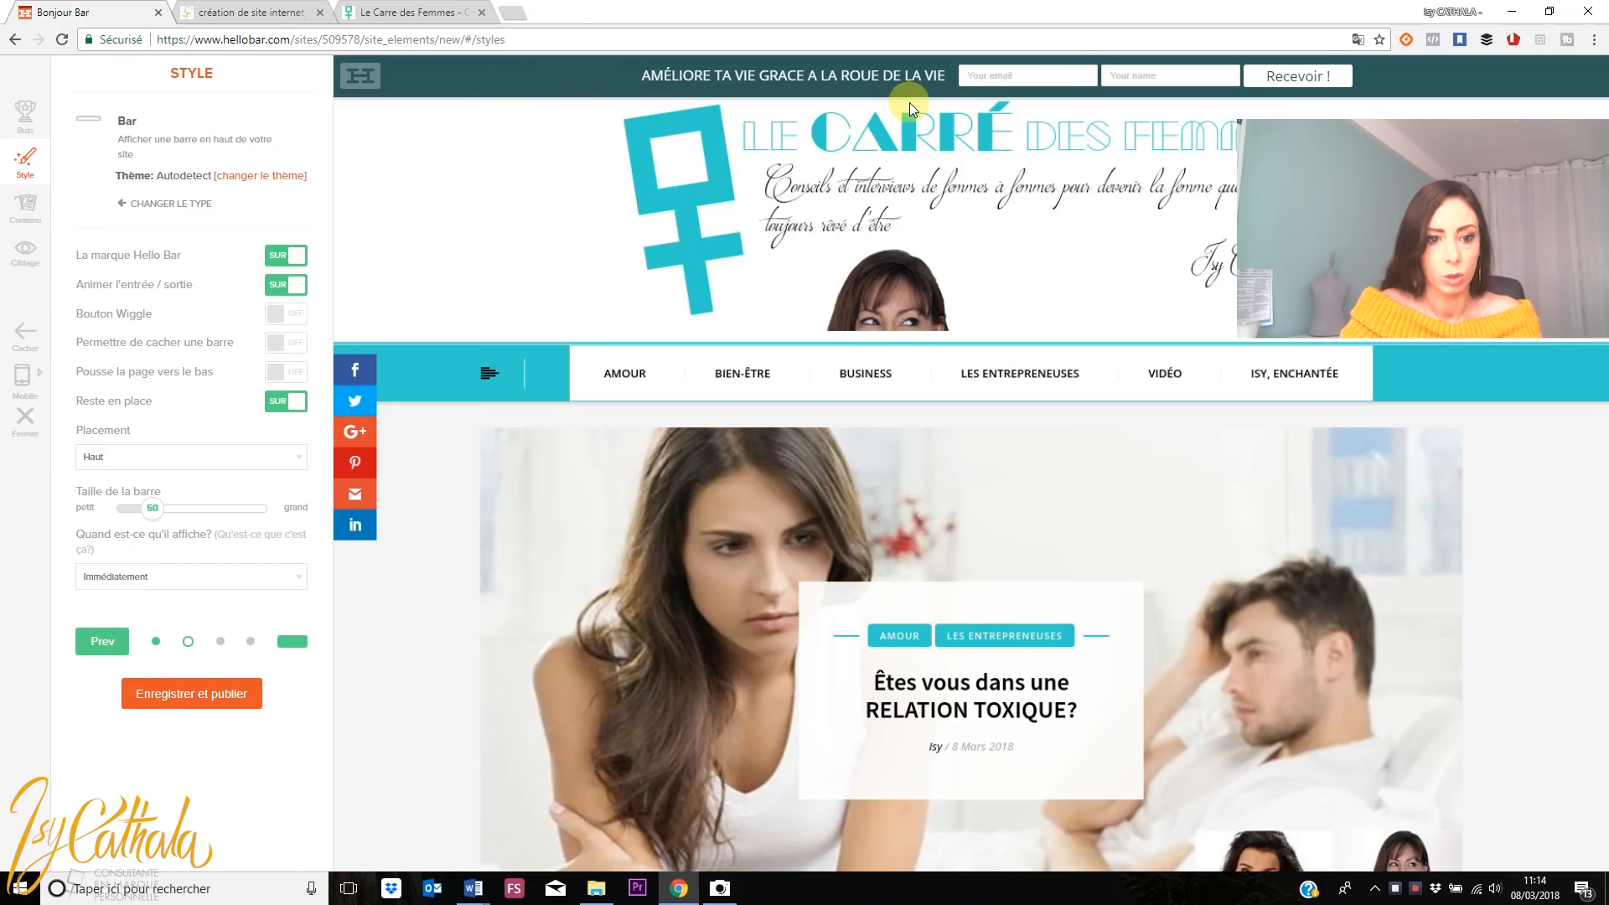
click(272, 378)
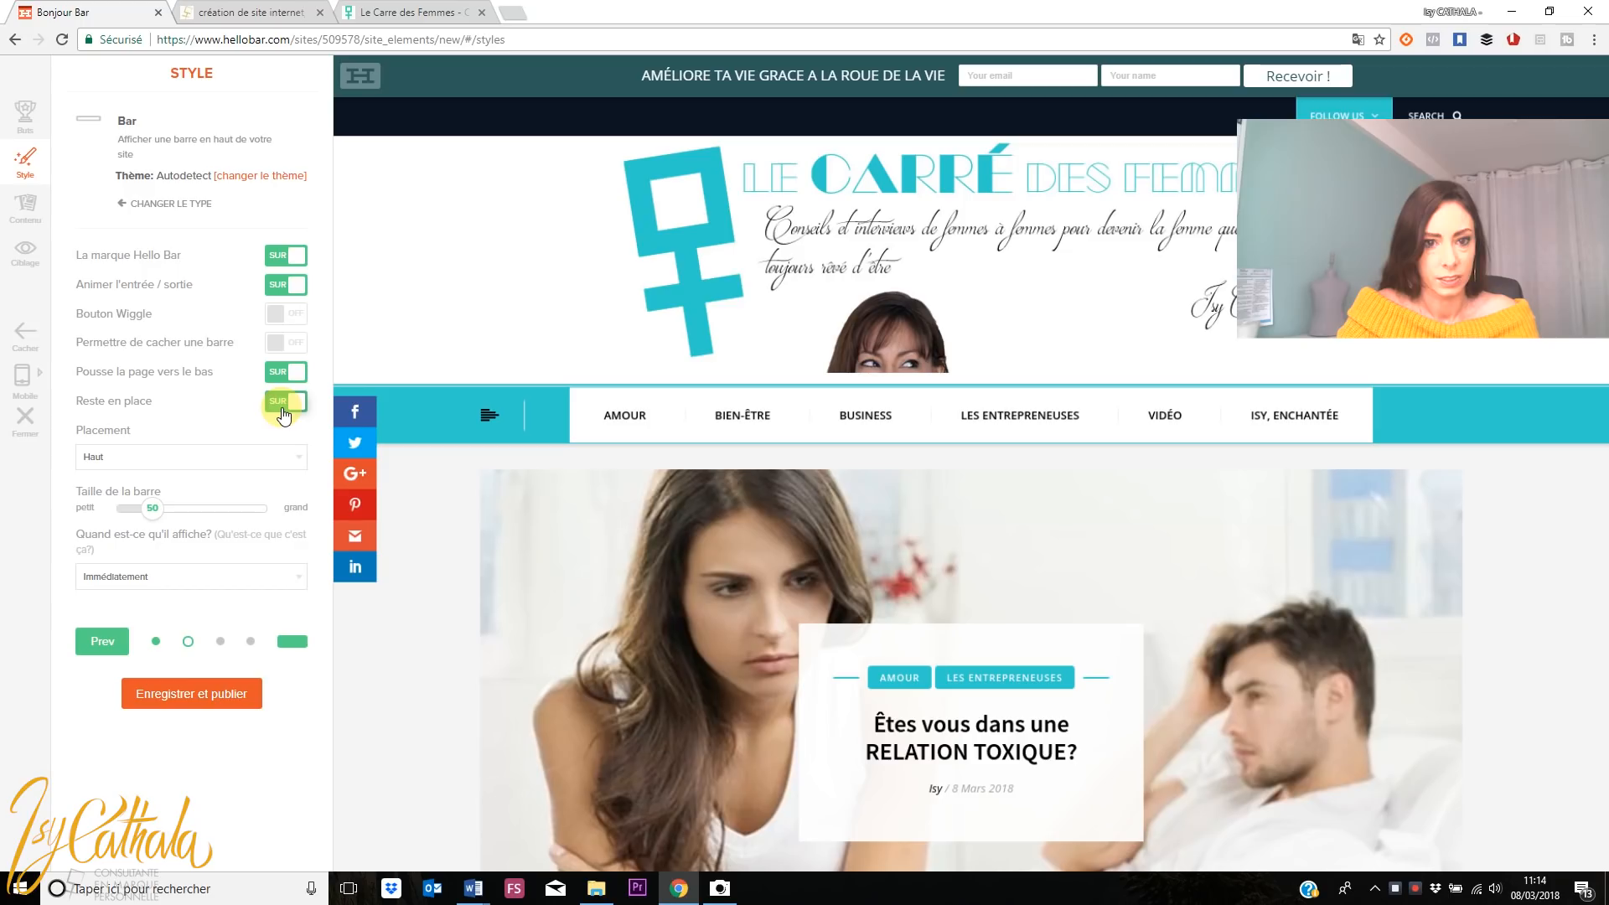
click(282, 409)
click(291, 407)
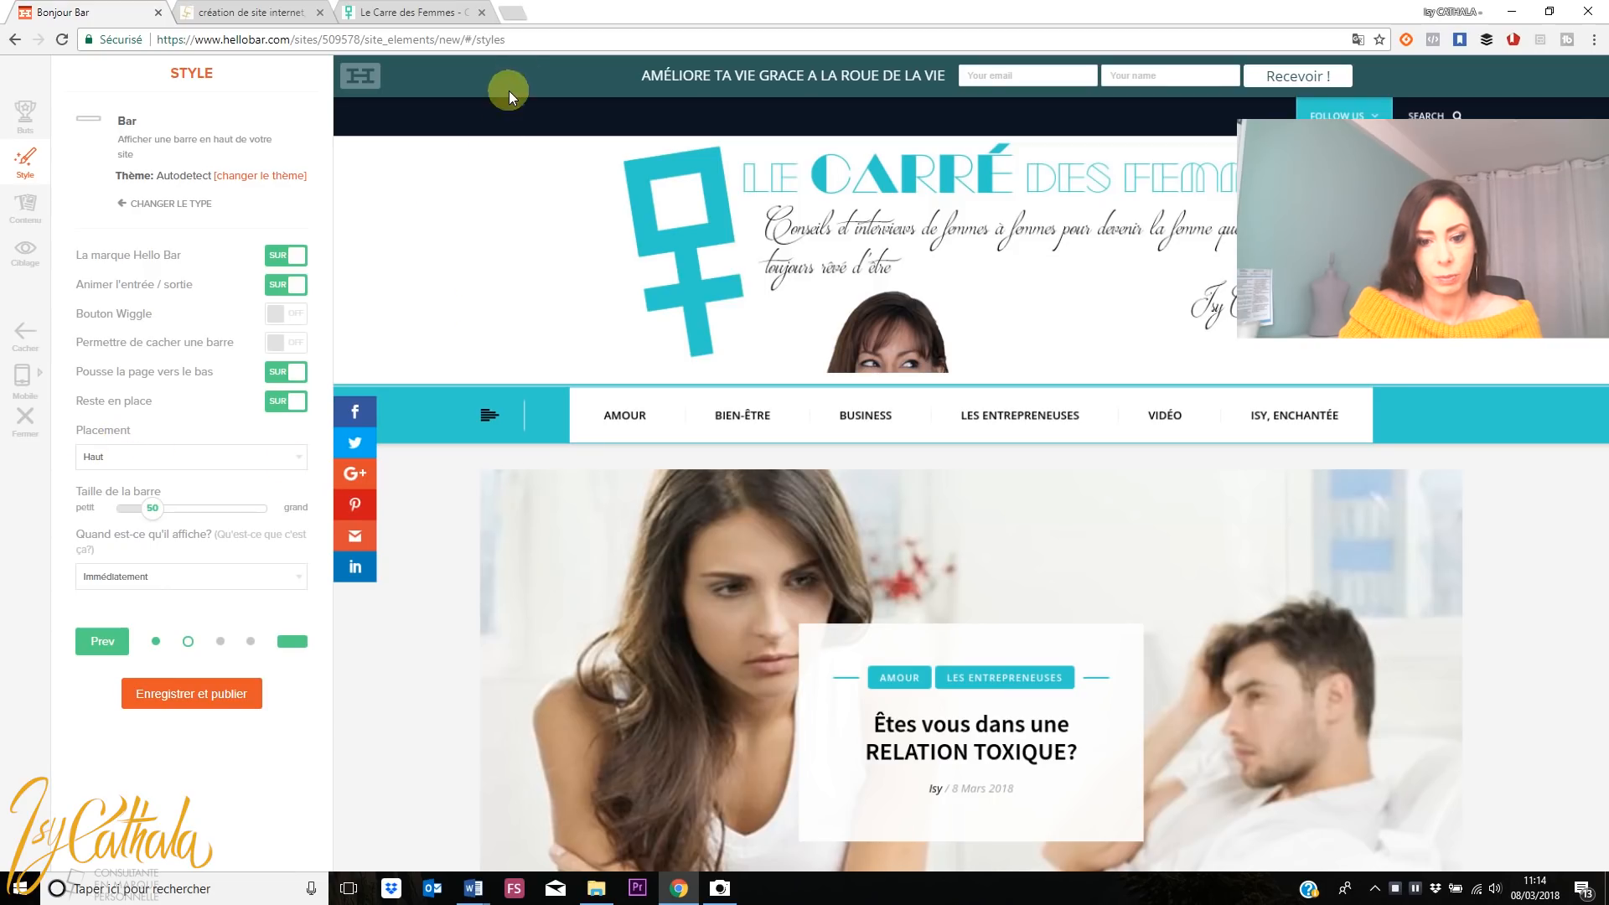
Preview the bar with its placement set to "Bas", and restore the "Haut" placement
click(308, 457)
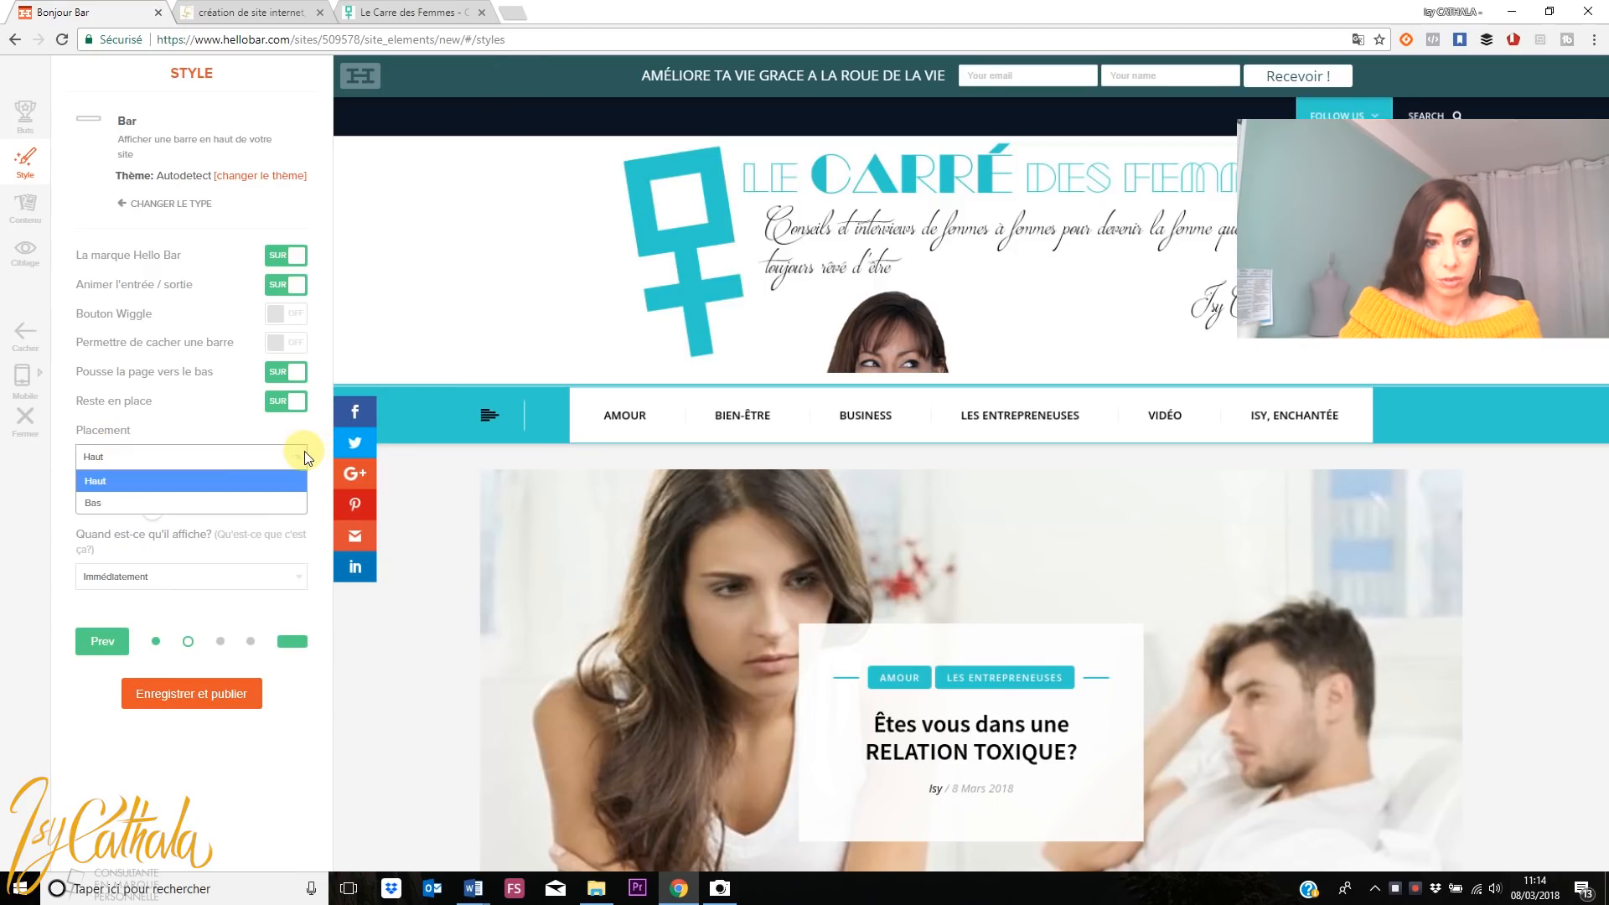
click(265, 506)
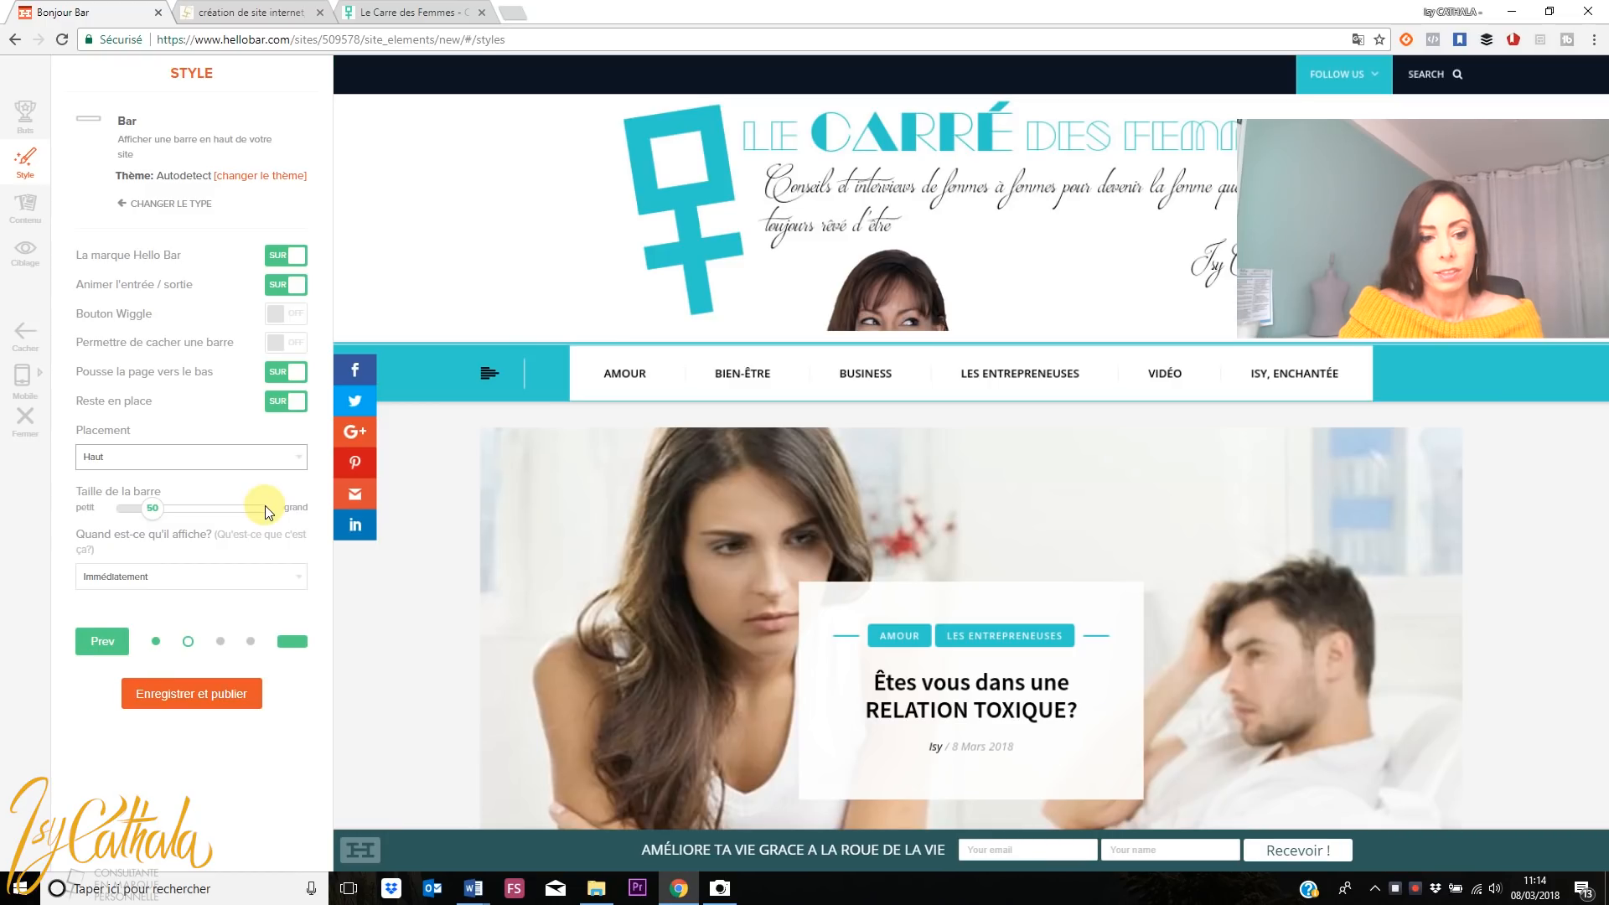
click(289, 455)
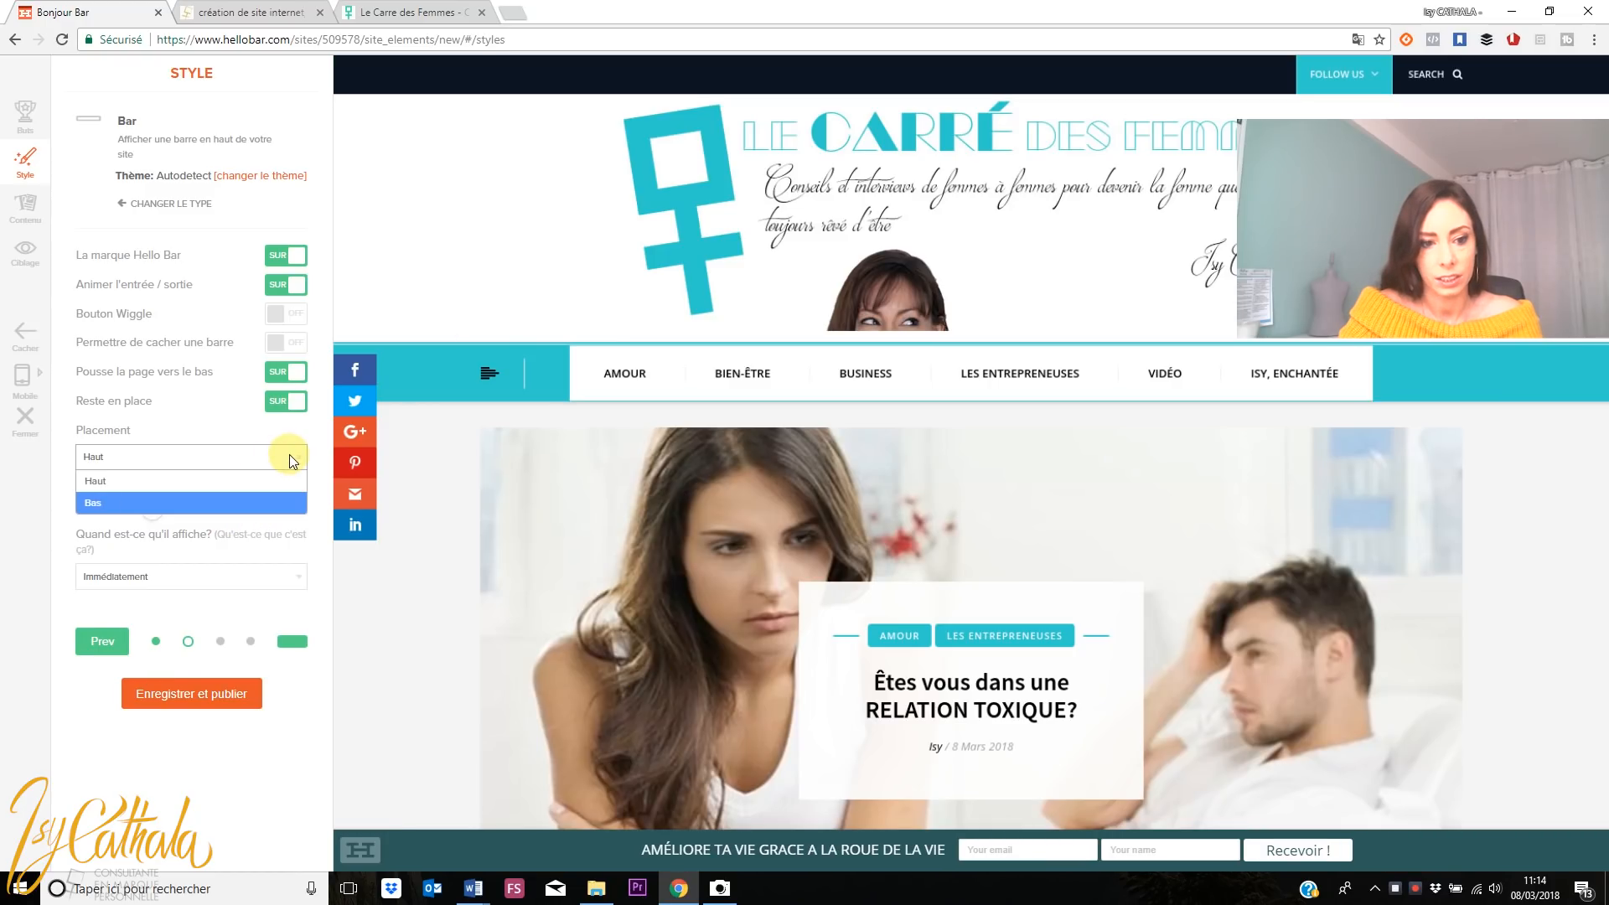
click(260, 480)
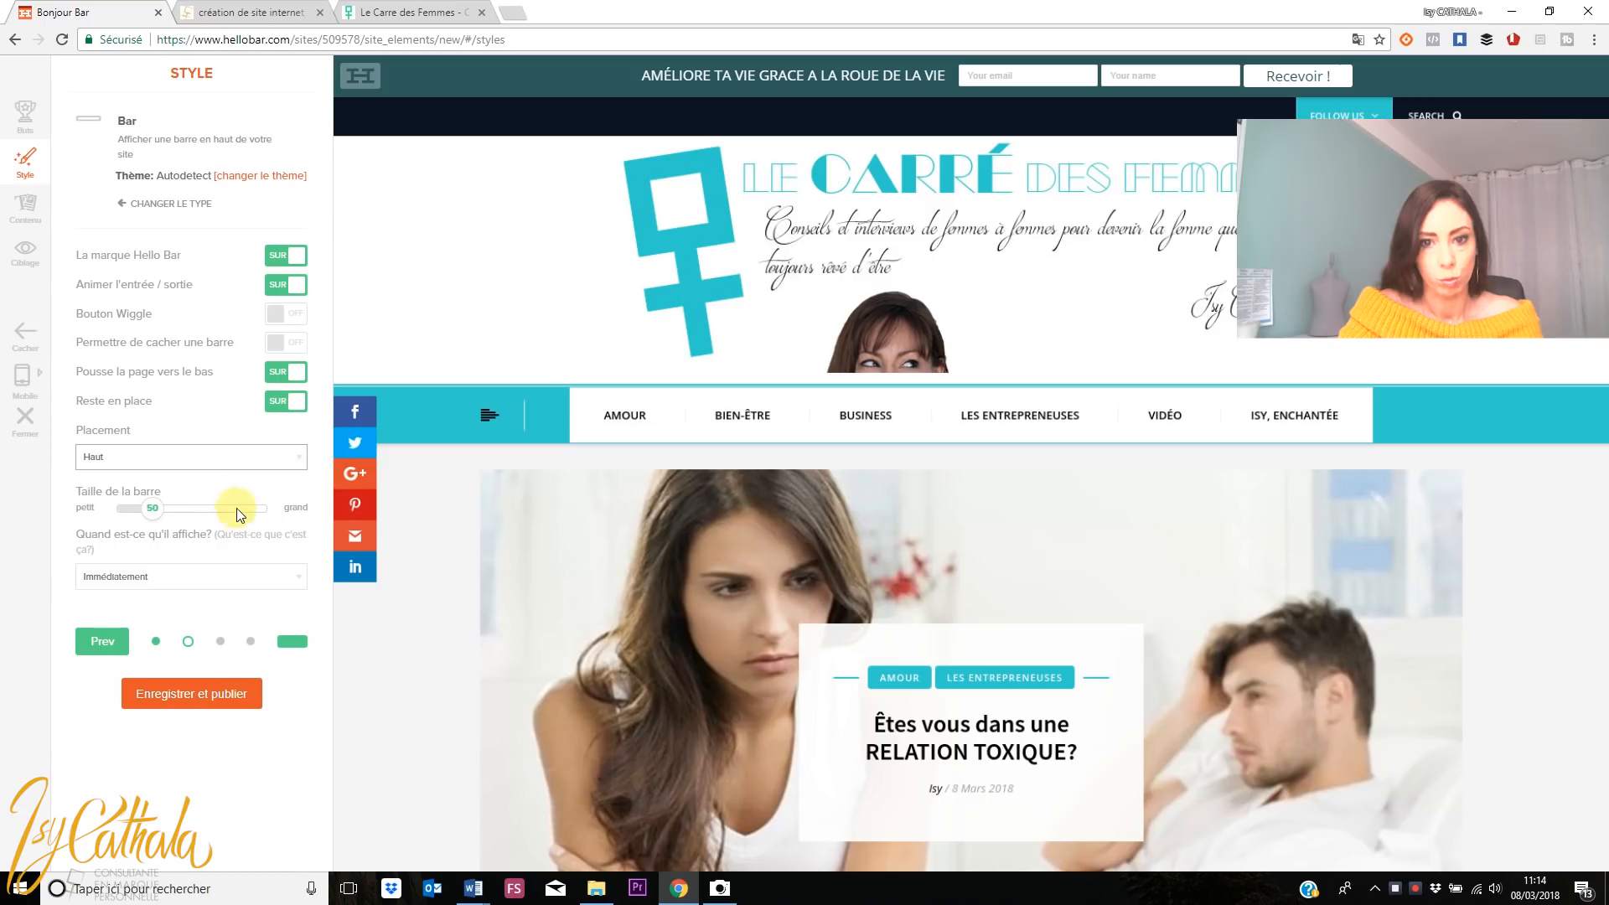
Set the bar size to 54 in the style settings
drag(159, 516, 163, 514)
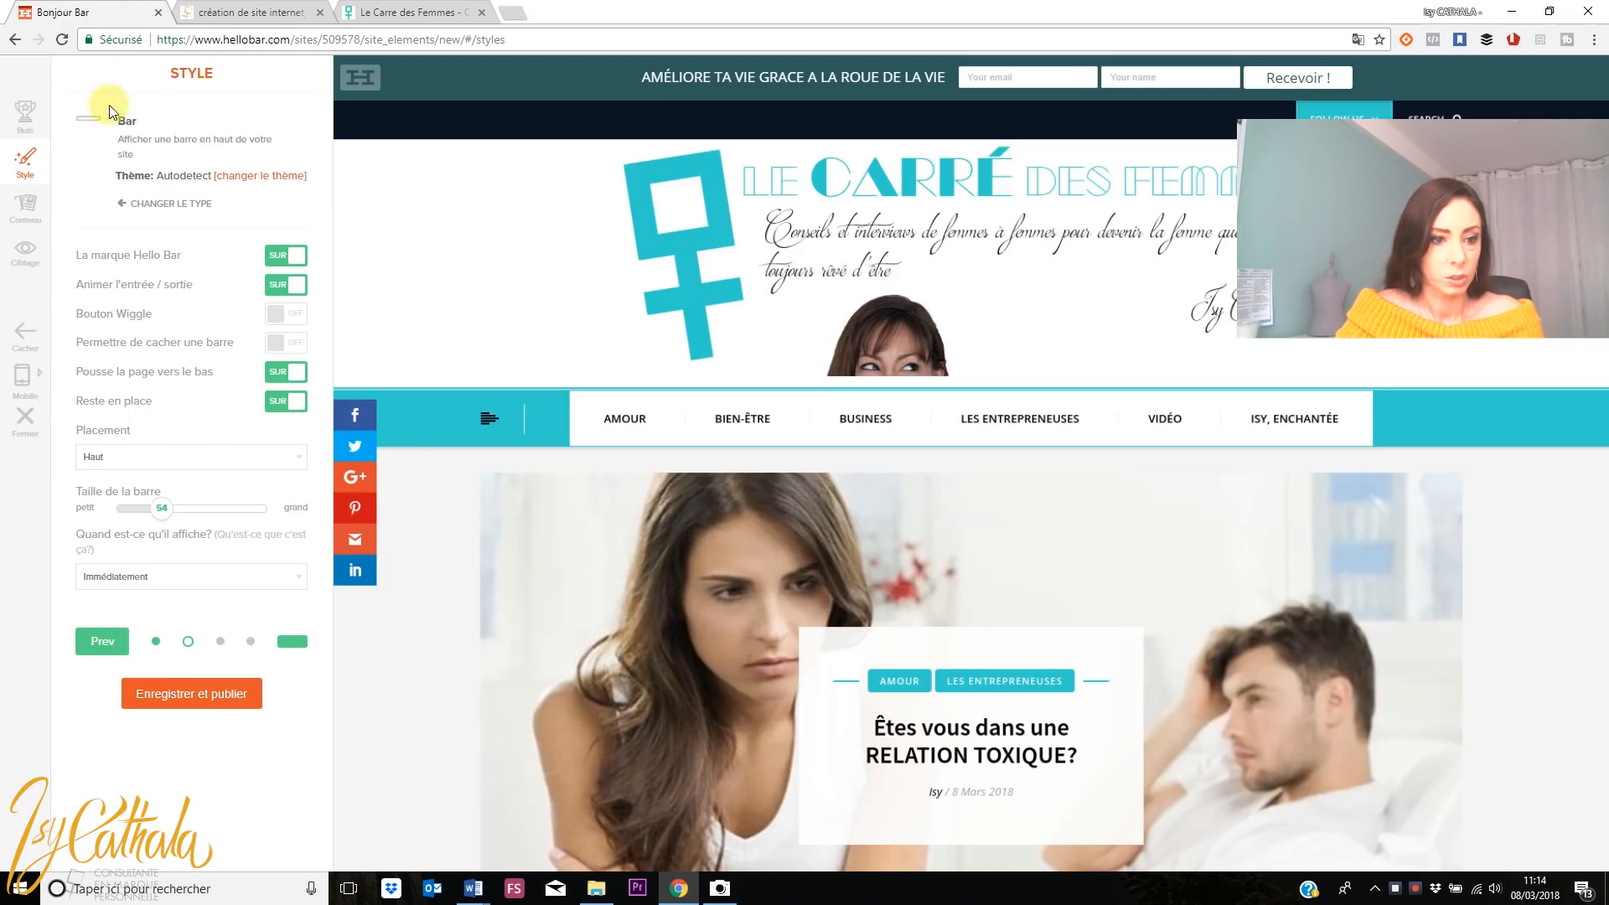
Try to set the thank-you action to redirect visitors to a URL, view the monthly plan prices, and dismiss the upgrade offer
click(28, 209)
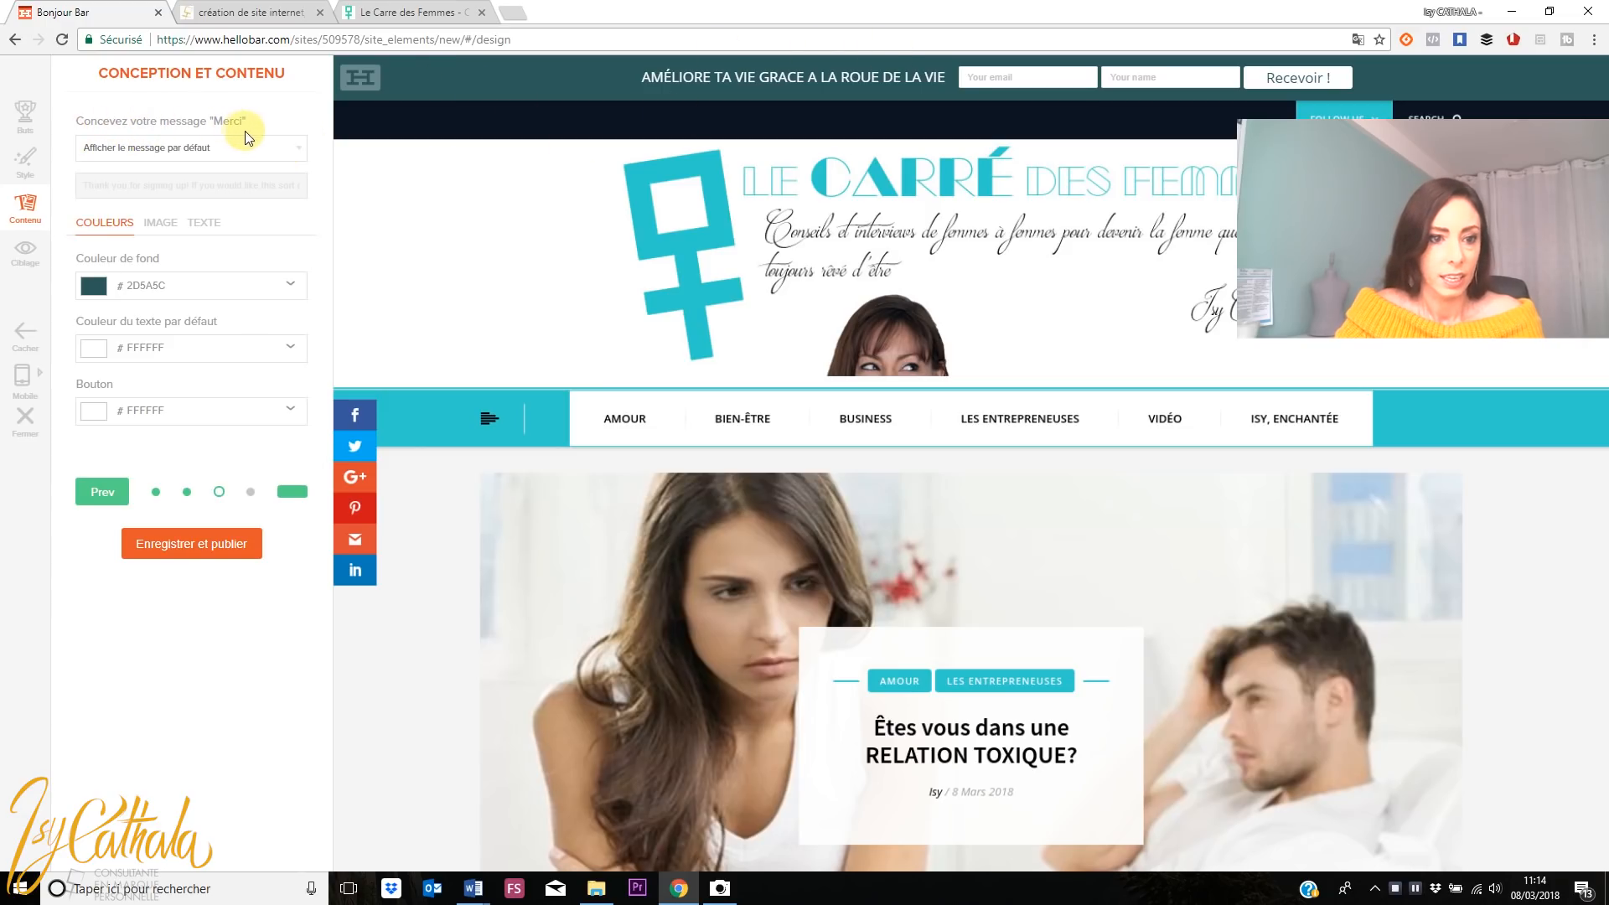
click(295, 151)
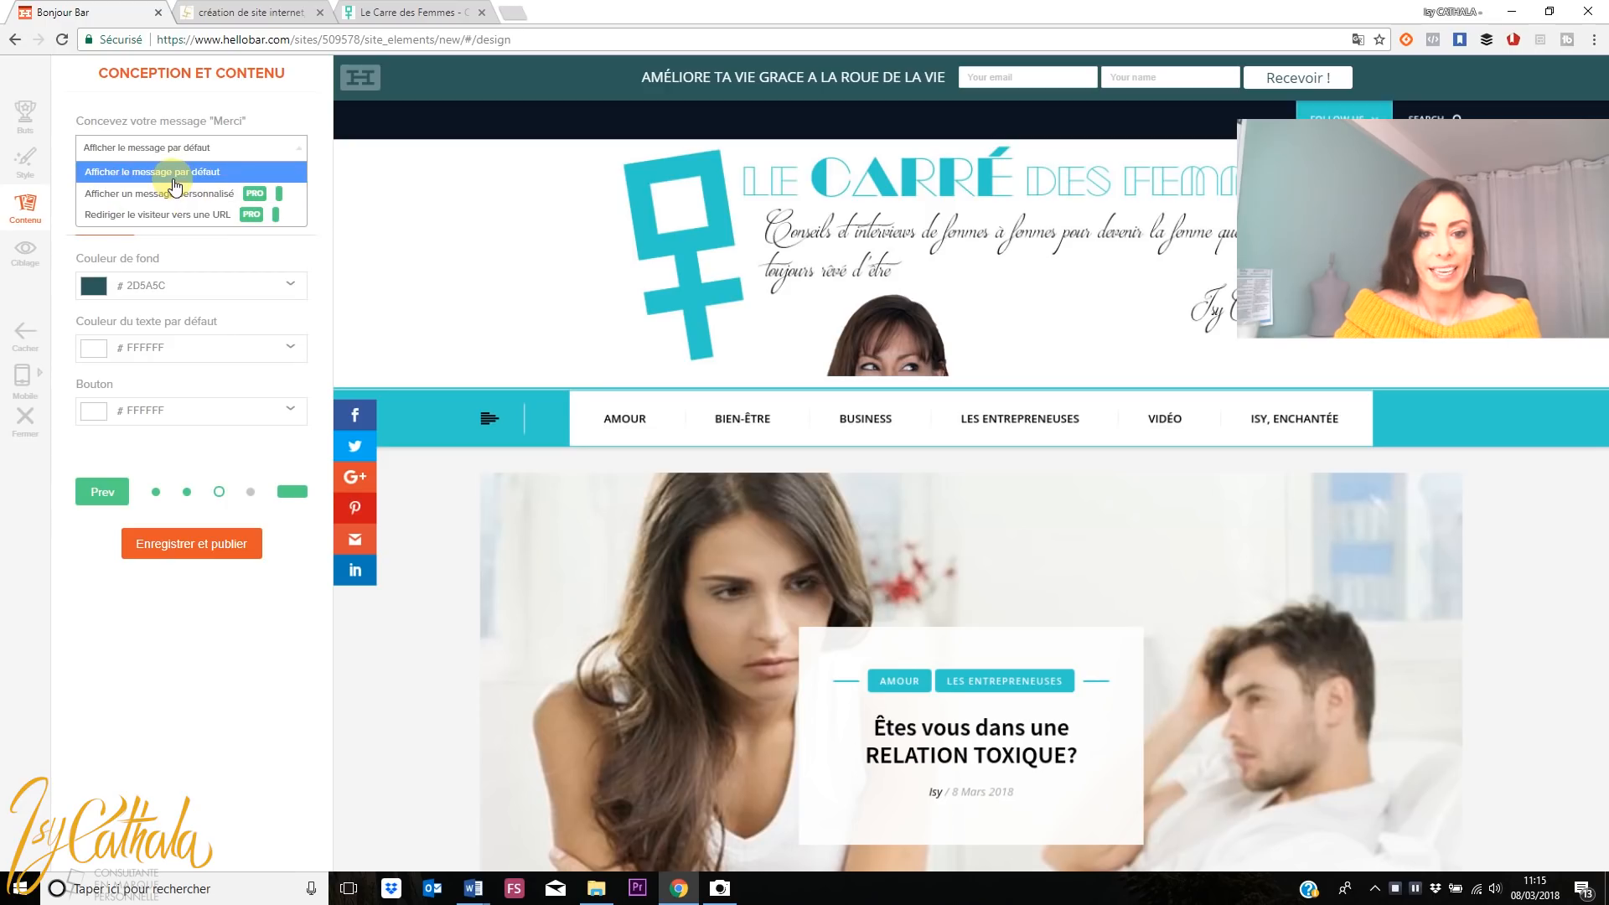
click(220, 217)
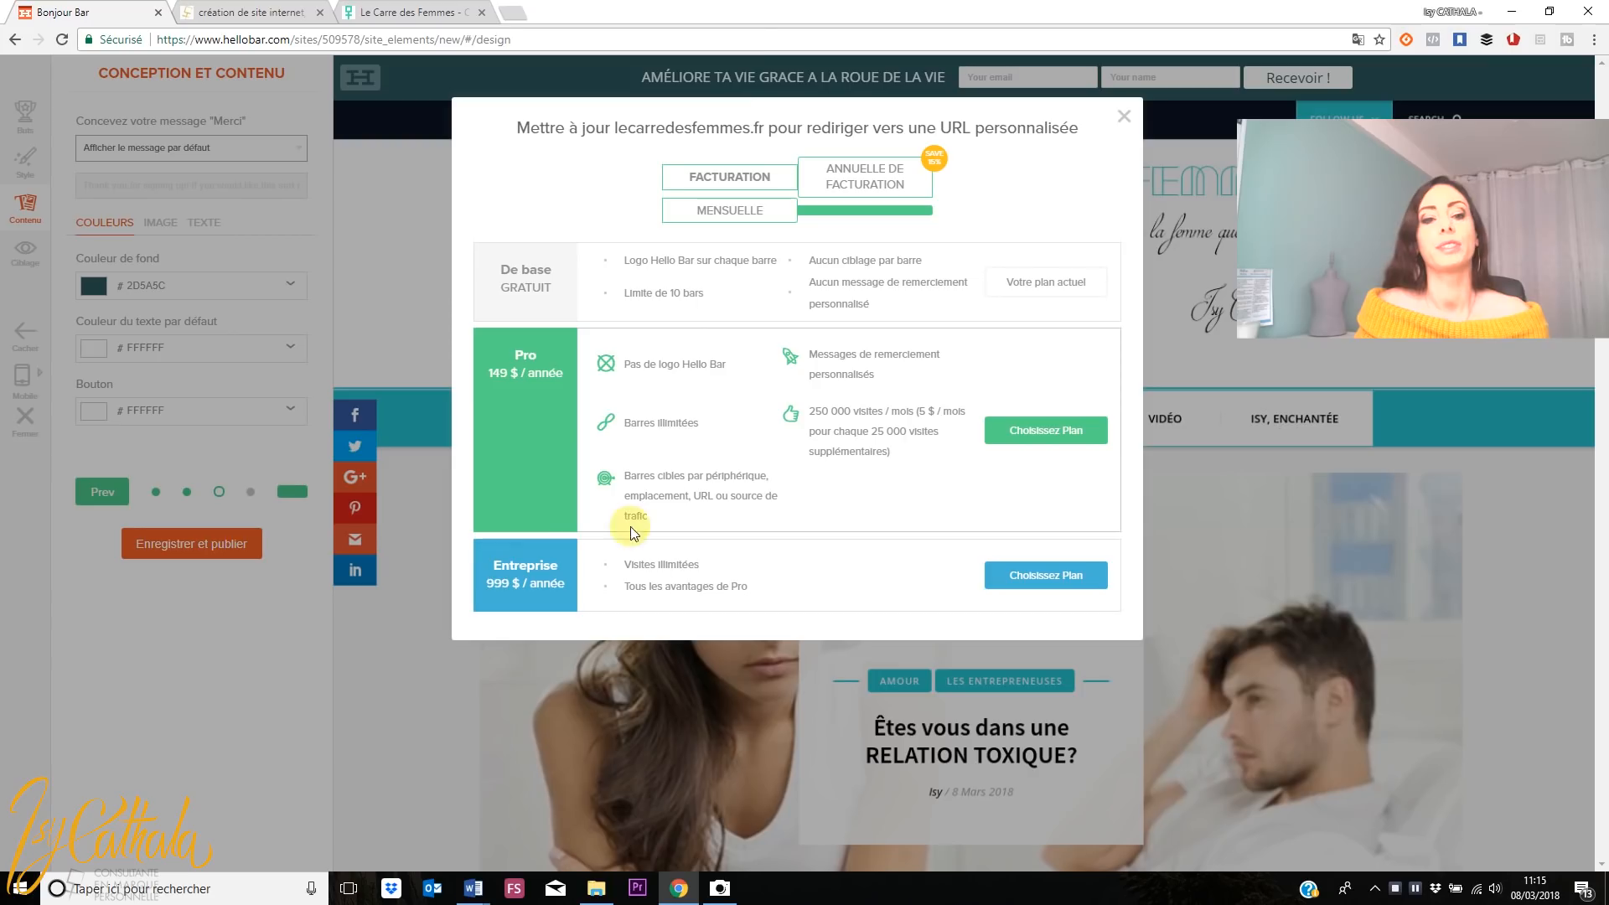
click(736, 180)
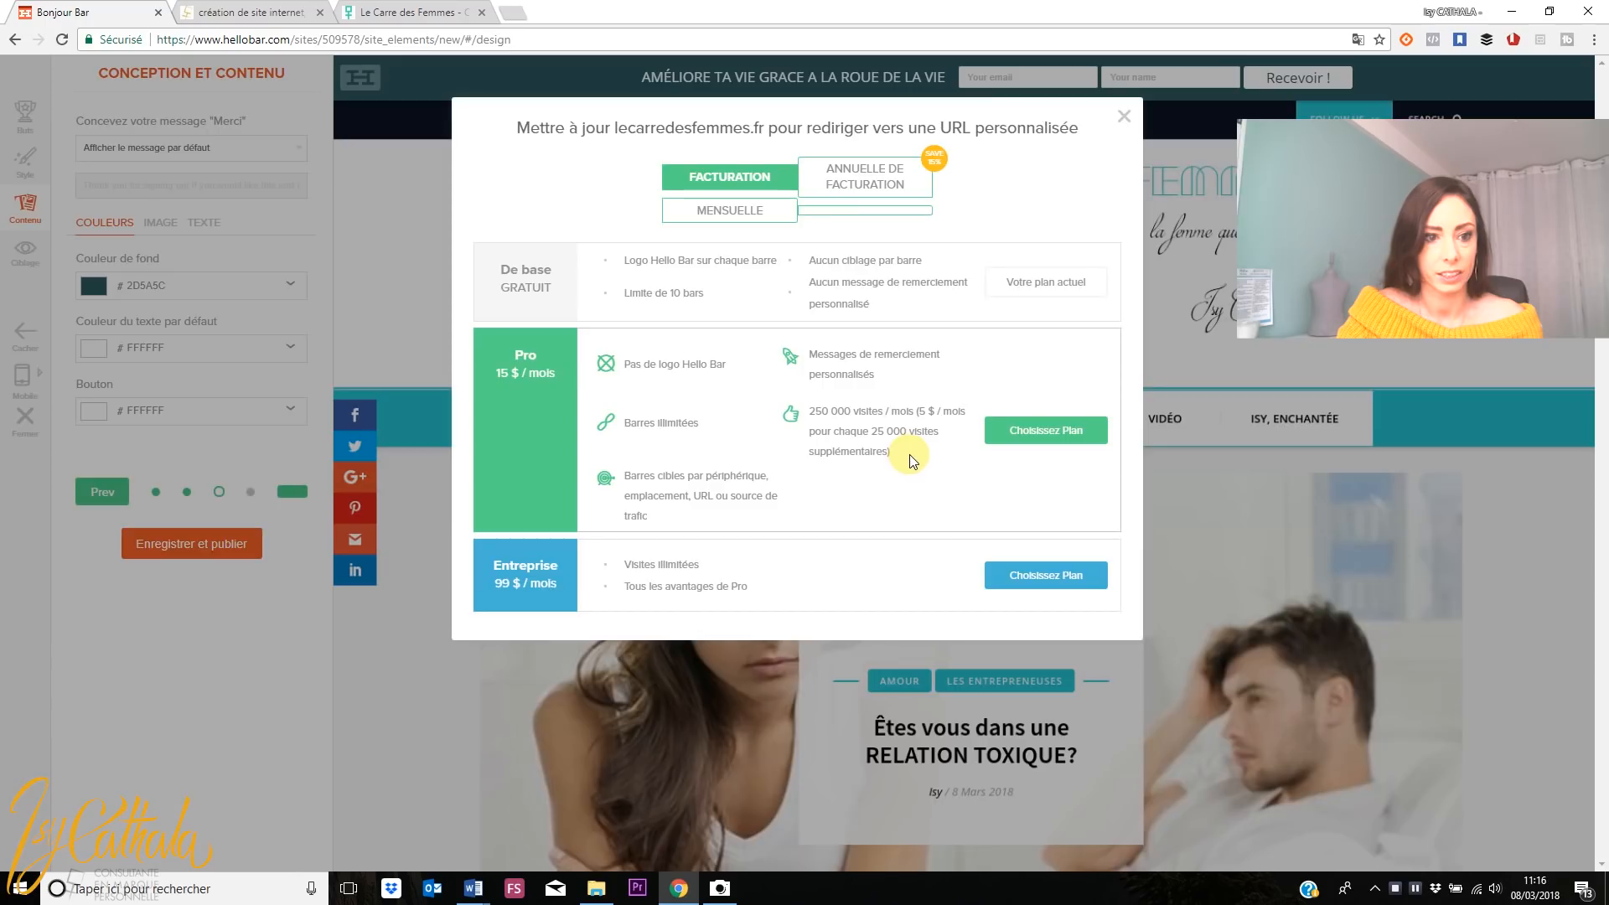
click(307, 135)
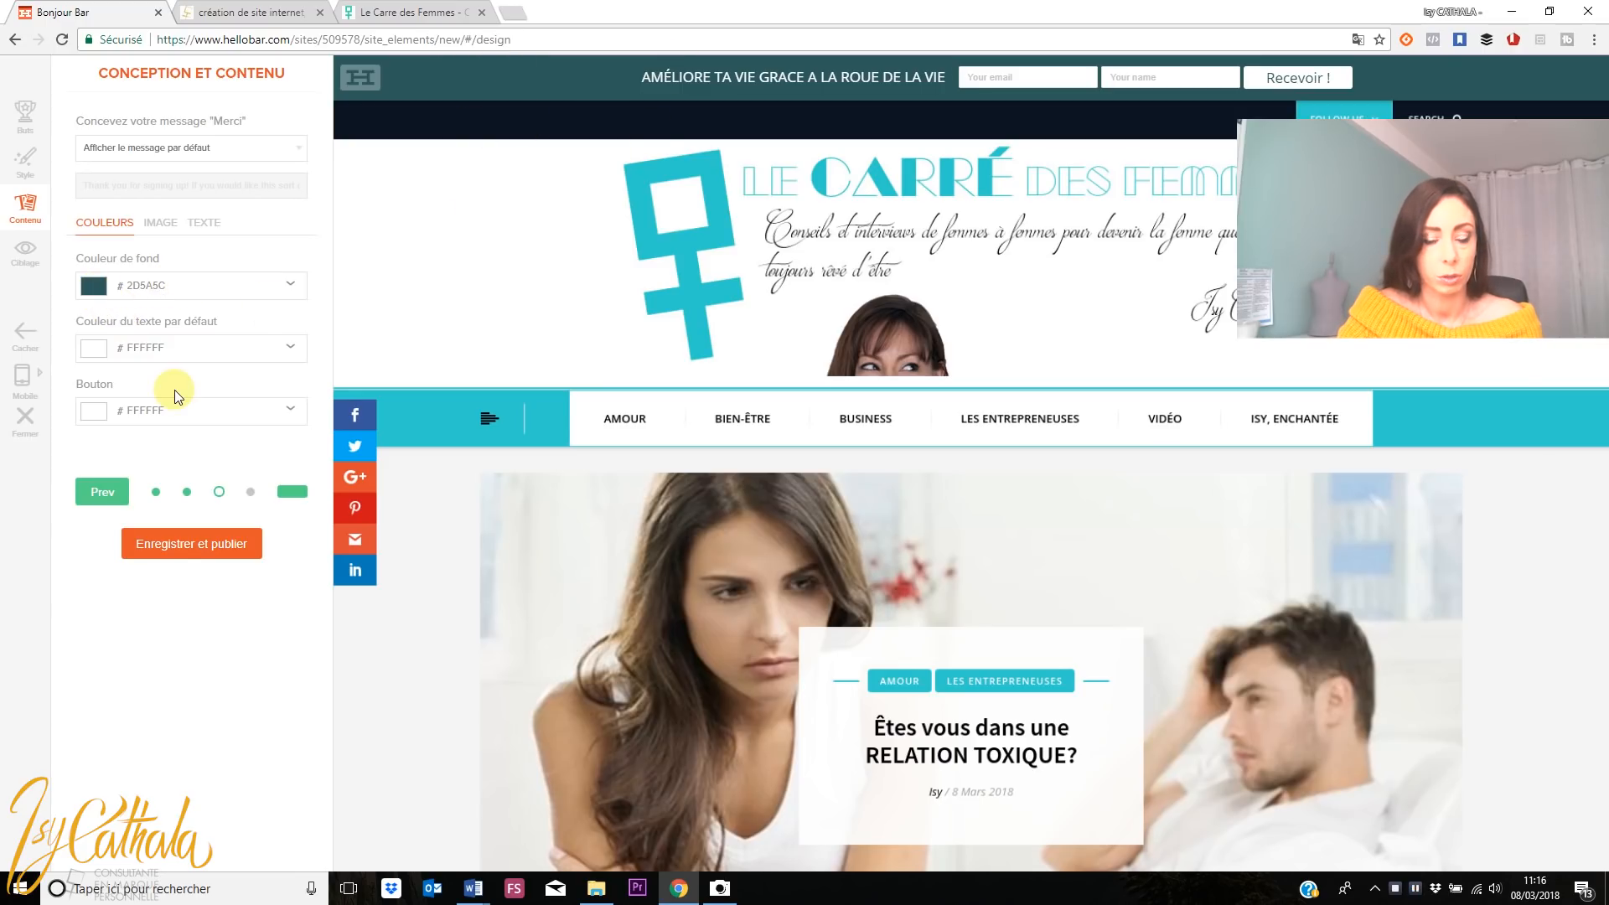
Change the bar's background colour to the turquoise 5CBEC2 to go with the website's colours
click(183, 286)
drag(182, 287, 130, 287)
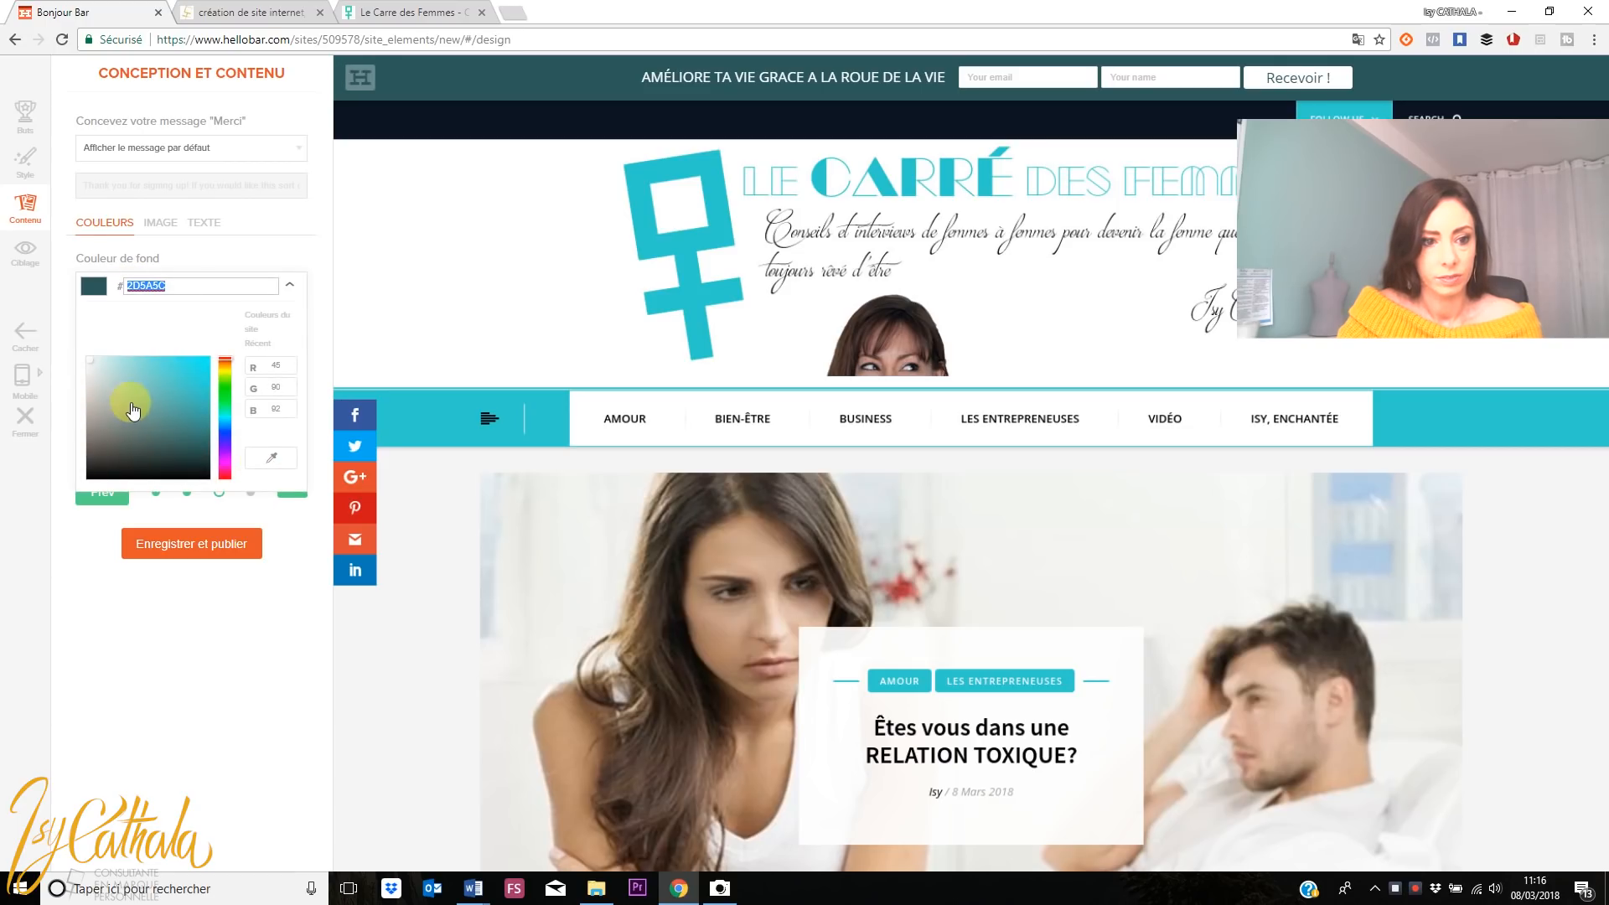
drag(86, 359, 143, 356)
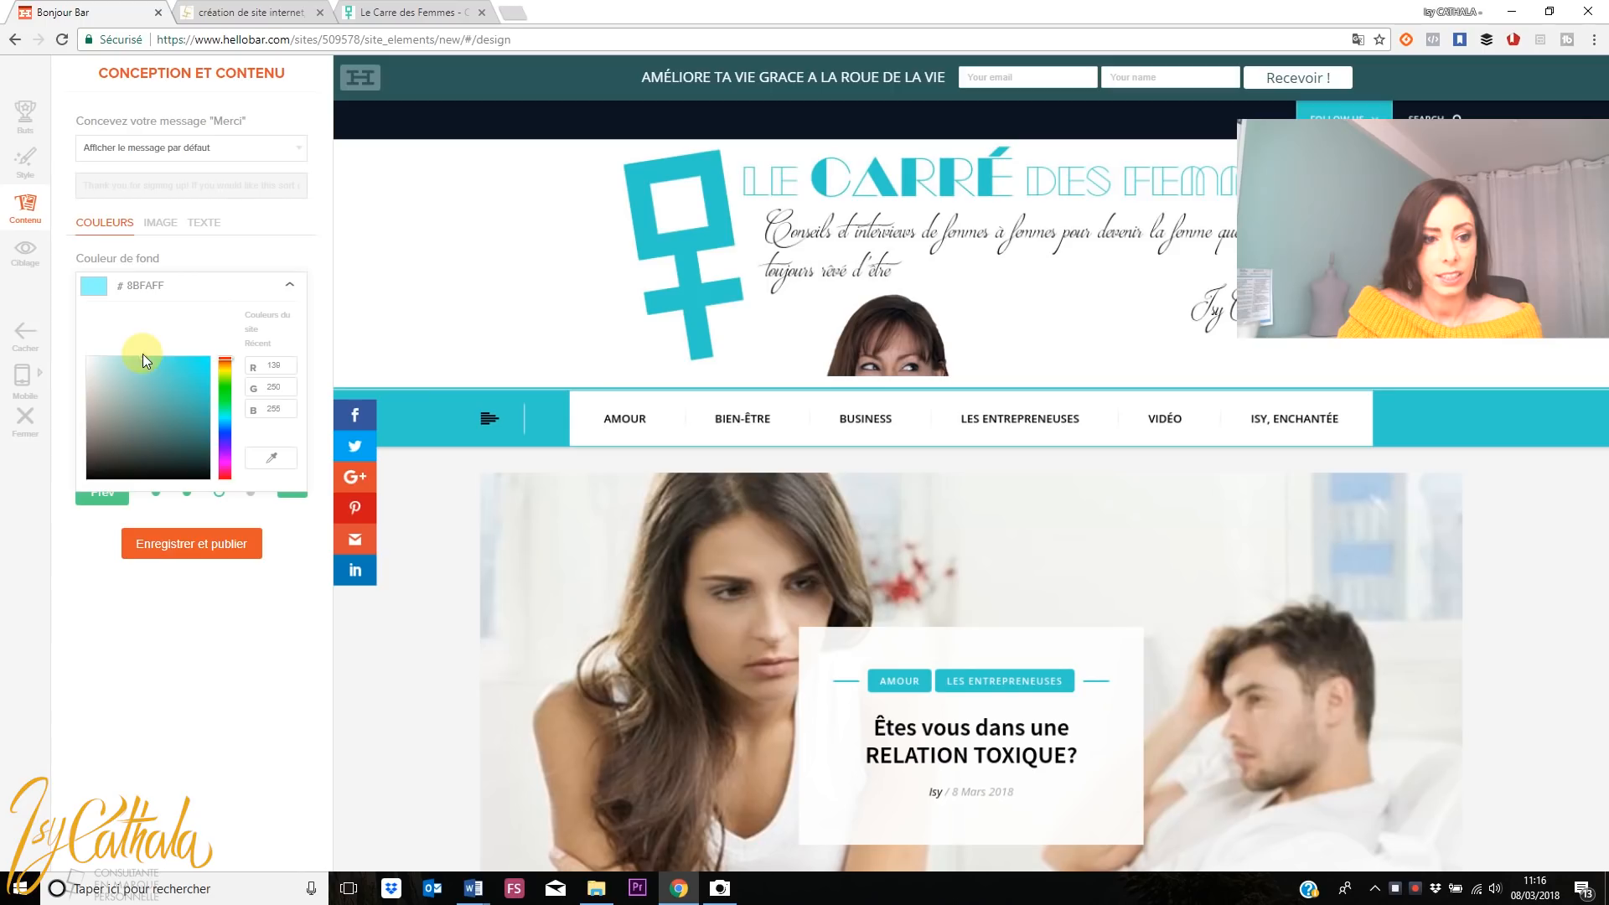
click(177, 410)
click(134, 286)
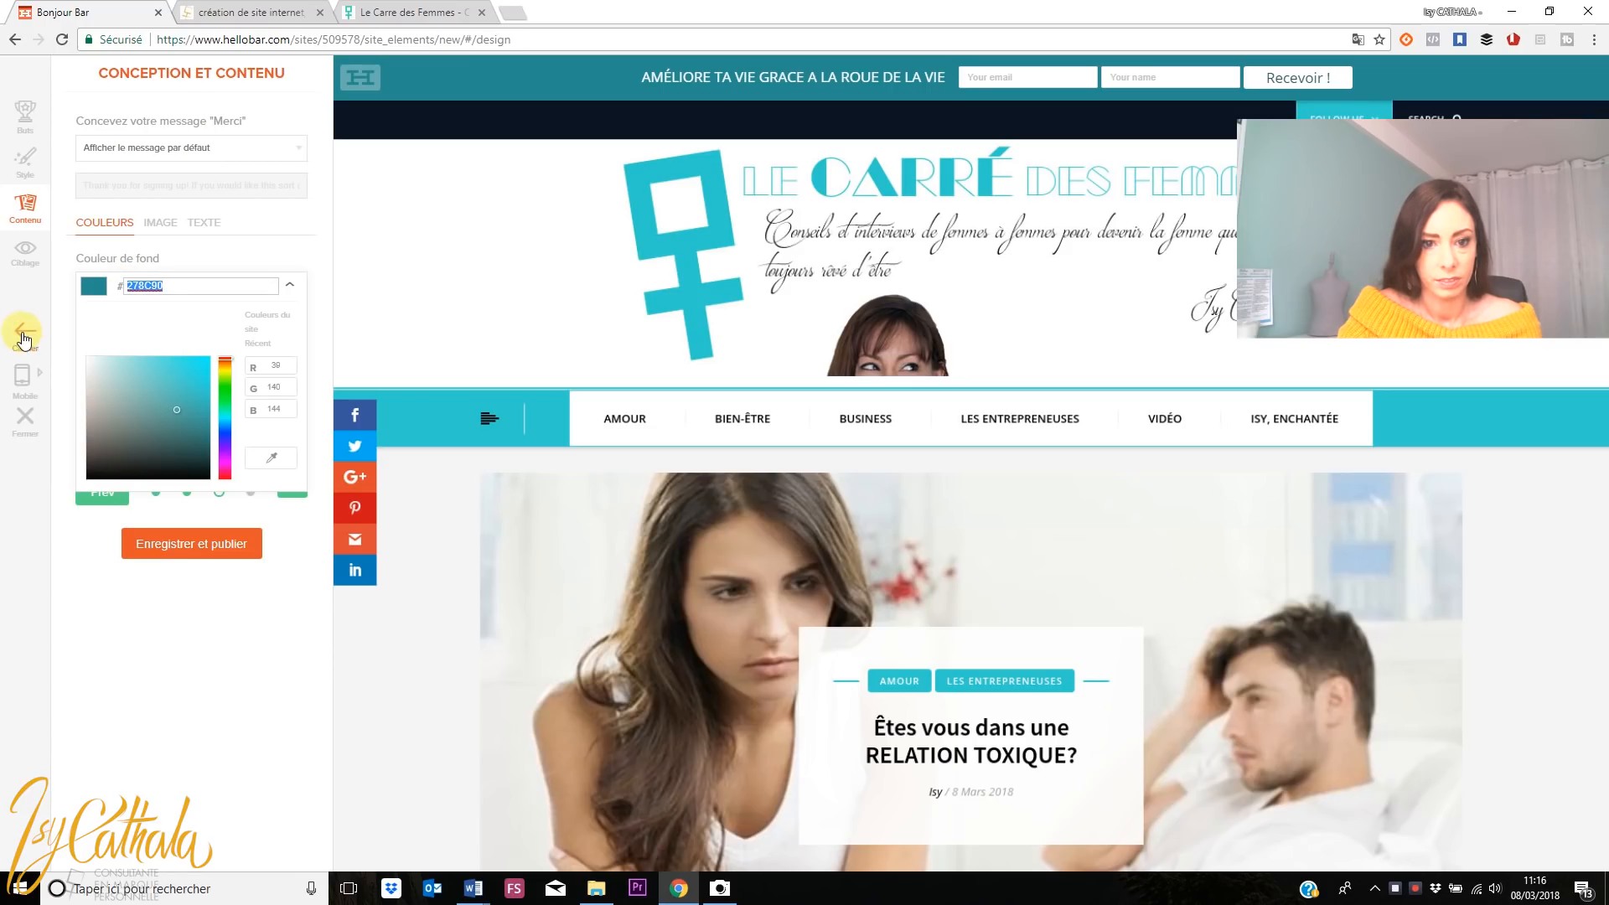
click(174, 401)
click(168, 391)
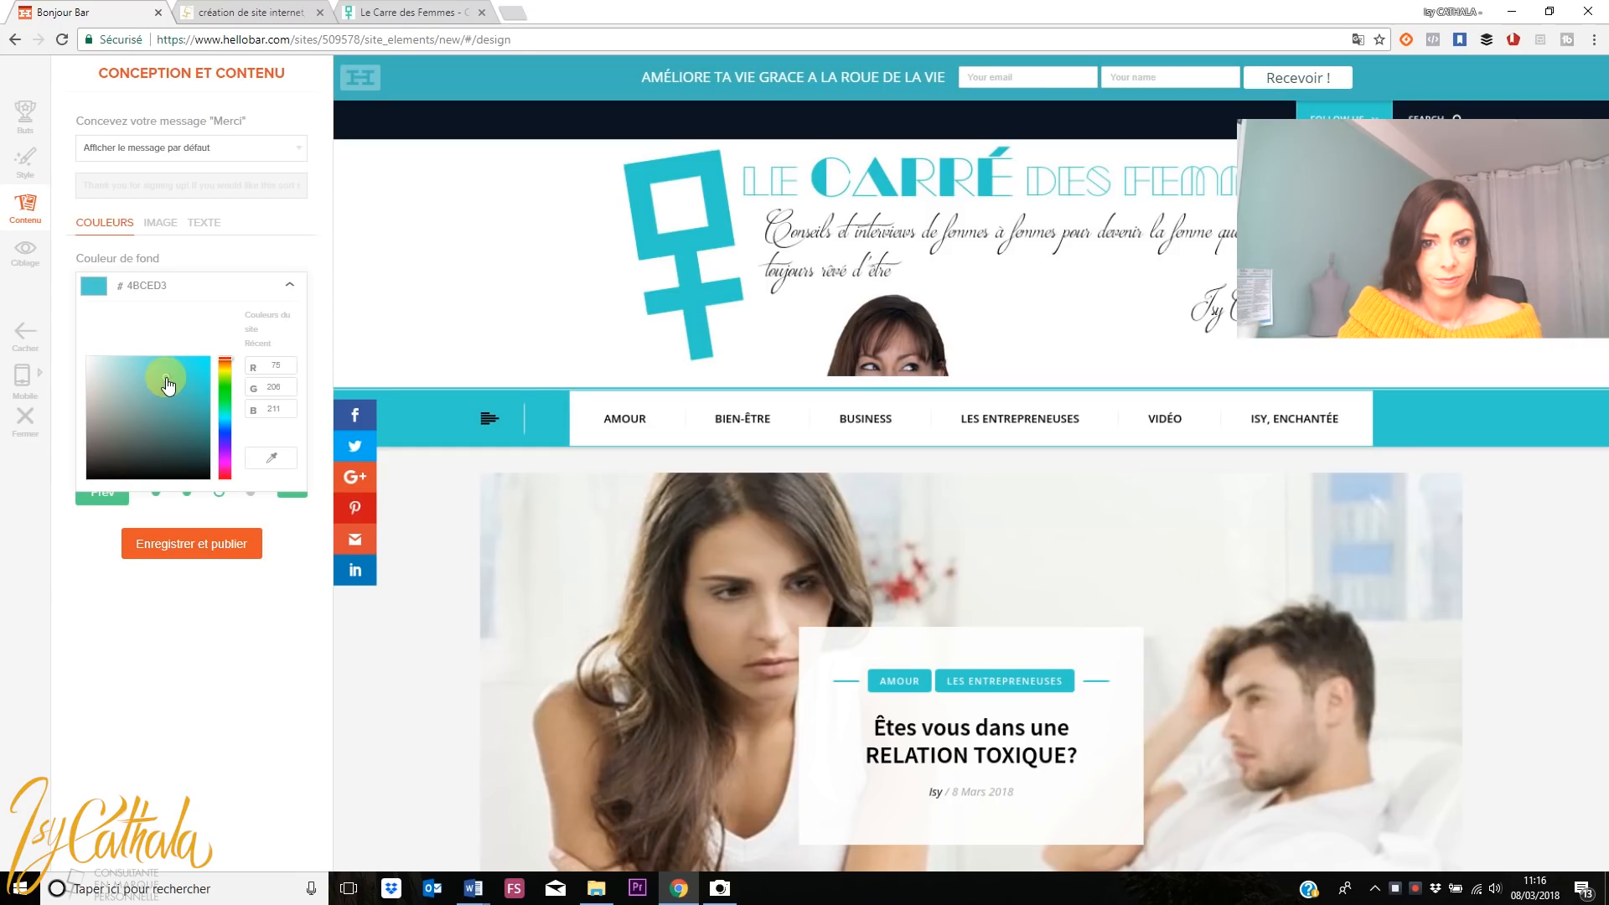
click(168, 382)
mouse_move(169, 382)
mouse_down()
mouse_move(183, 375)
mouse_move(140, 398)
mouse_move(155, 403)
mouse_move(149, 375)
mouse_move(154, 392)
mouse_up()
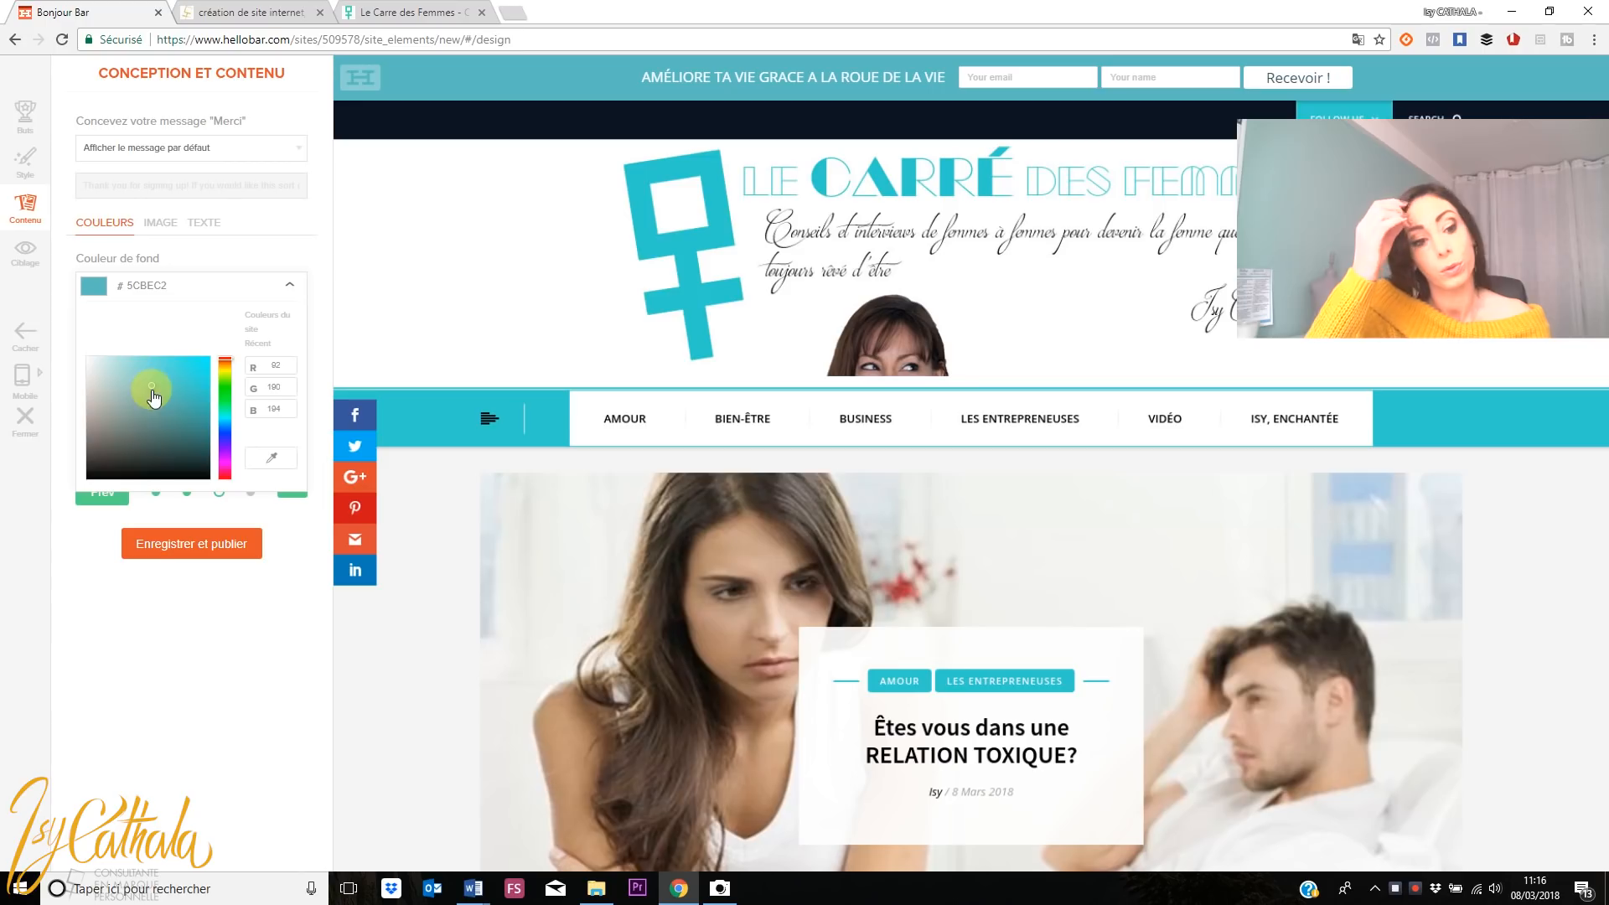
click(226, 260)
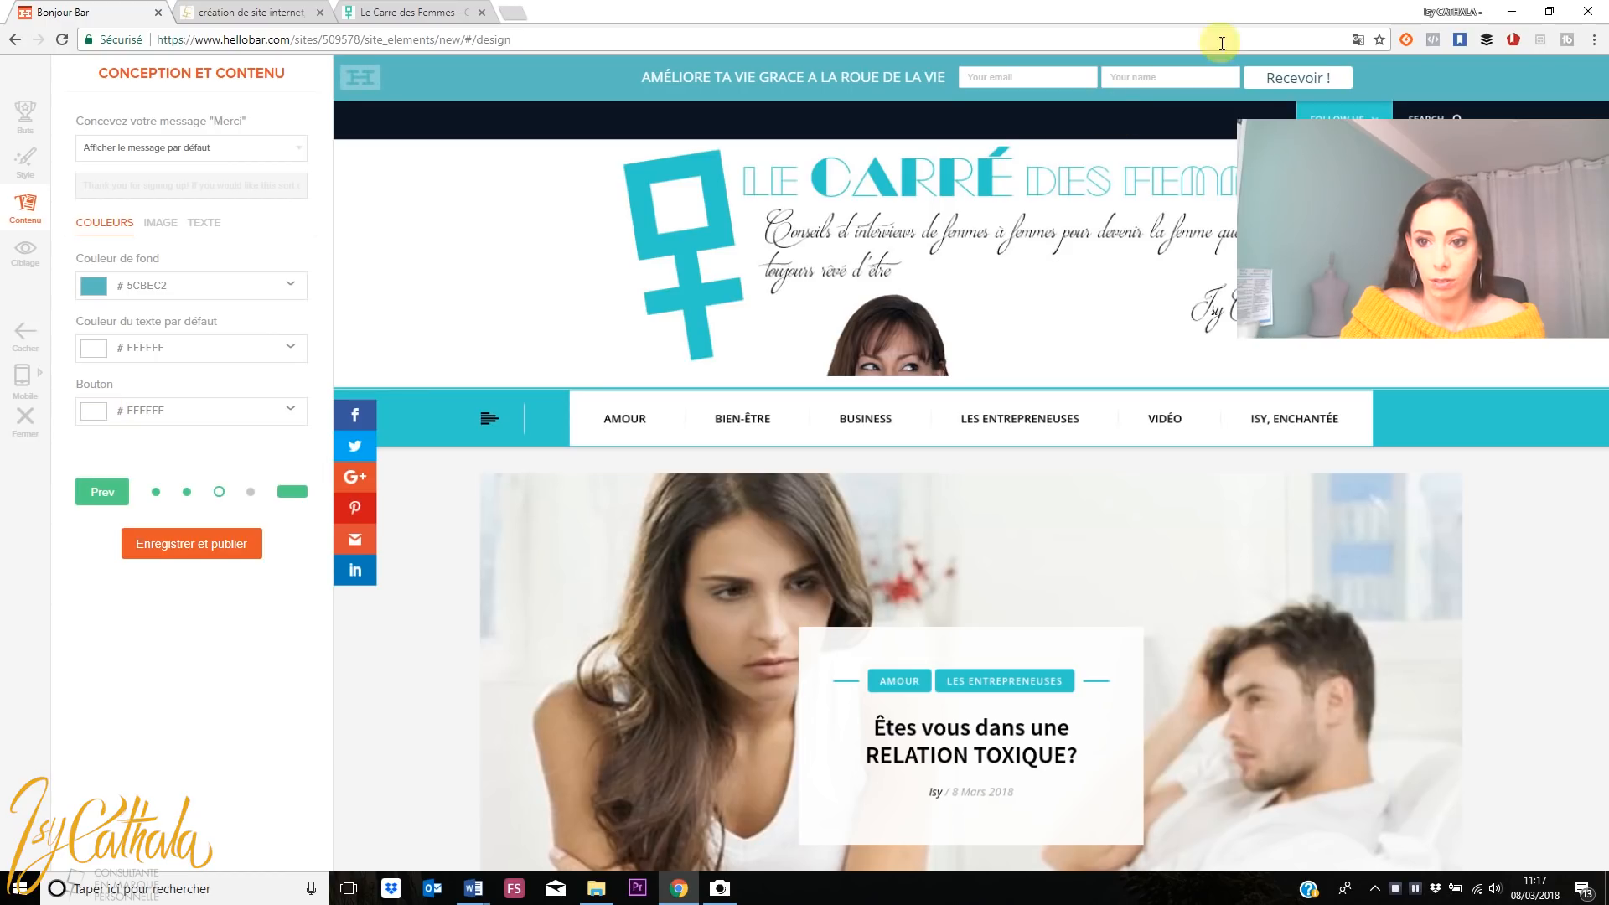
Try pinkish red, green and black shades for the bar's button, and return it to the near-white F4F9F8
click(104, 412)
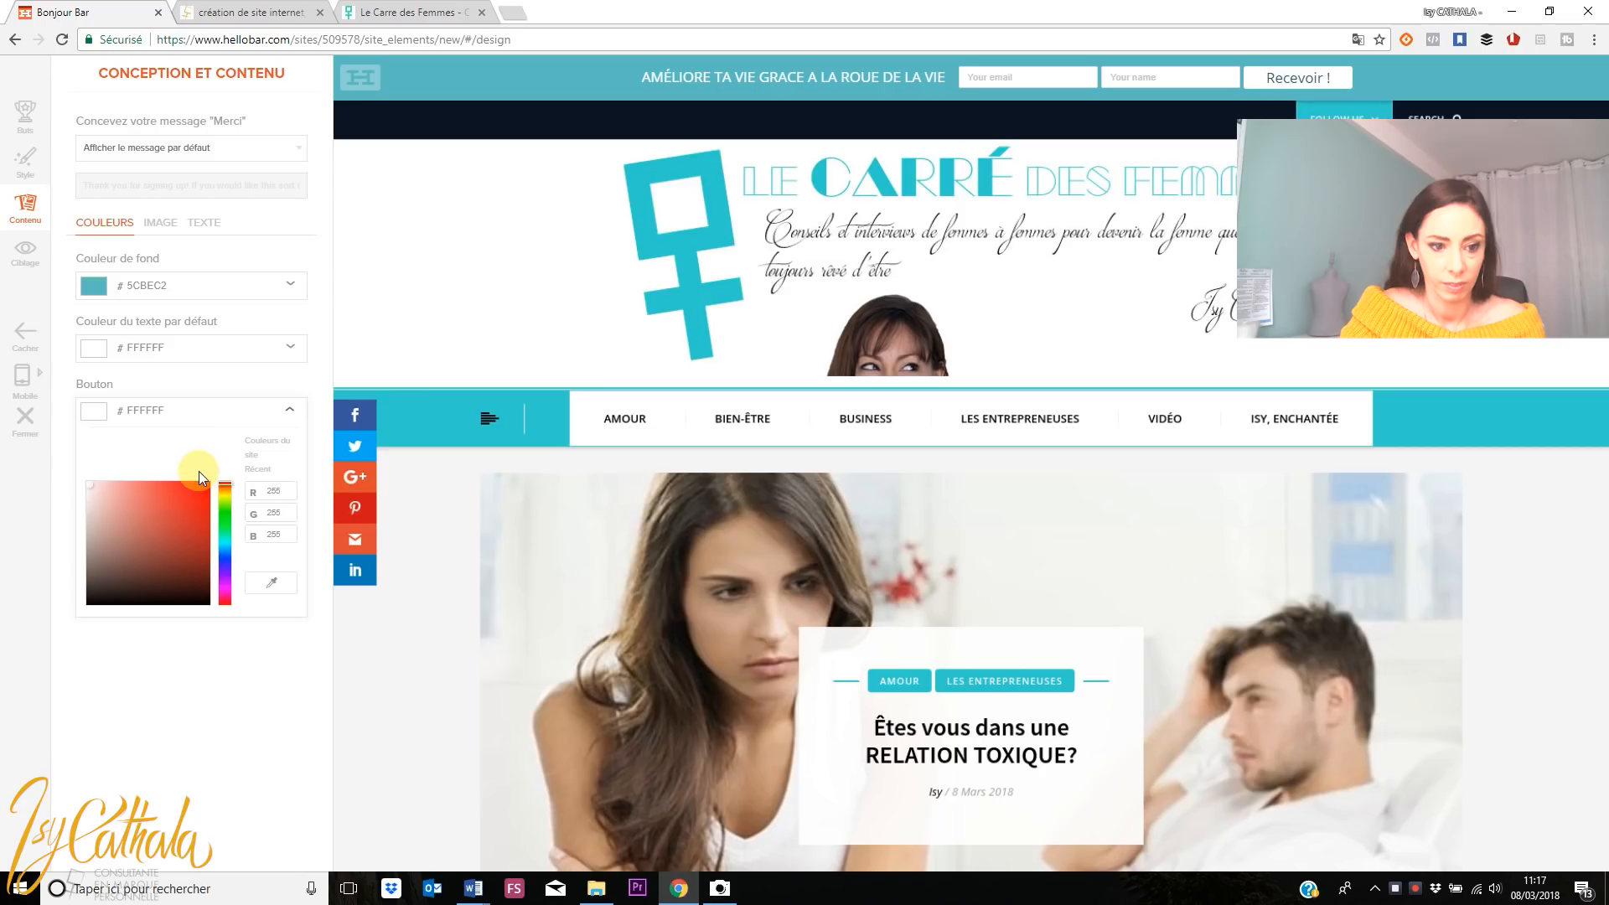
click(124, 510)
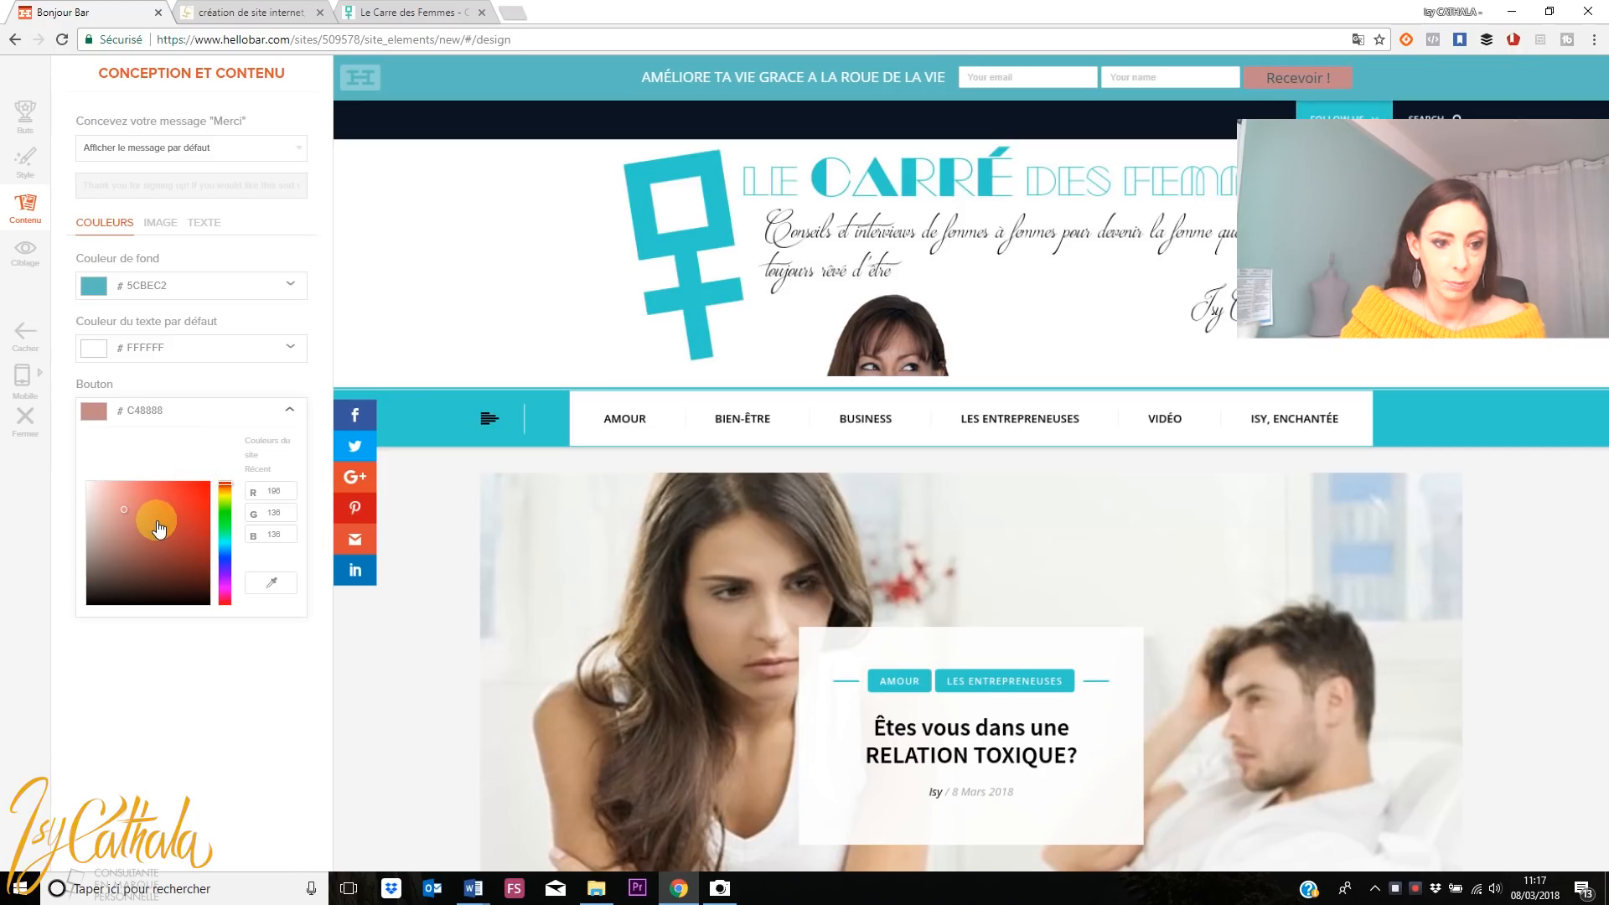
click(223, 533)
click(132, 537)
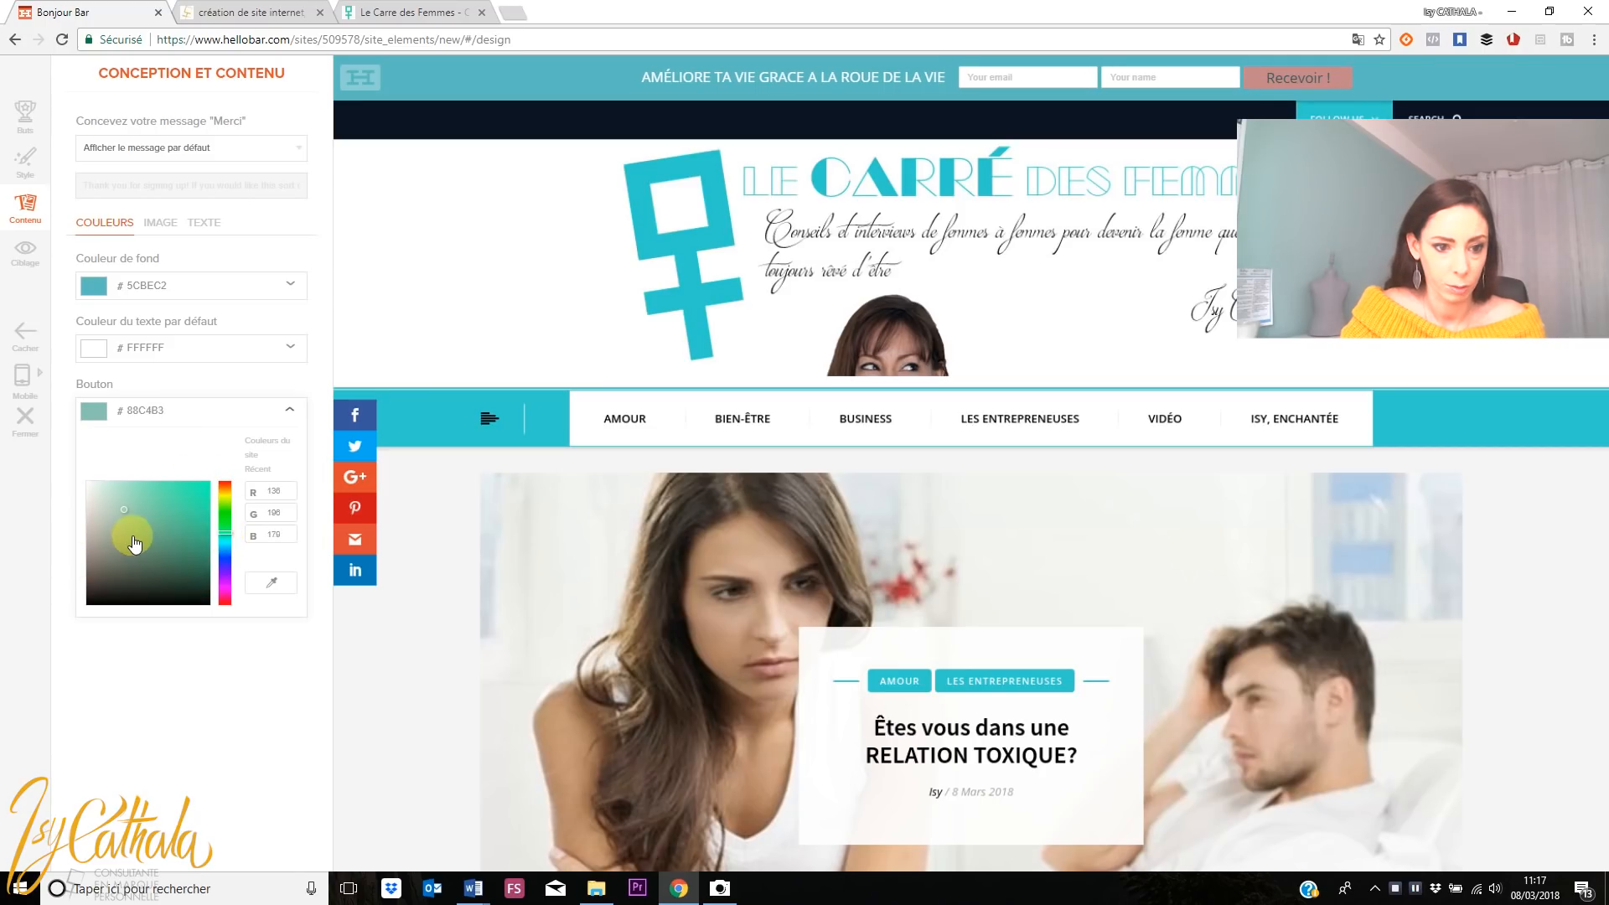
click(189, 485)
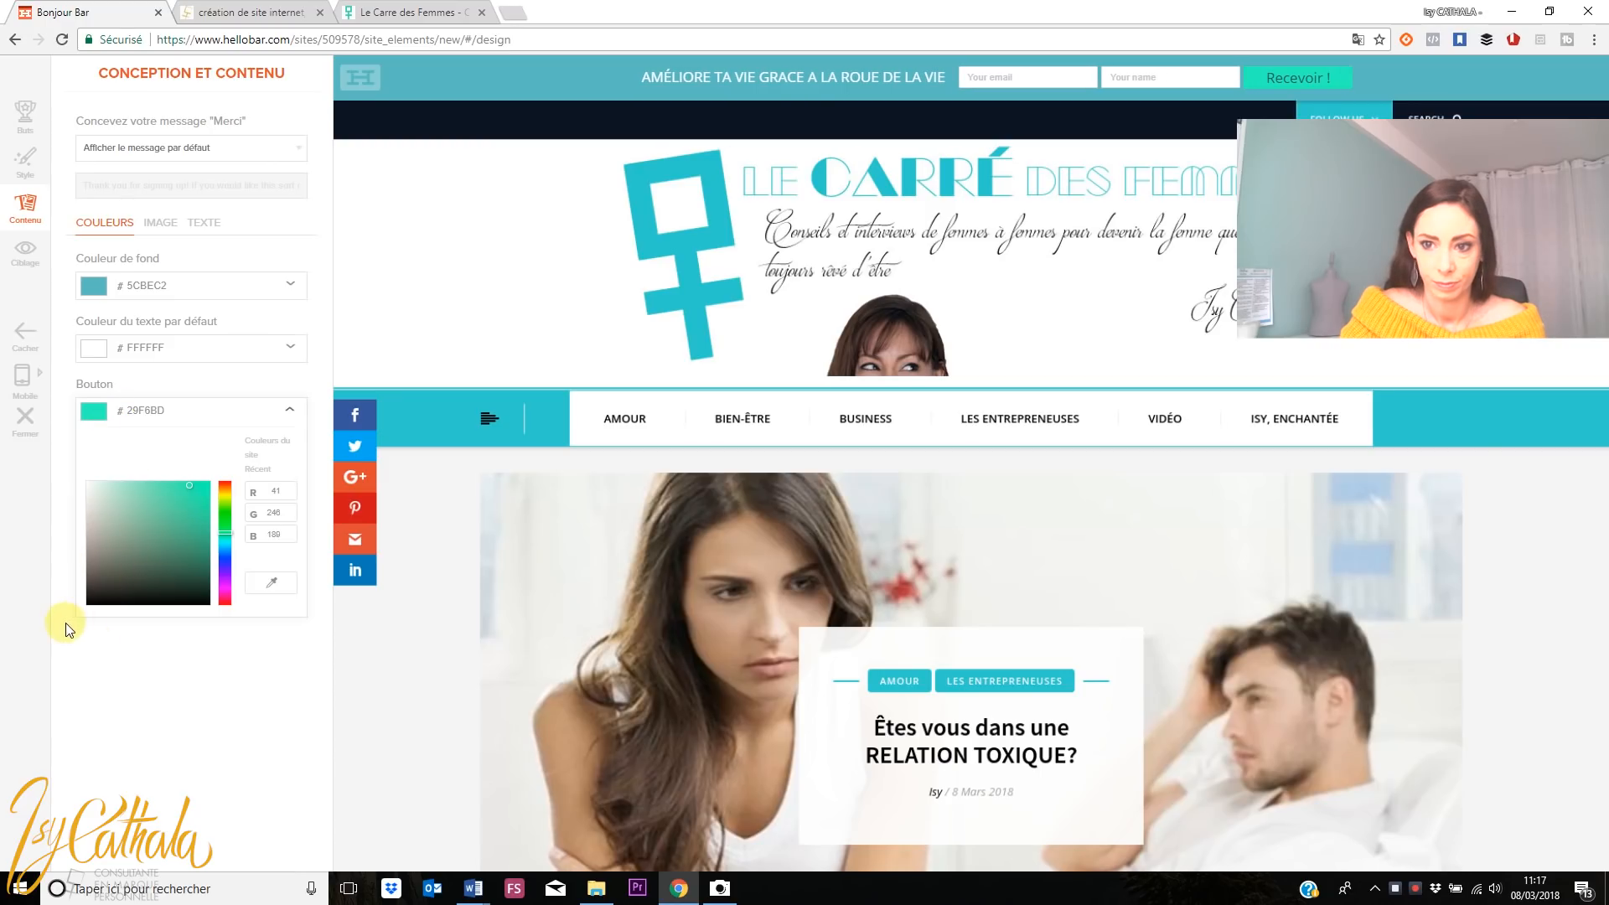
click(95, 593)
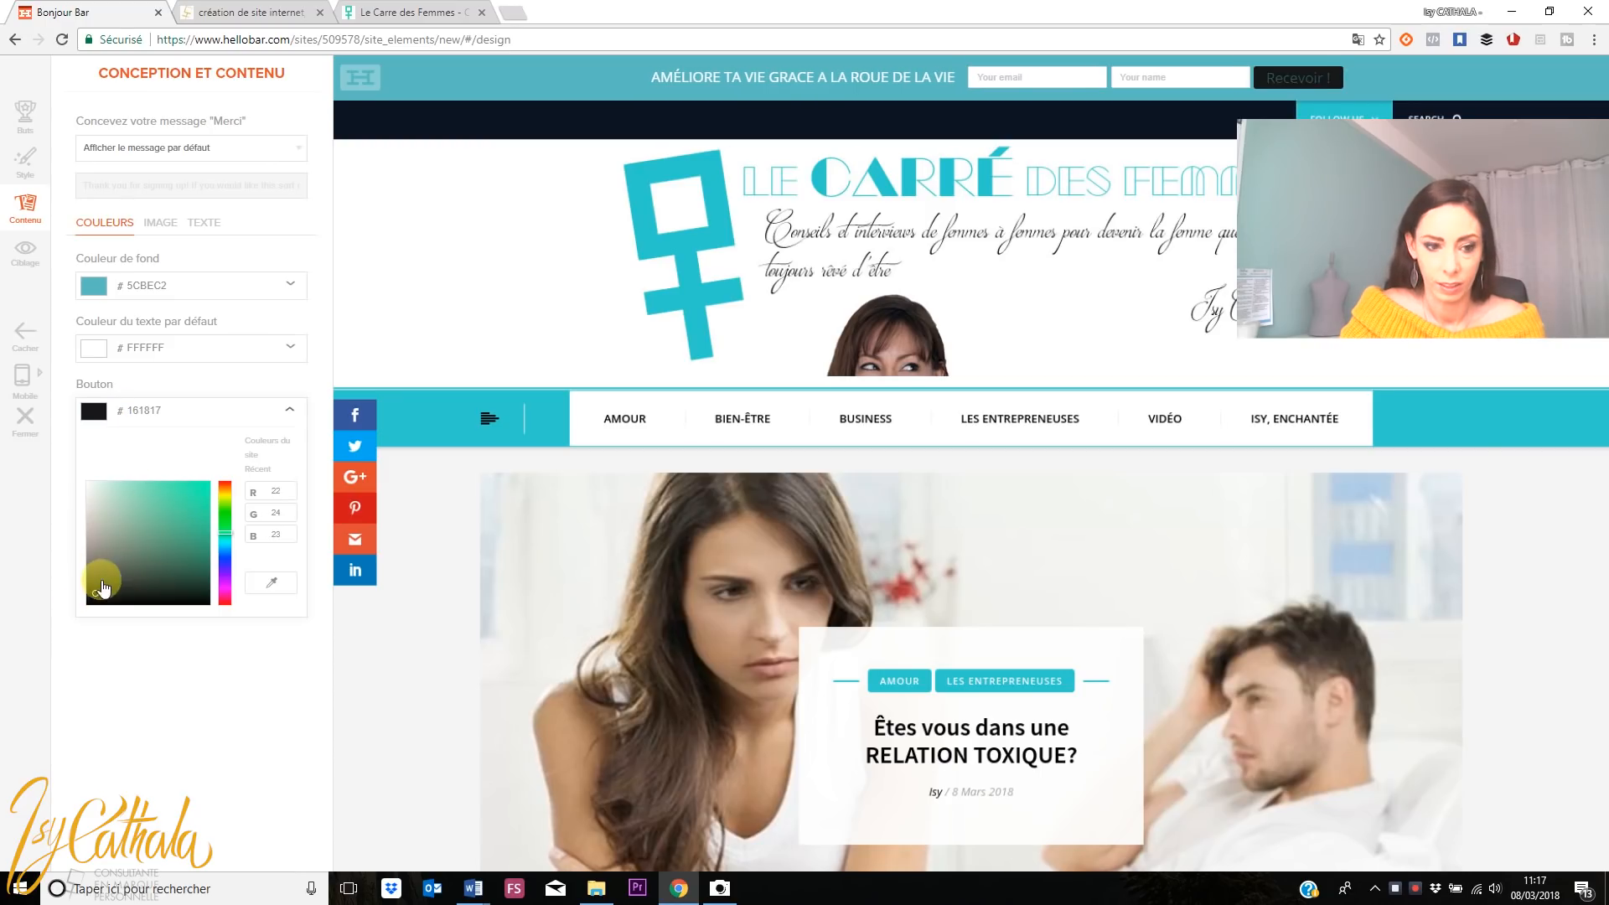
click(86, 605)
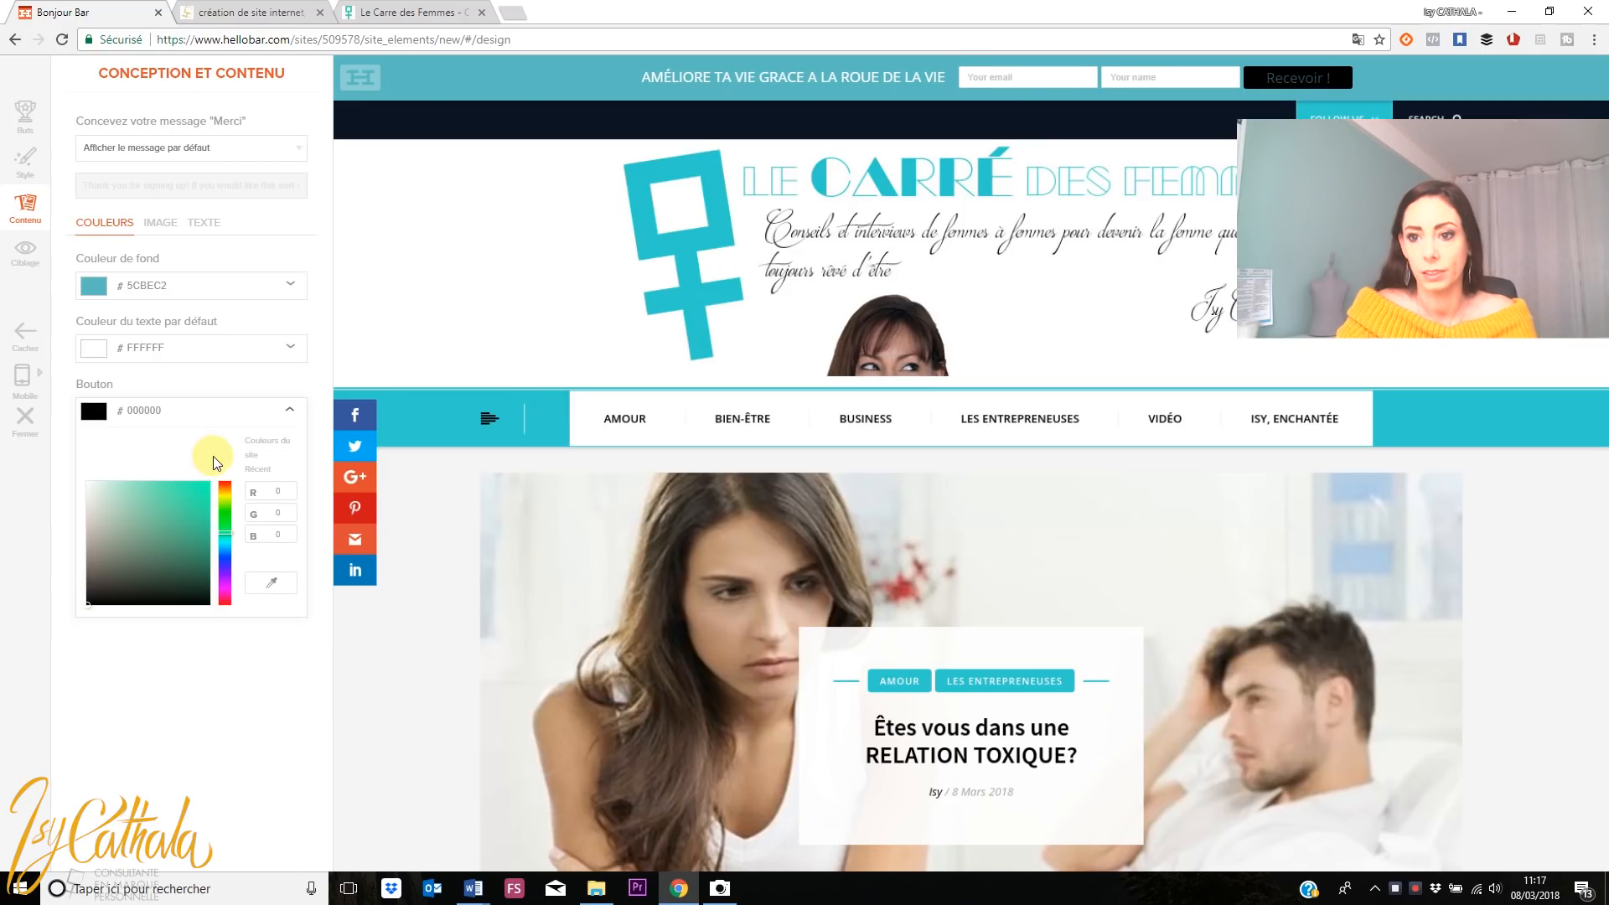
click(198, 409)
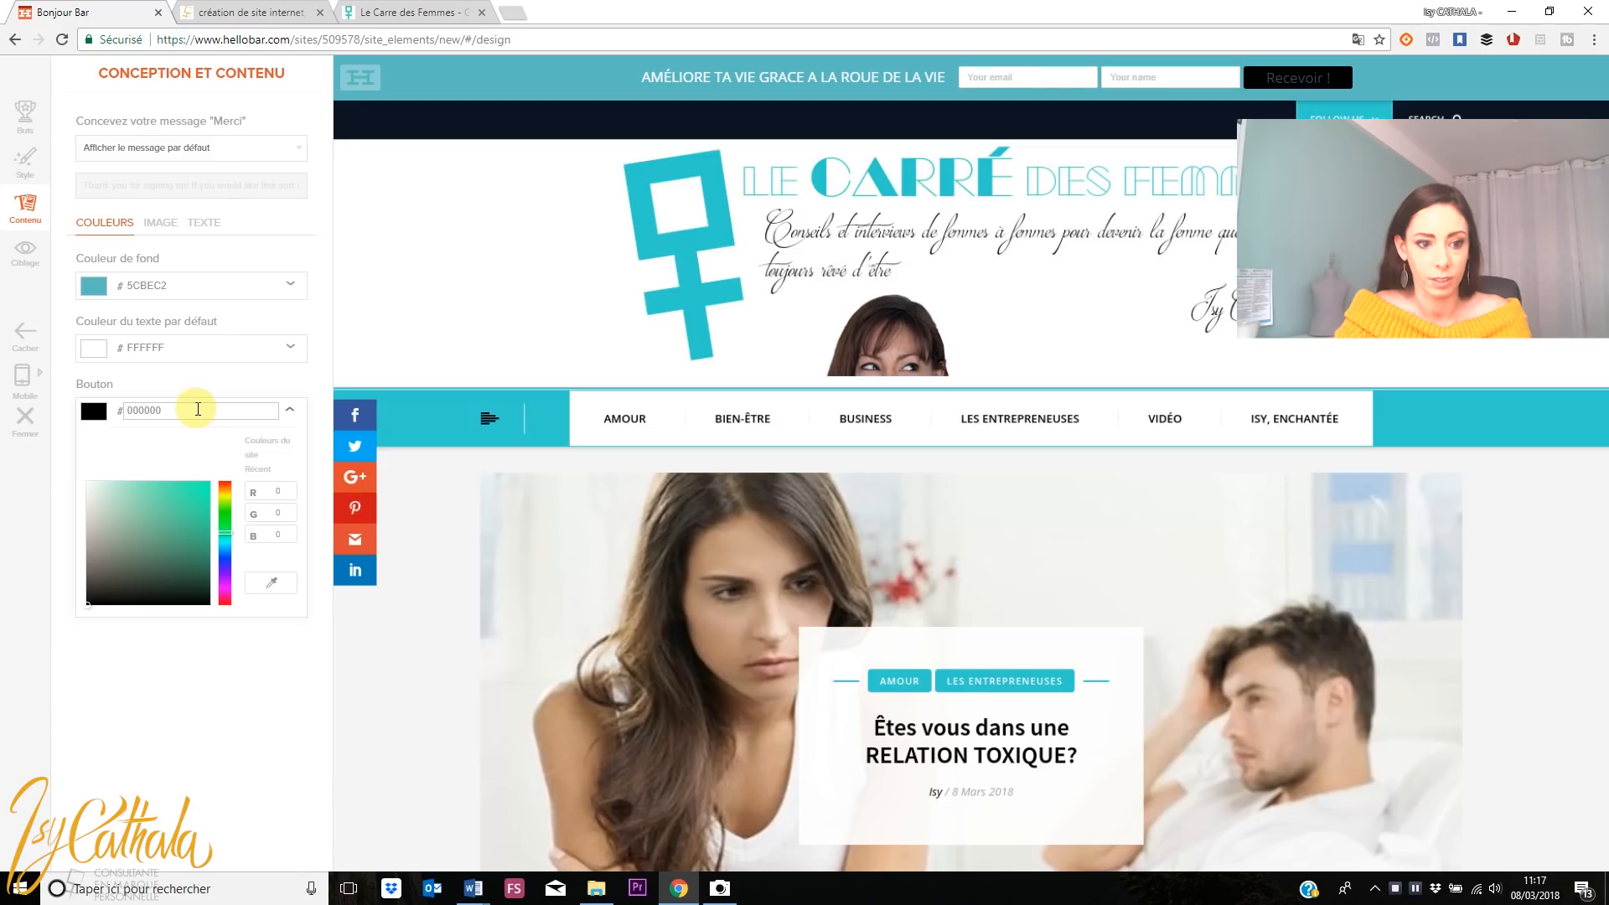
click(162, 531)
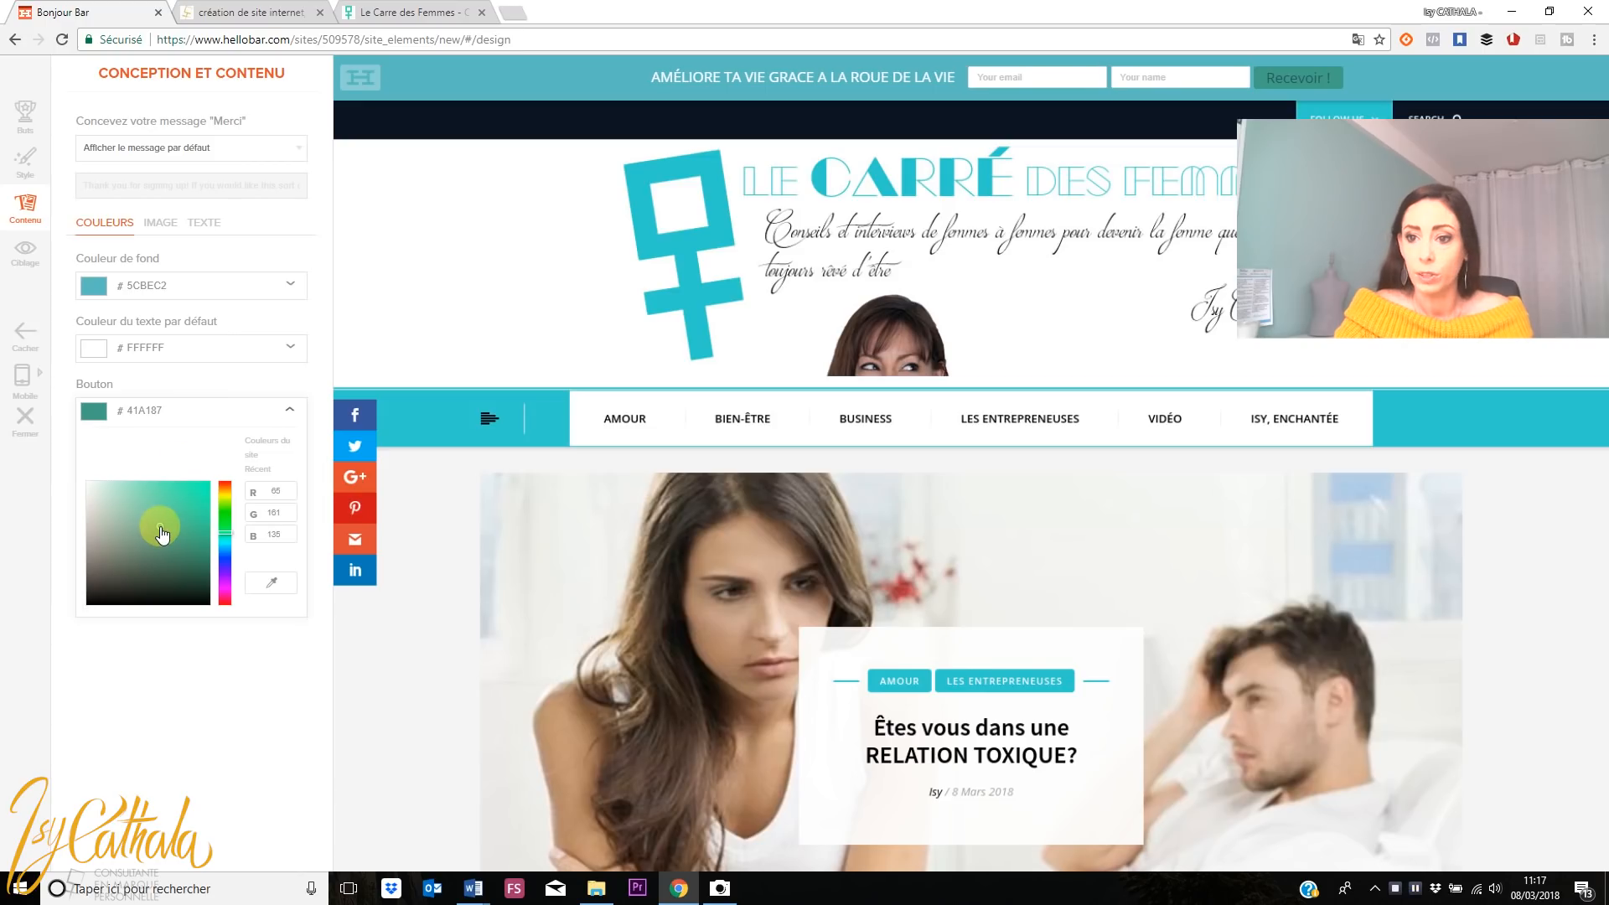
click(91, 492)
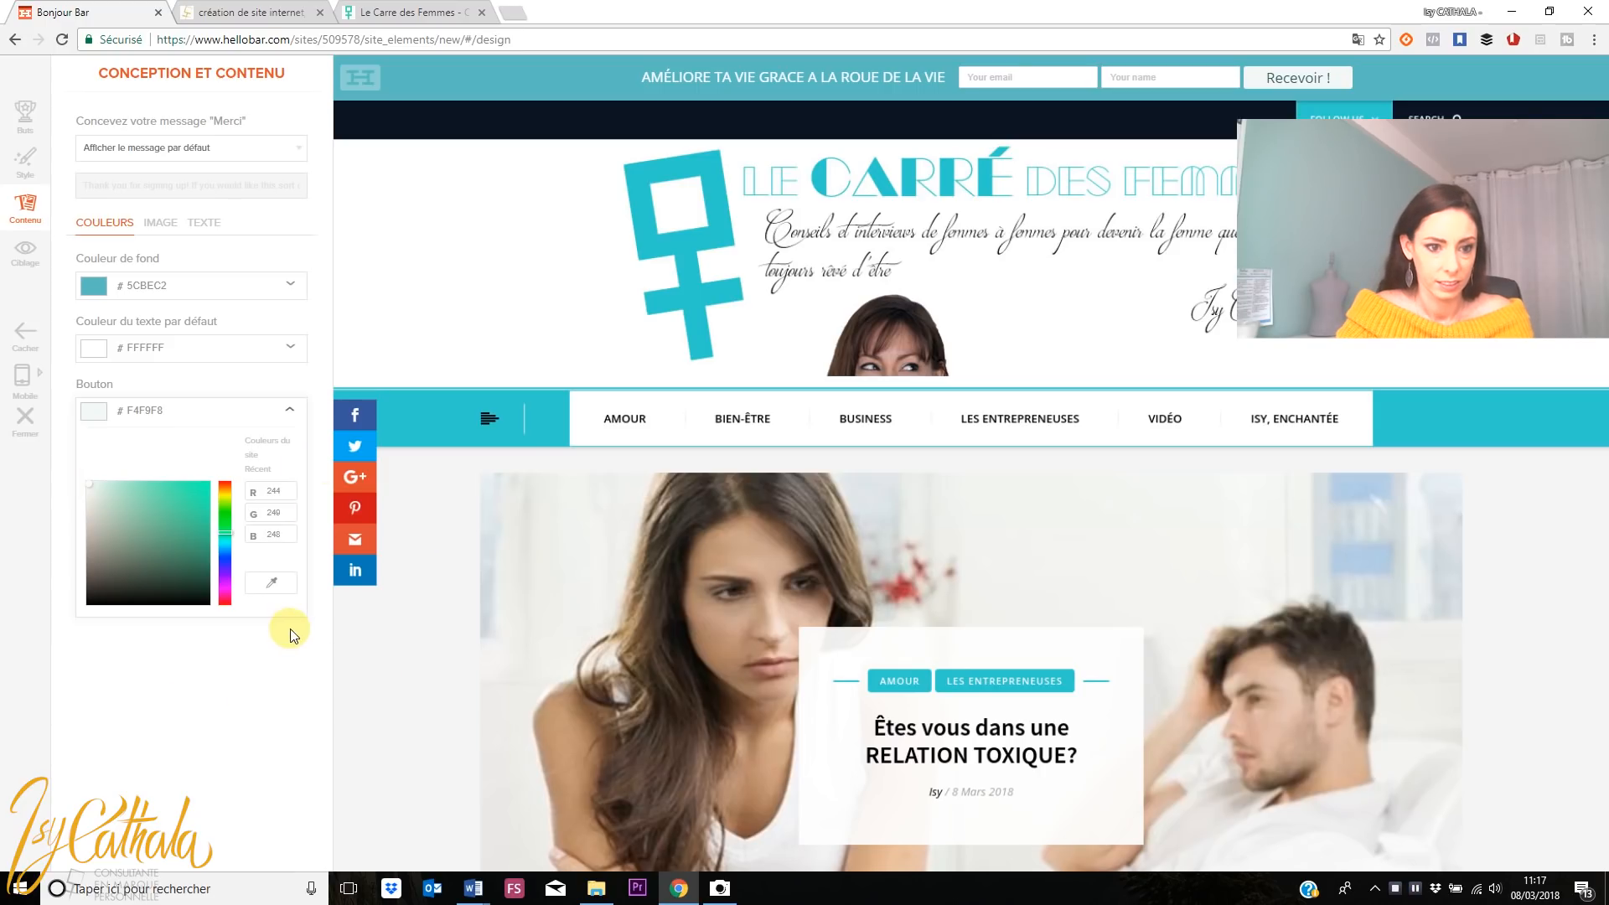
Try purple A235FD for the bar's button, and set the button colour to the near-white FCFBFD
click(226, 597)
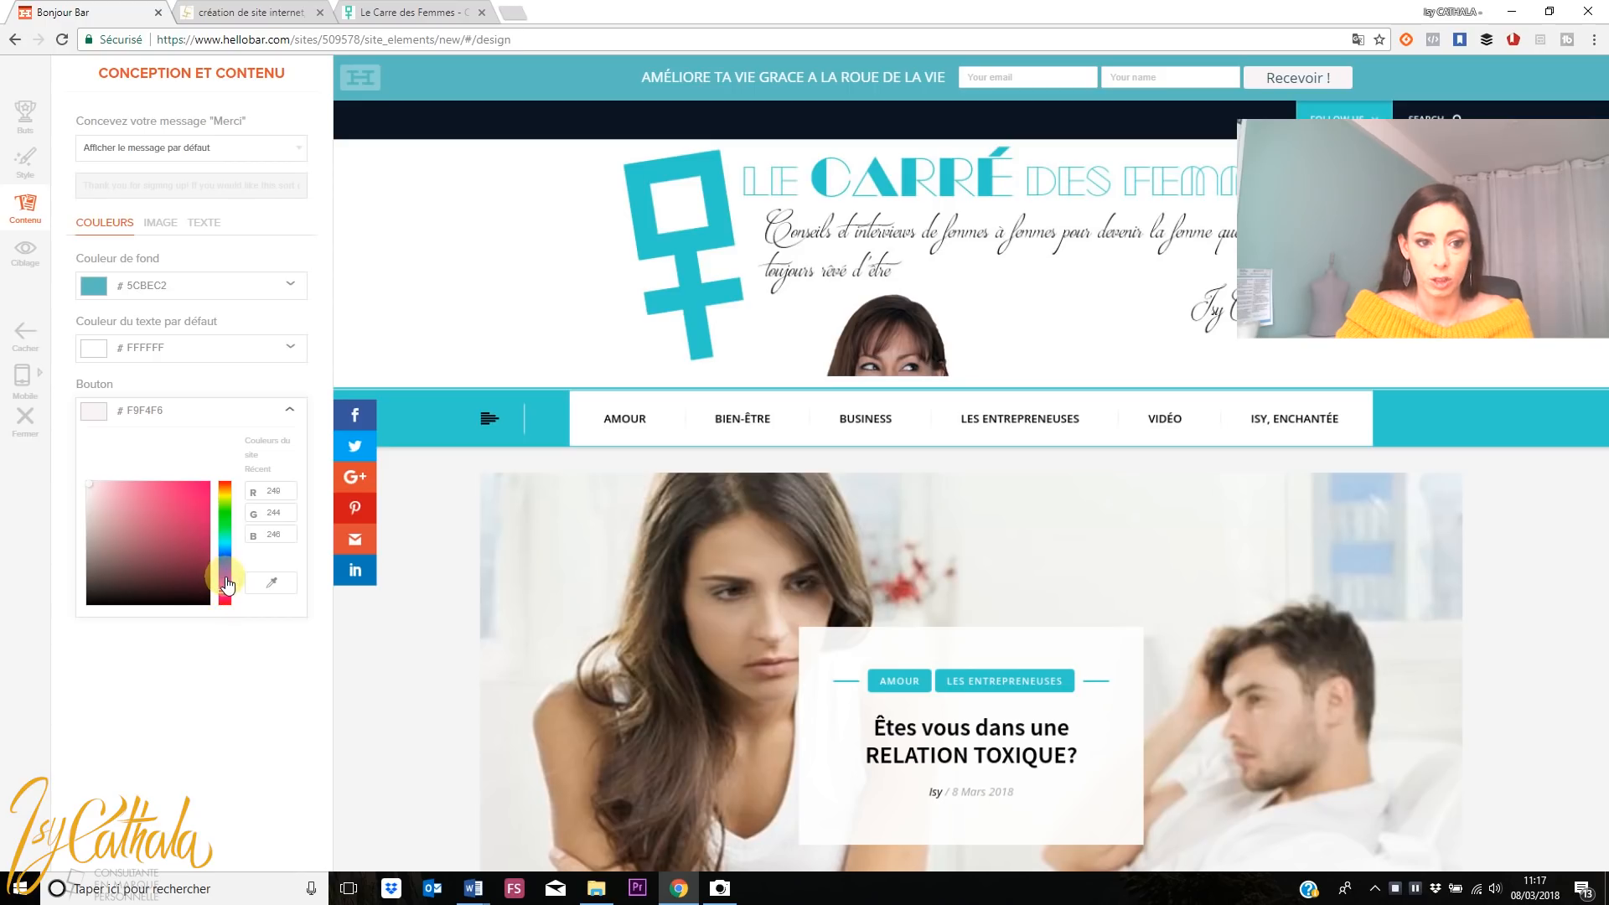
click(225, 572)
drag(183, 530, 185, 482)
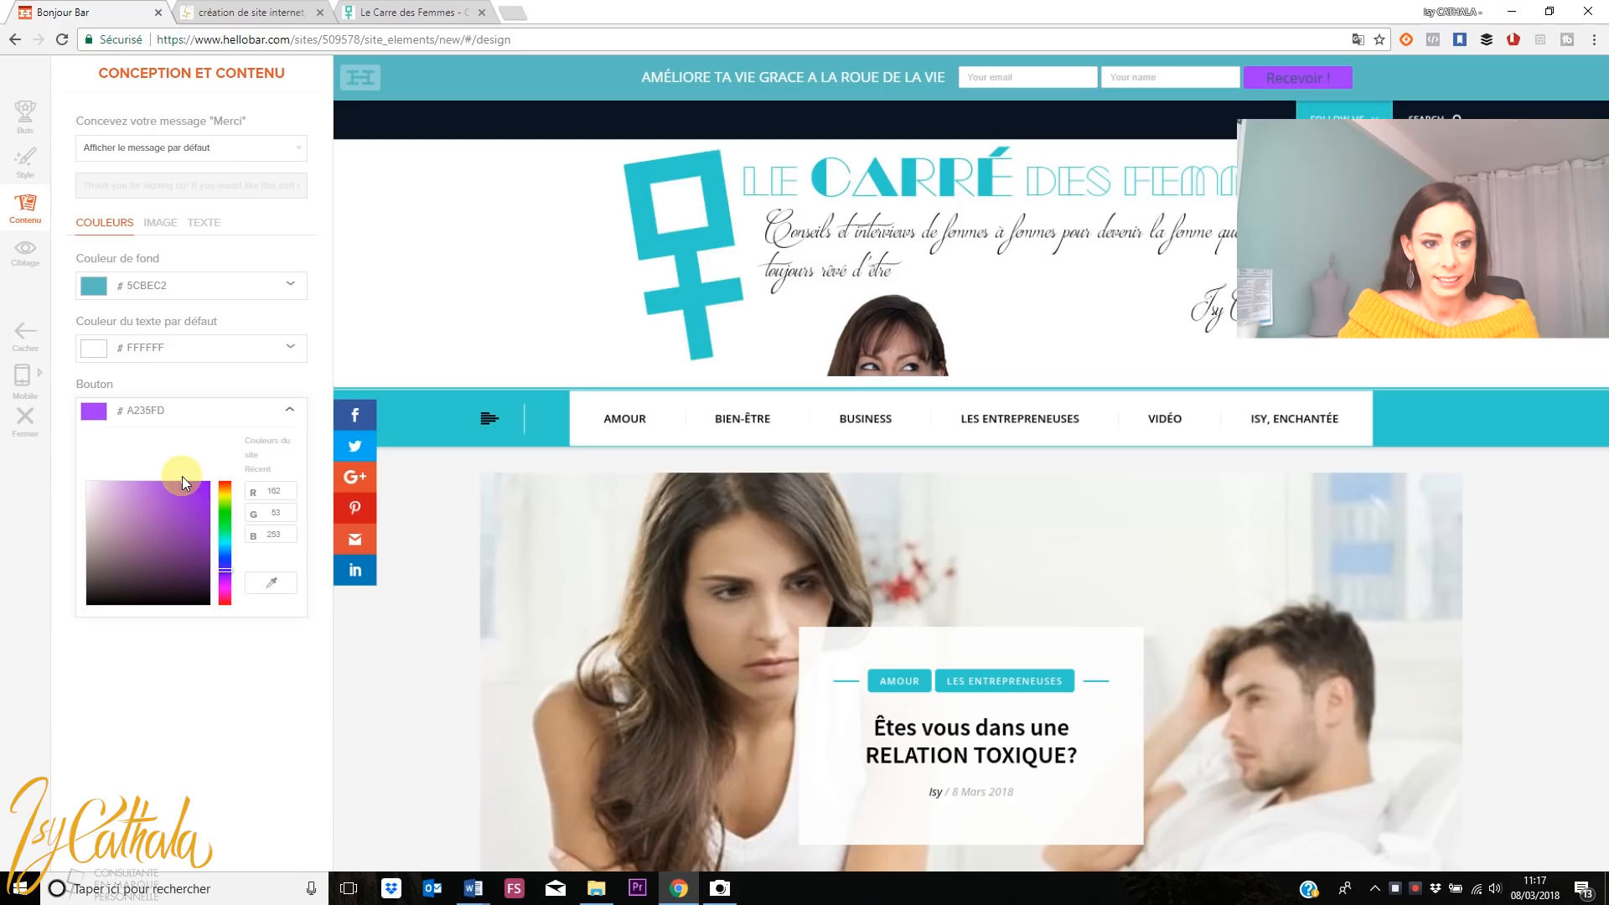
drag(184, 489, 91, 489)
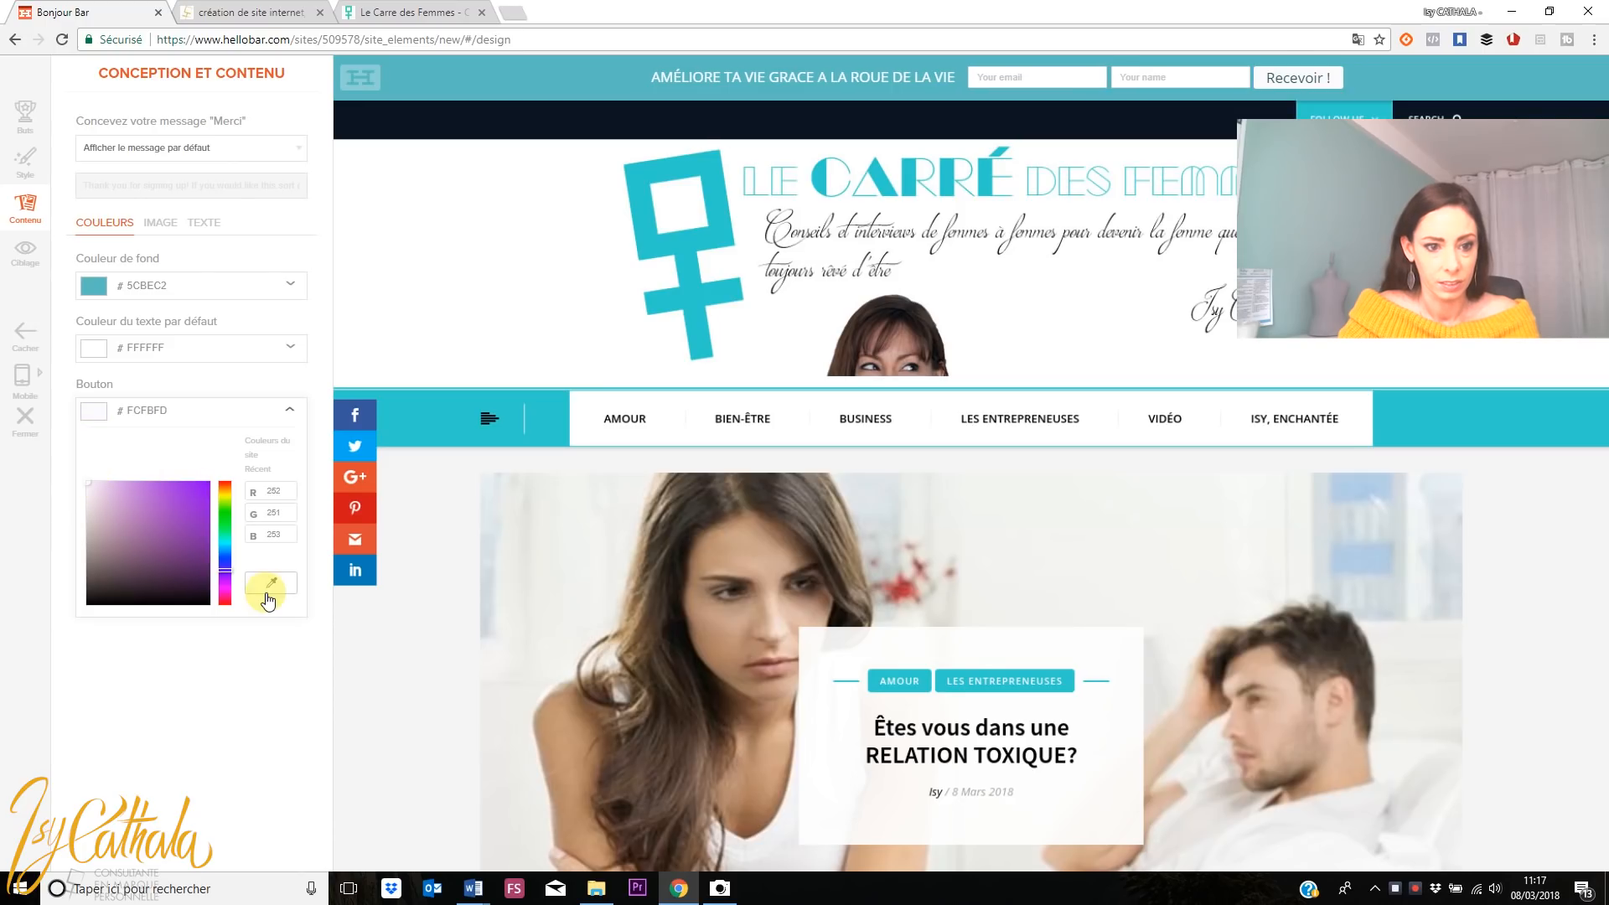
click(324, 248)
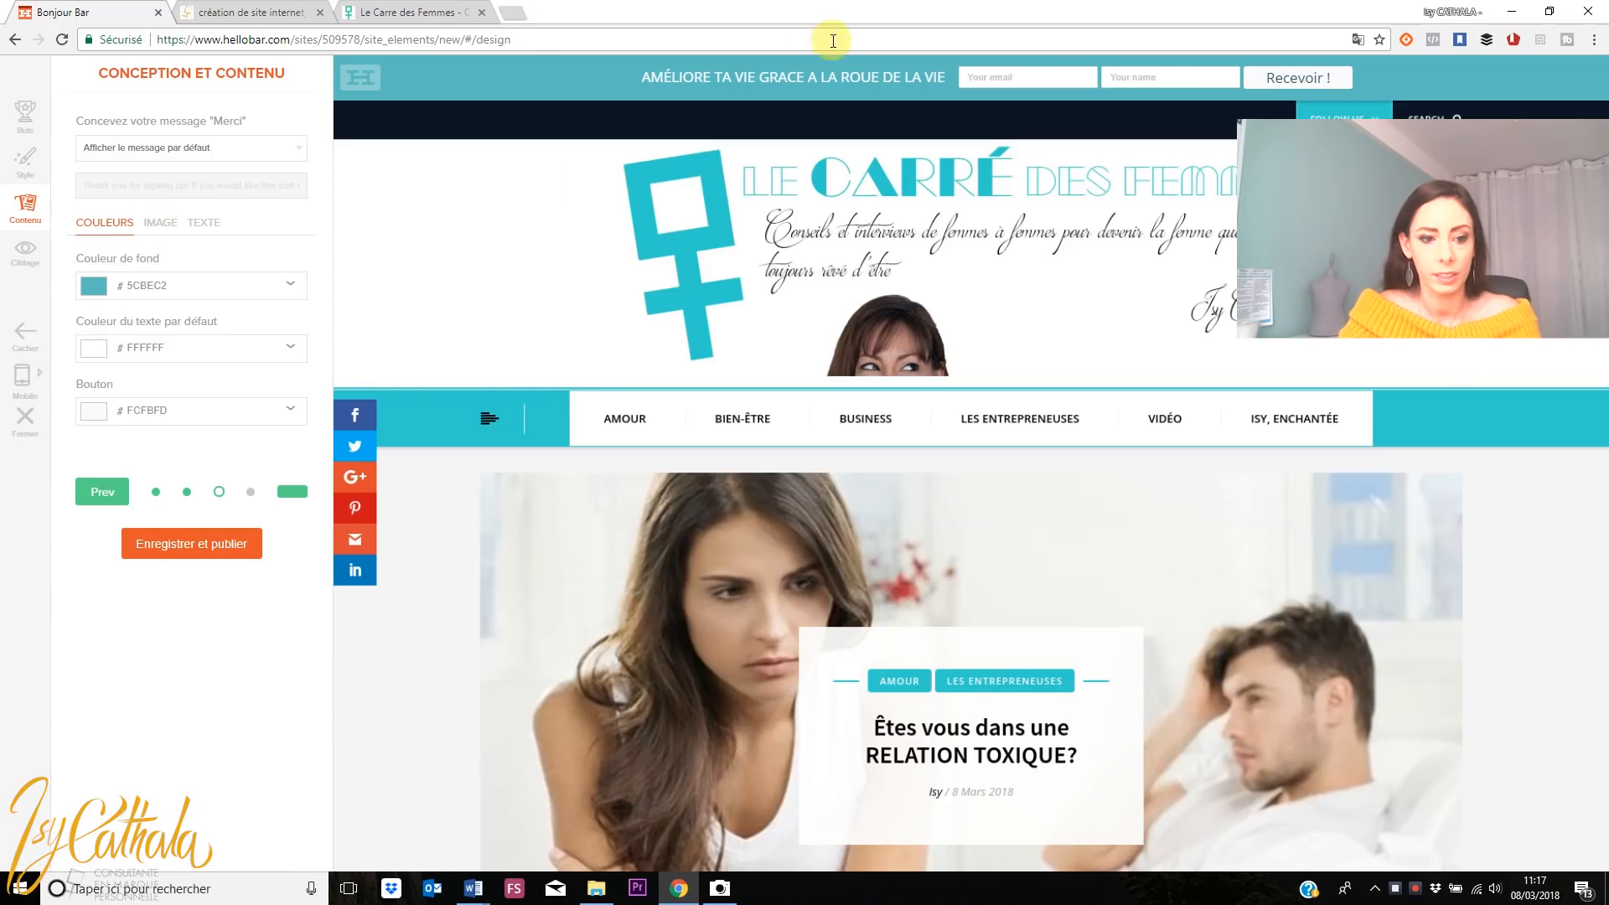
Turn on the option to ask a leading question first, and review the question and the texts of both answers
click(202, 225)
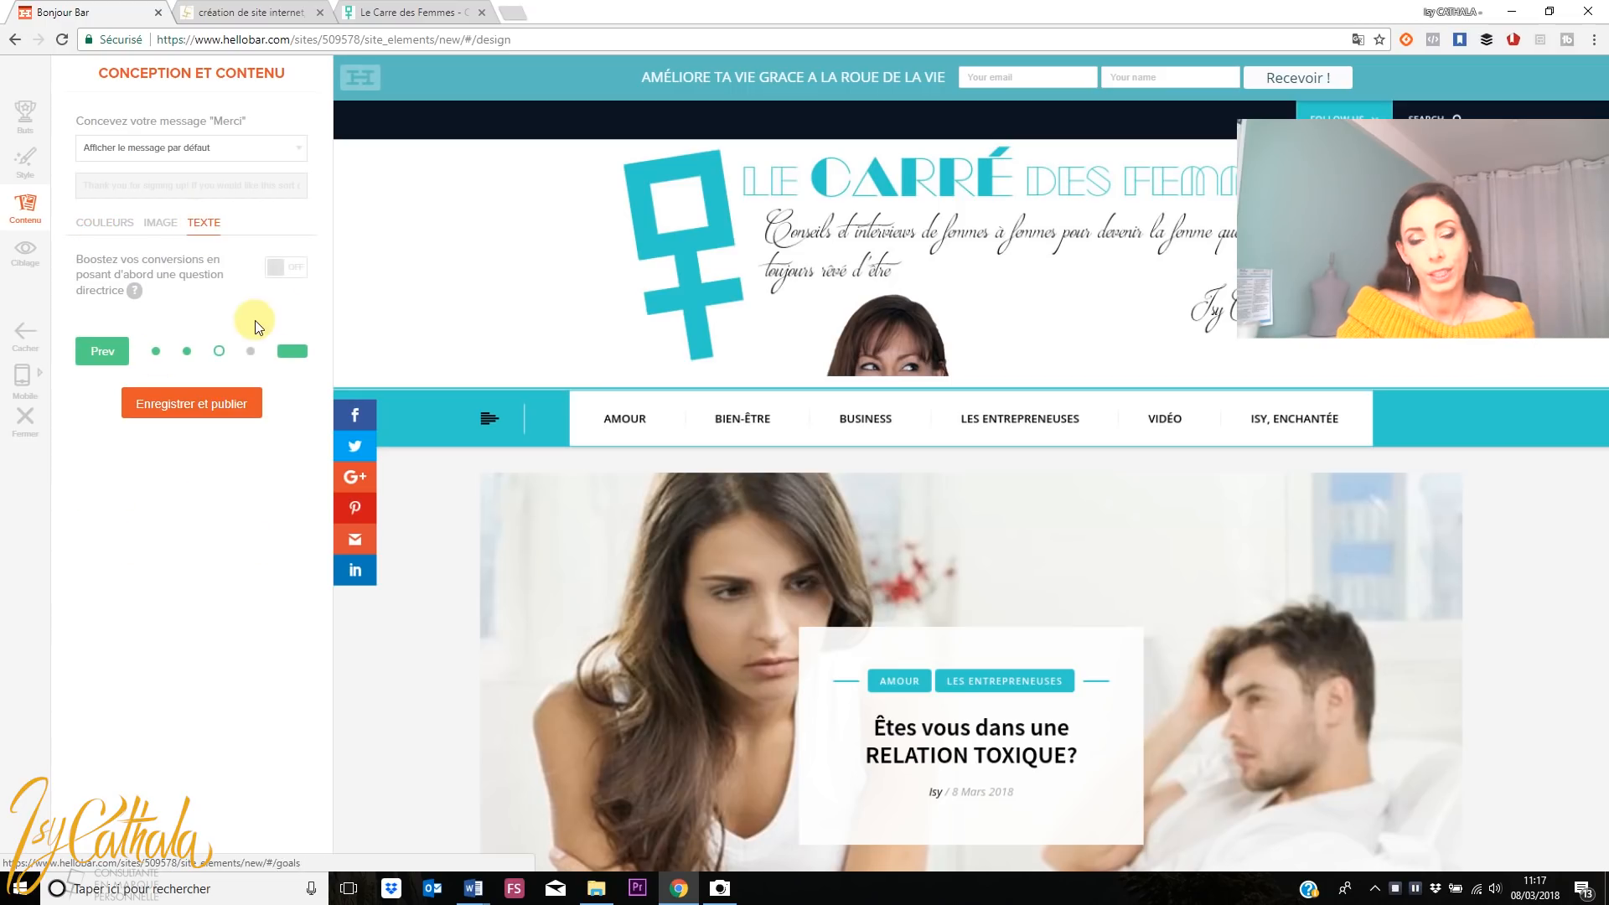
click(305, 266)
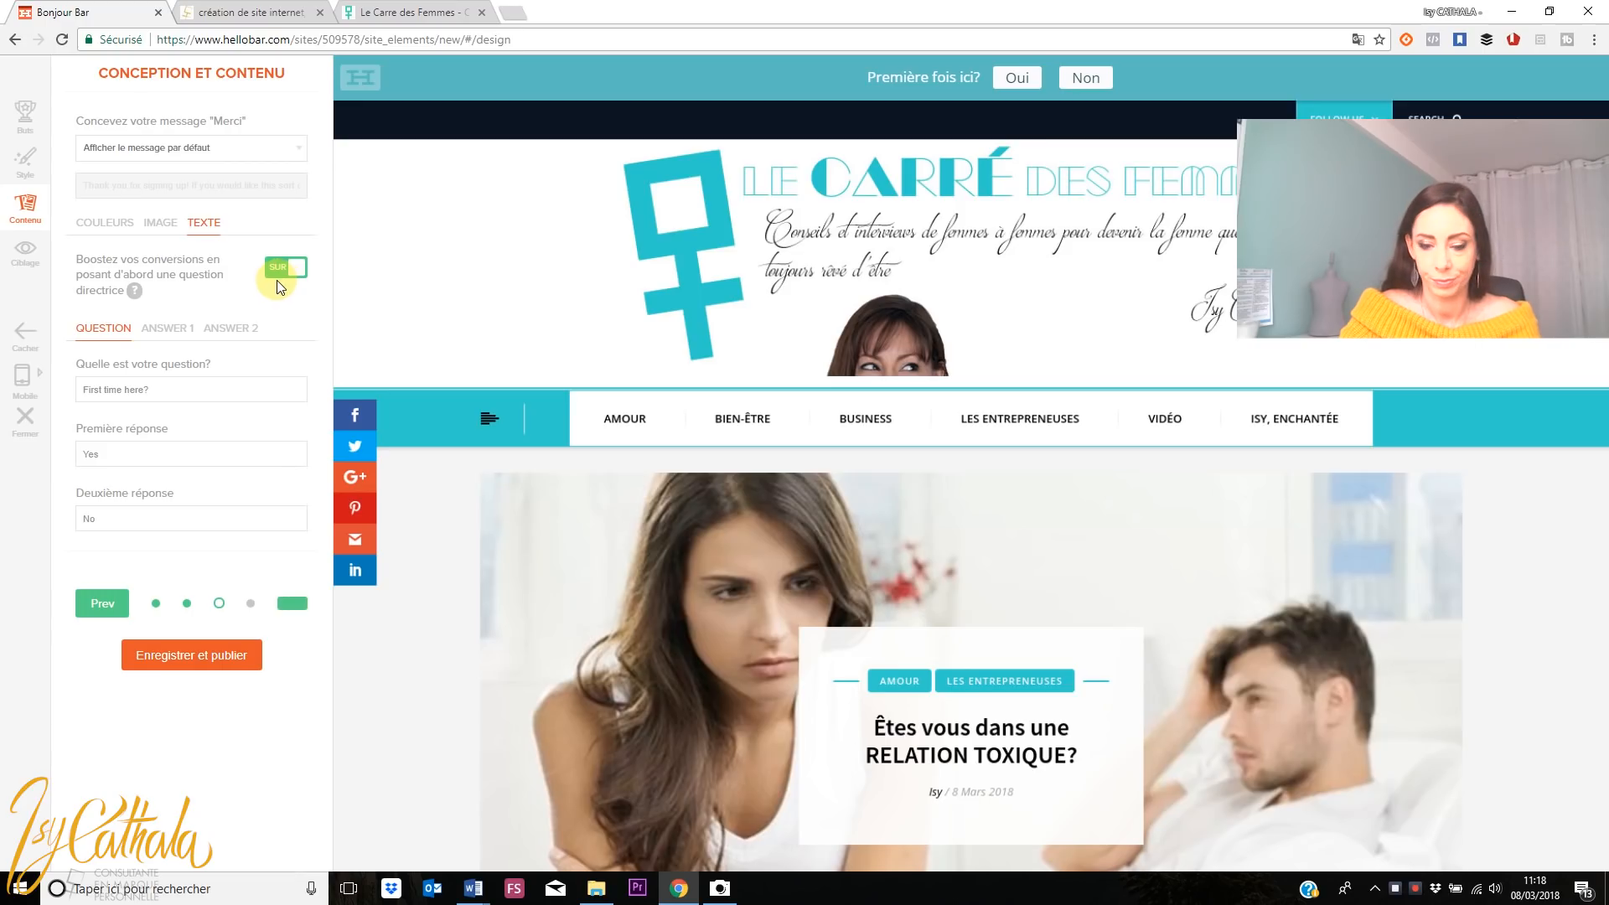
click(164, 327)
click(223, 327)
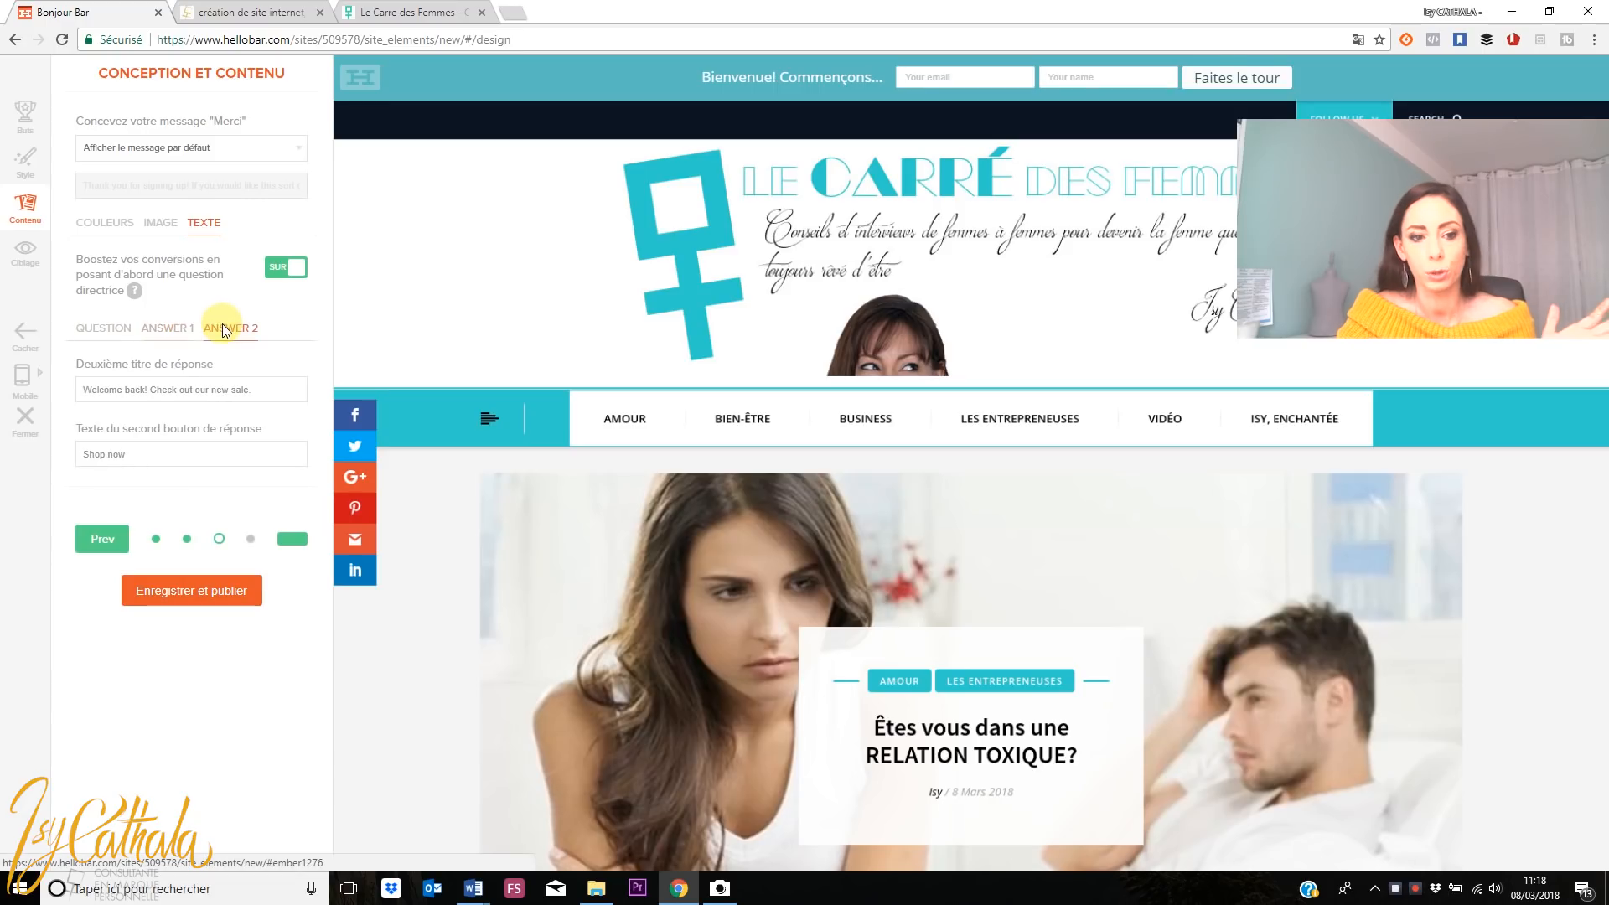
click(104, 328)
click(163, 336)
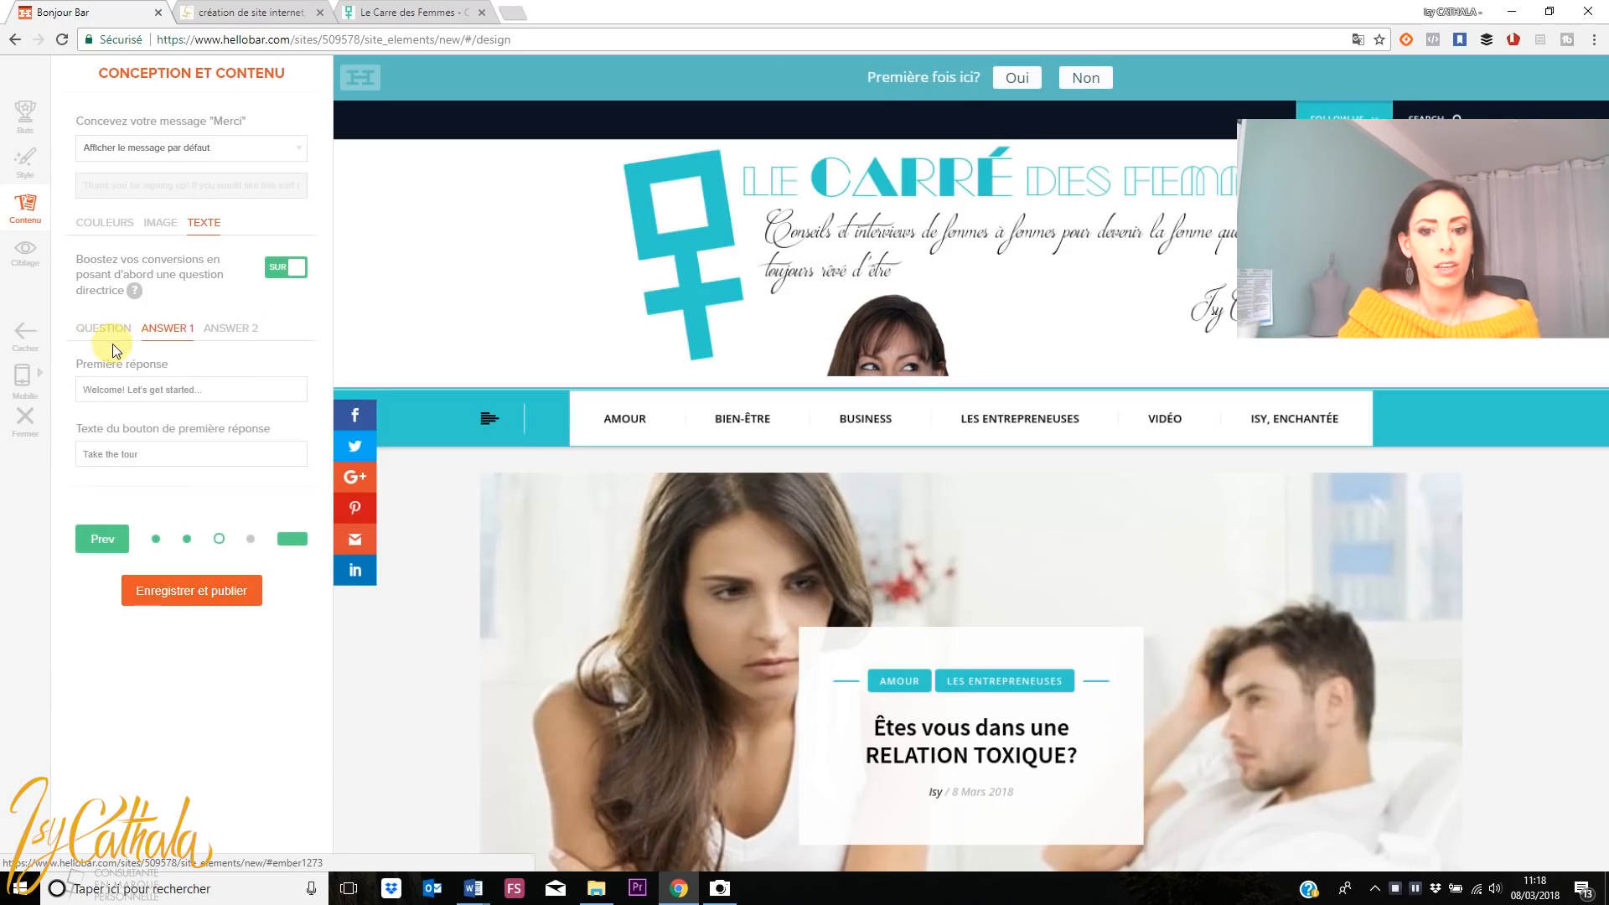
click(104, 332)
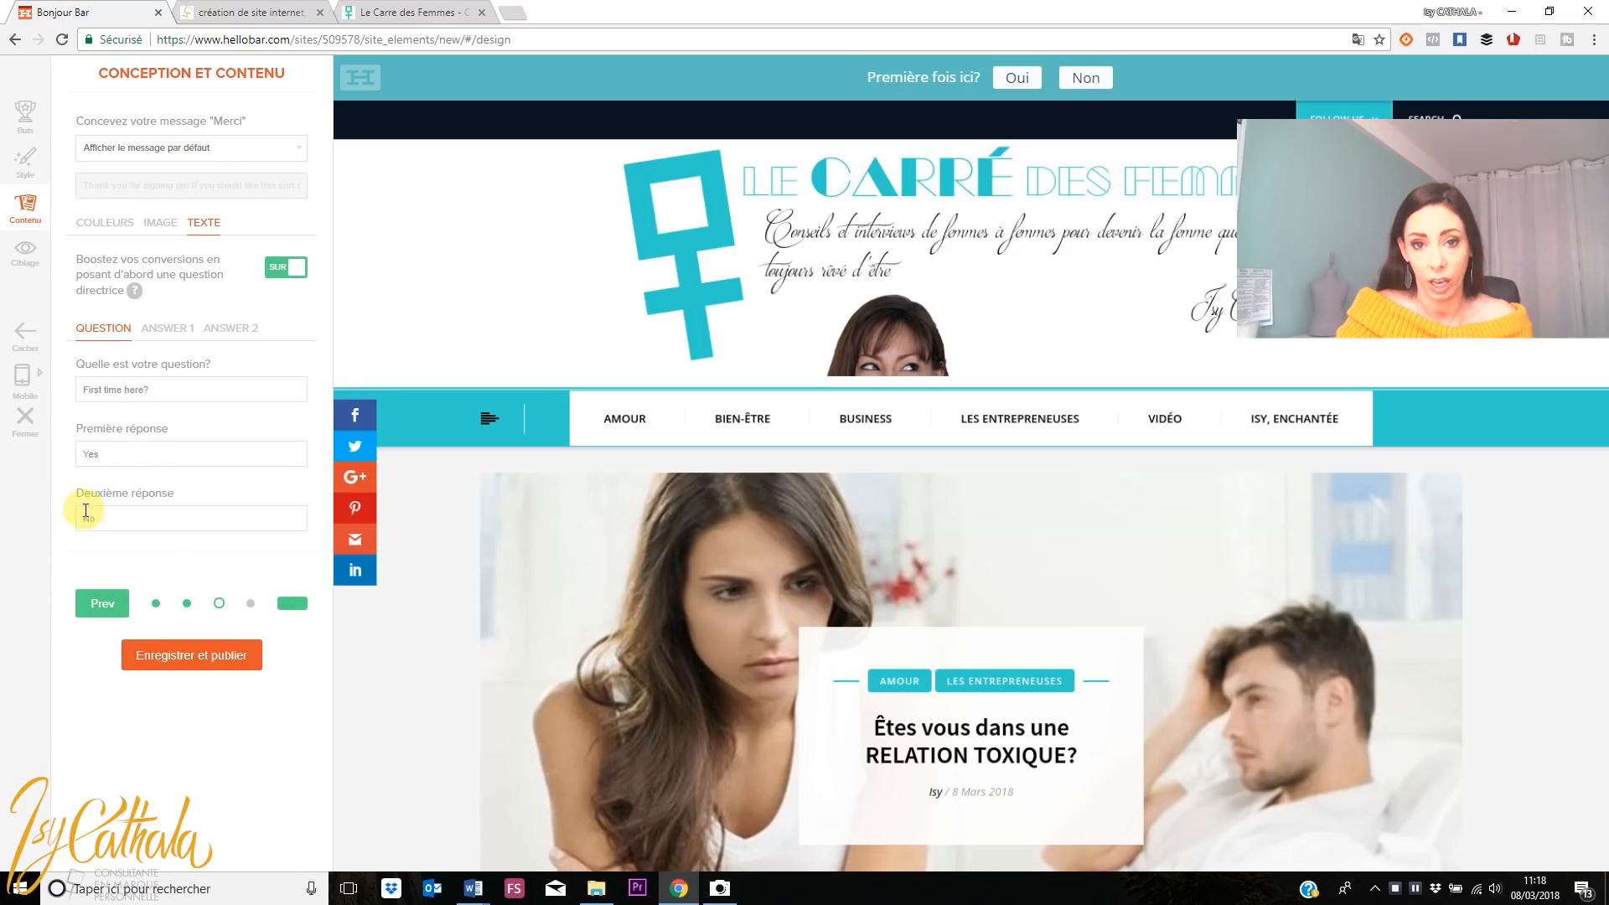
mouse_move(140, 299)
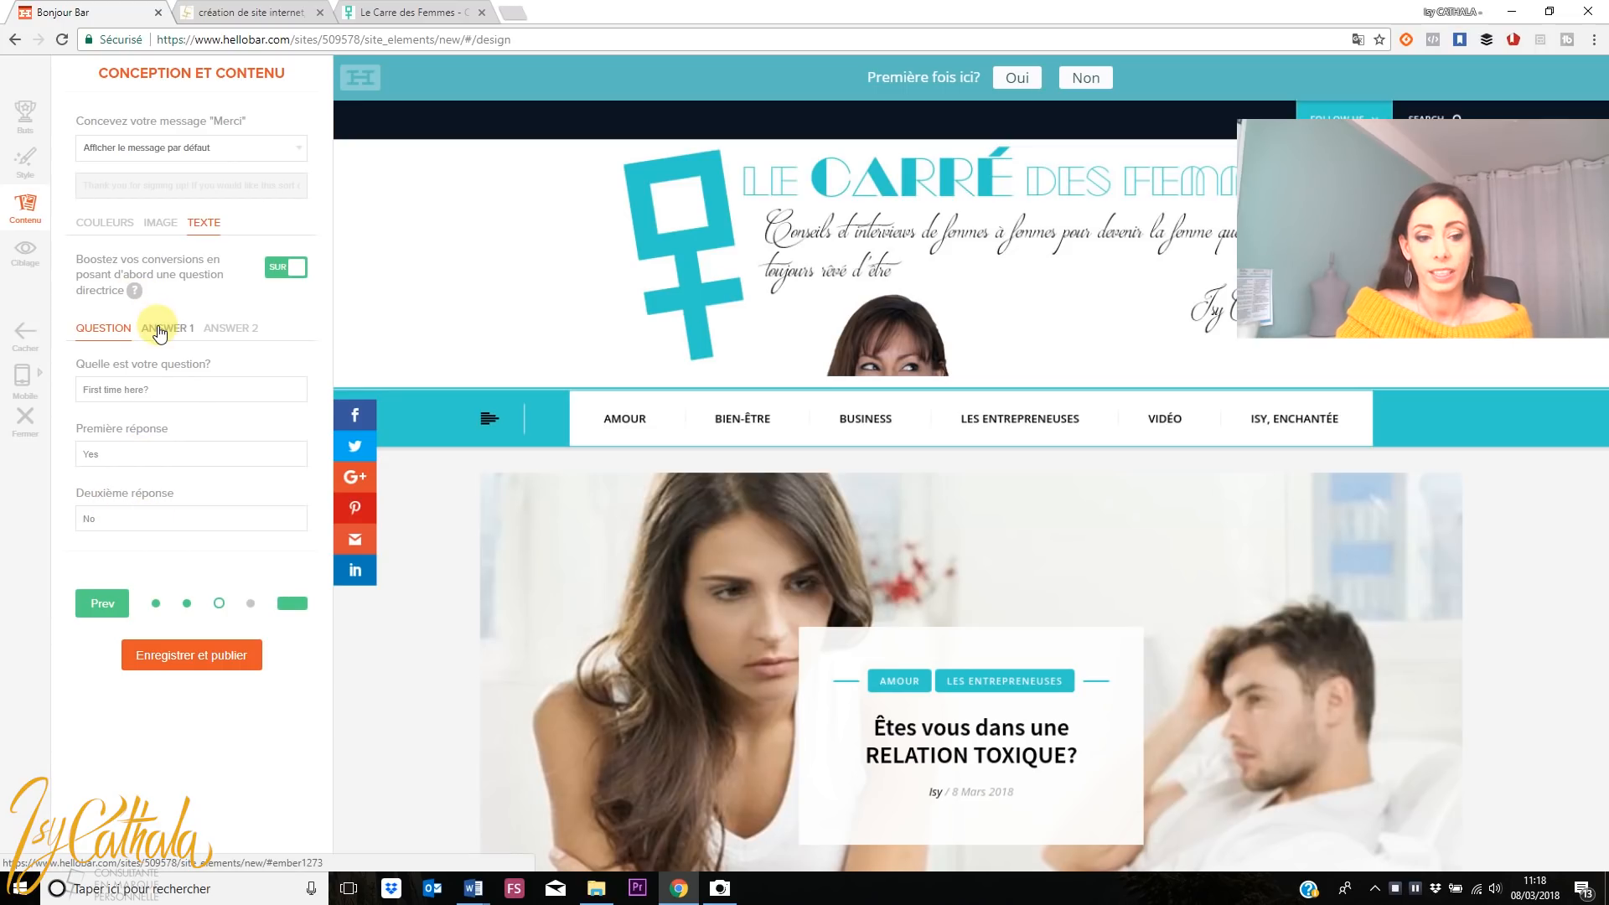
Review the title and button text of each answer to the leading question, and the image options
click(158, 327)
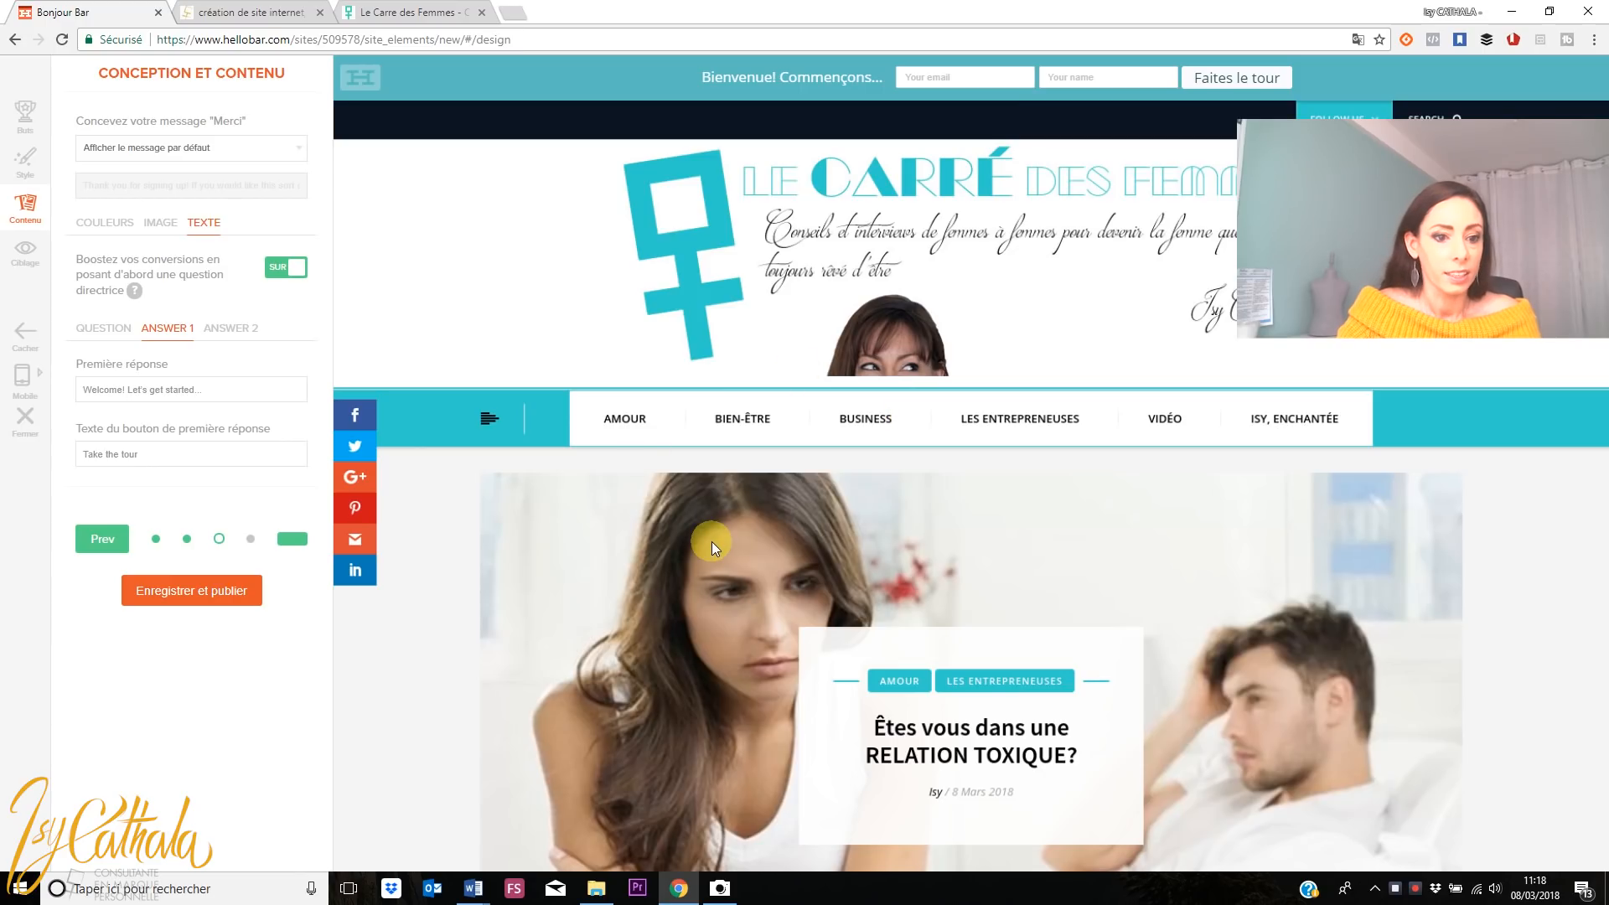
click(233, 338)
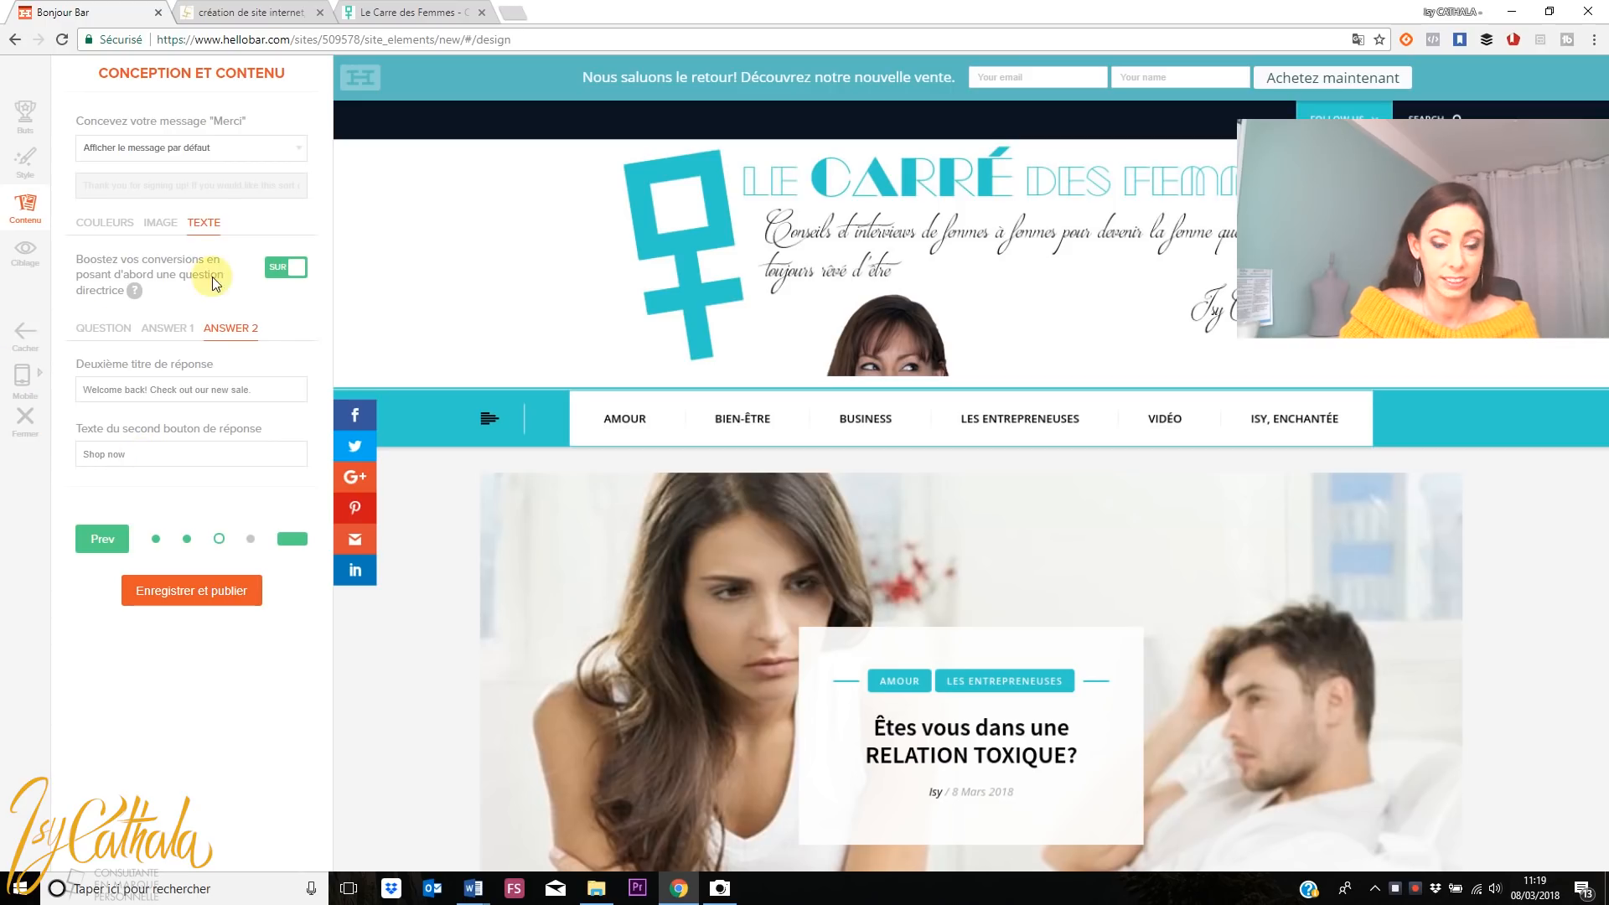
click(155, 222)
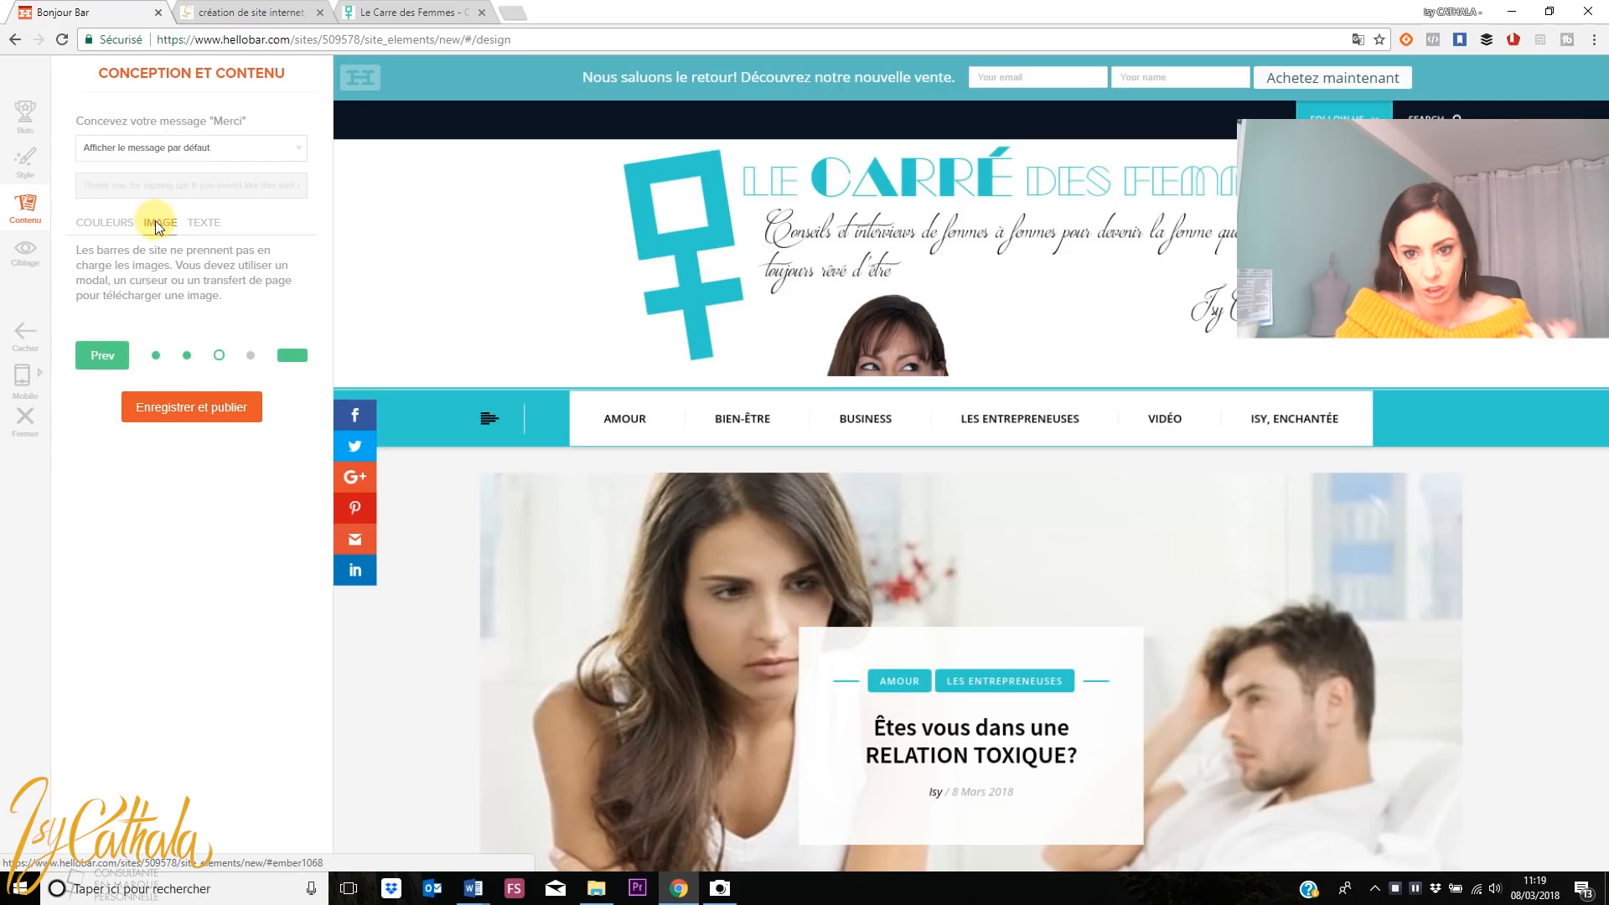
Review the audience choices in the targeting settings and the upgrade plans for custom rules, and dismiss the plan offer
click(26, 254)
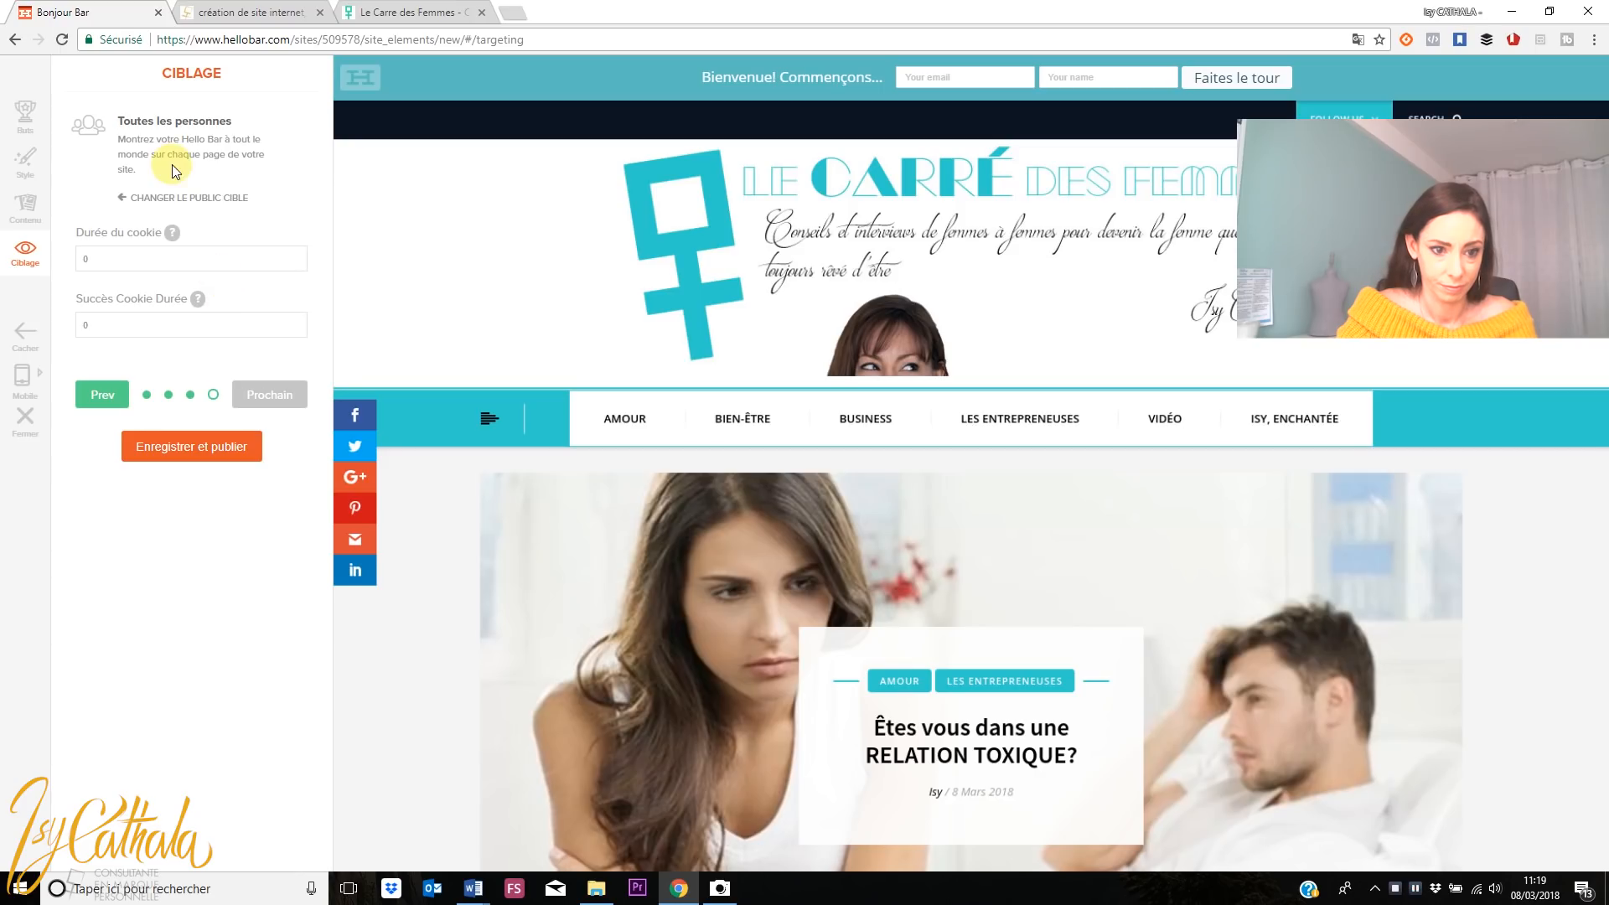
click(178, 198)
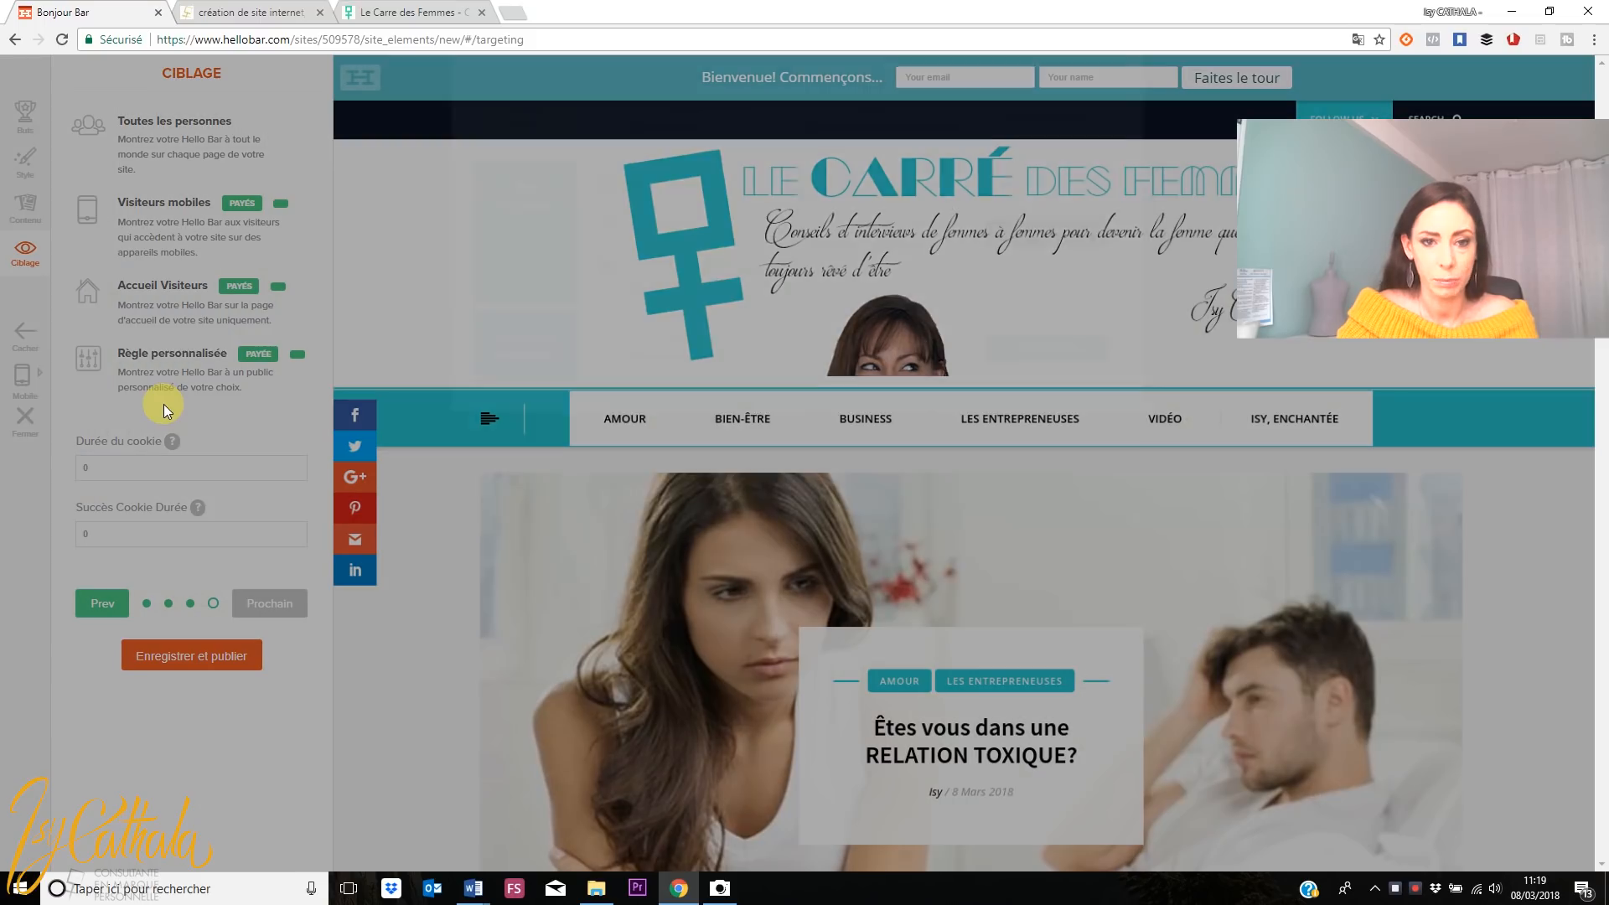
click(164, 409)
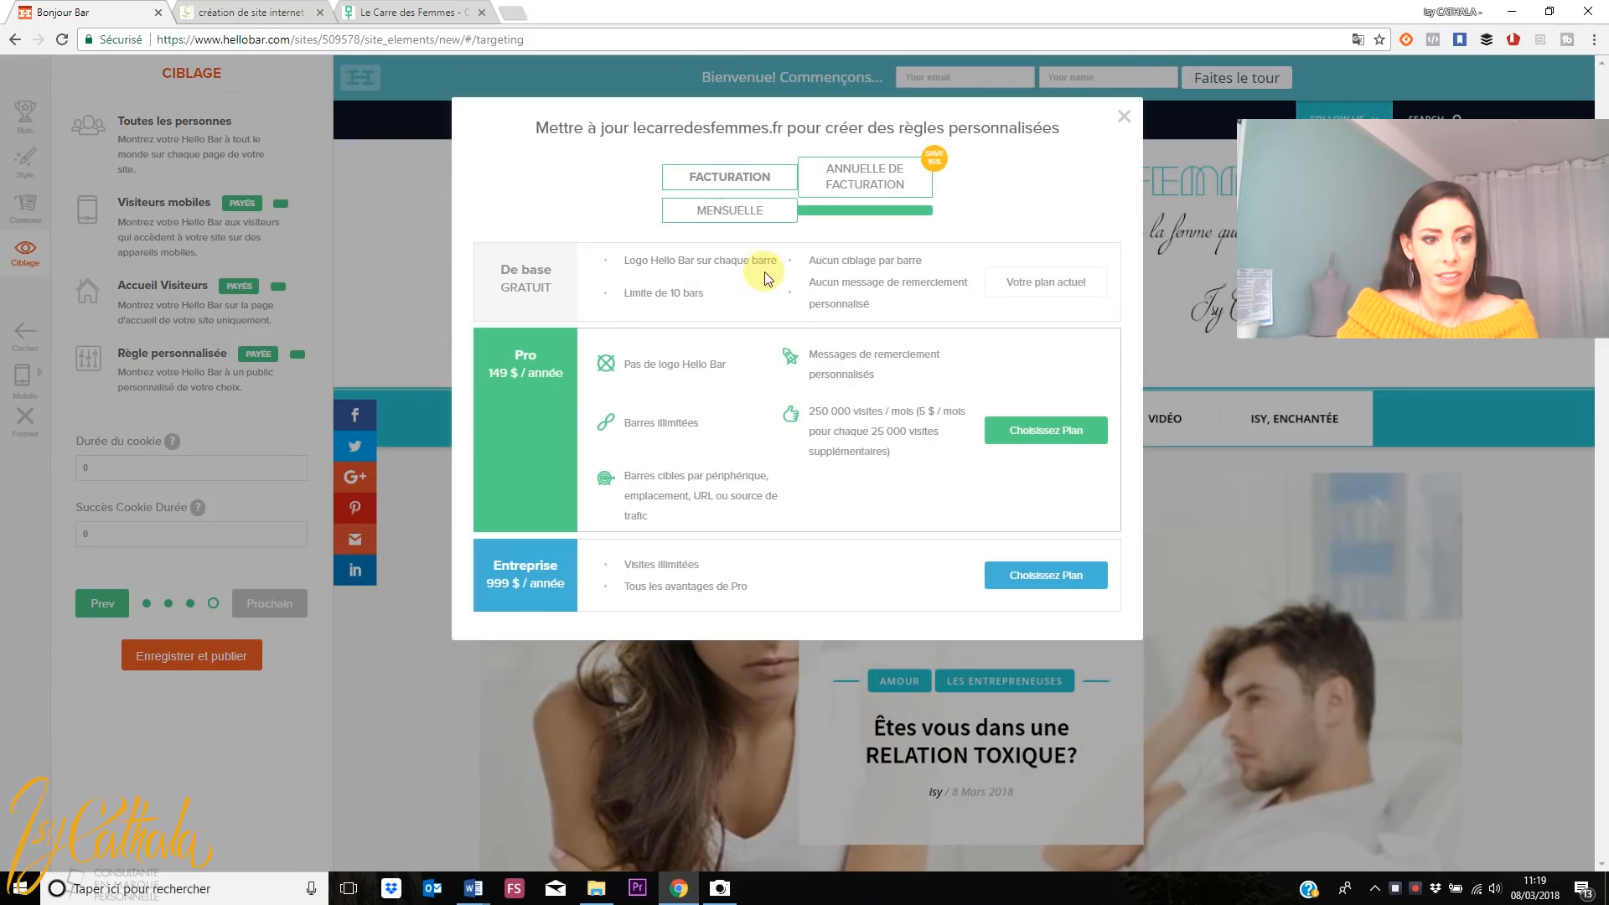
click(1124, 117)
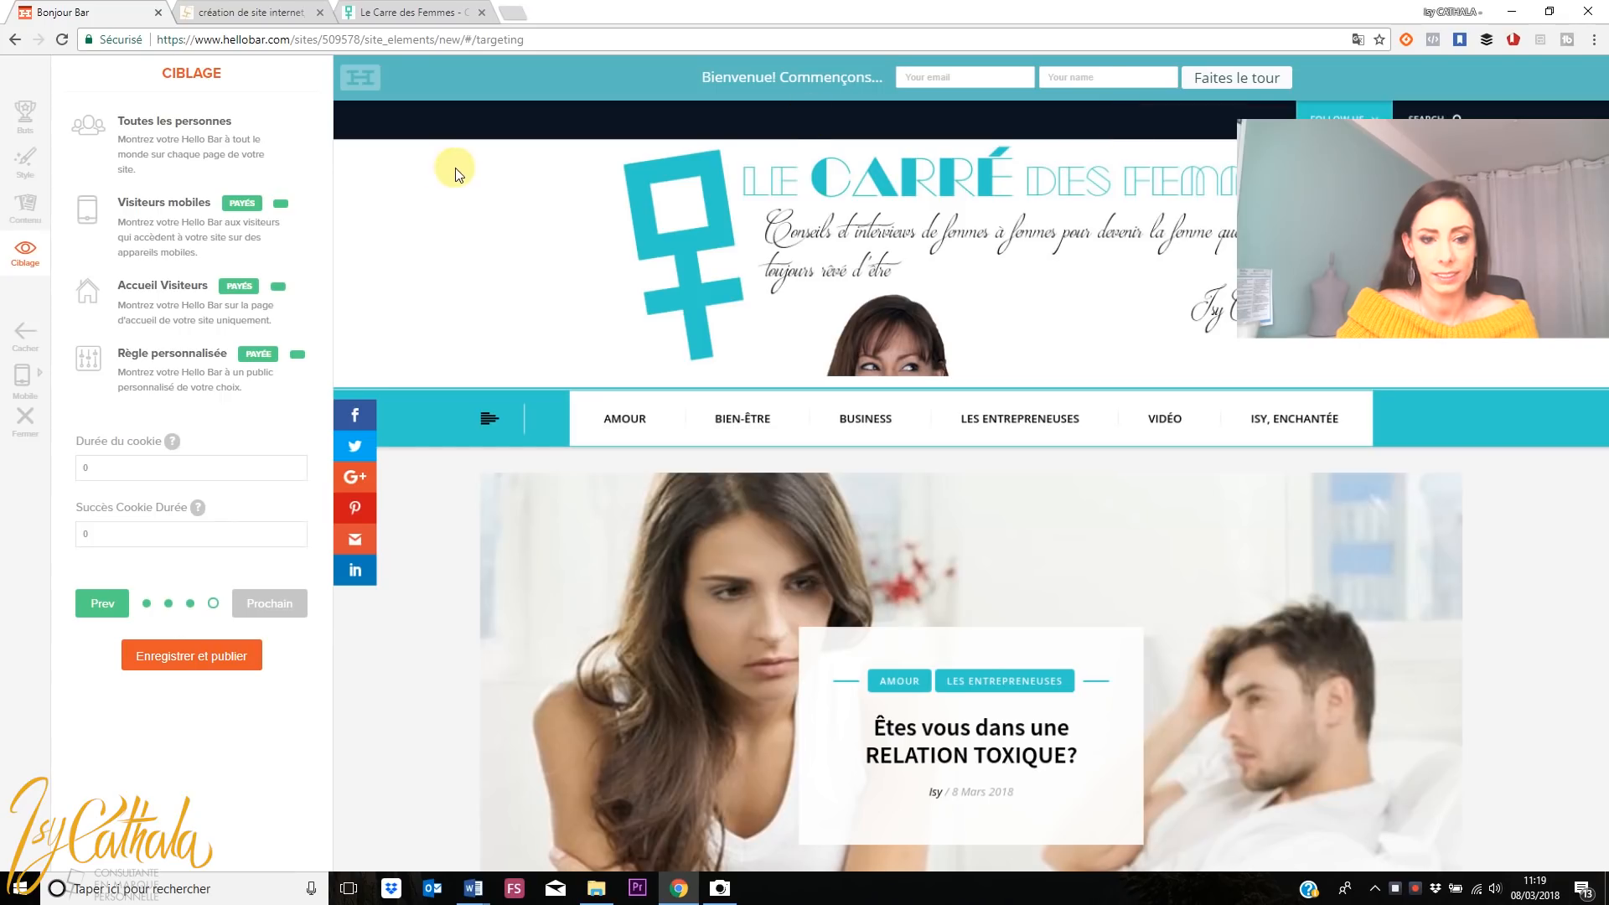
Go back over the bar's goal, style and targeting settings
click(19, 123)
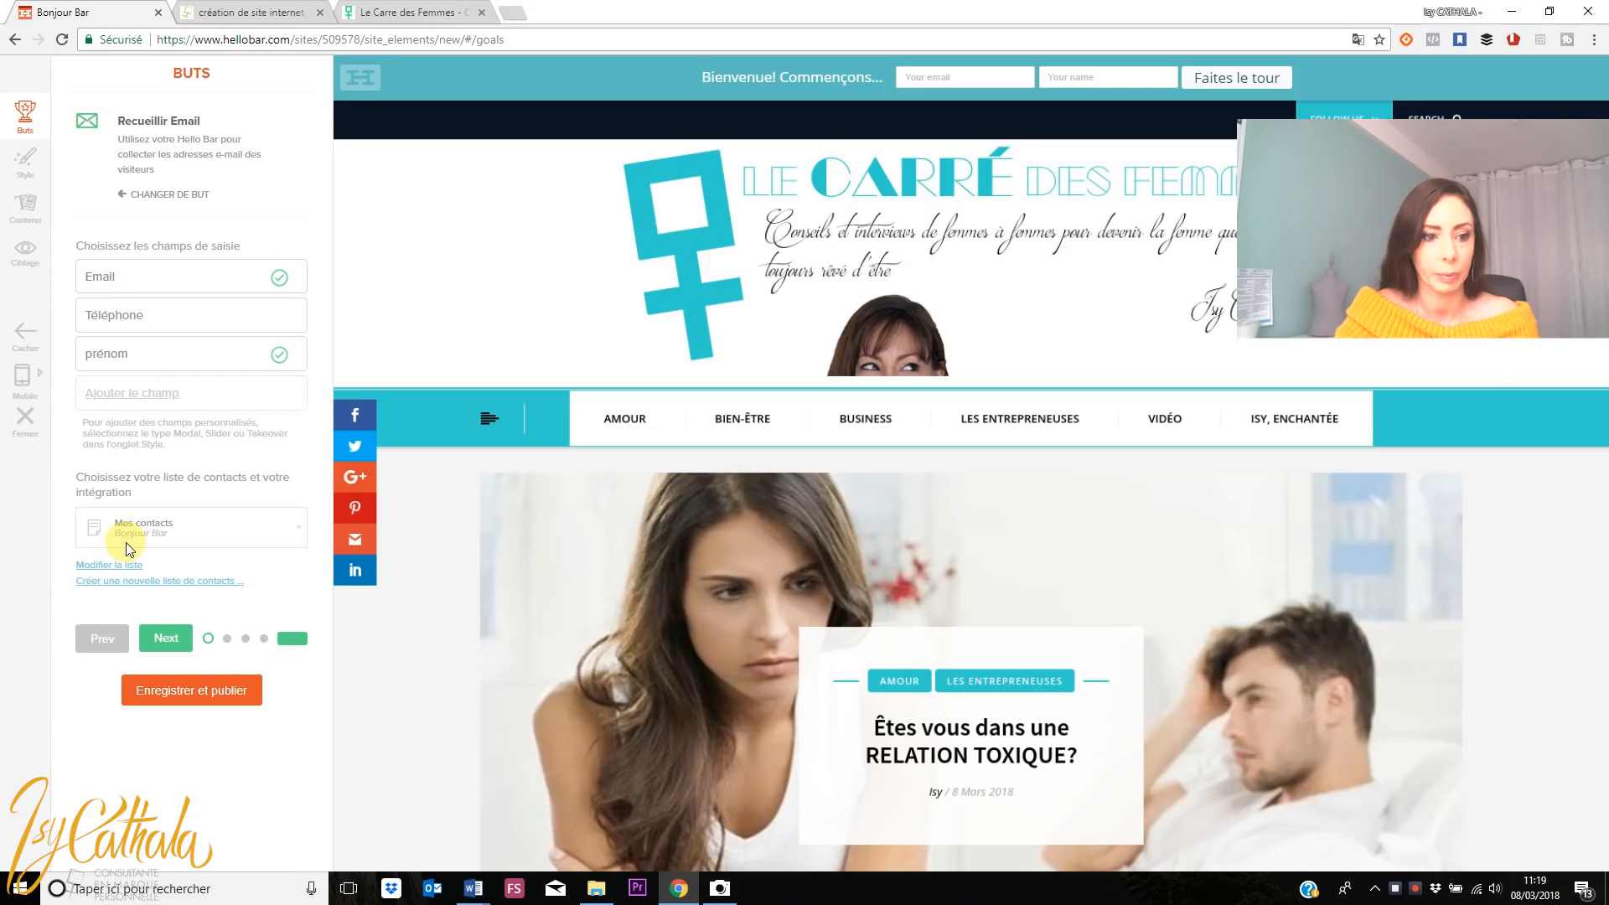
click(25, 172)
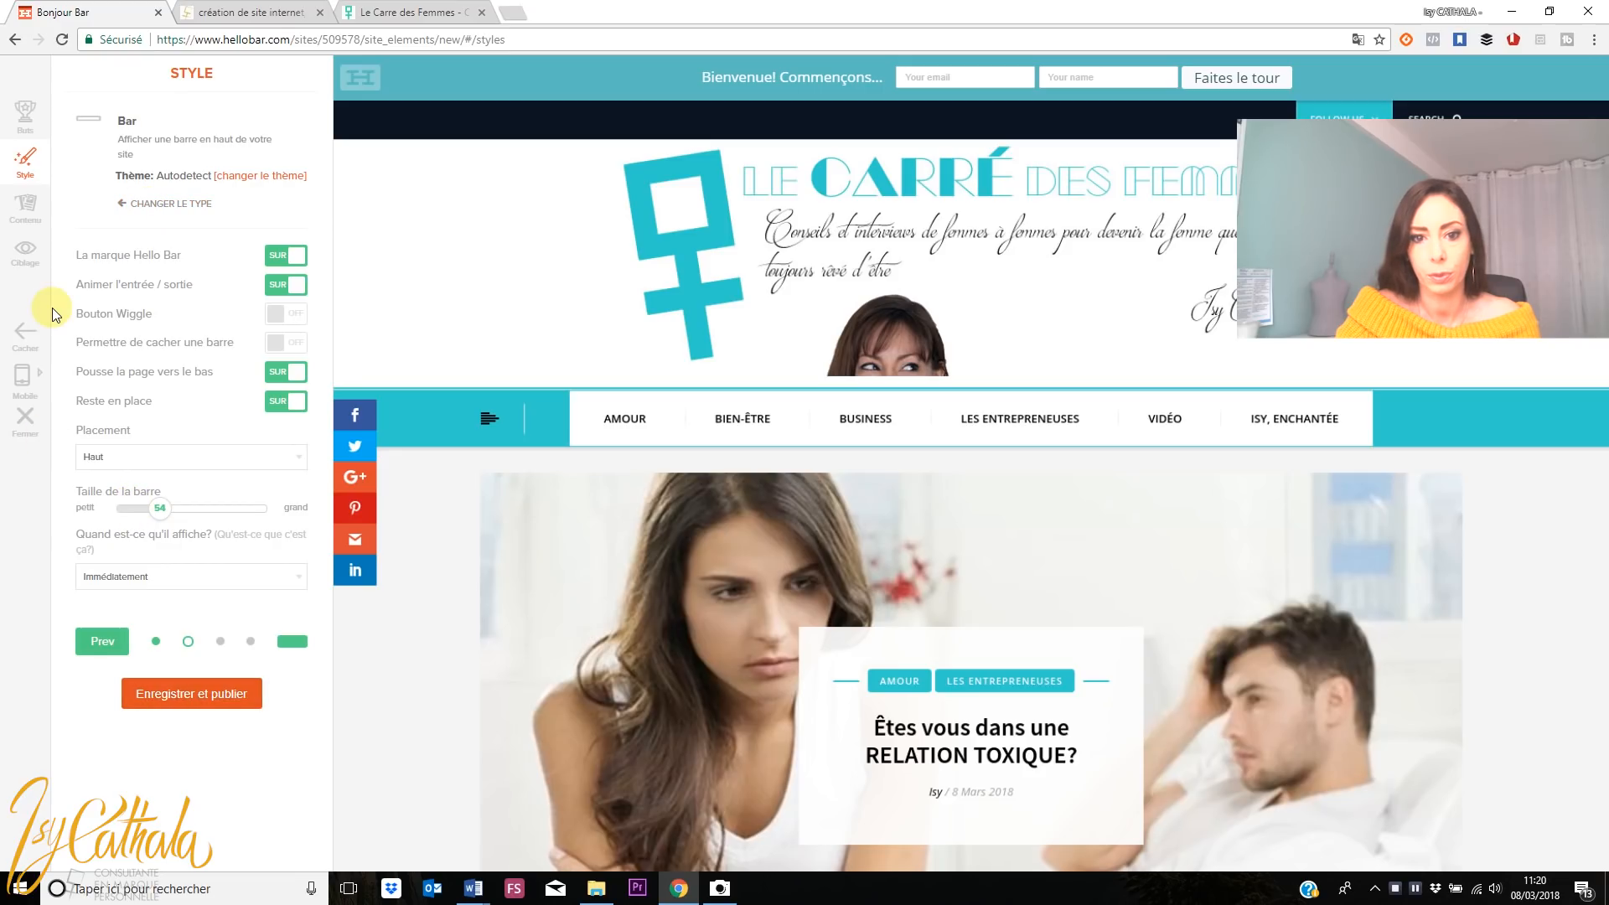
click(20, 265)
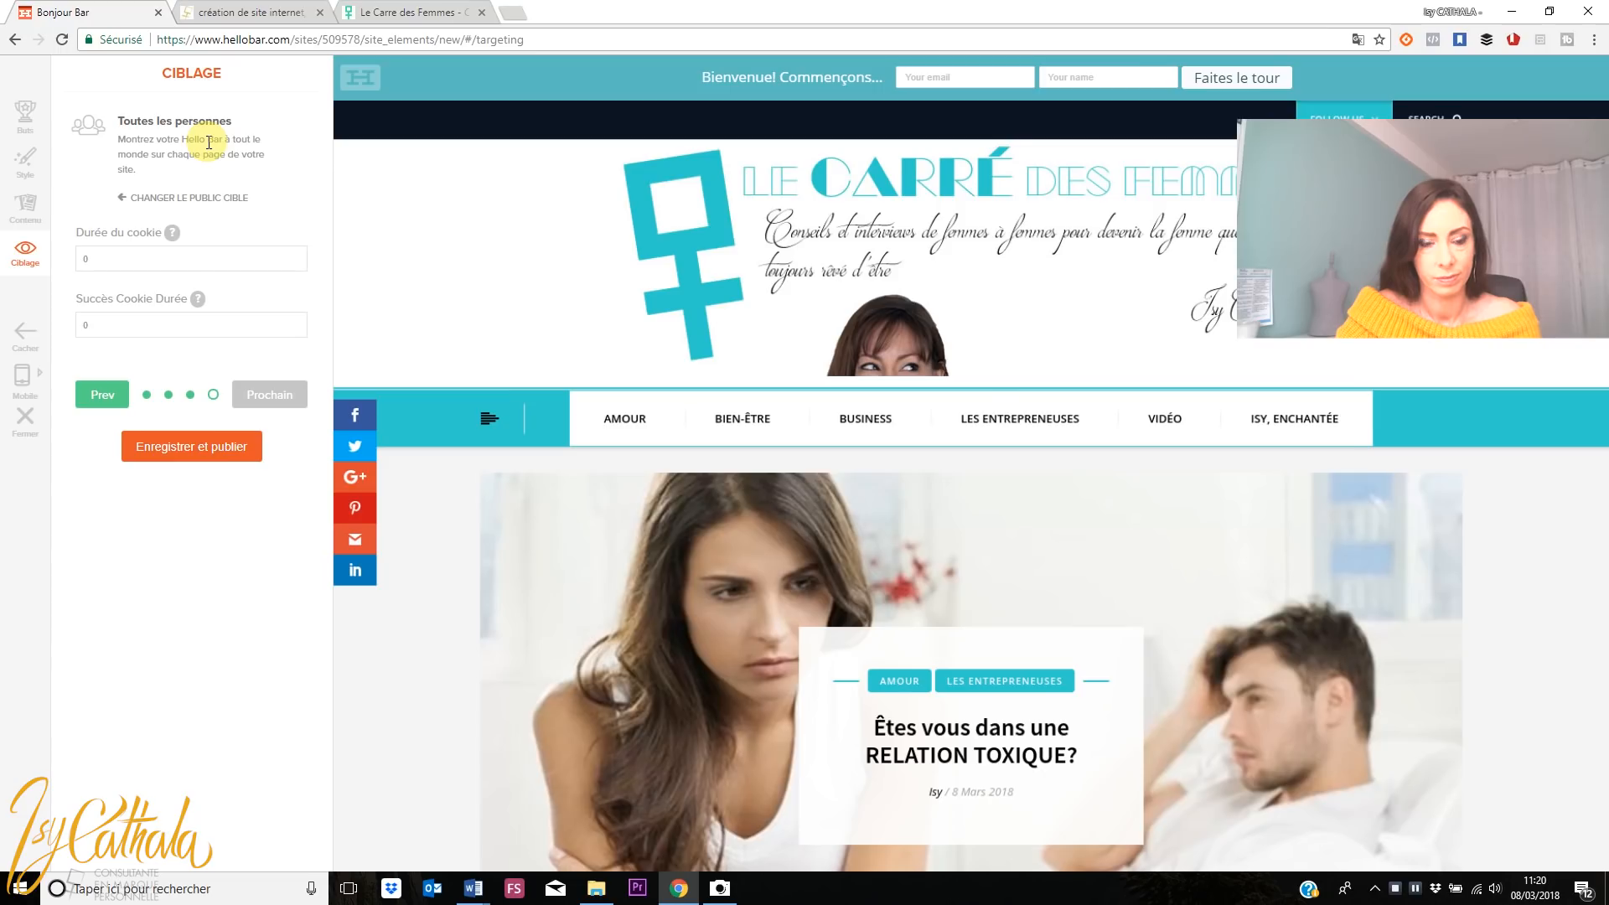
Check the live Le Carré des Femmes site, and open the existing bar "AMÉLIORE TA VIE GRACE À LA ROUE DE LA VIE" for editing
click(371, 18)
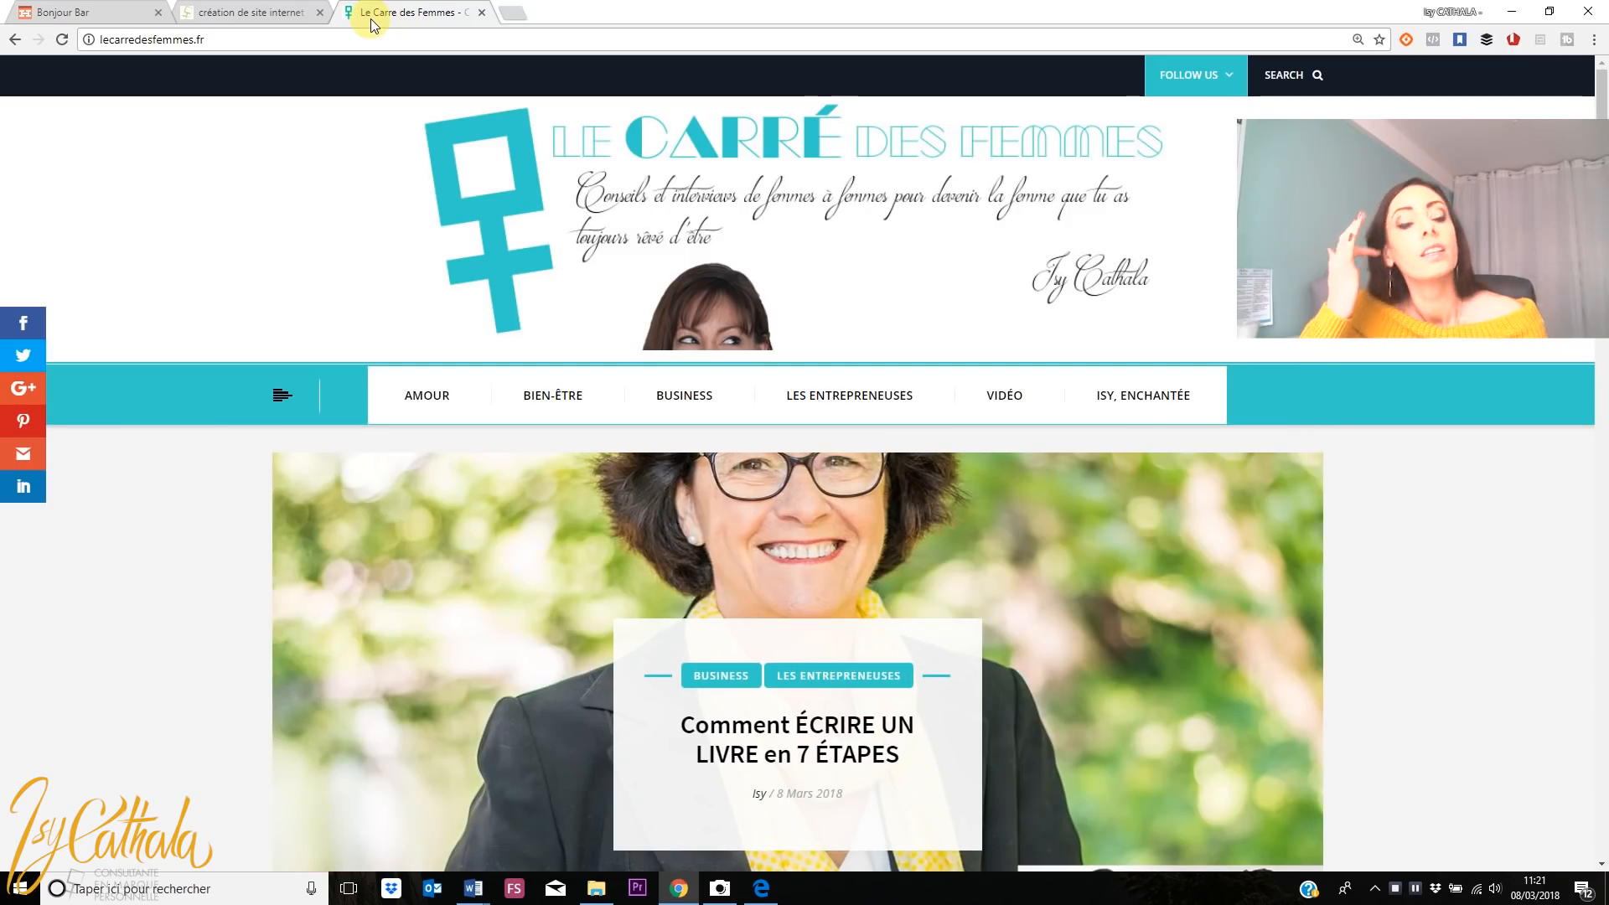
click(87, 14)
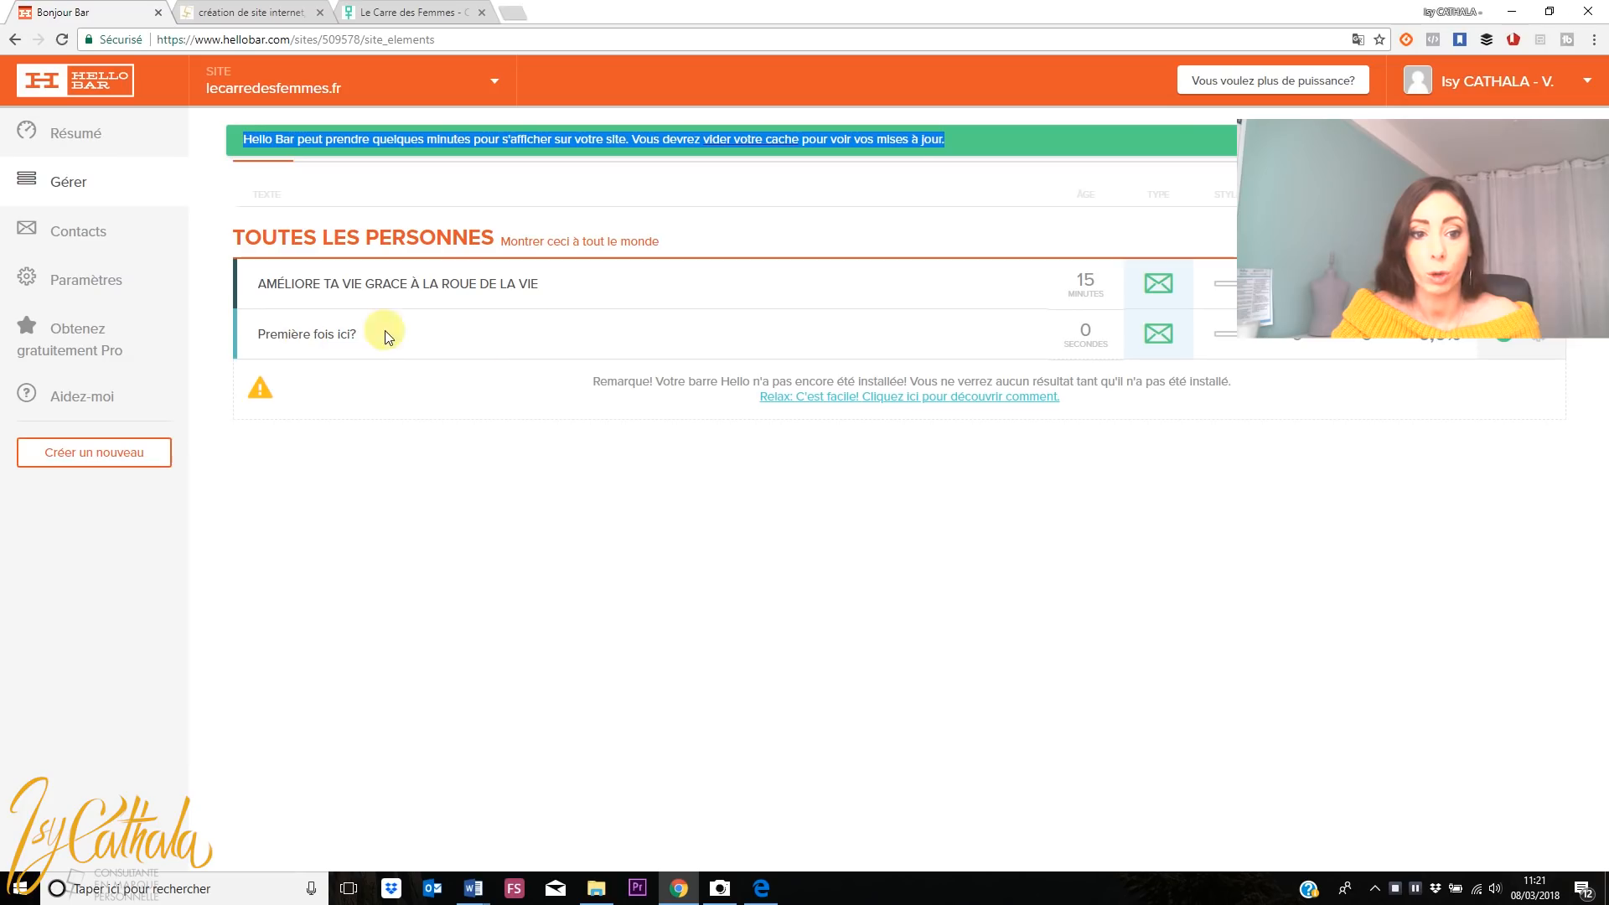
click(1539, 284)
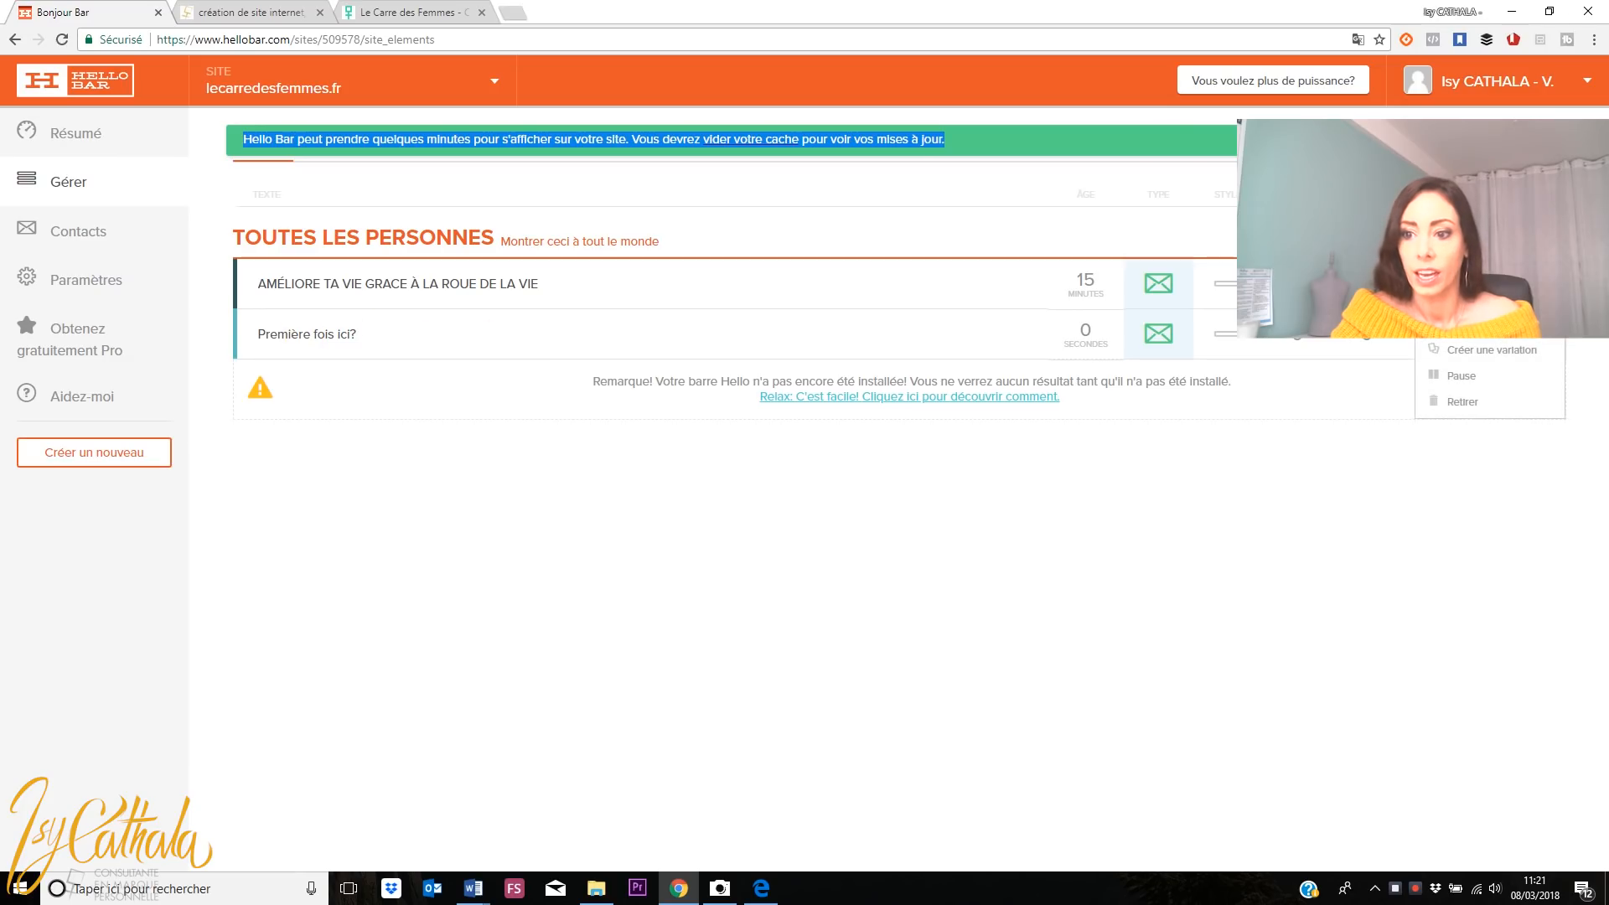
click(1475, 336)
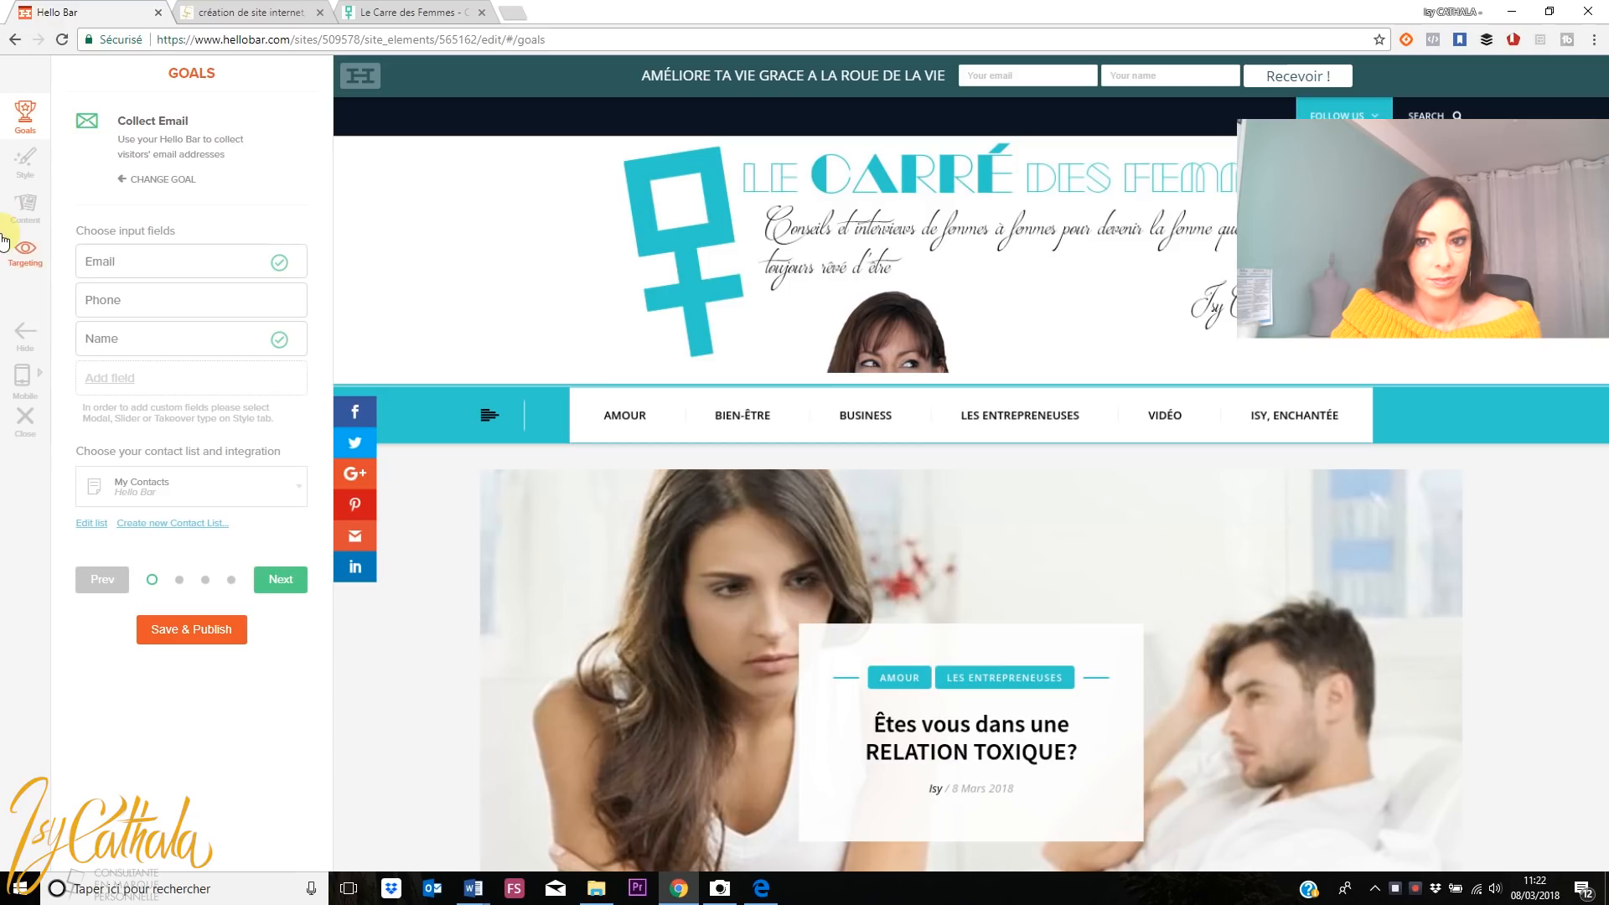
Change the bar's type to Capital, the pop-up window in the middle of the screen
click(23, 170)
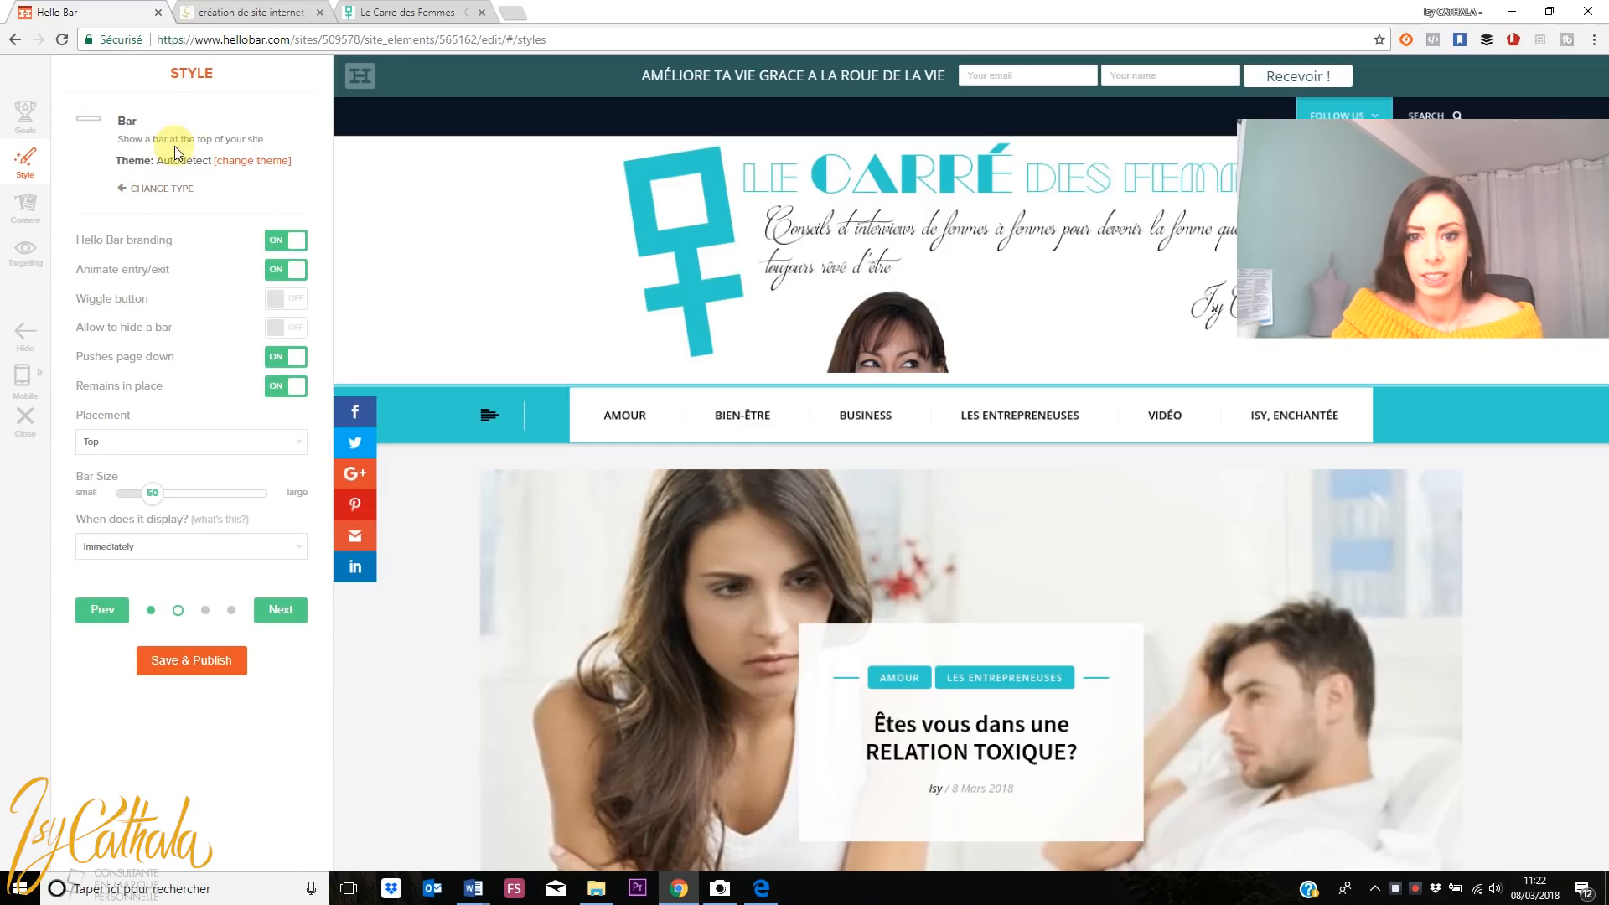
click(166, 189)
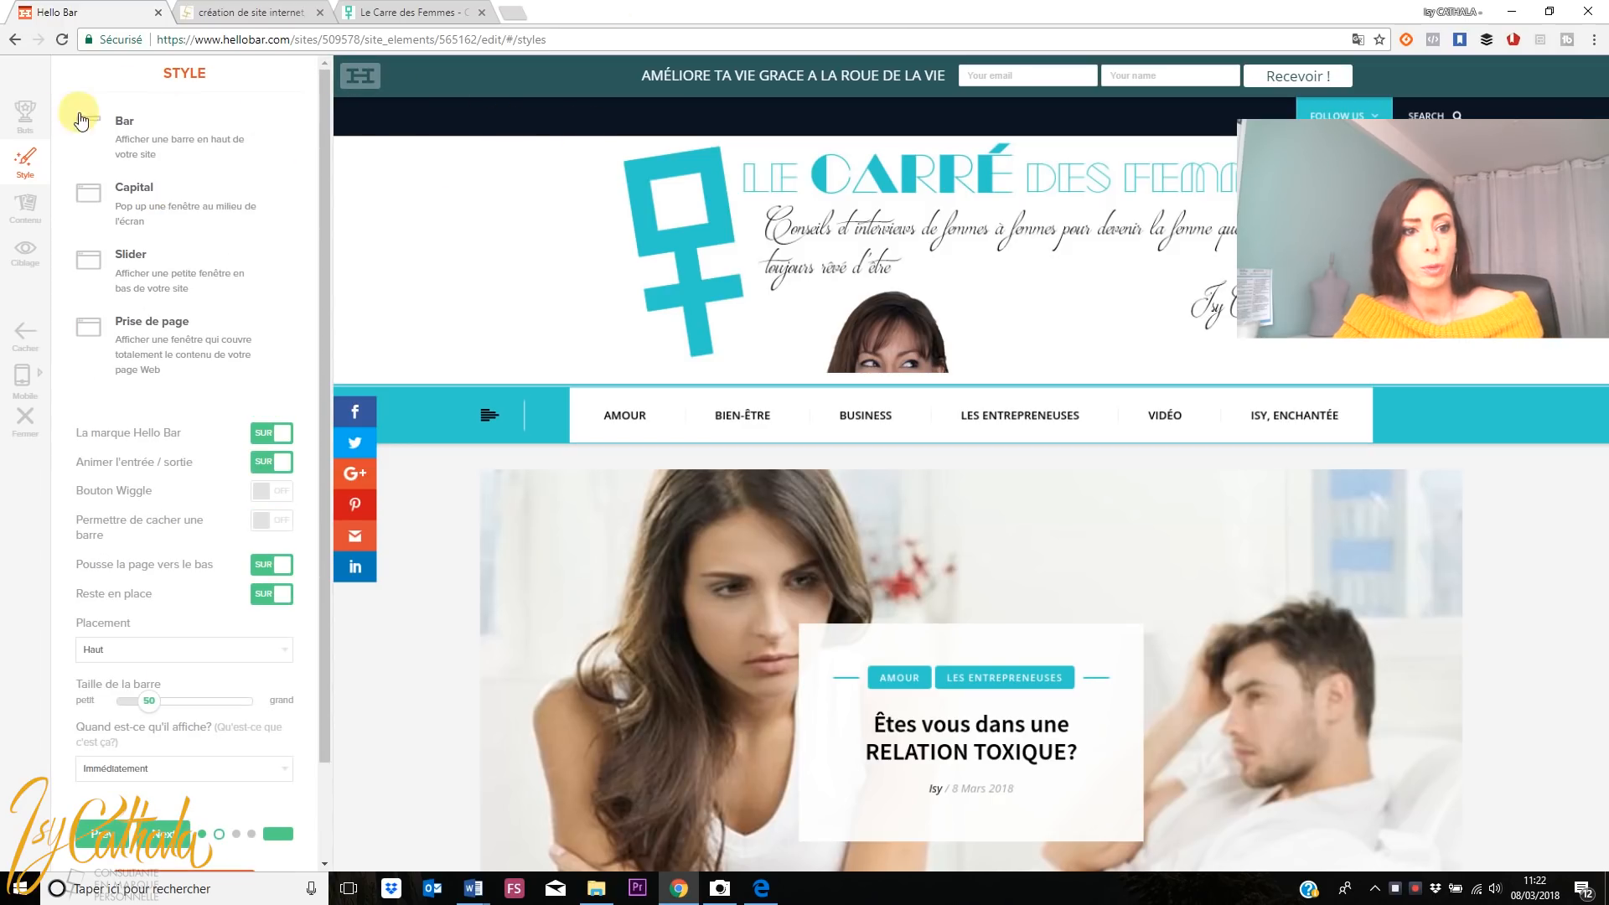
click(96, 197)
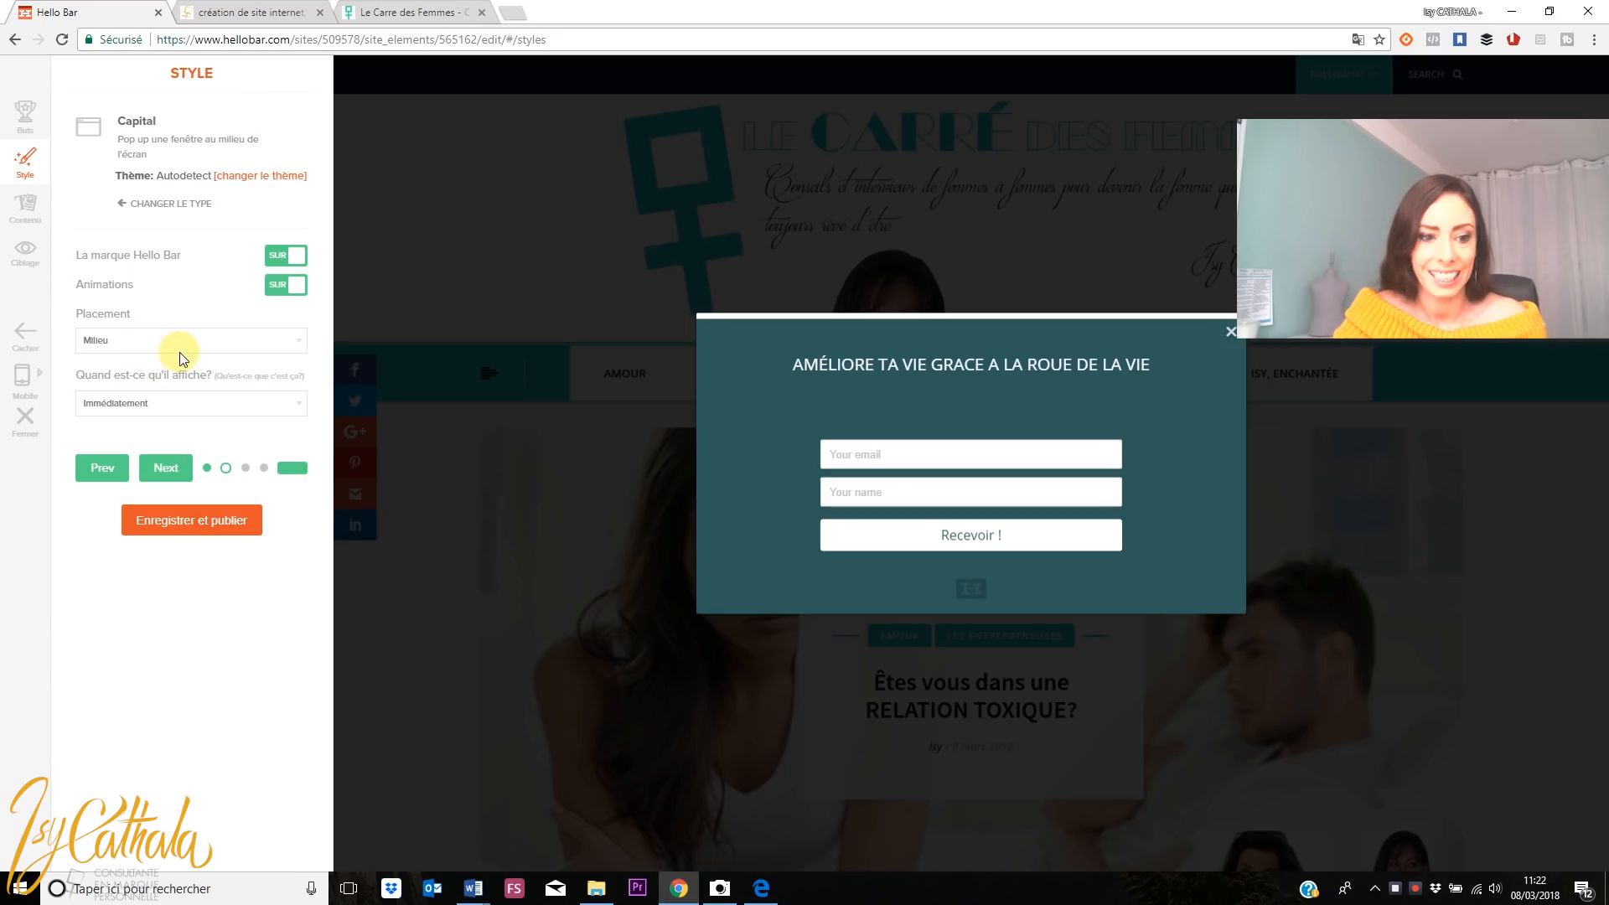
Keep the pop-up's display timing at Immédiatement, and try the Haut placement before returning it to Milieu
click(188, 400)
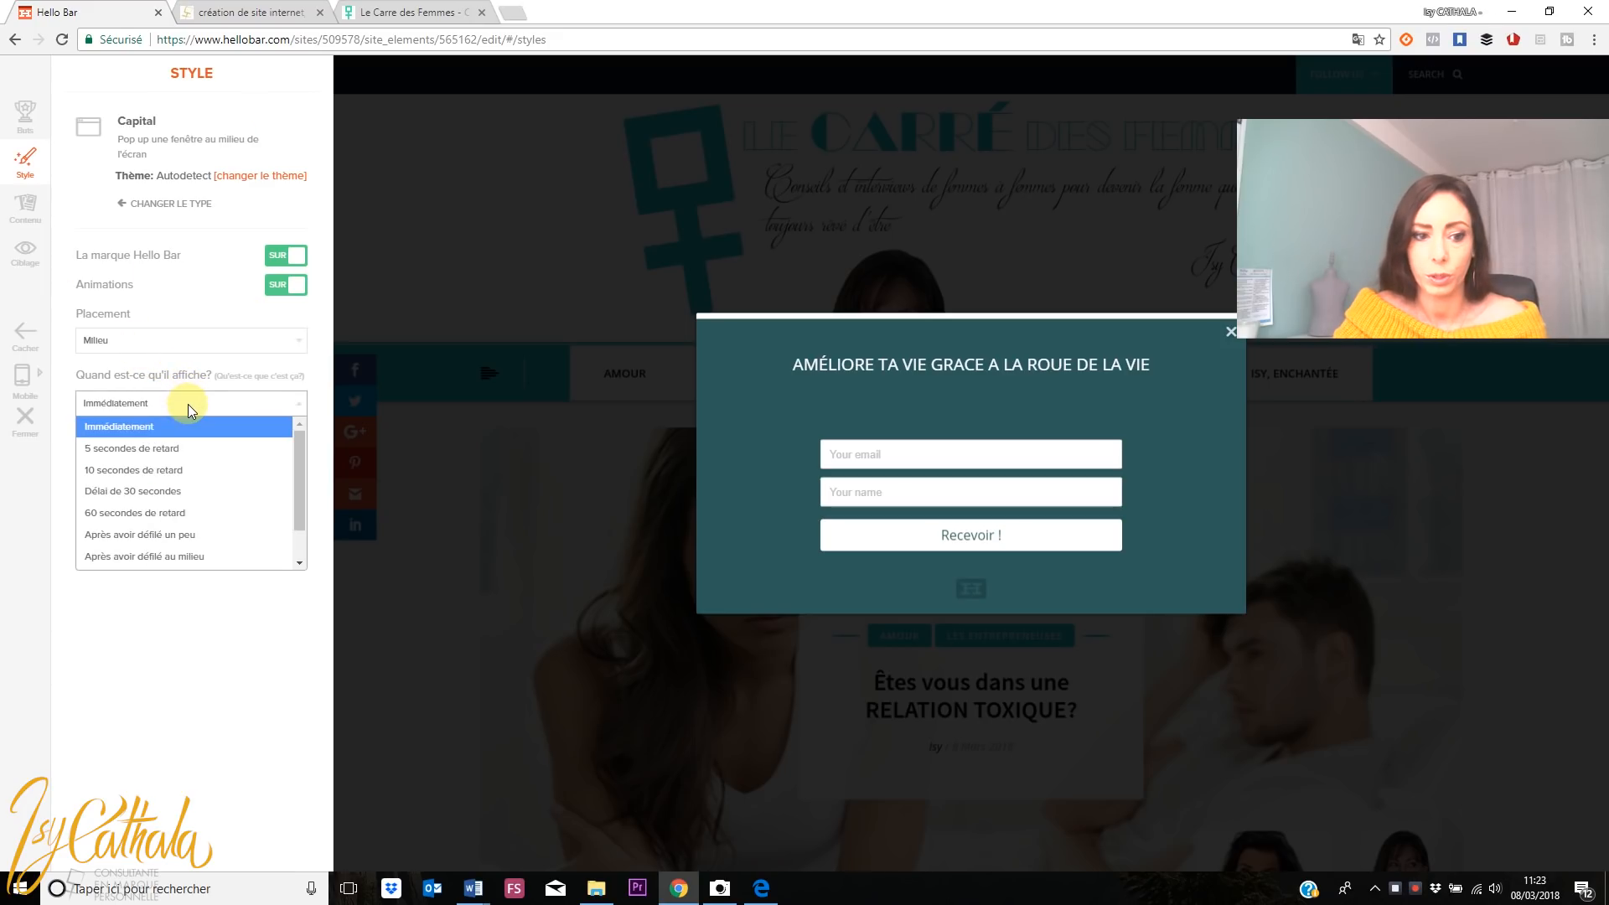
click(119, 427)
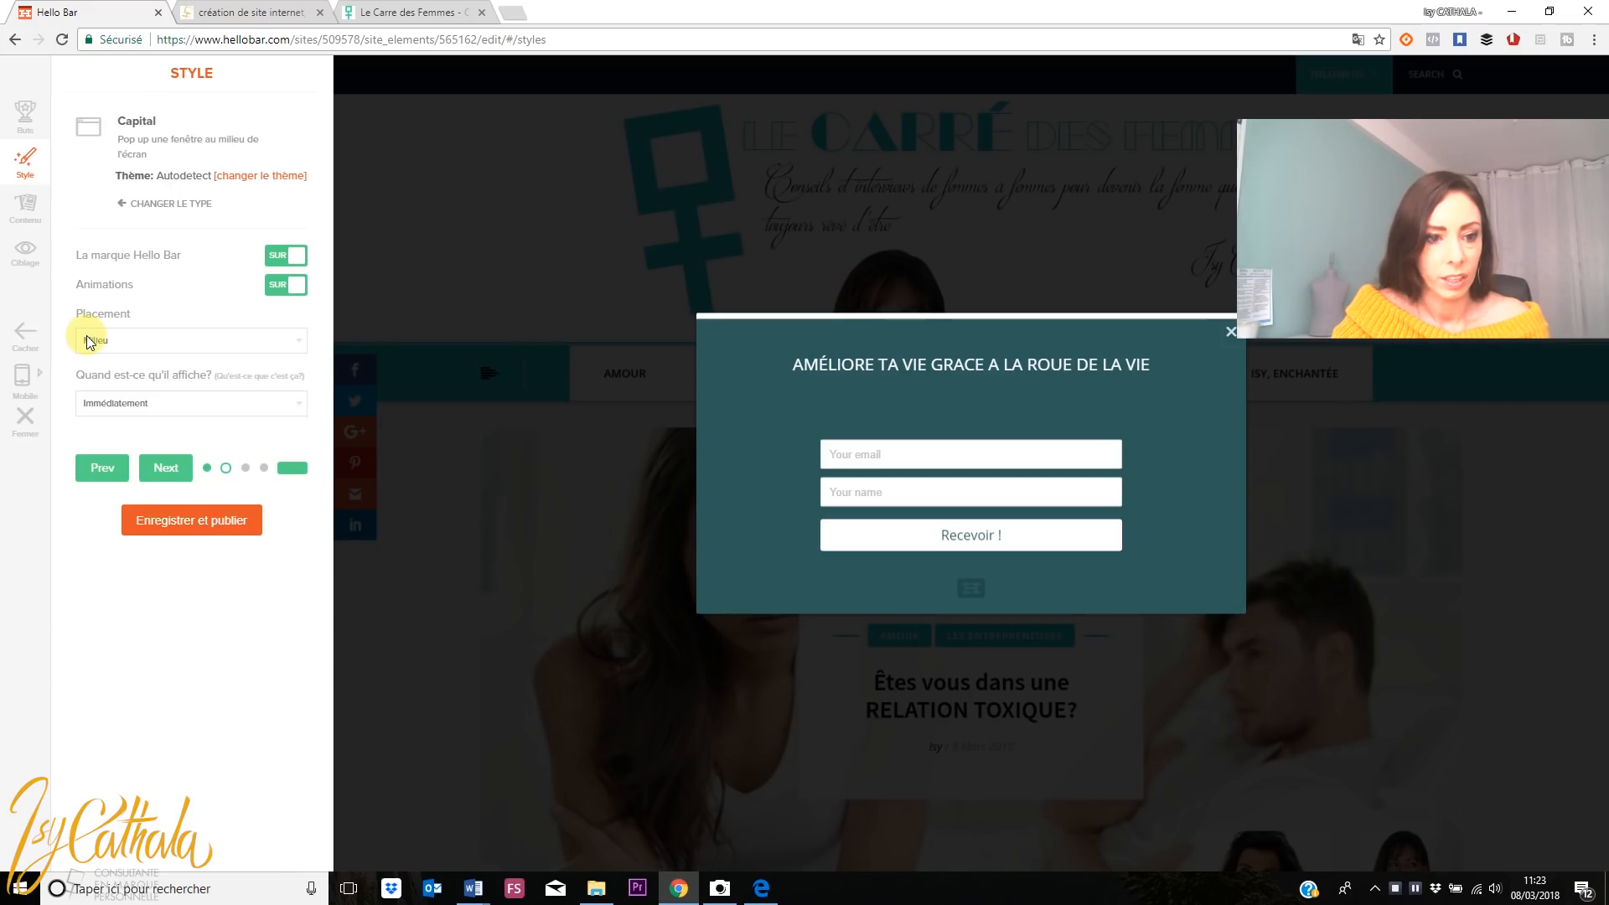
click(262, 340)
click(252, 385)
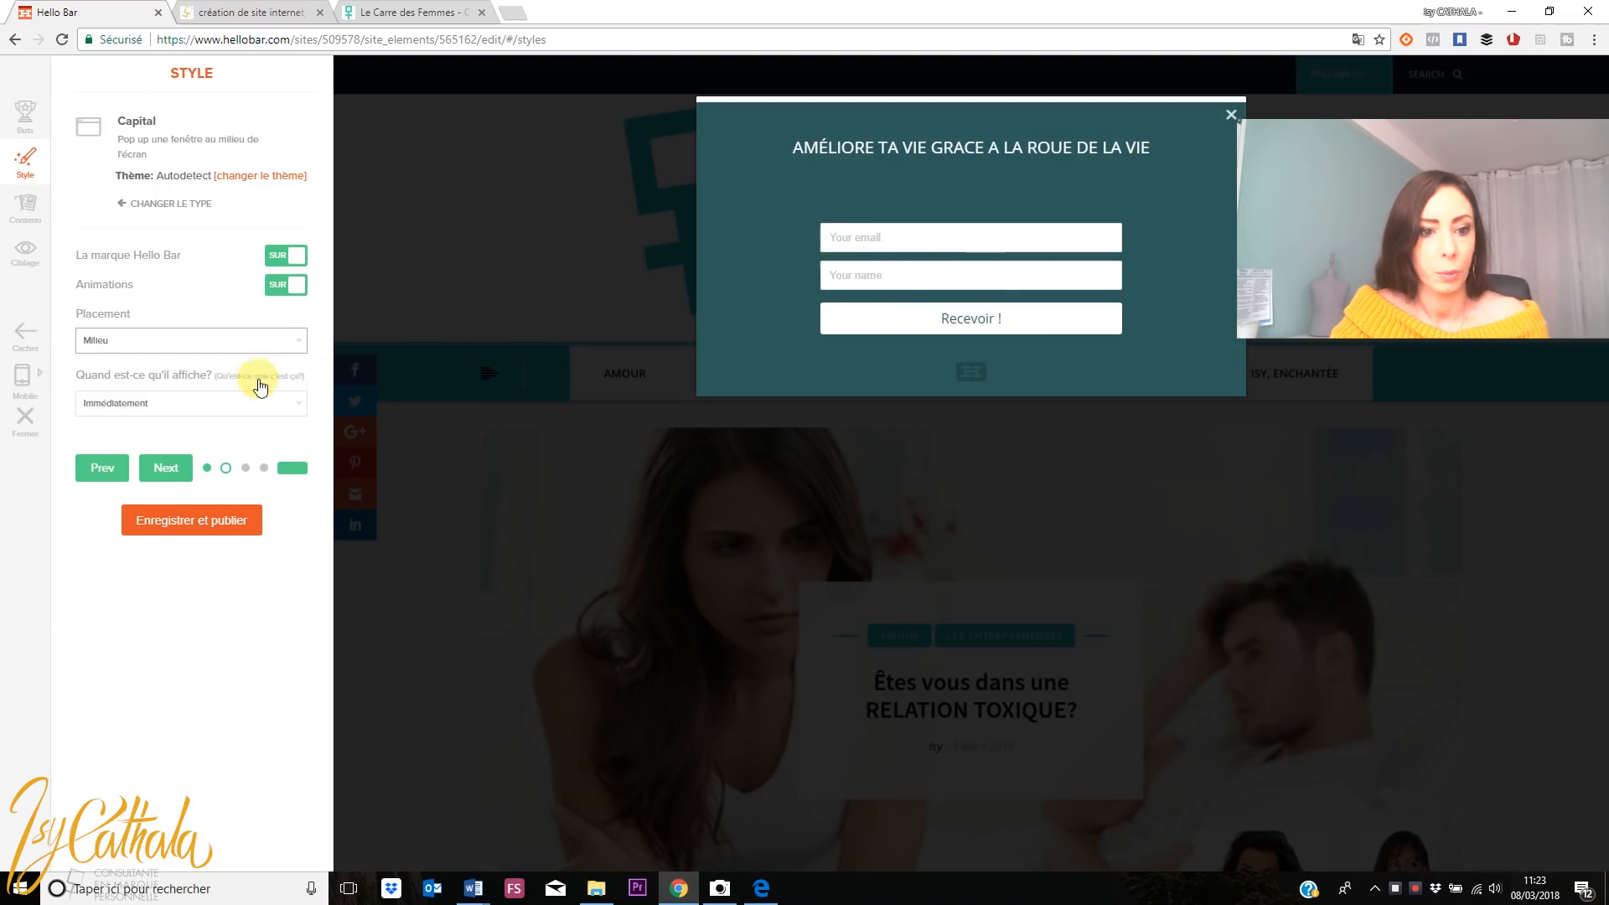
click(289, 340)
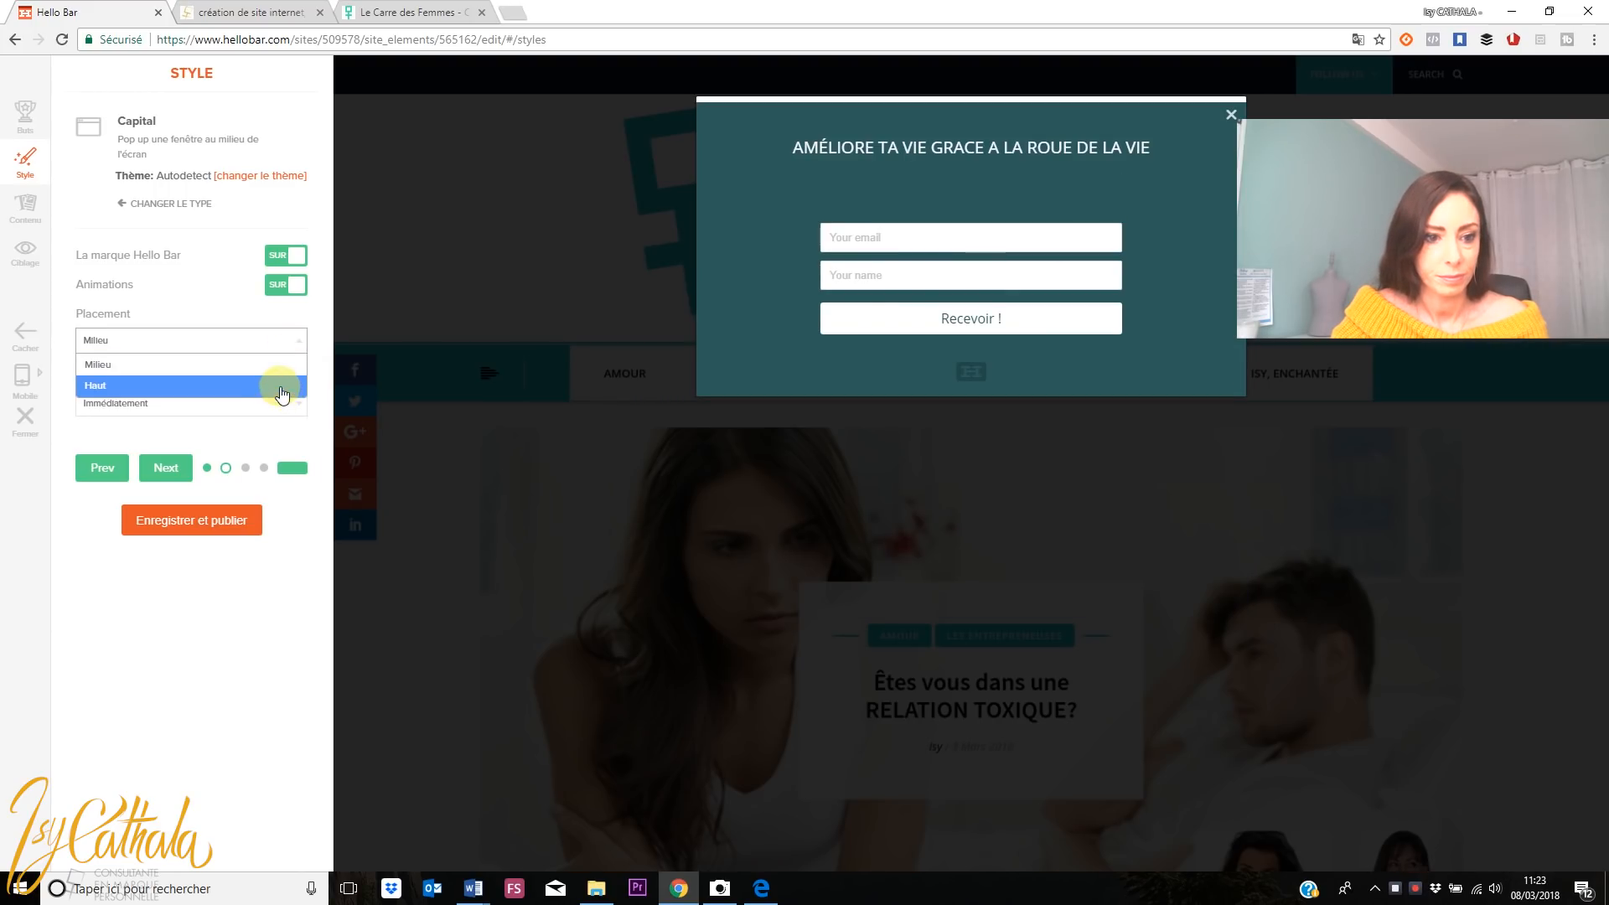
click(271, 364)
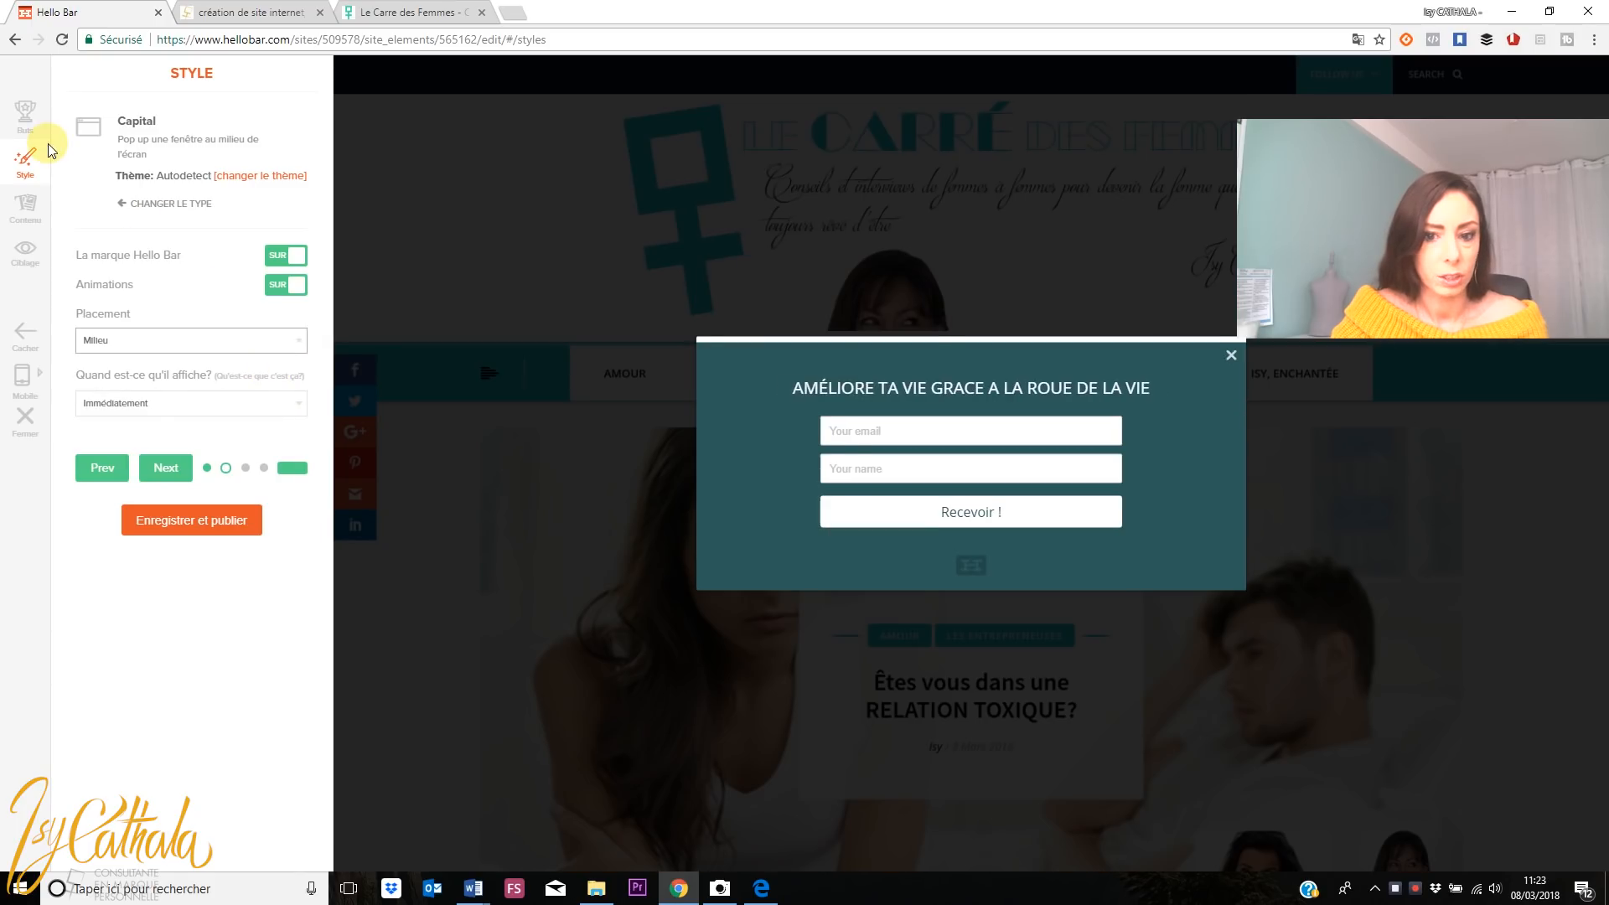
Check the pop-up's input fields in the goal settings, and try to erase the "Your email" placeholder in the preview
click(25, 117)
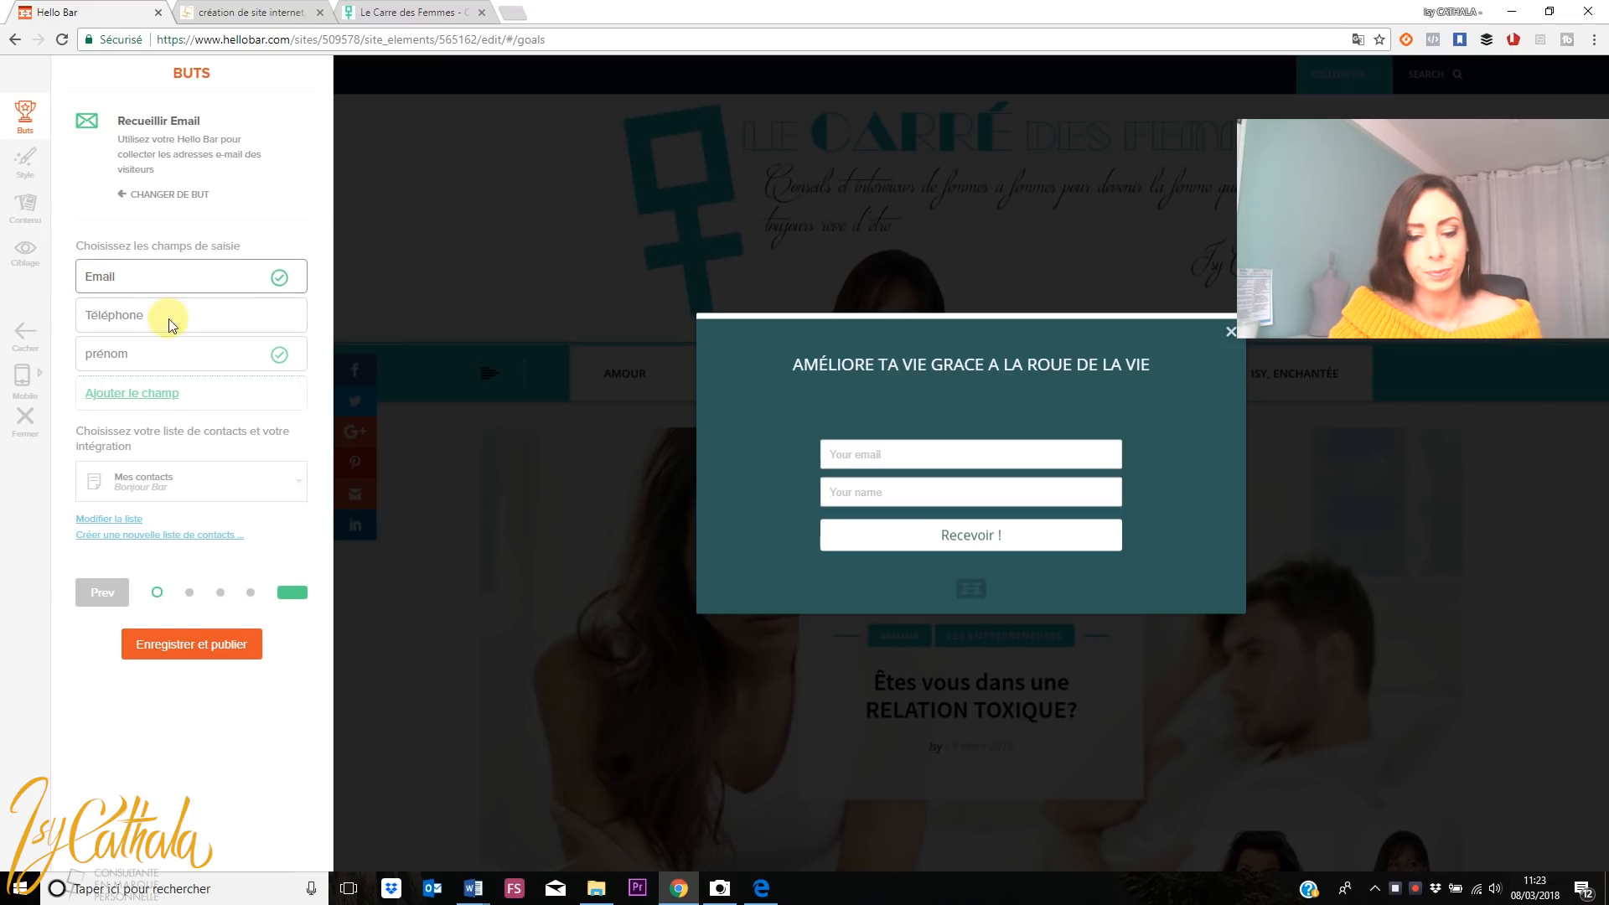
click(891, 456)
drag(887, 456, 835, 454)
key(BackSpace)
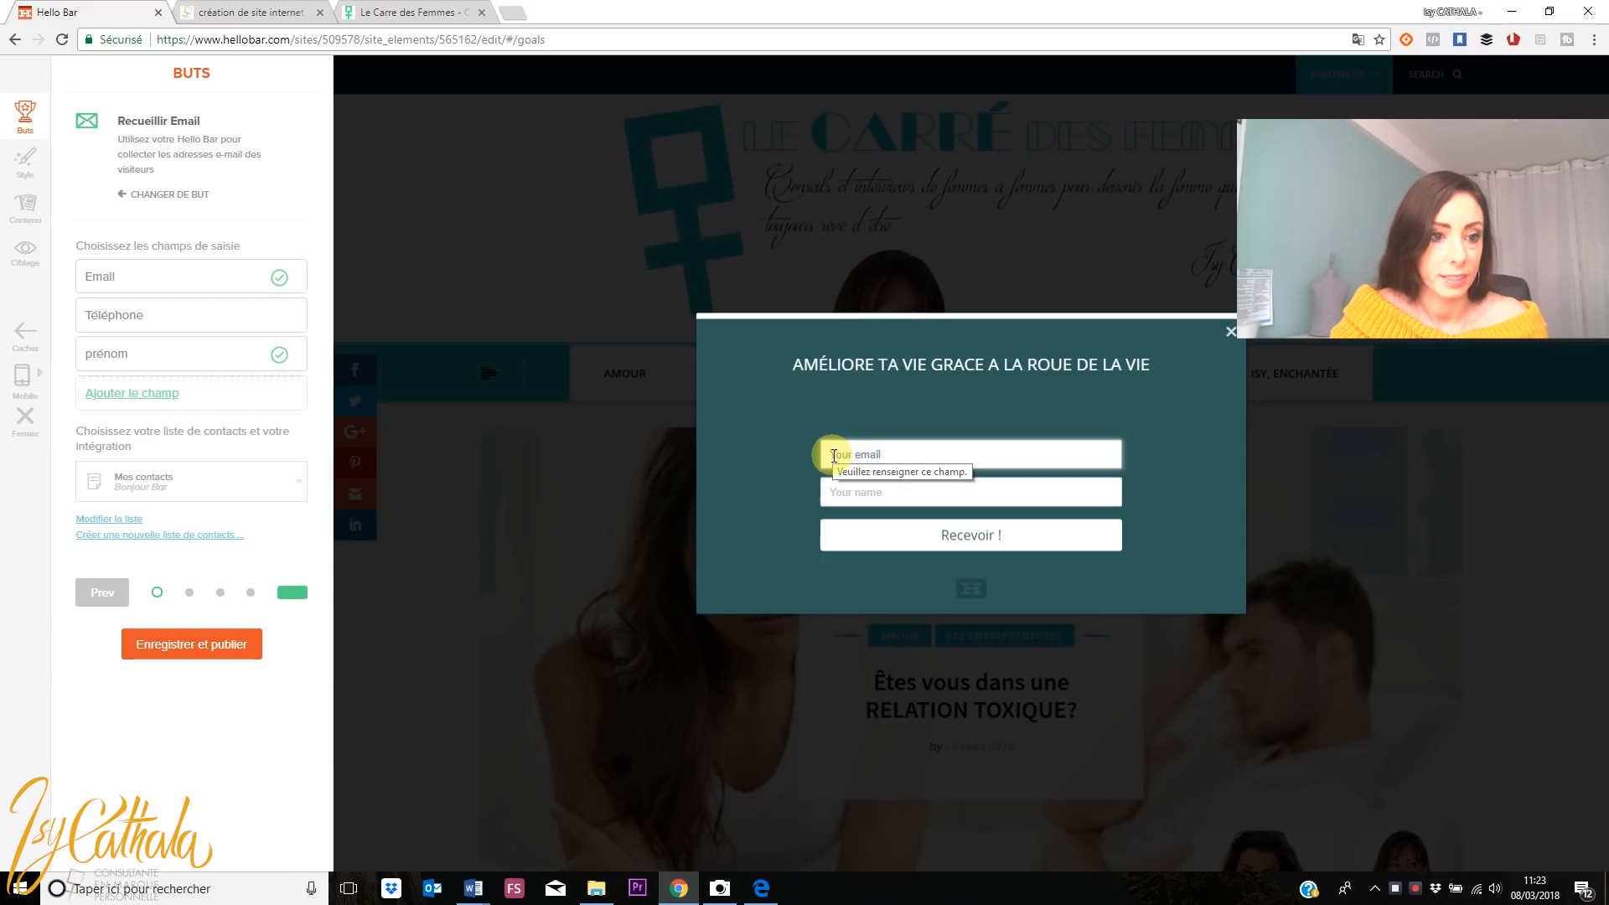
Set the pop-up's background colour to the turquoise blue 11BEC6
click(26, 188)
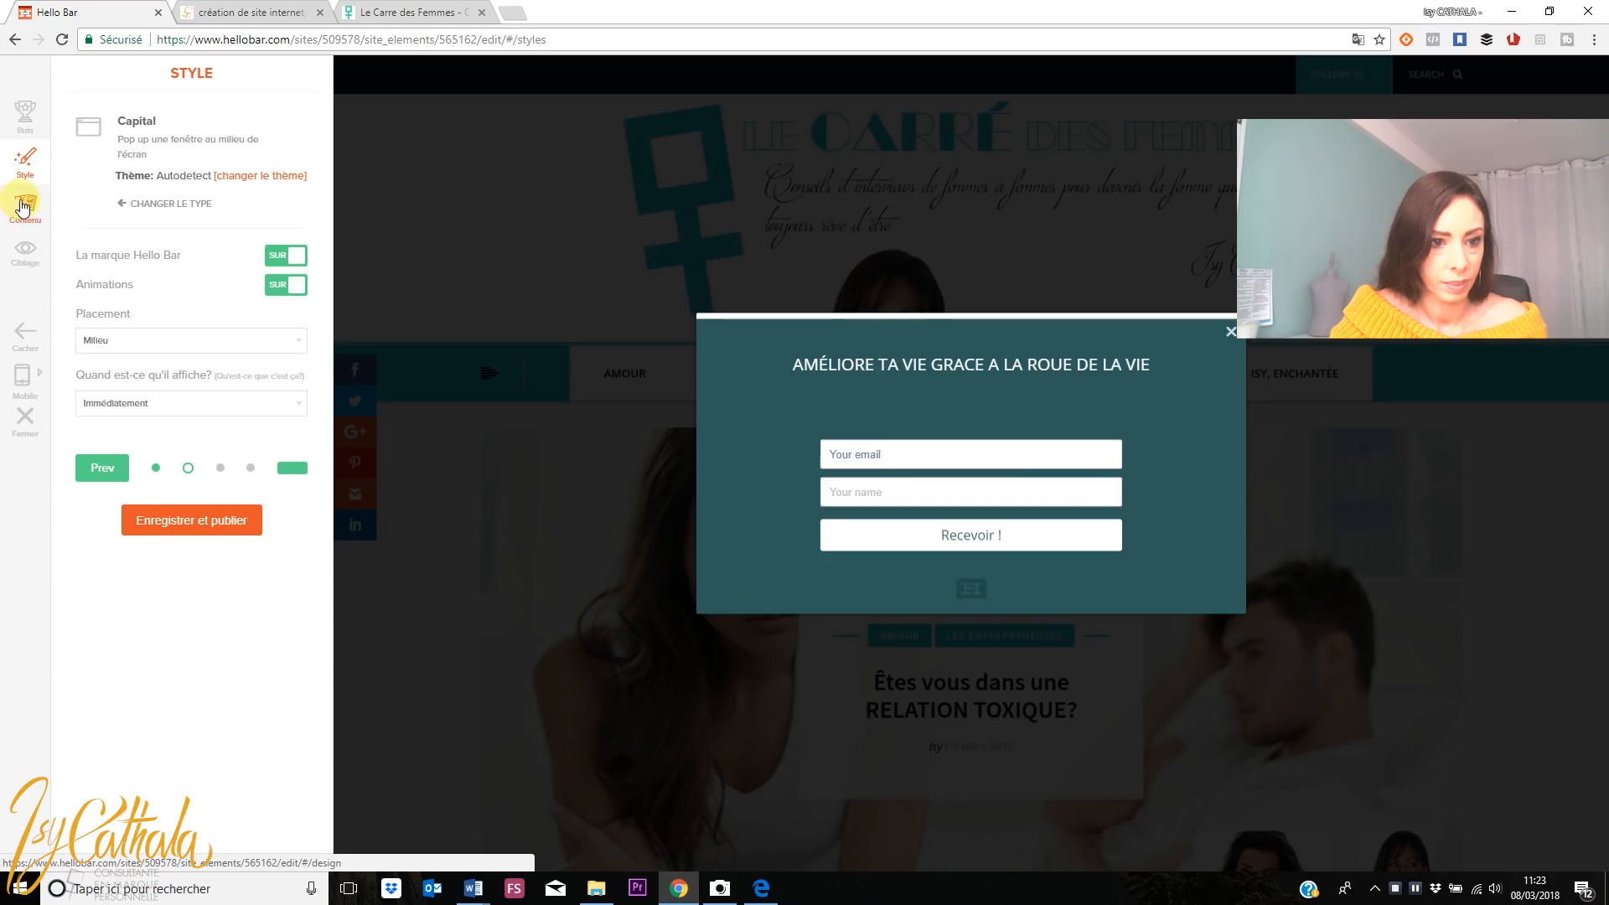
click(24, 205)
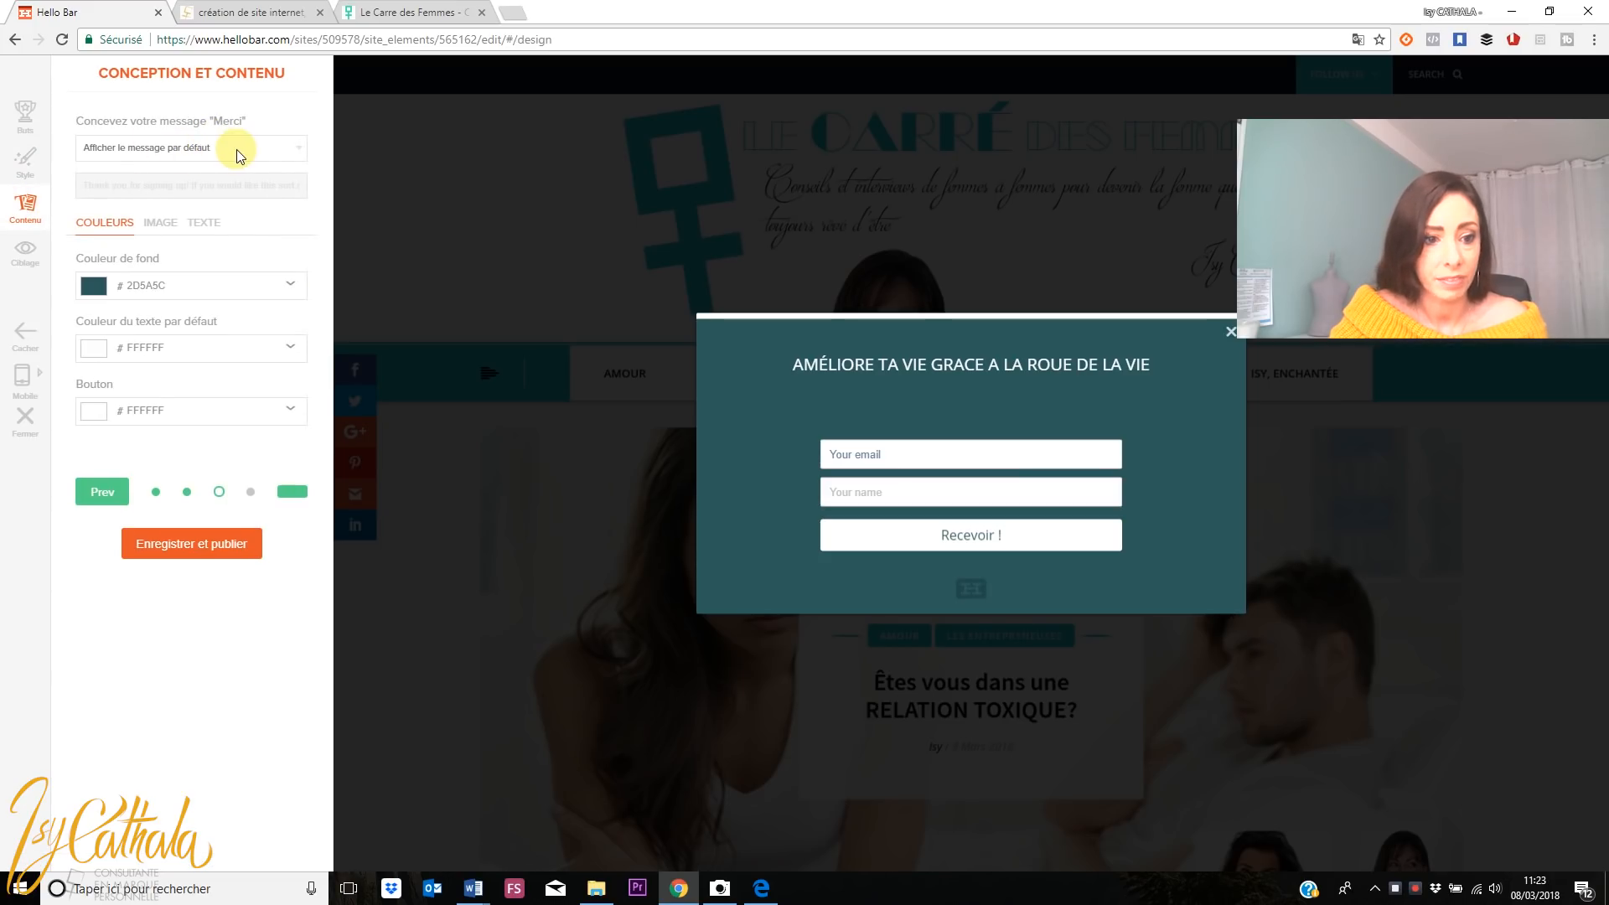
click(158, 285)
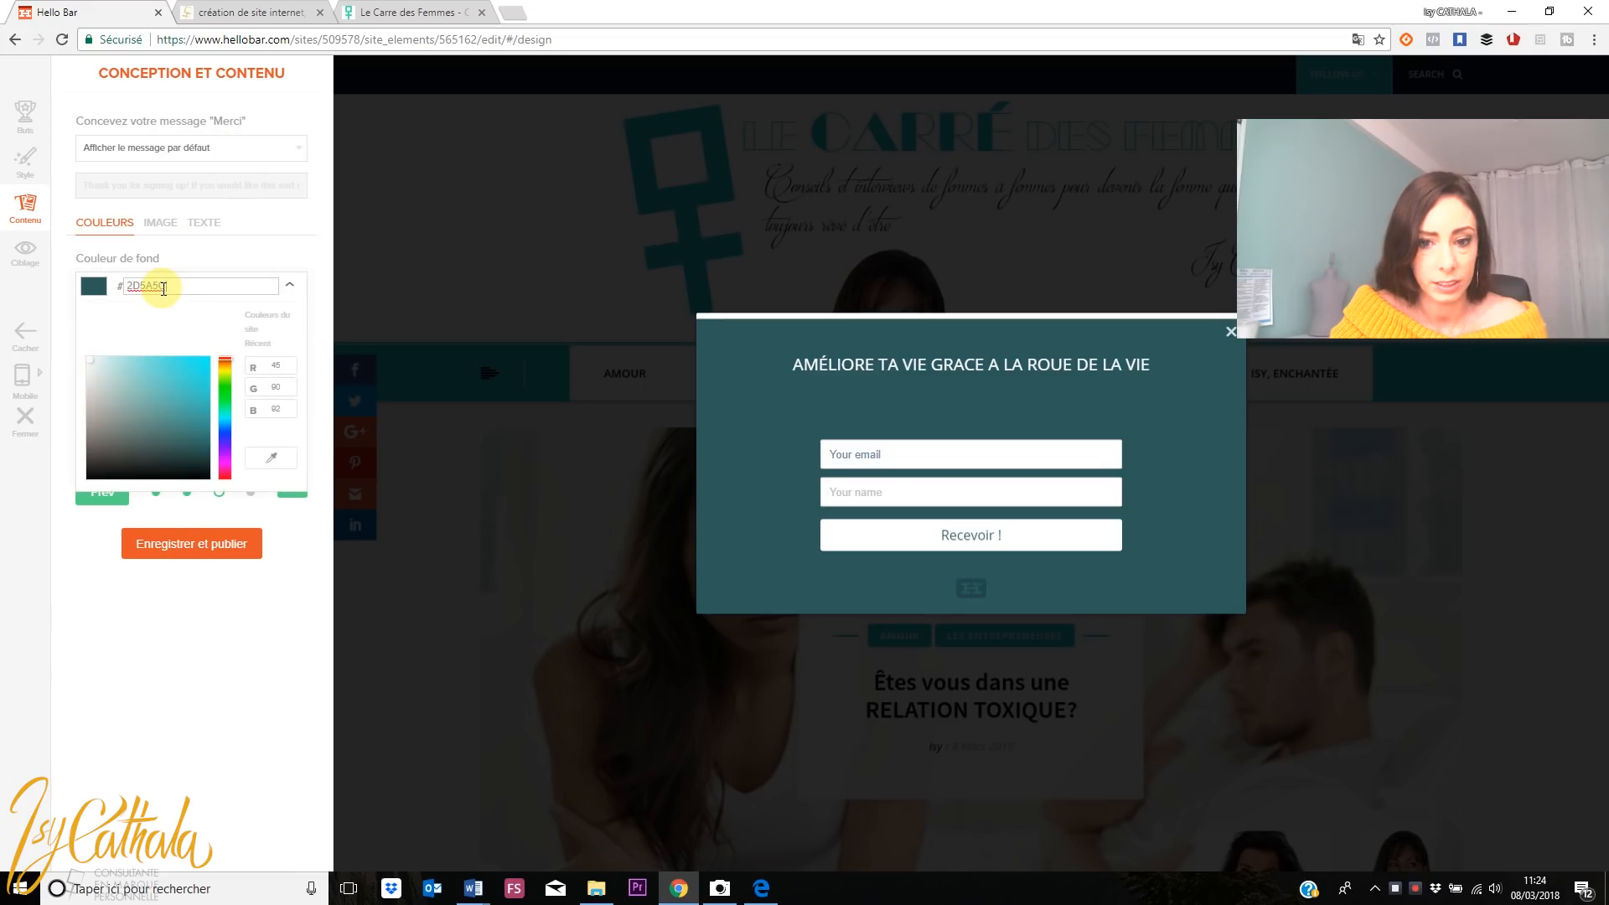
click(175, 372)
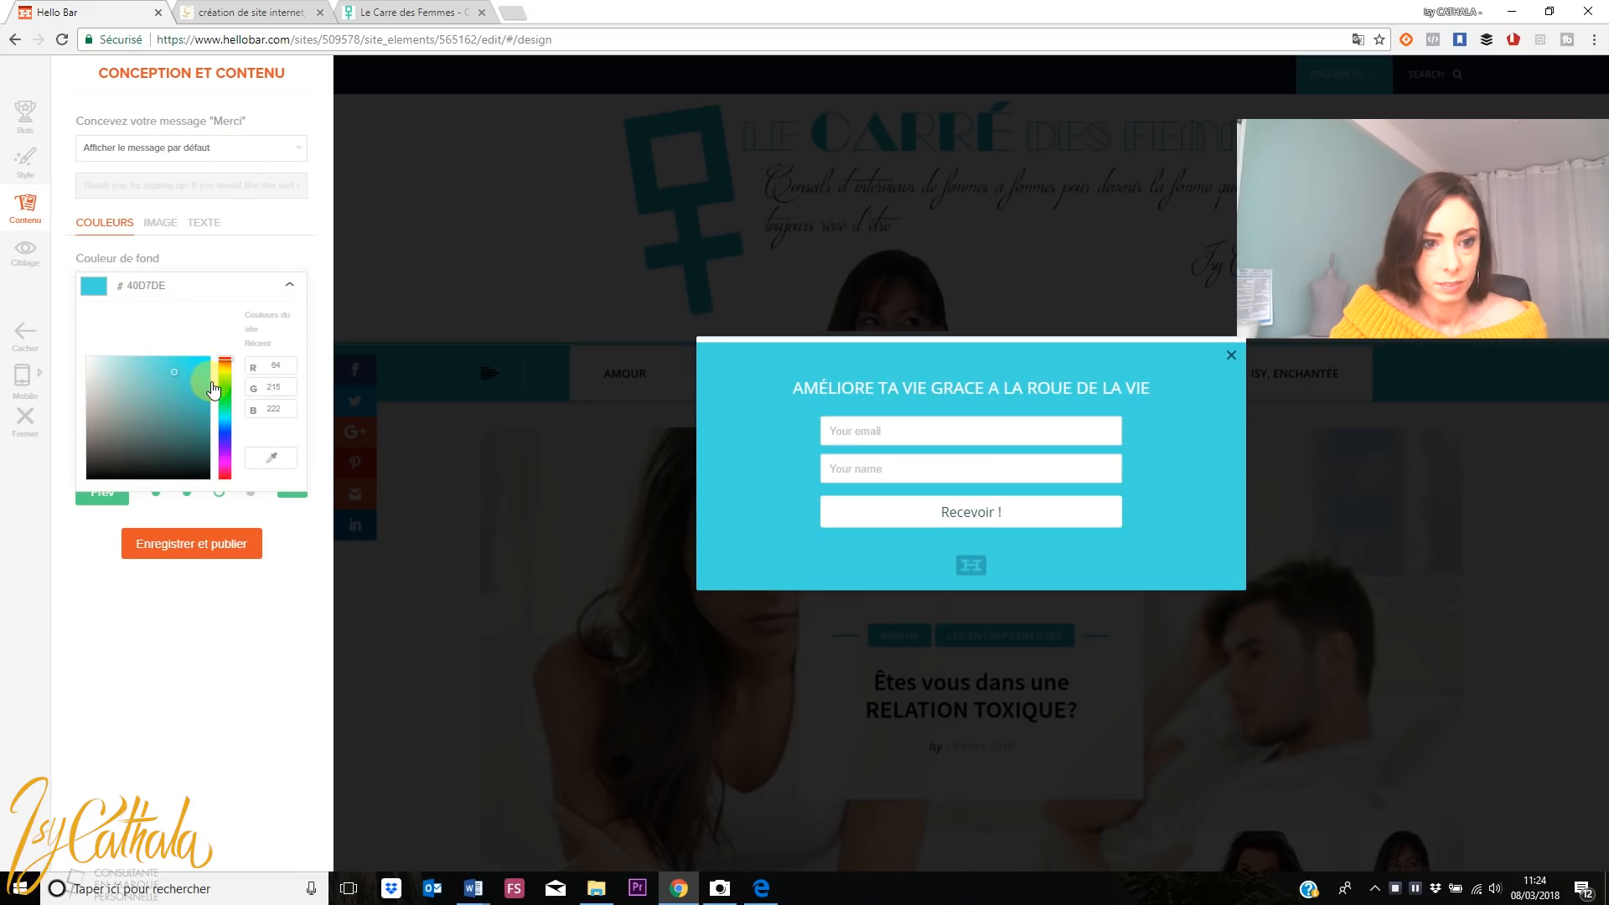
click(199, 384)
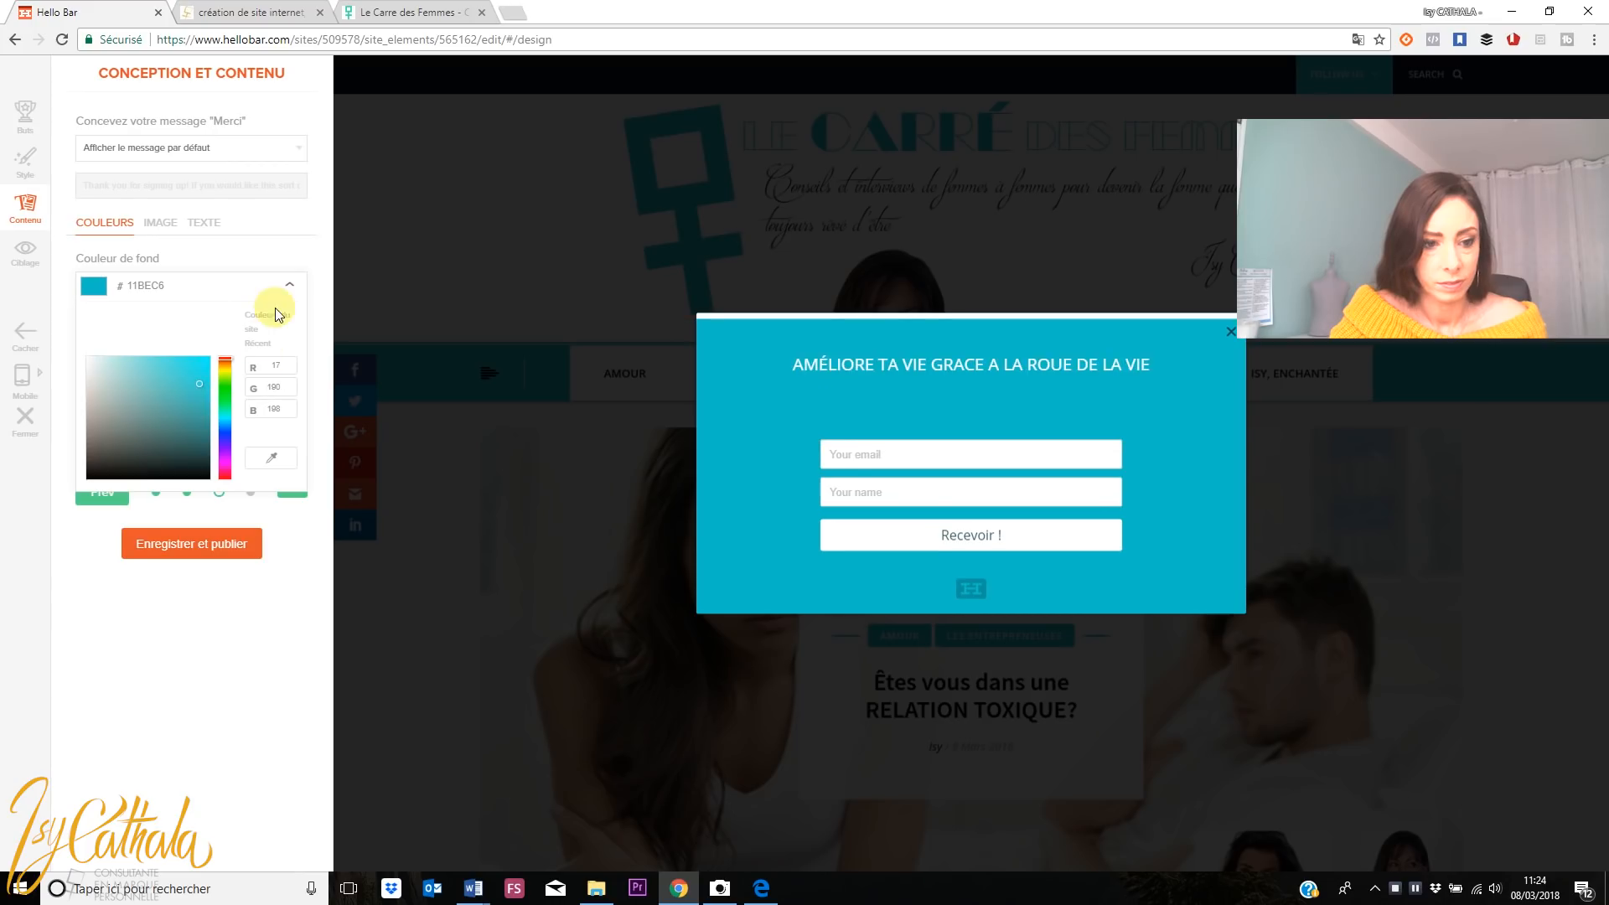
click(220, 260)
Try reddish shades for the pop-up's default text colour, and set it to the green 36D375
click(162, 347)
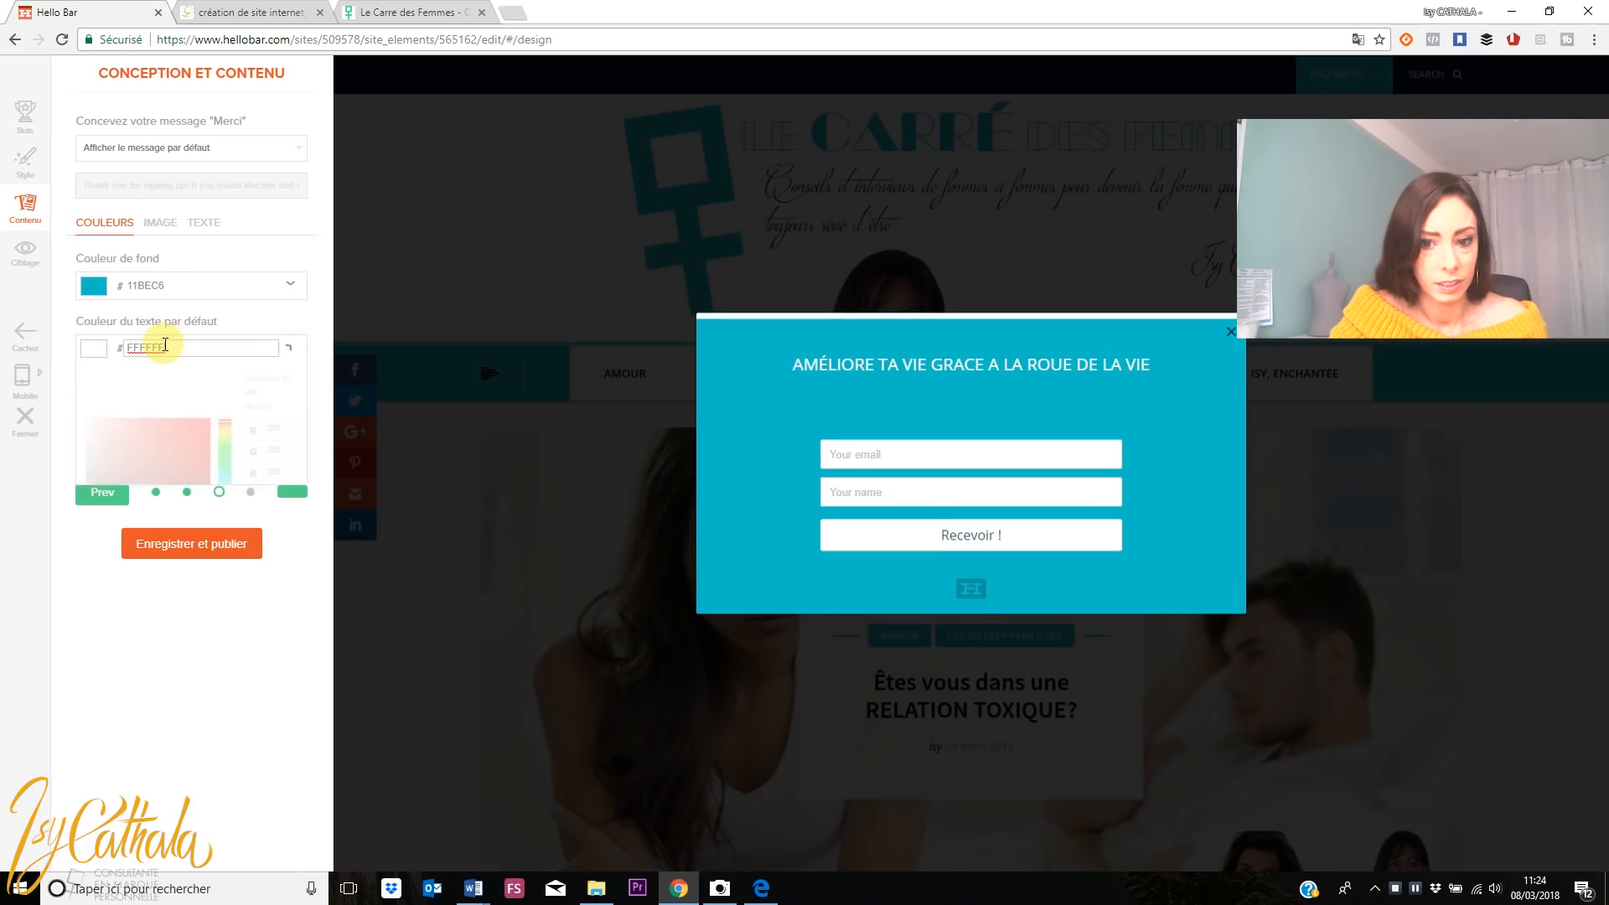
click(136, 462)
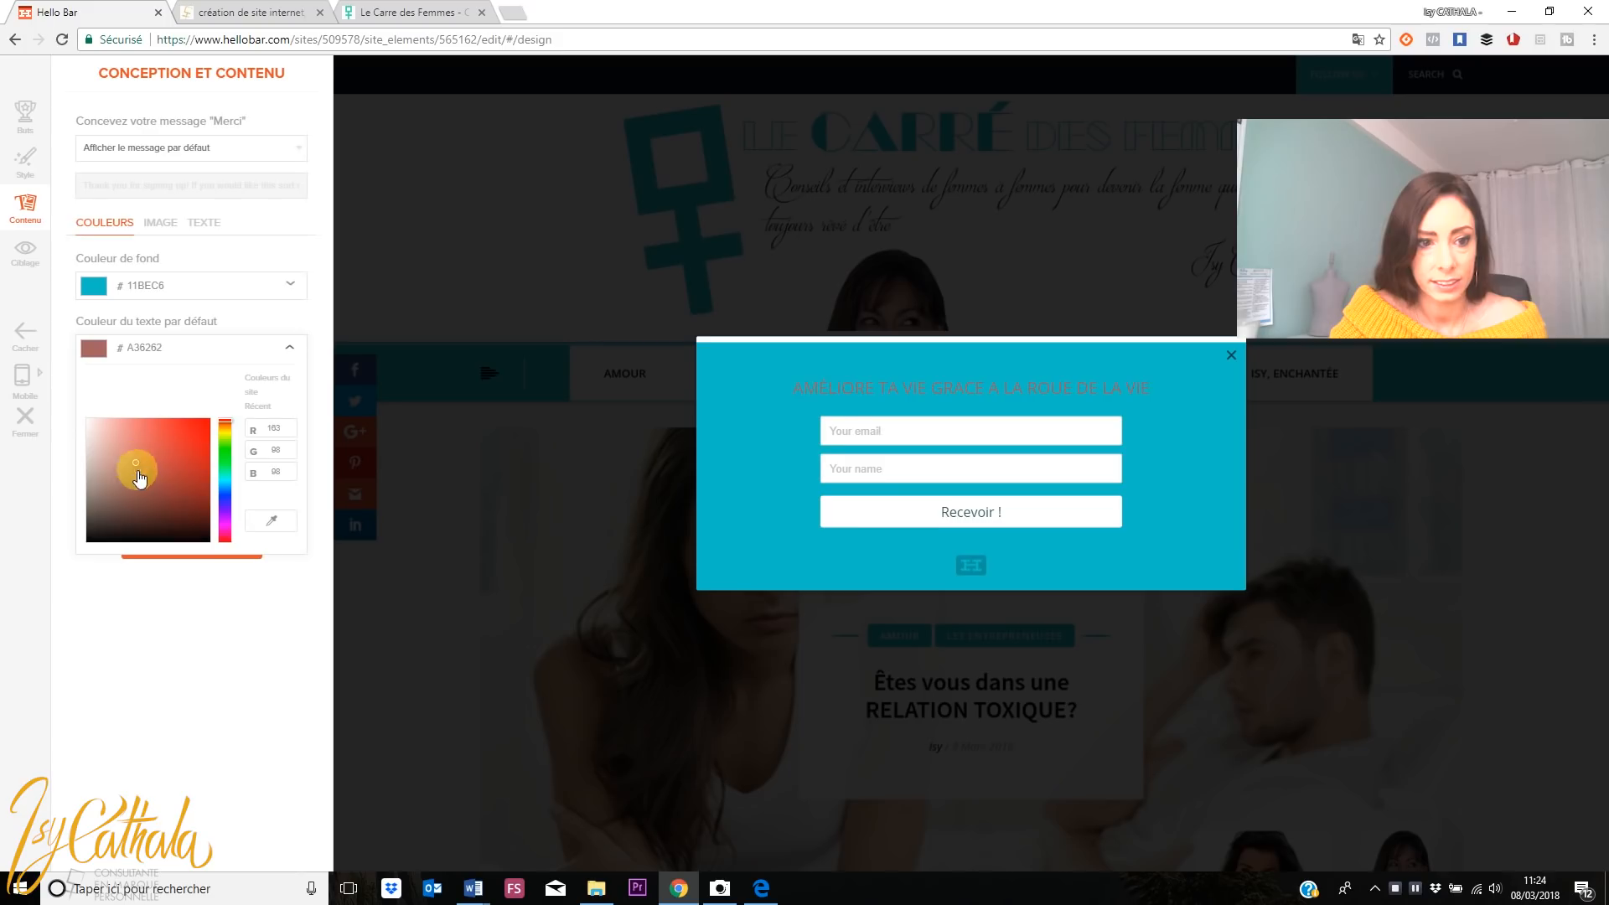
click(167, 485)
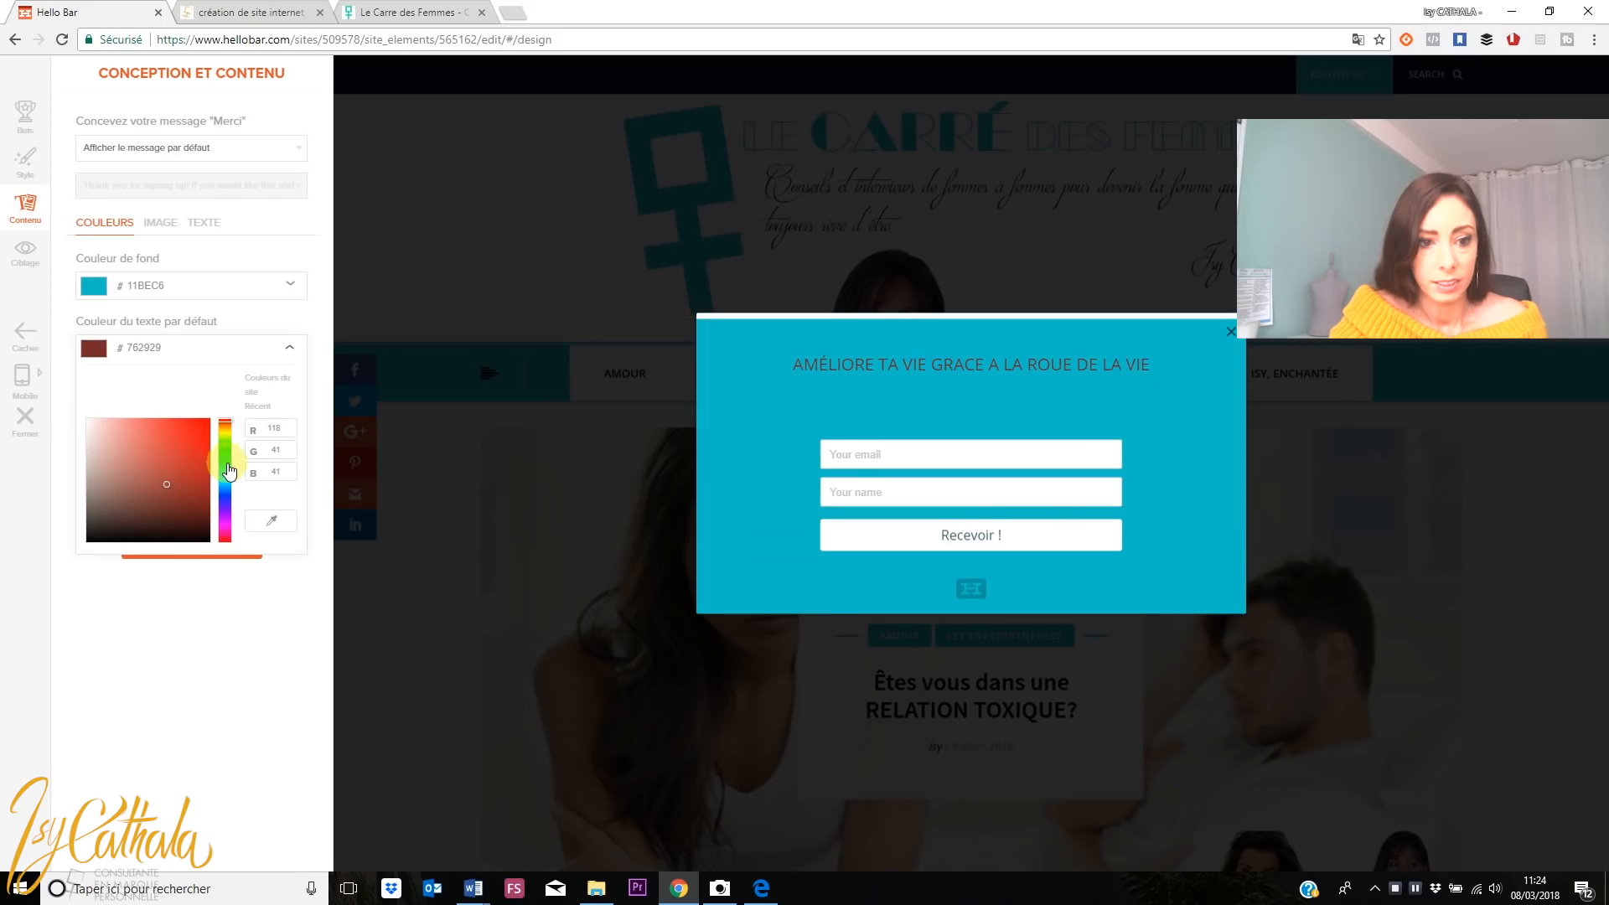
click(231, 446)
click(178, 438)
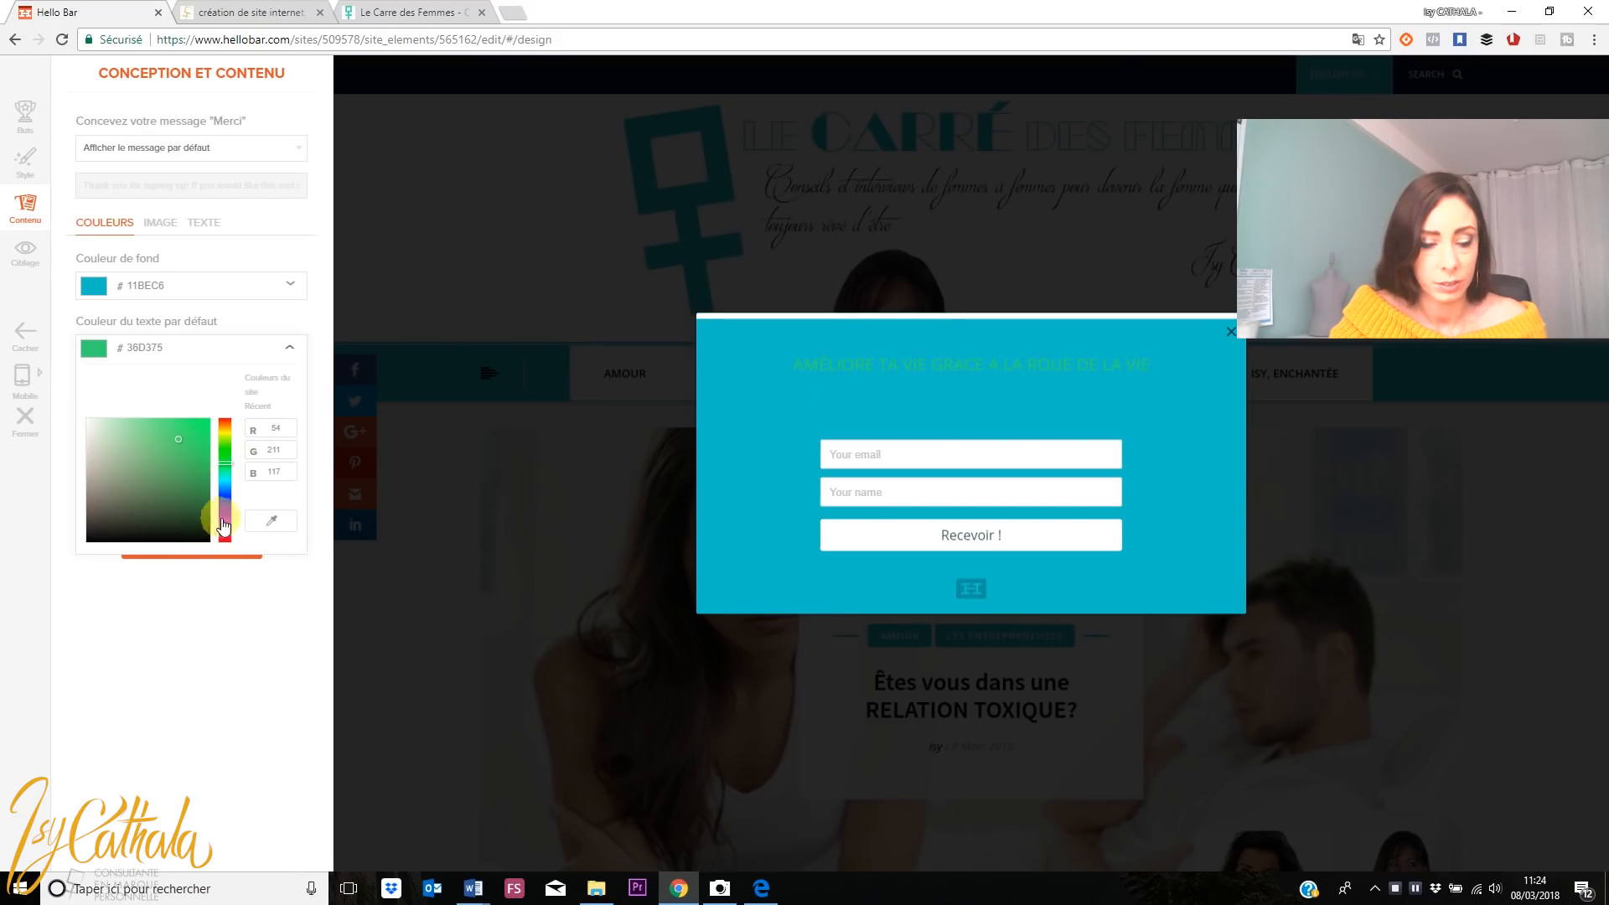
click(290, 346)
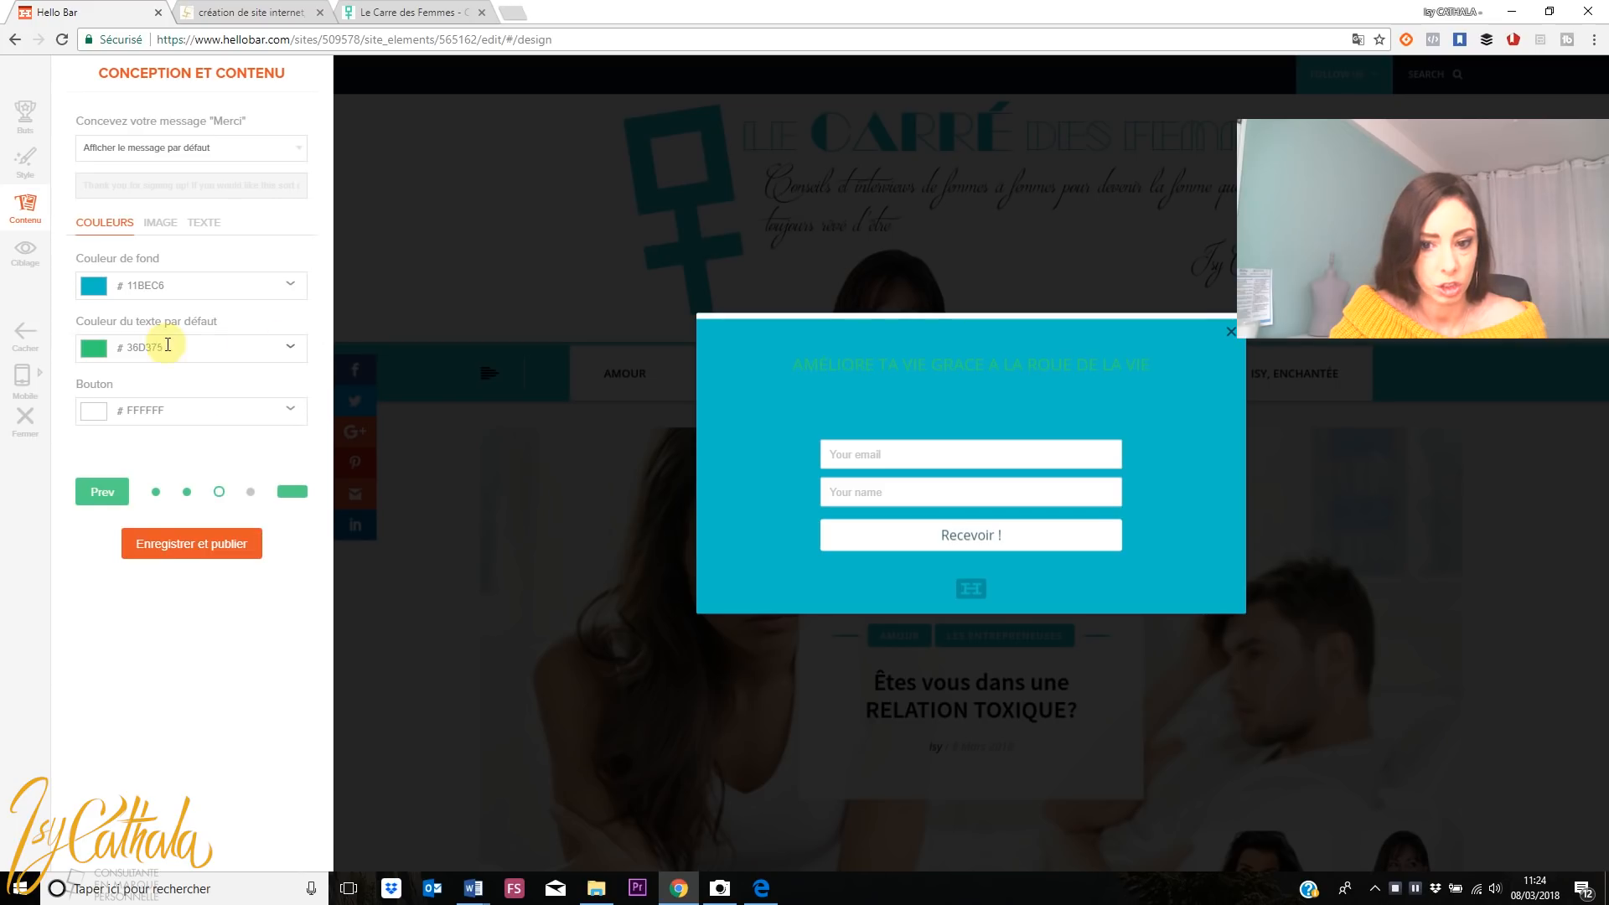
Try the red B42828 as the pop-up's button colour
click(196, 409)
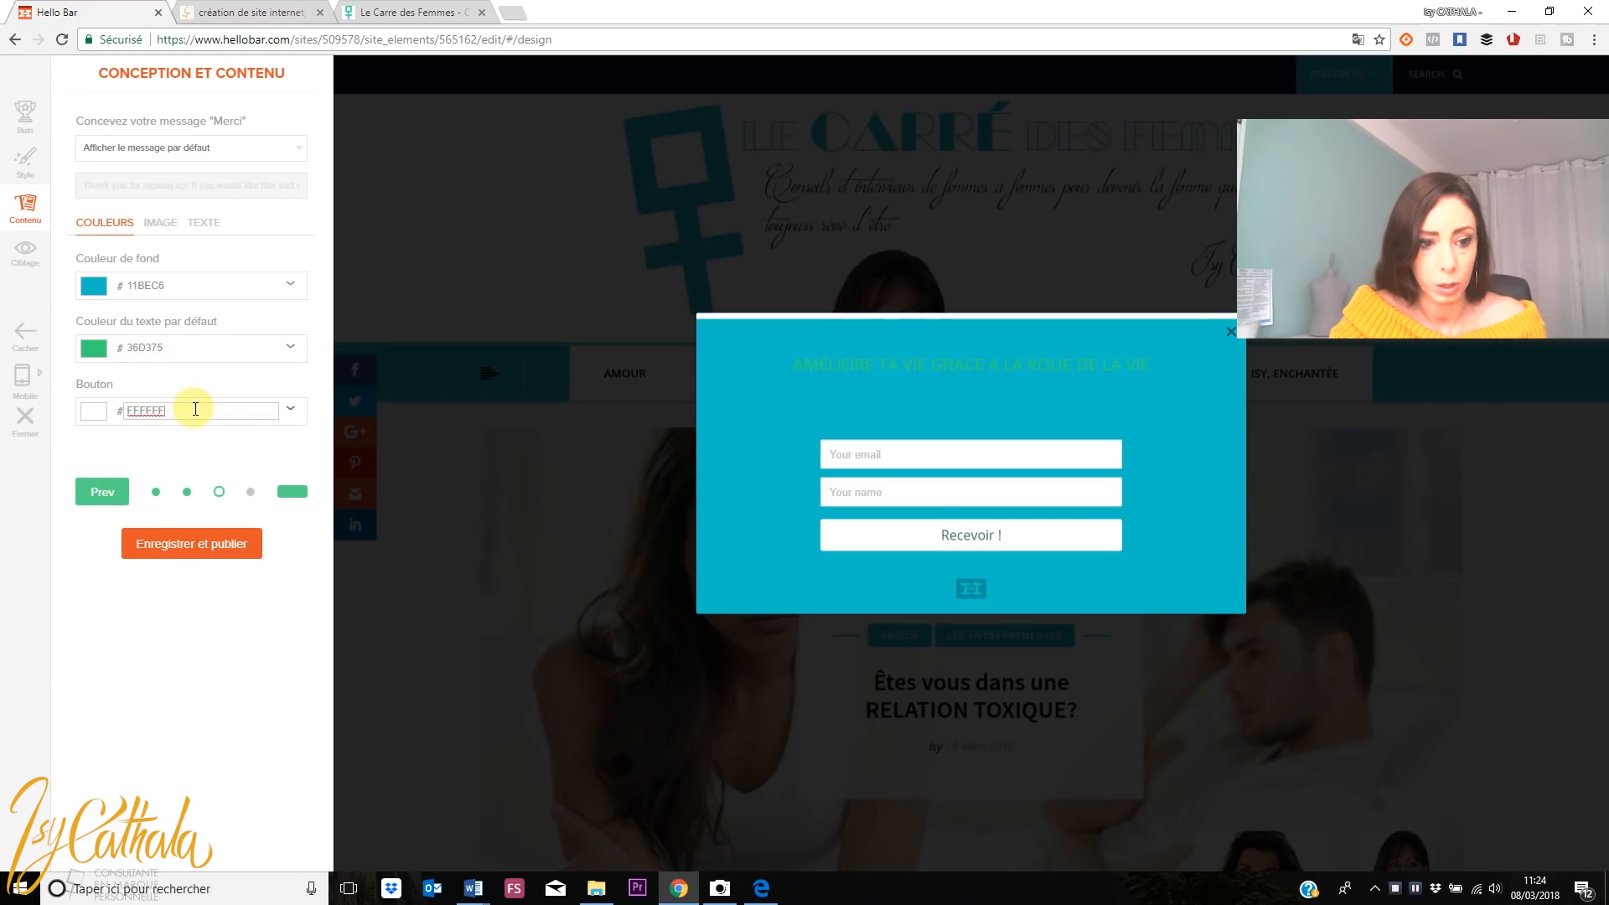
click(103, 416)
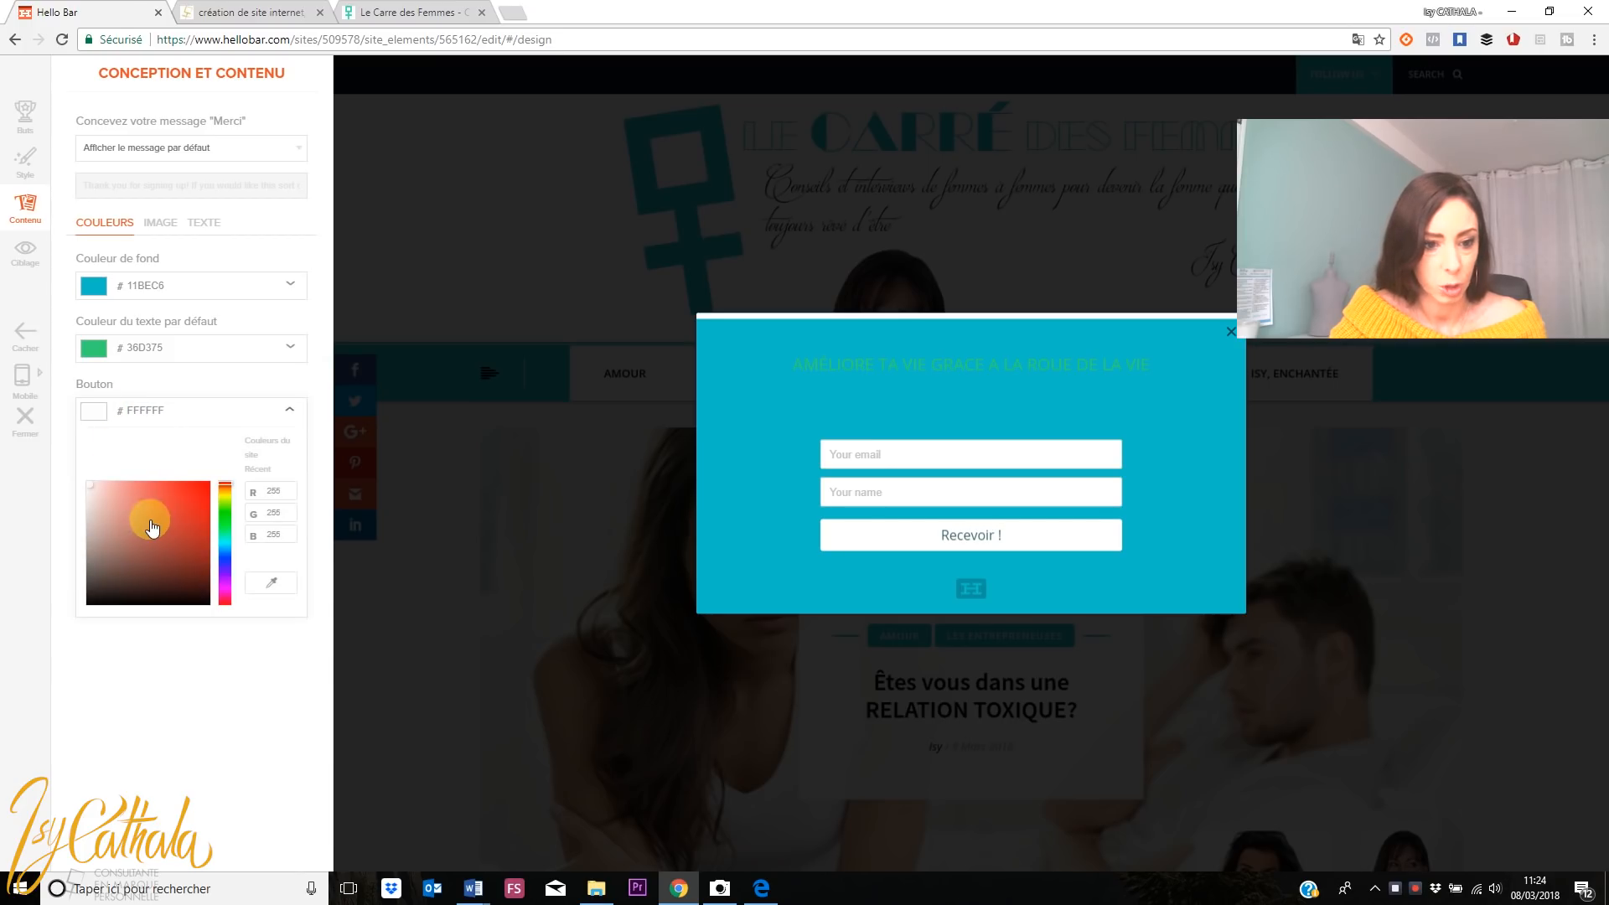
click(183, 505)
click(182, 516)
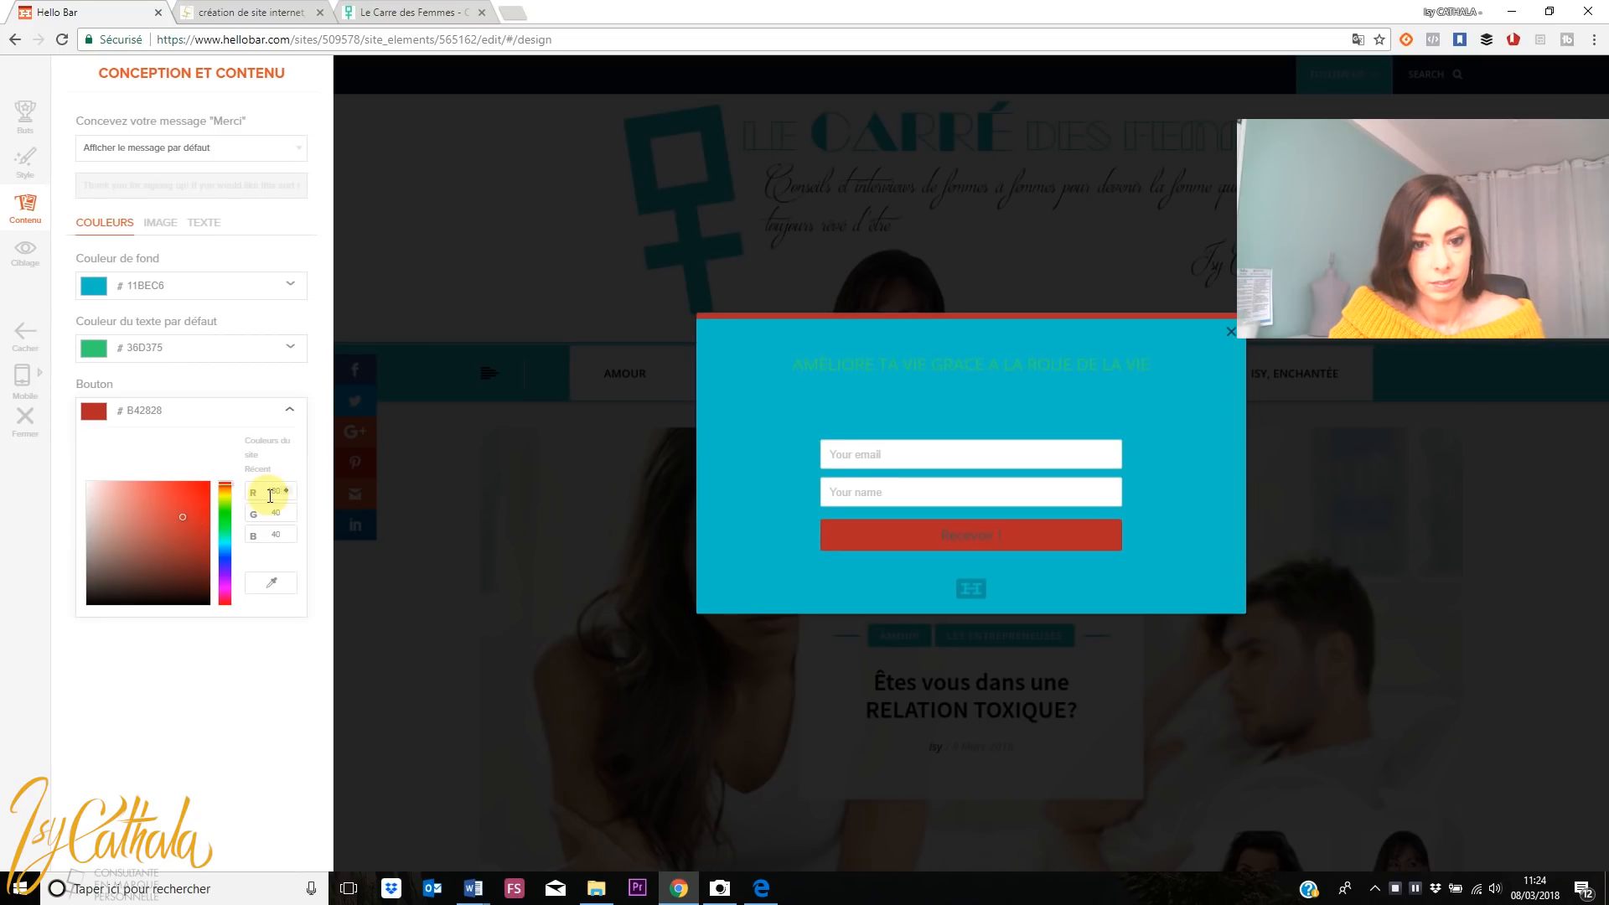
click(274, 584)
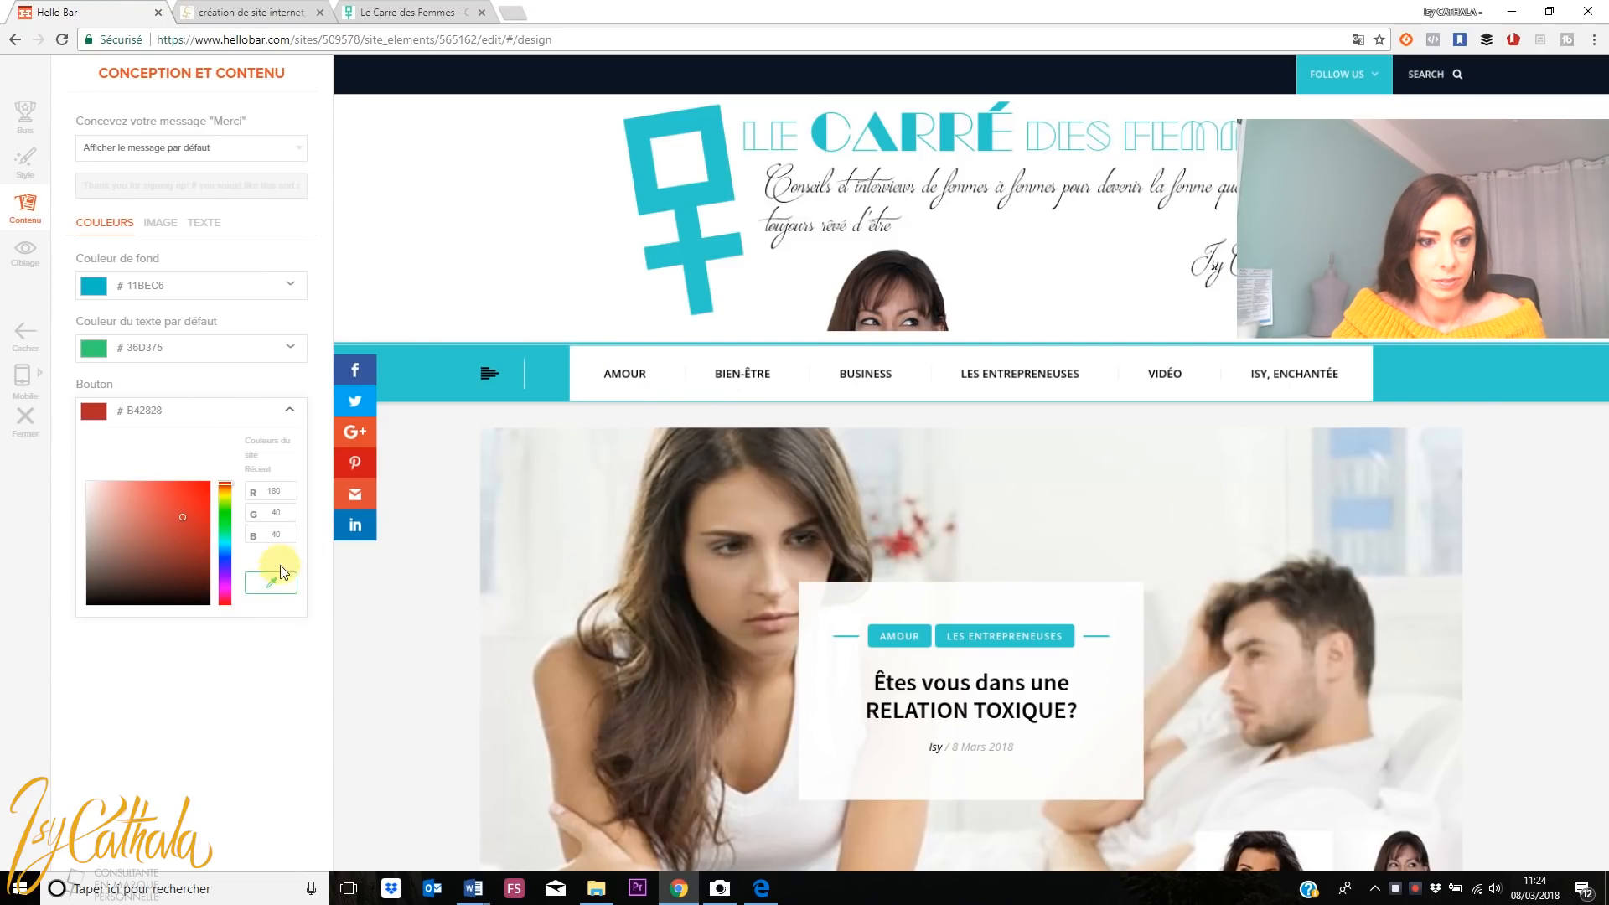
click(94, 286)
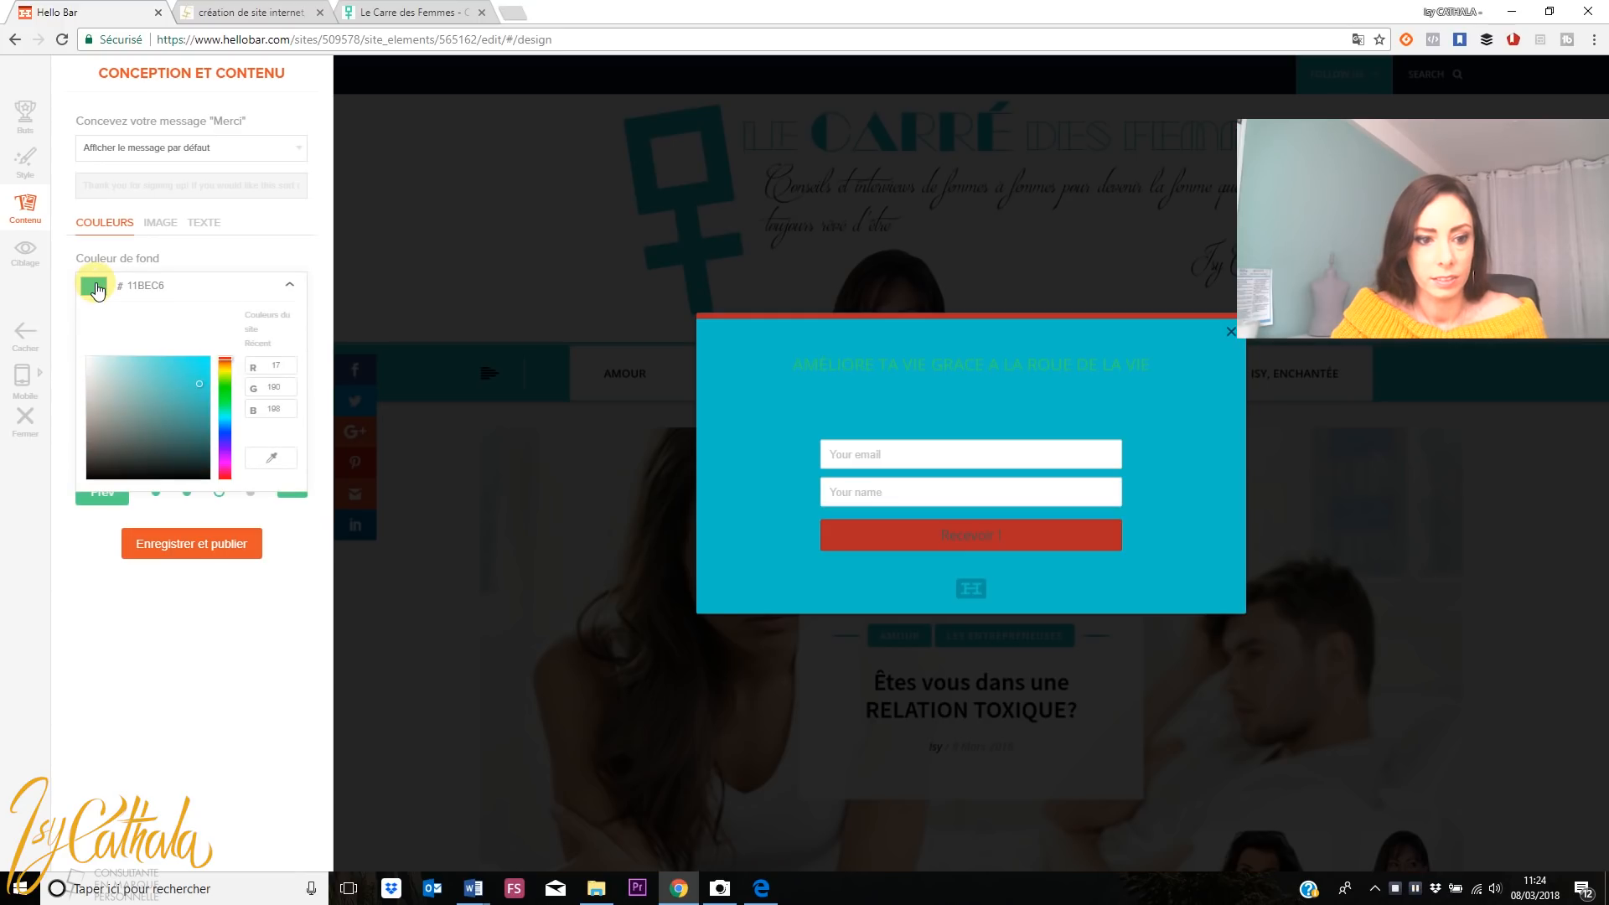
click(112, 506)
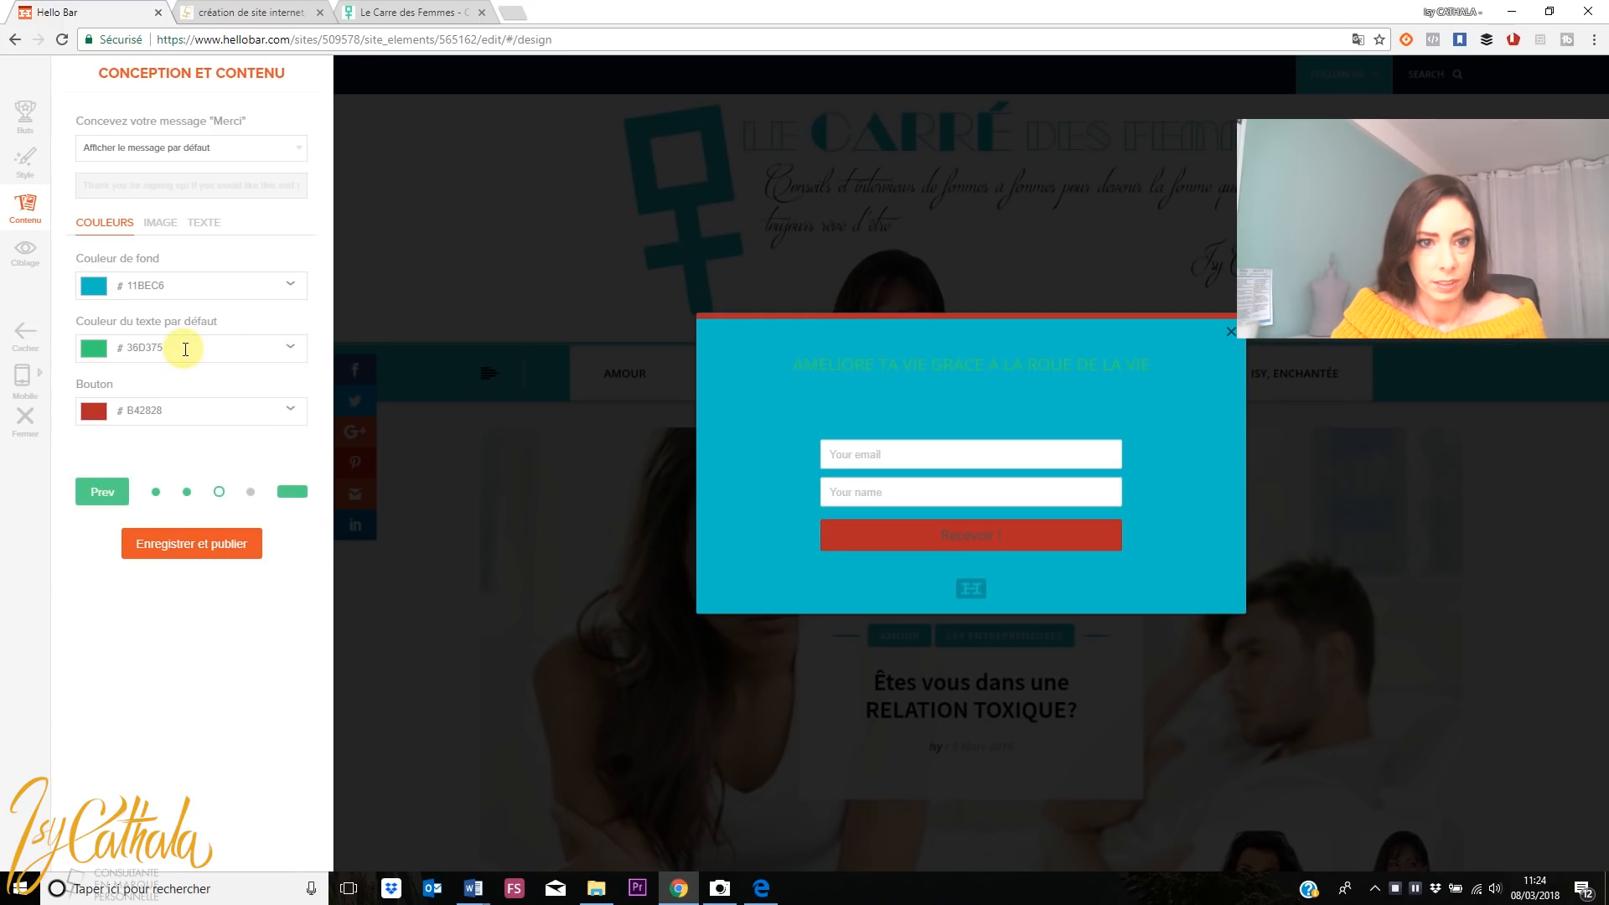
click(94, 413)
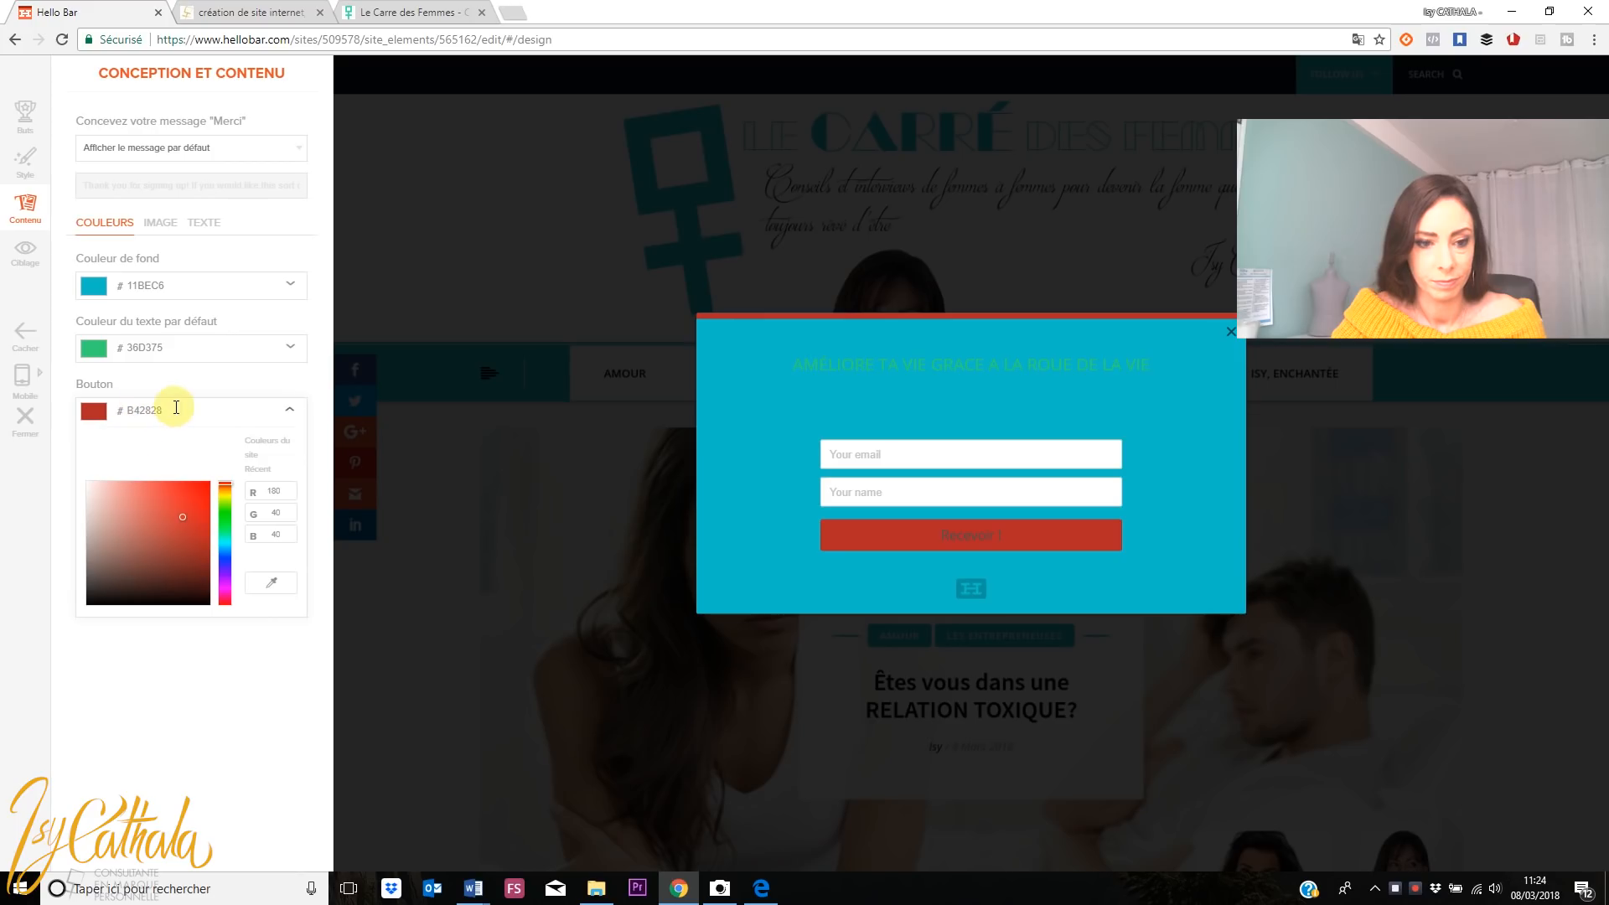
click(207, 421)
click(384, 18)
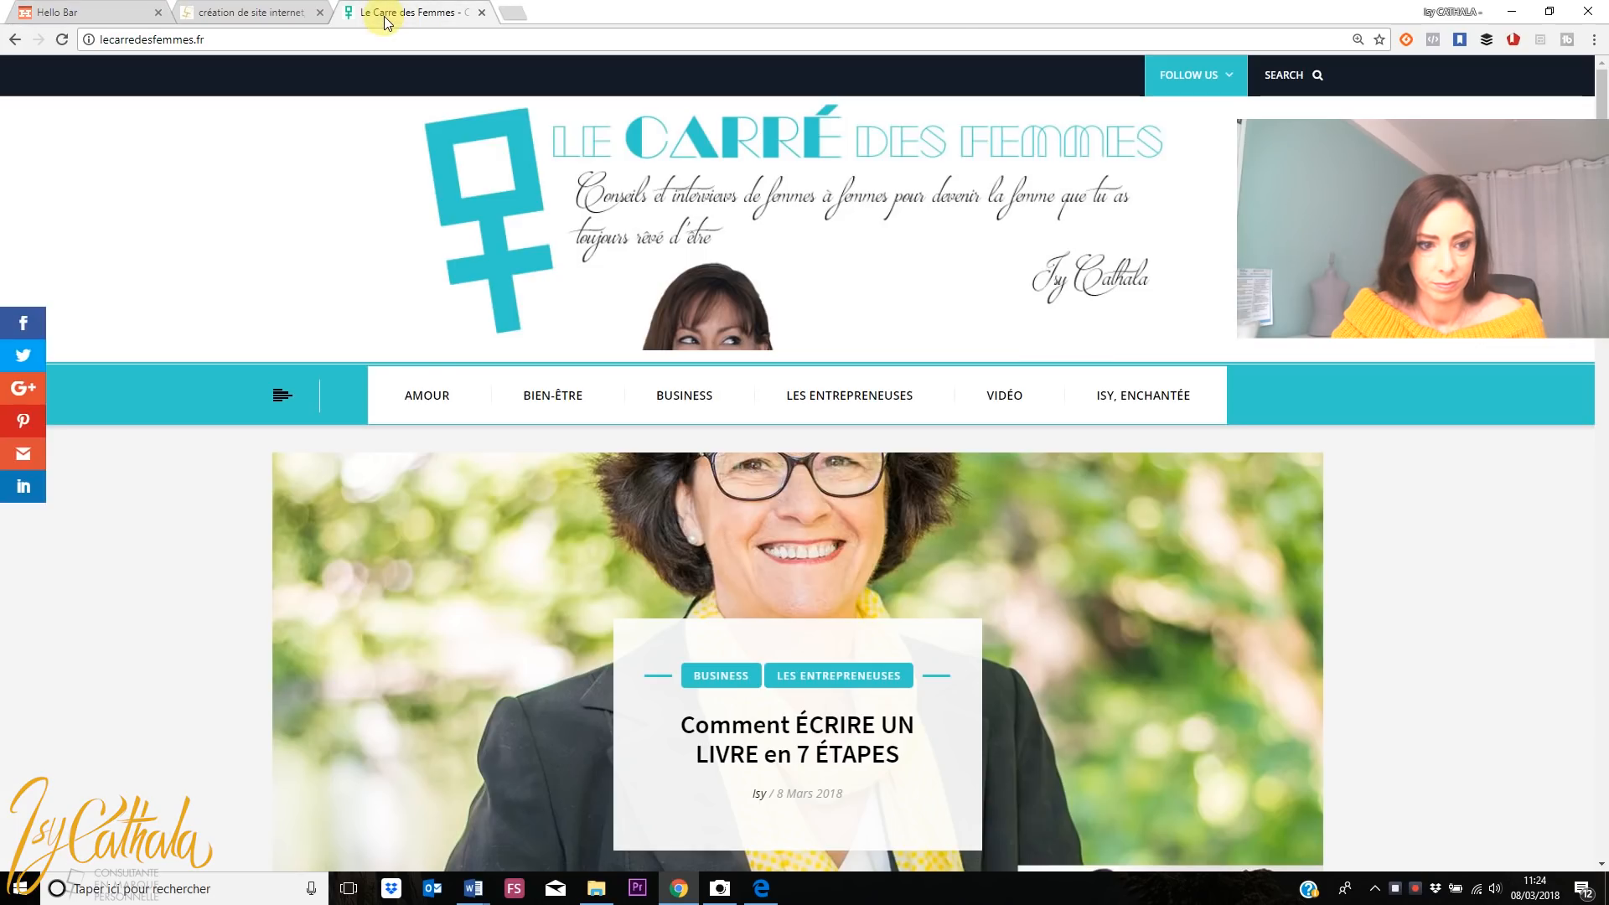
click(128, 18)
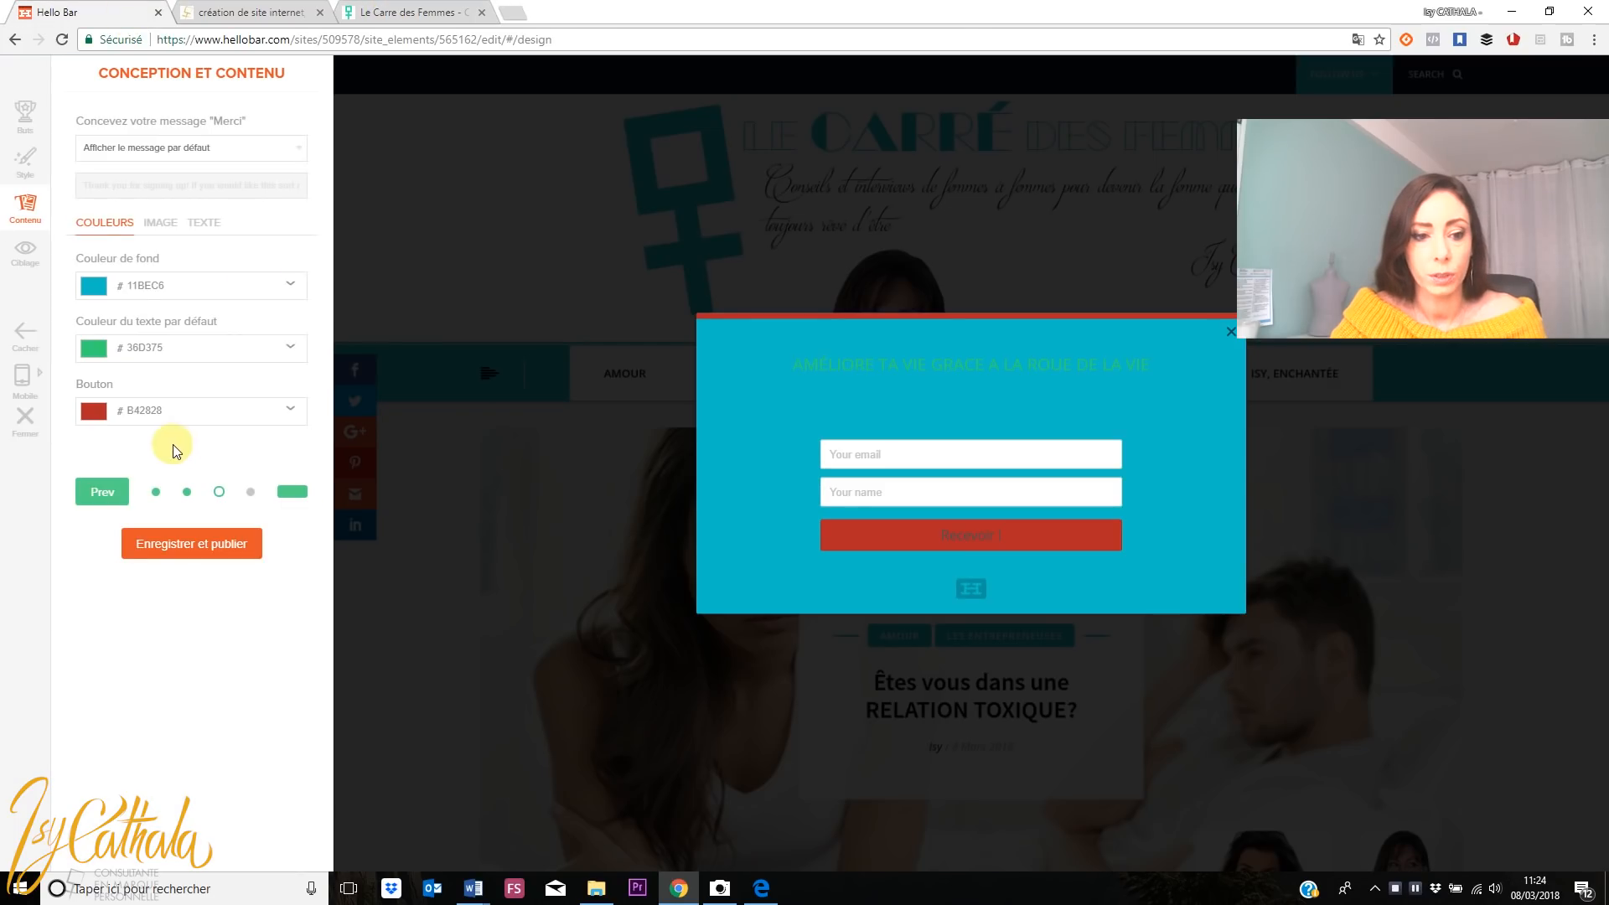
click(92, 412)
click(92, 413)
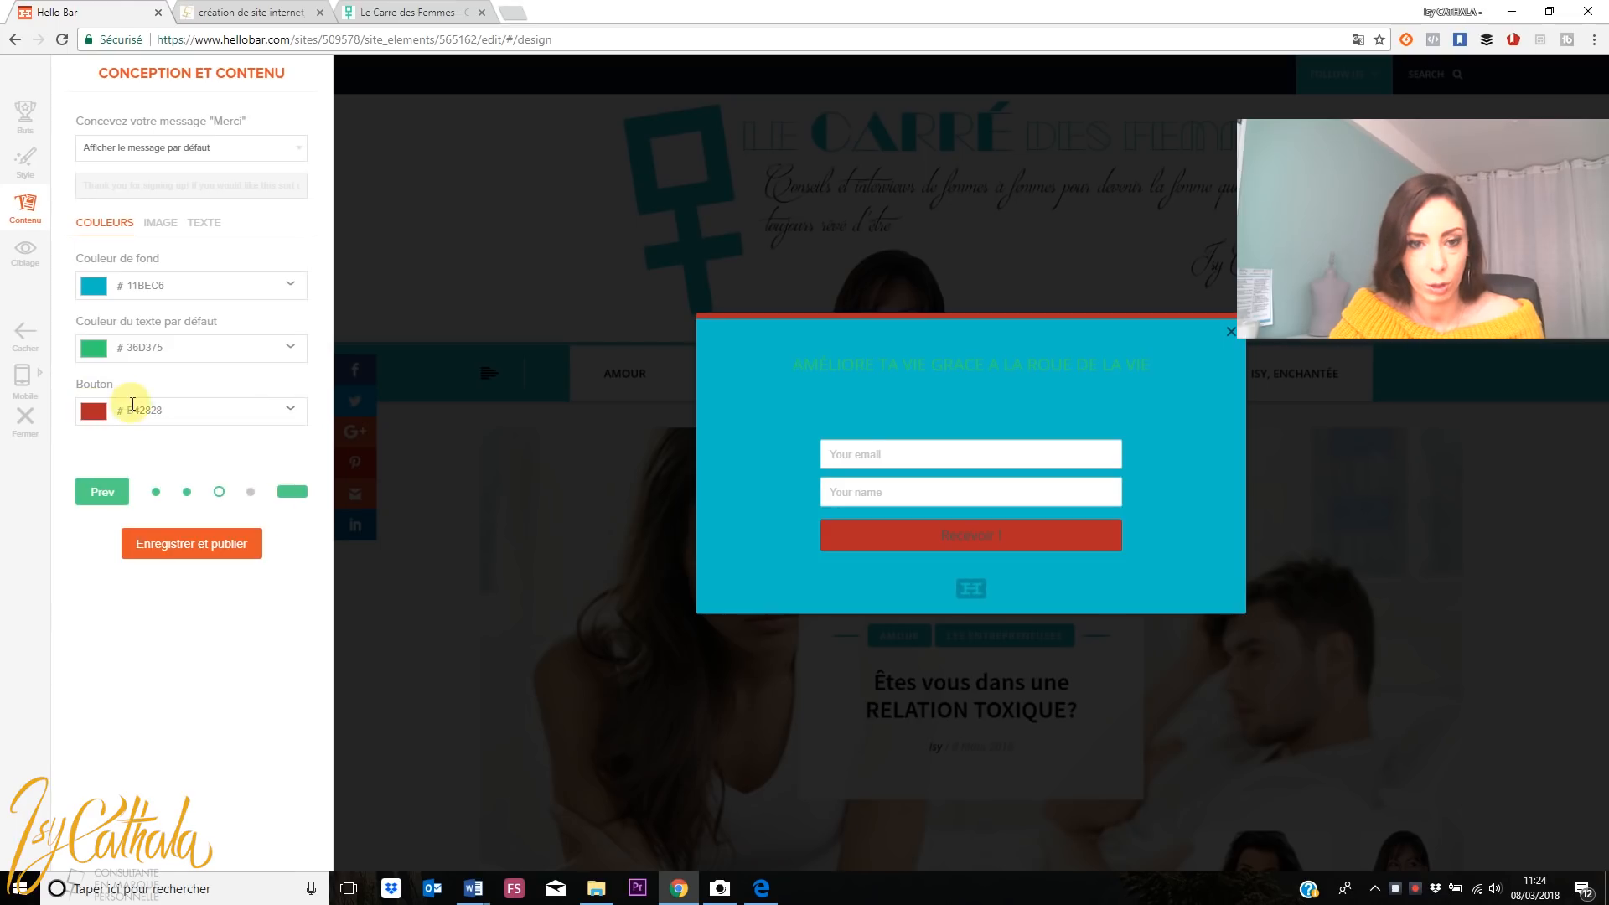
click(123, 417)
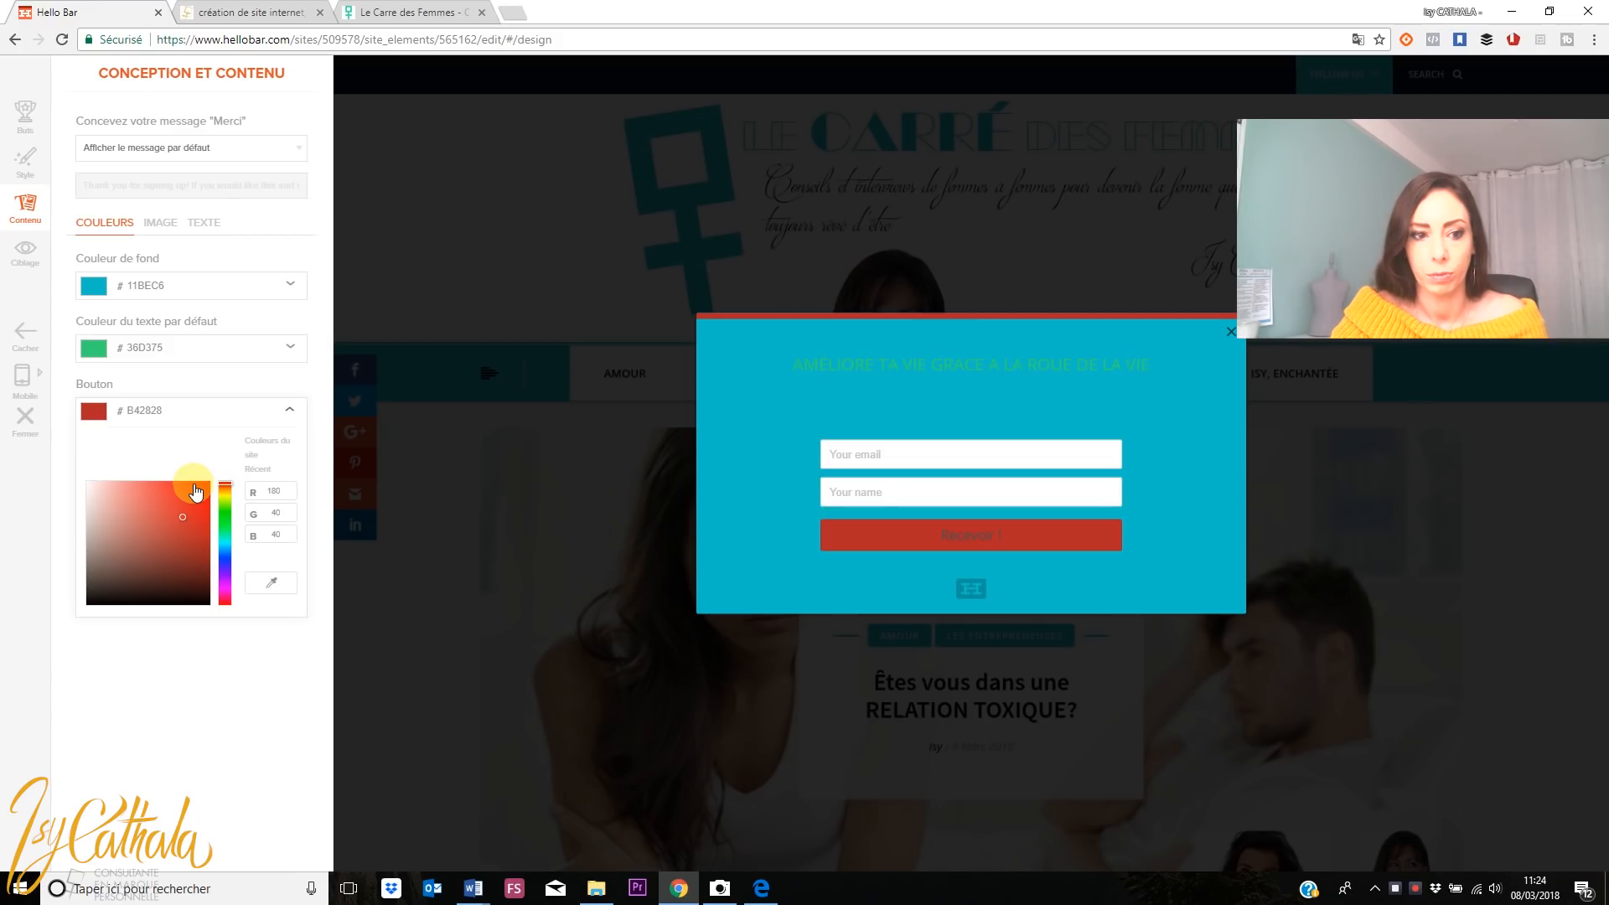
Set the pop-up's background colour to the turquoise sampled from the website's menu band
click(90, 299)
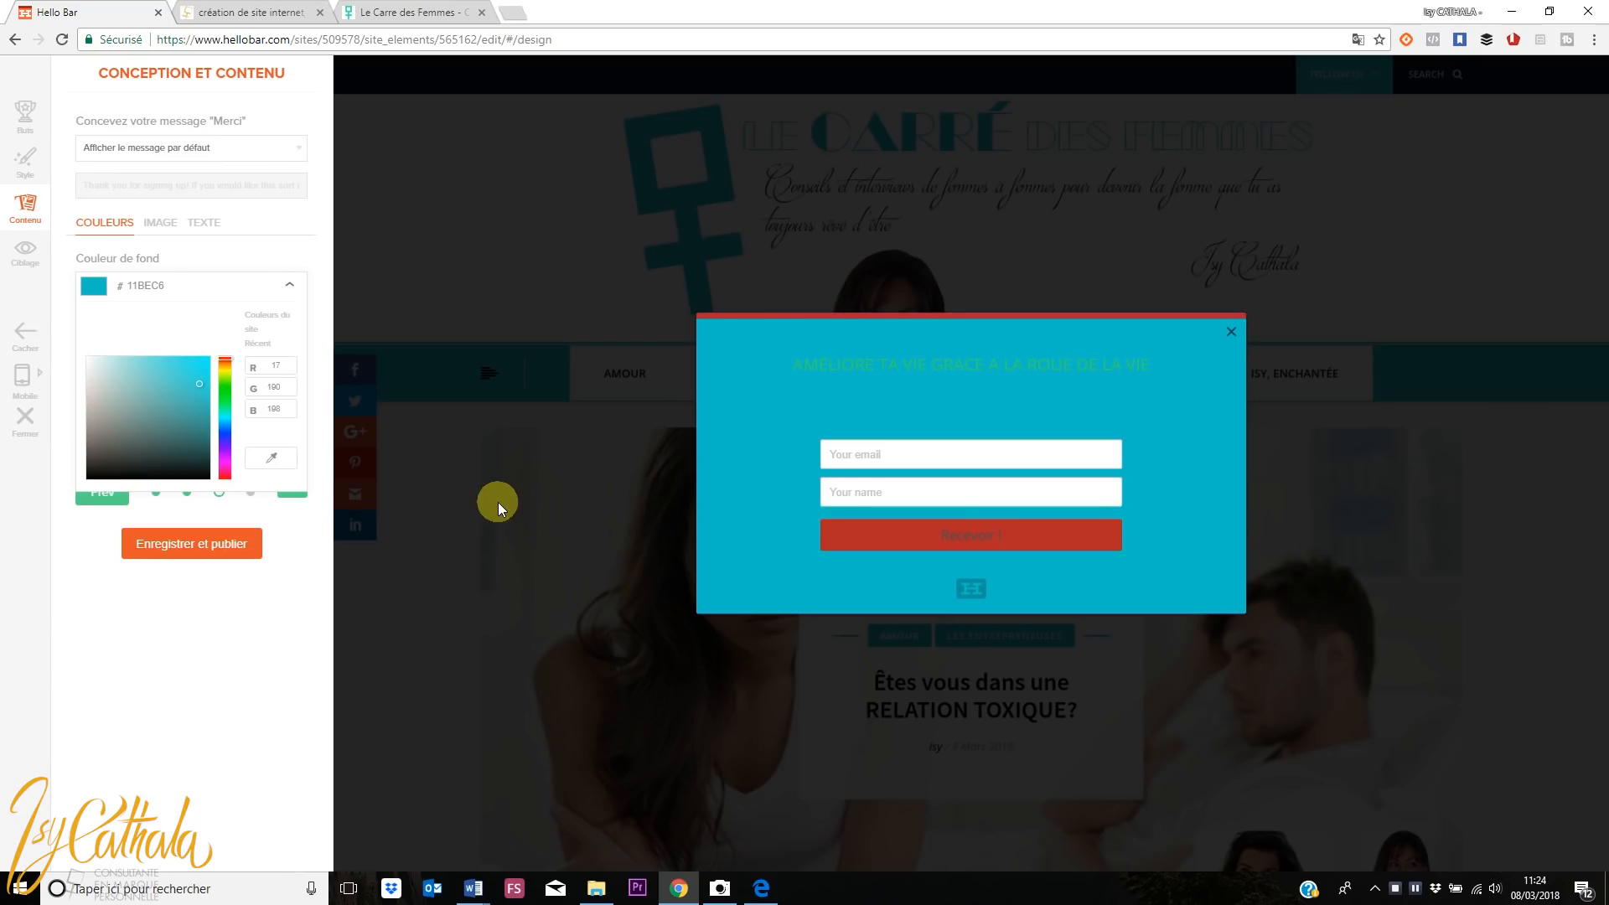
click(264, 465)
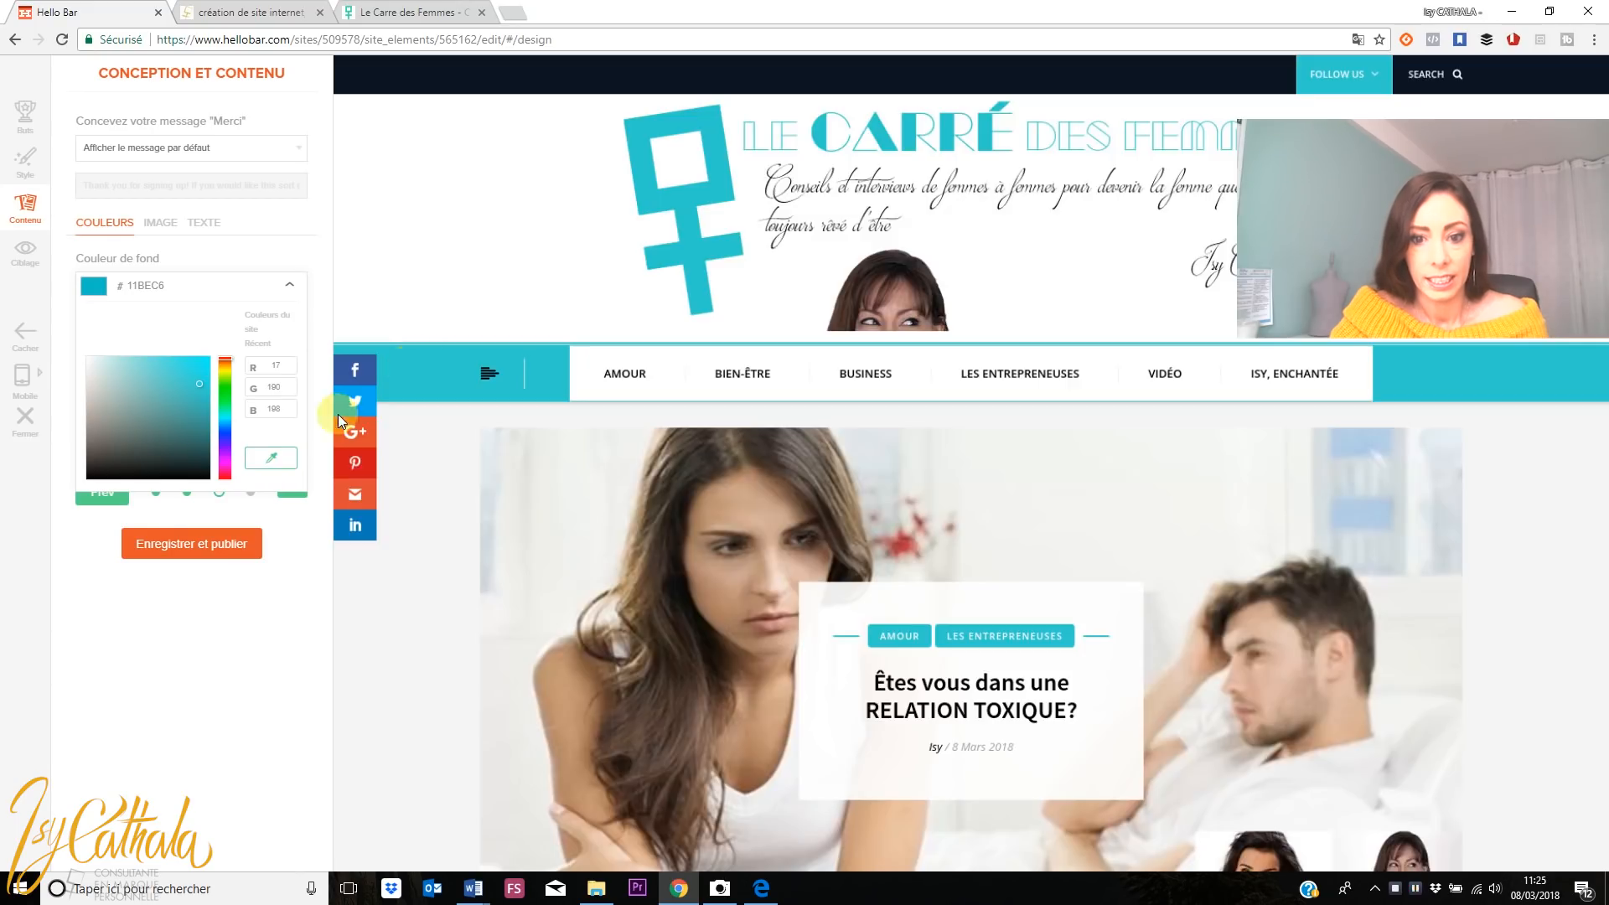
click(426, 363)
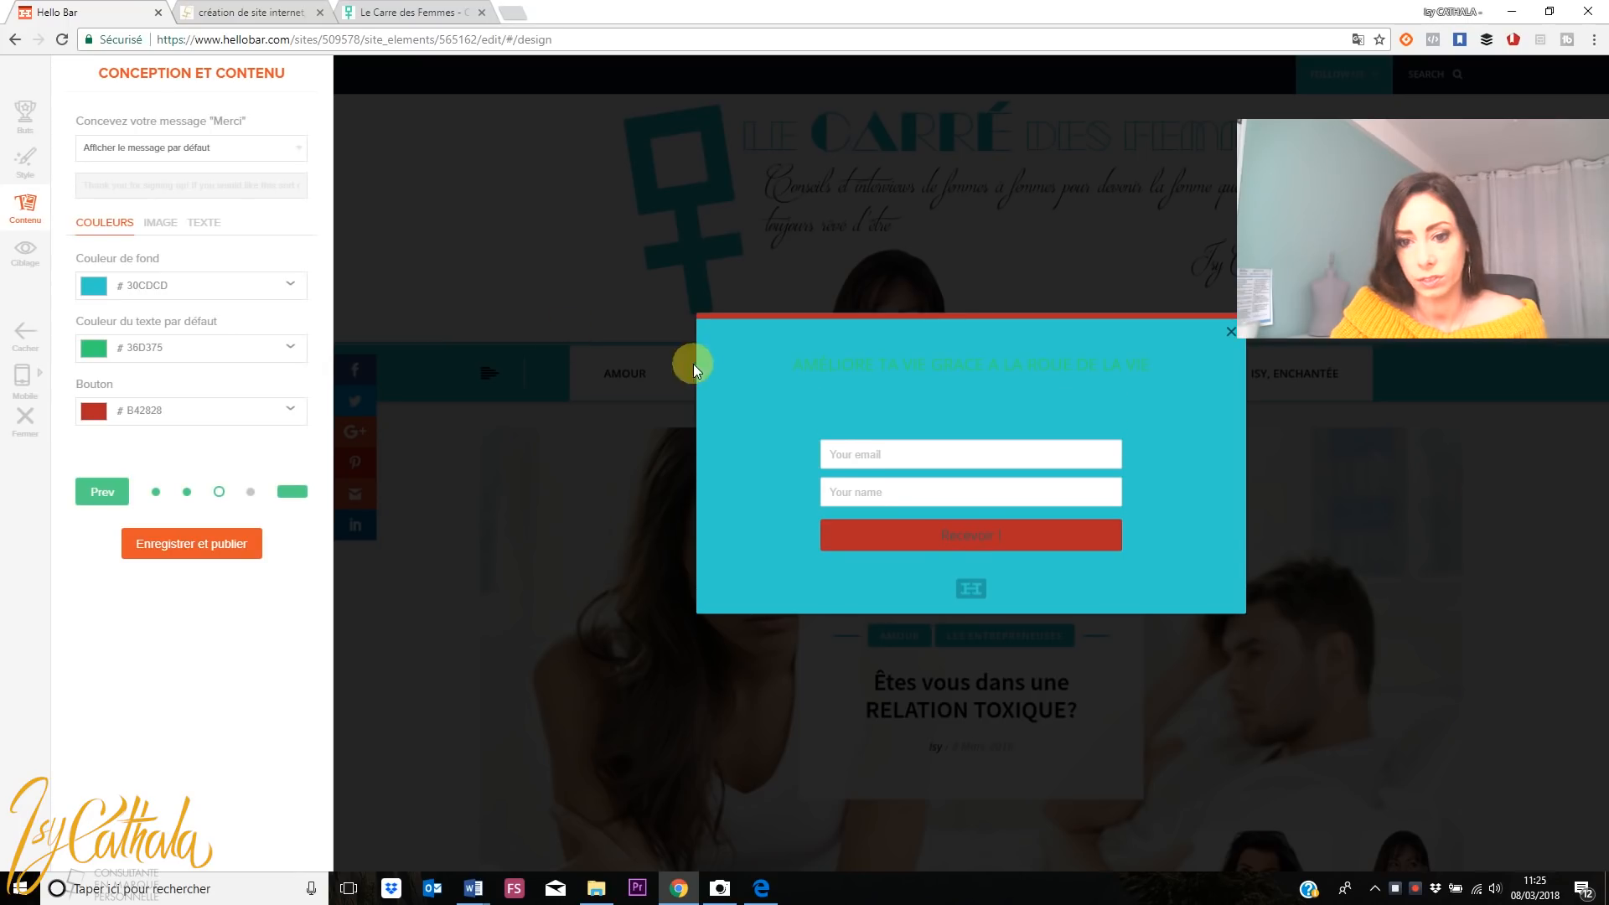
click(765, 388)
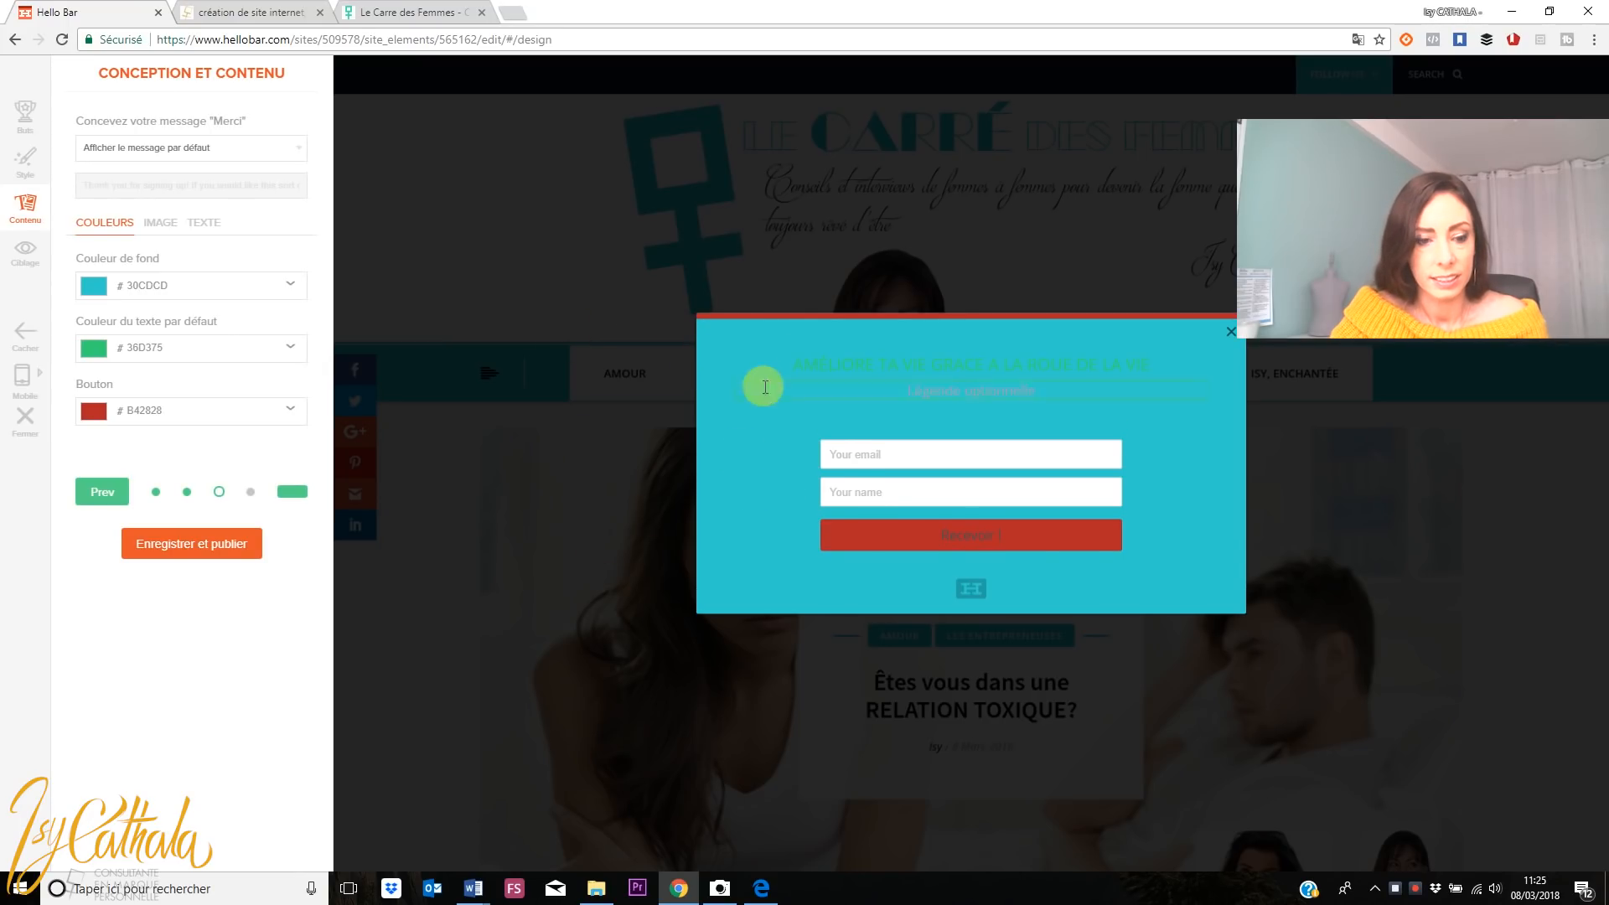
Set the pop-up's default text colour and button colour to white FFFFFF, sampled from the website's header background
click(285, 348)
click(271, 523)
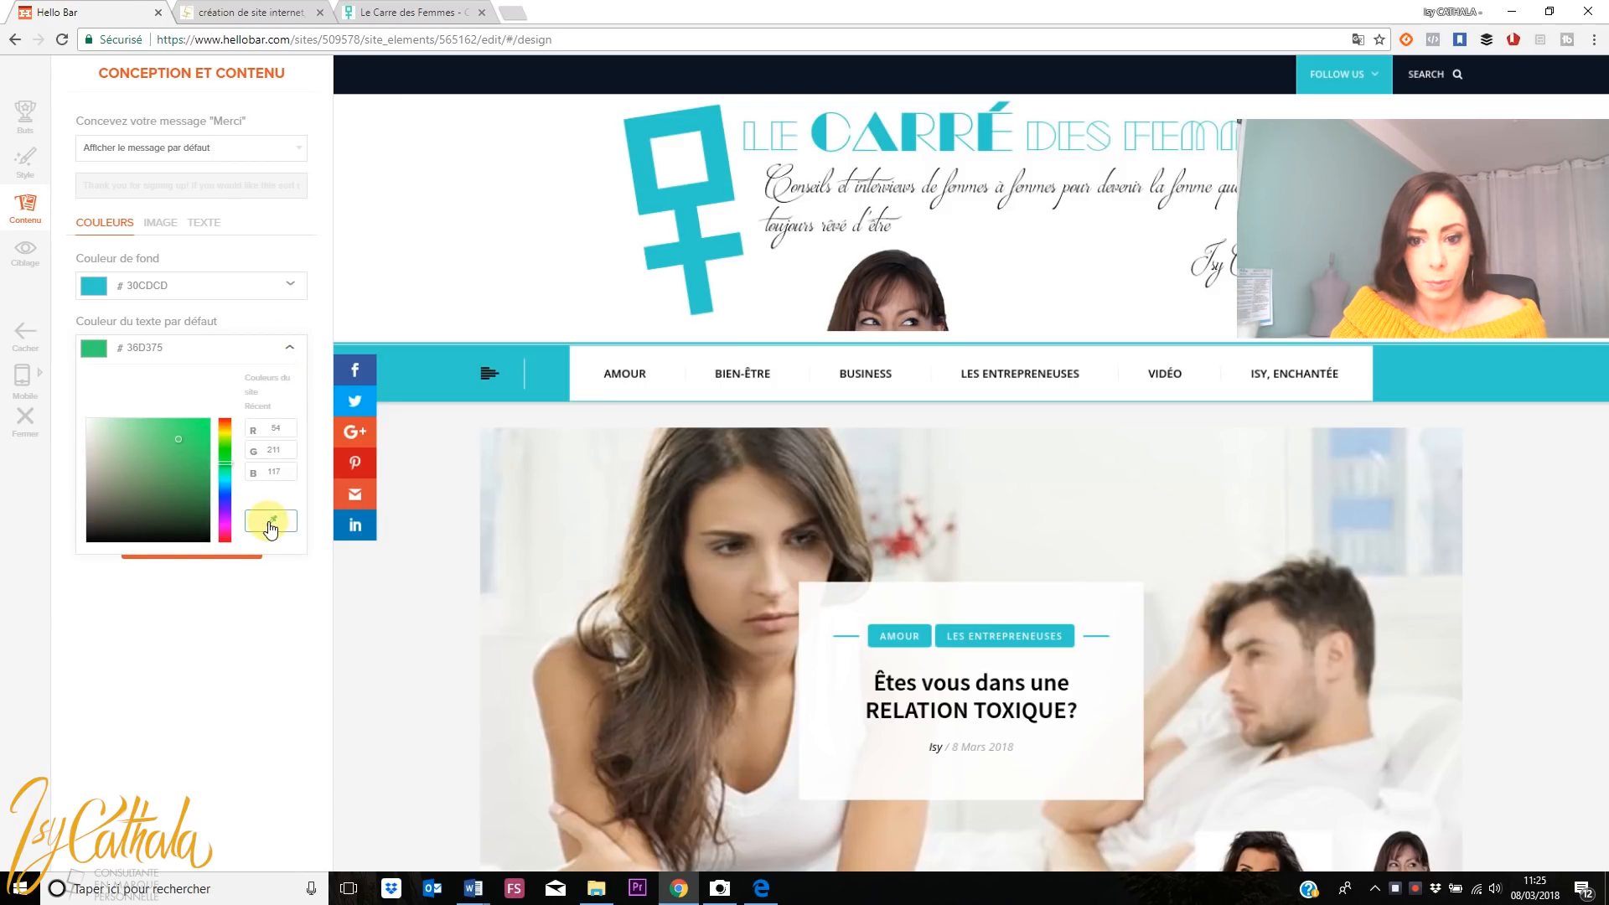
click(409, 195)
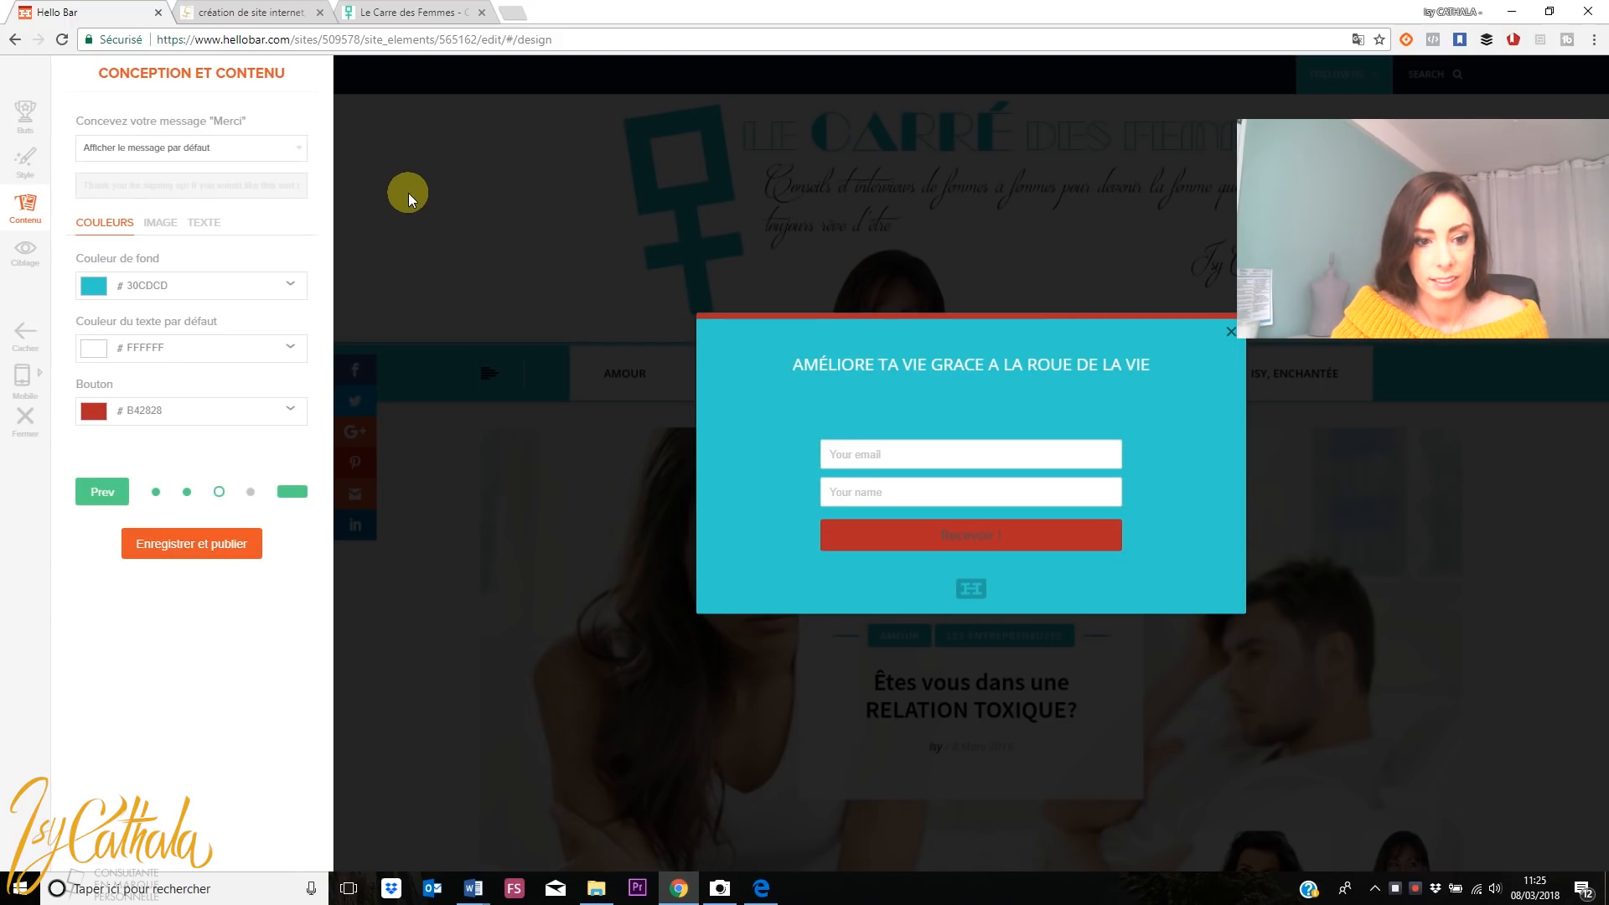
click(96, 410)
click(271, 583)
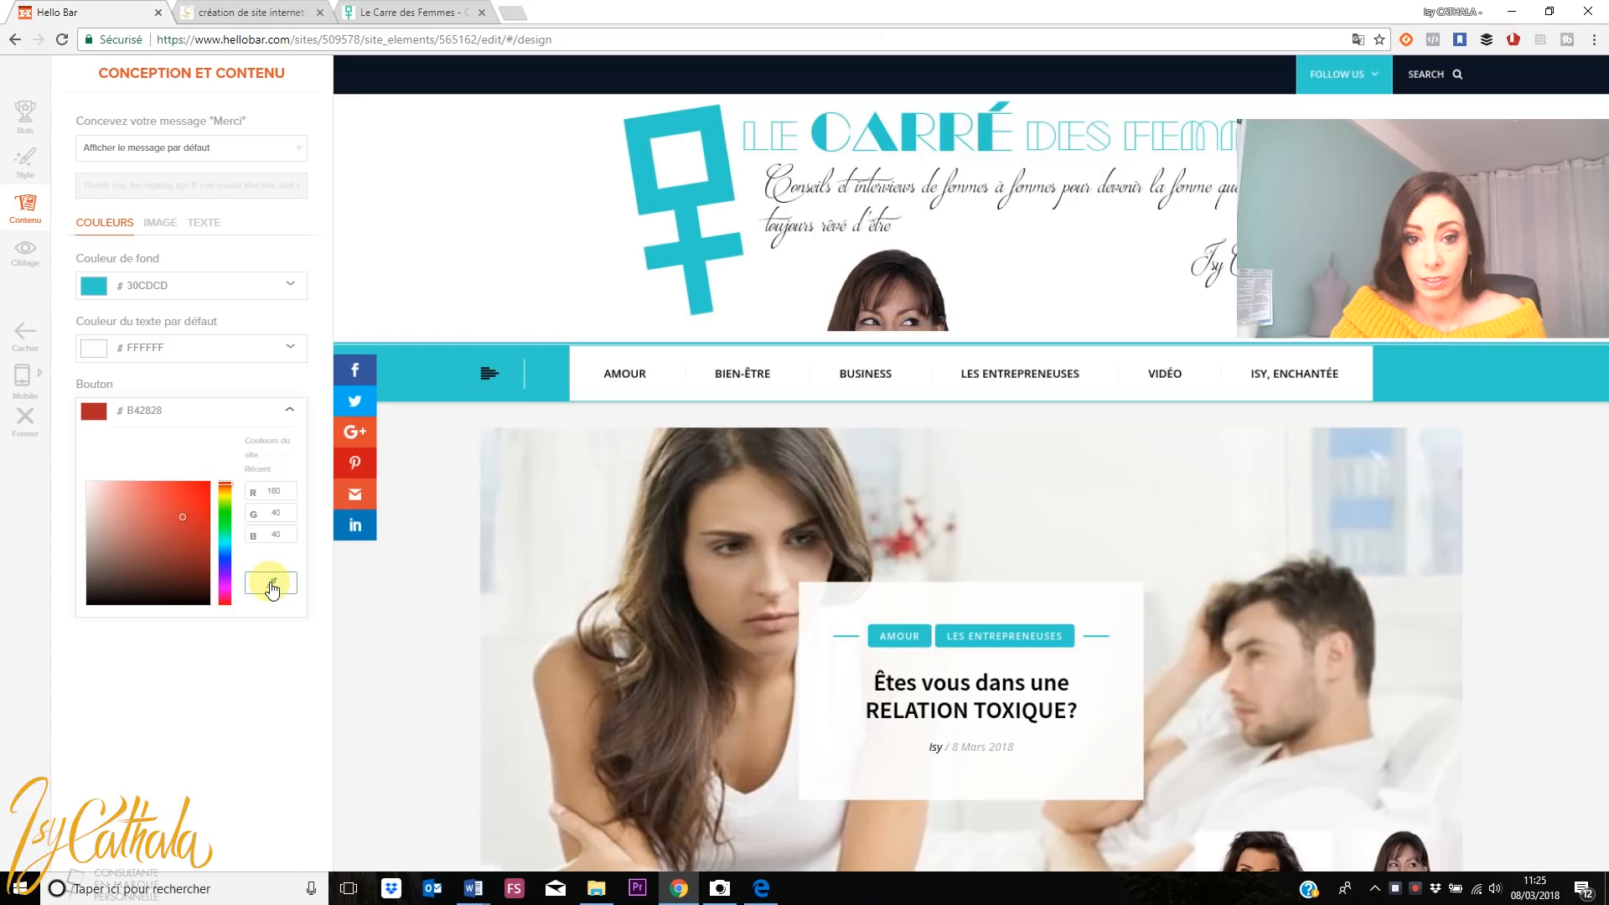
click(530, 248)
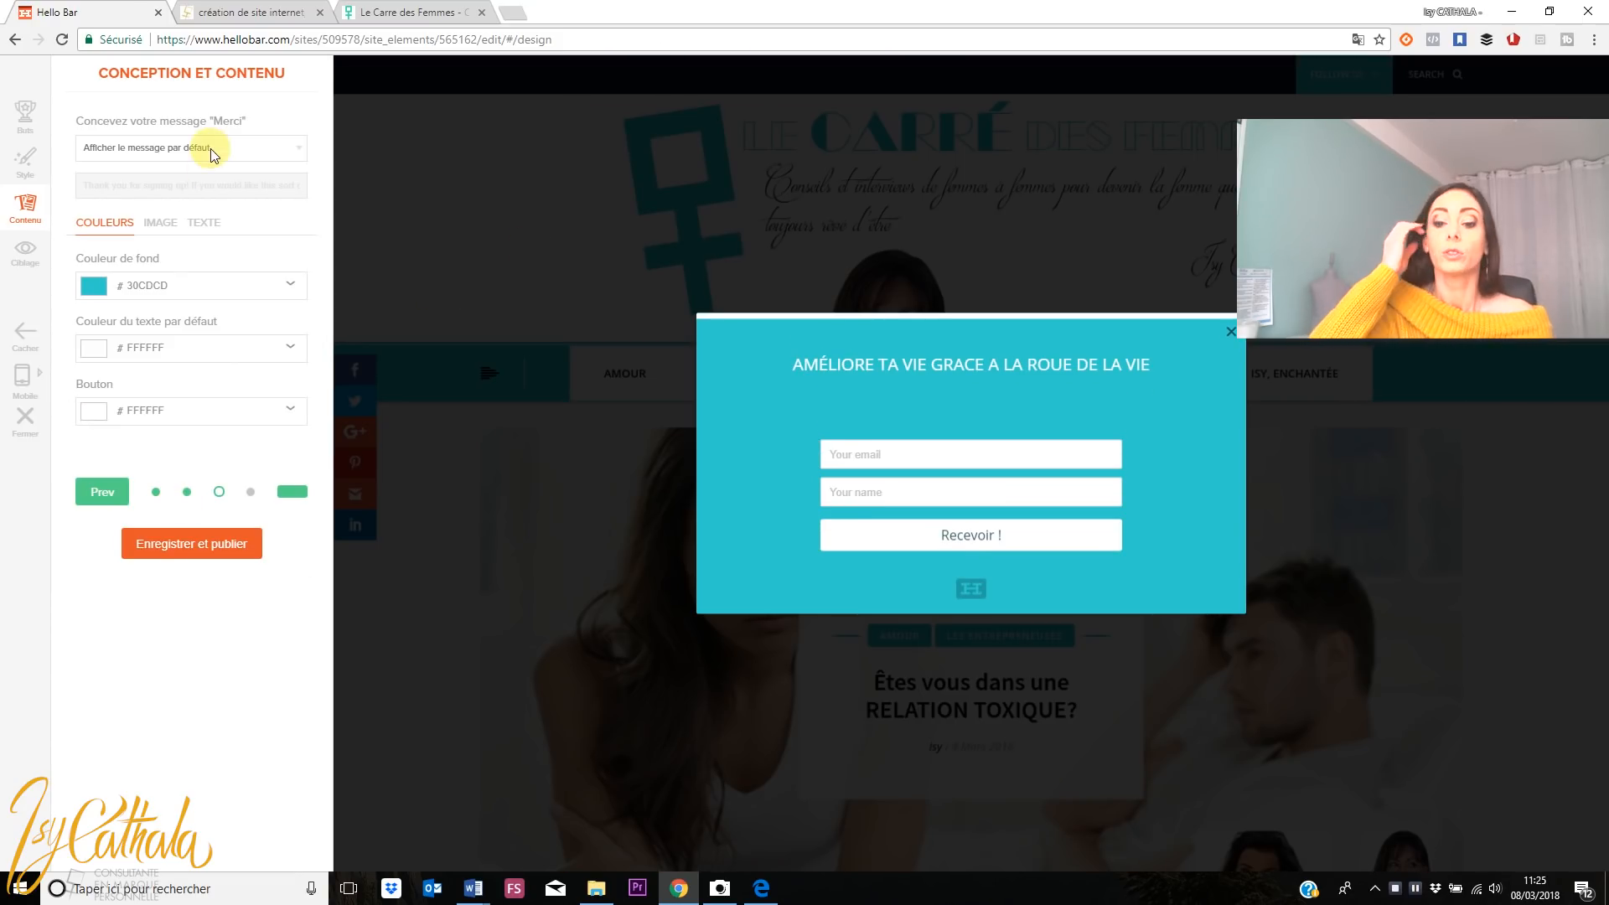
Upload the picture of the smiling woman on the phone from the IMAGE folder as the pop-up's image
click(170, 224)
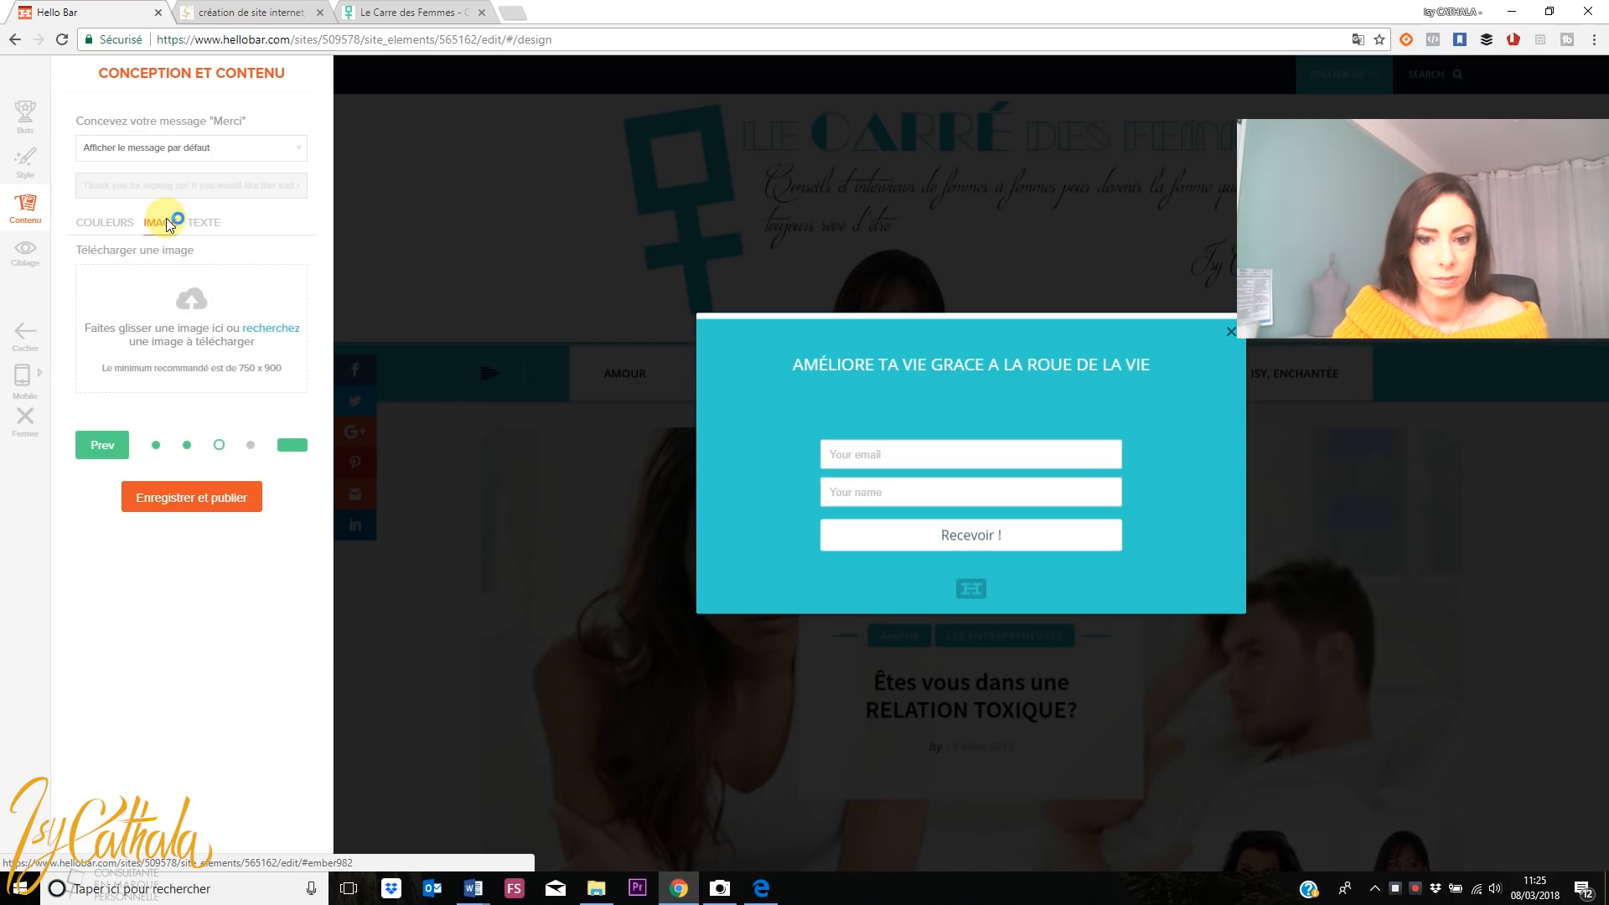
click(270, 330)
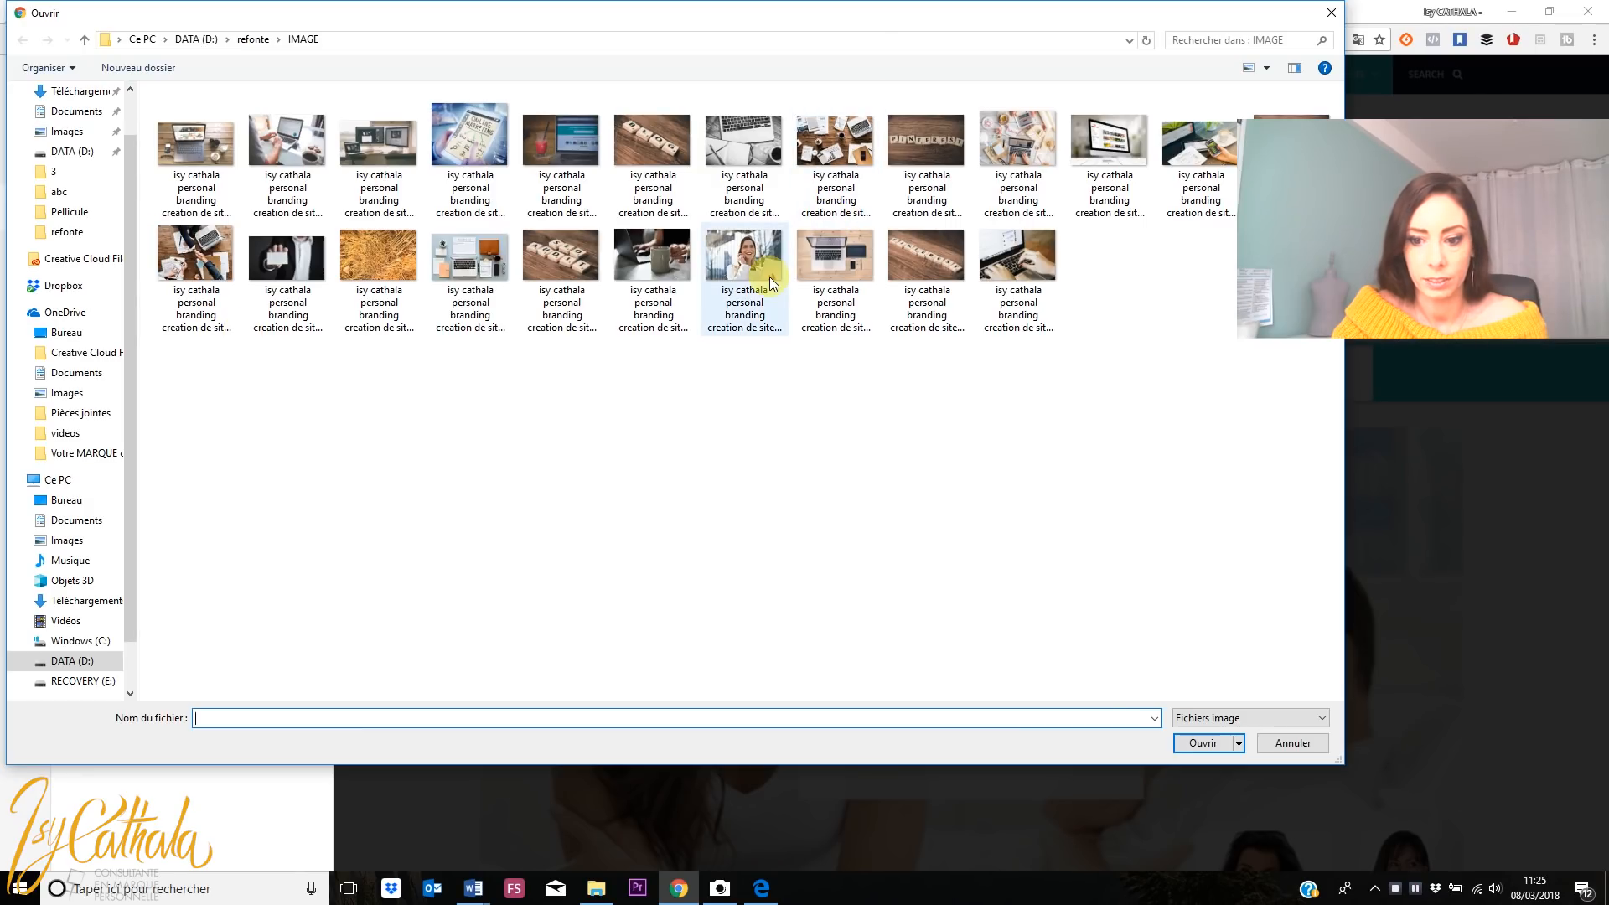
click(743, 260)
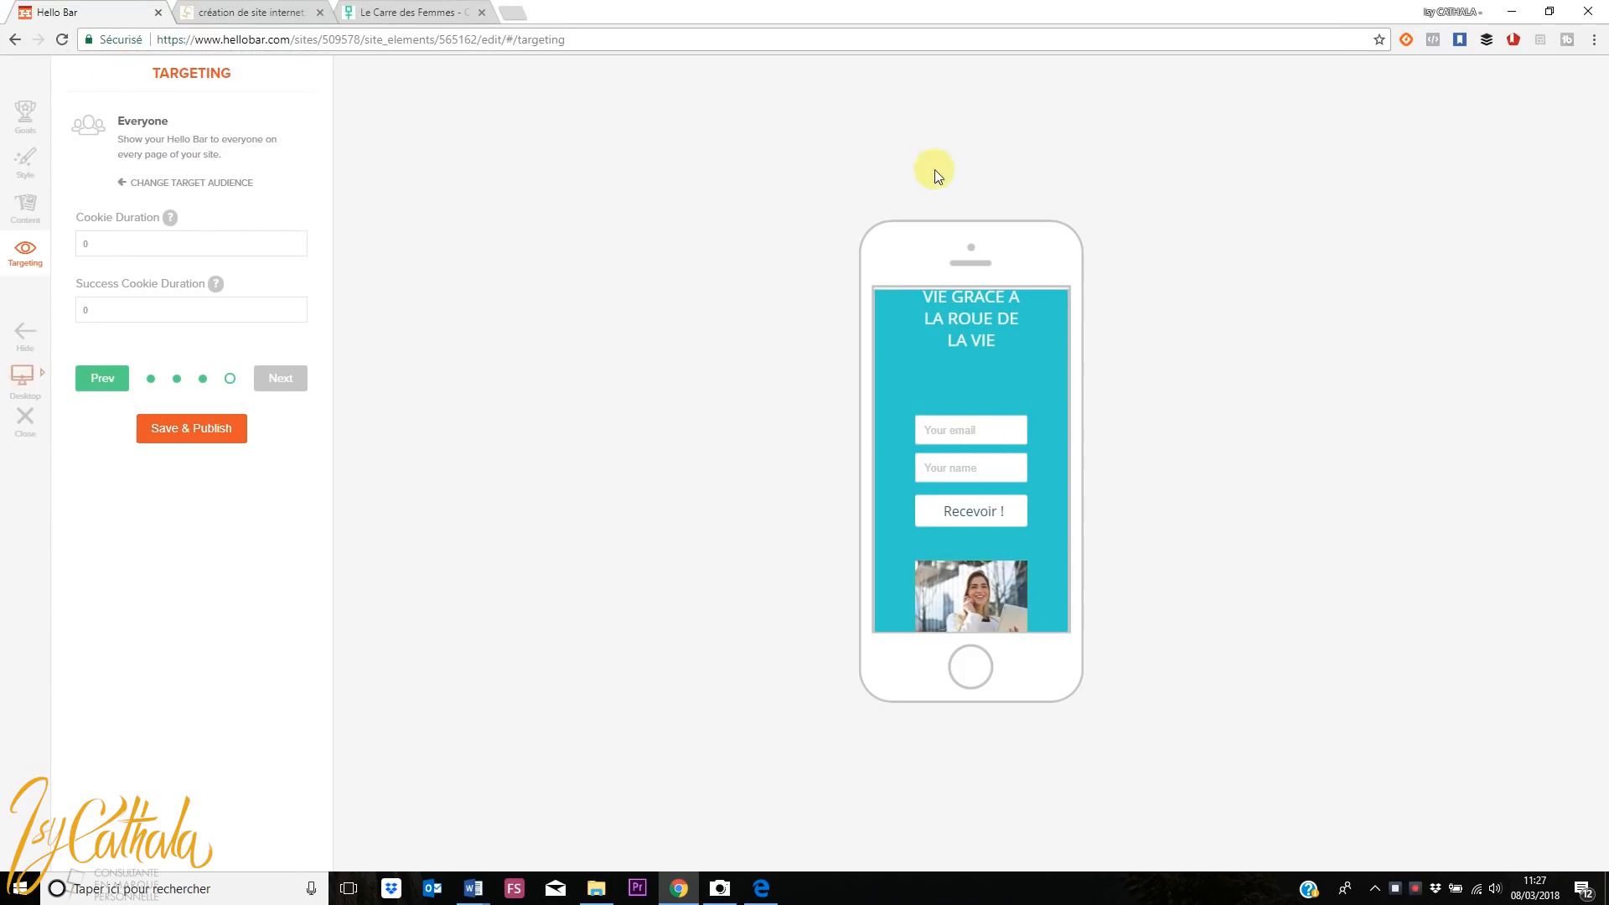
Return to the pop-up's image settings and switch the preview from mobile to desktop
click(16, 219)
click(142, 225)
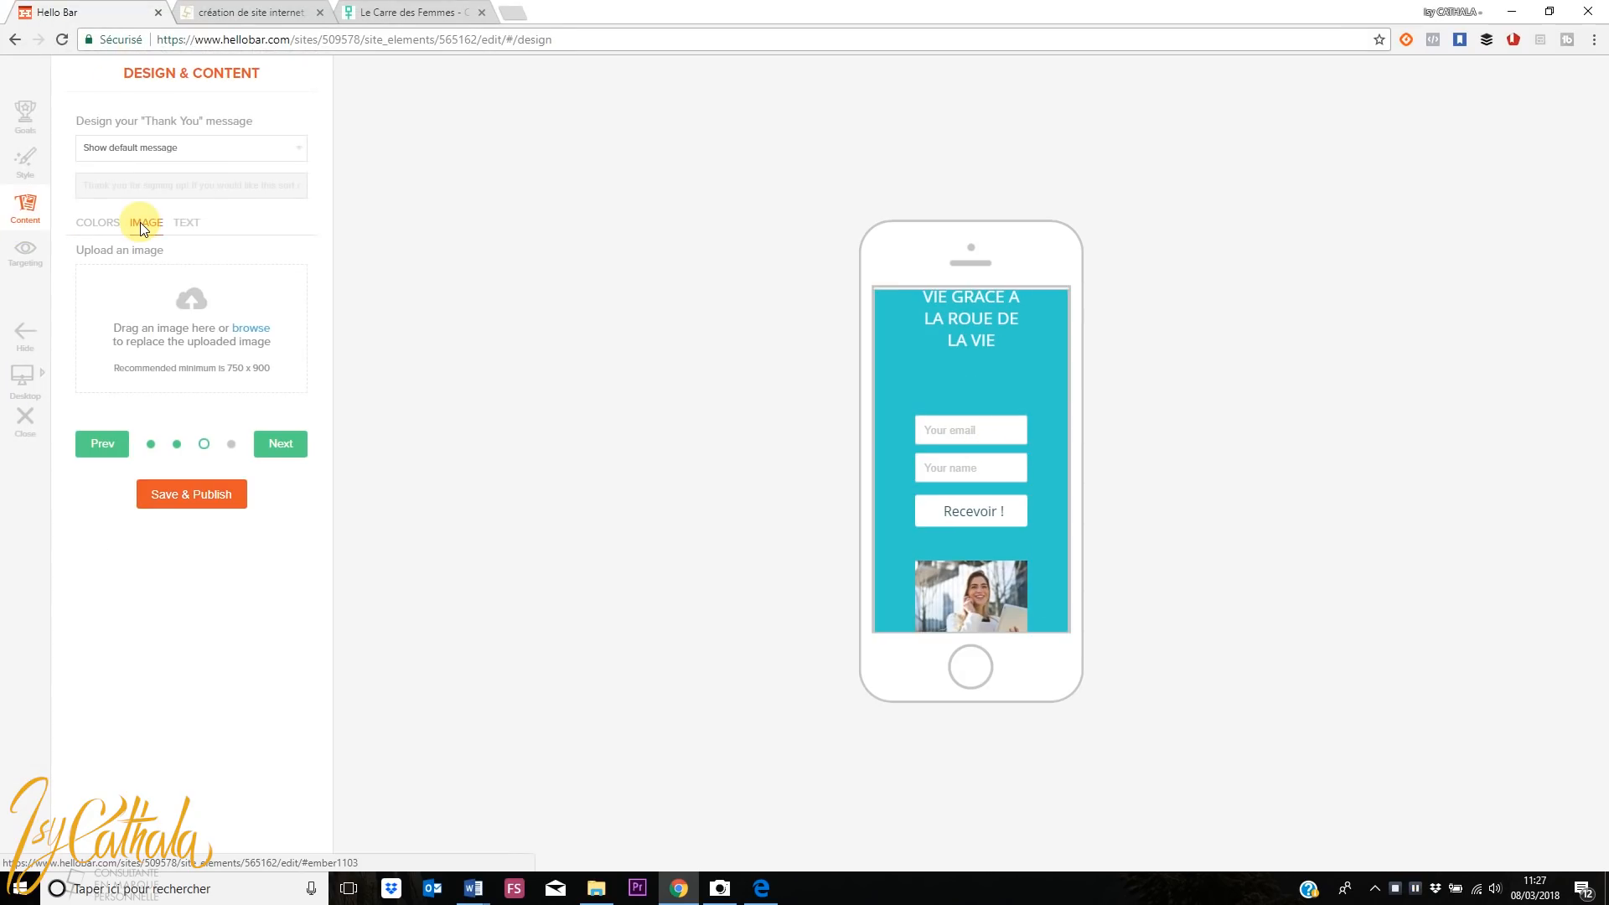
click(23, 377)
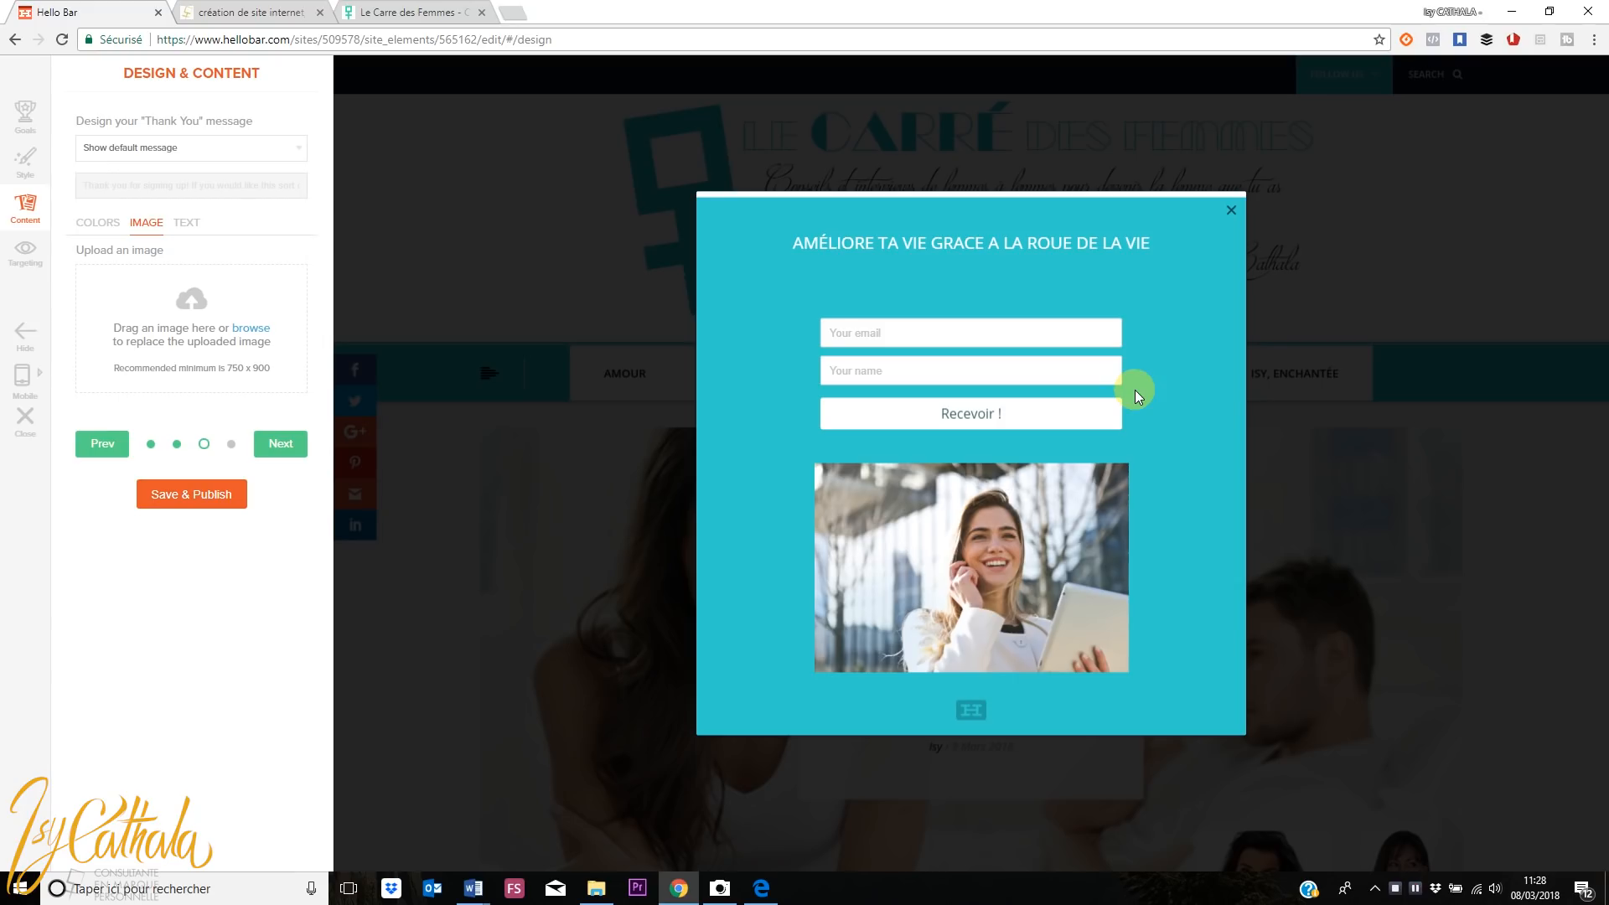
Enter "hello" as the pop-up's optional caption below the headline
click(1036, 272)
drag(1038, 273, 931, 281)
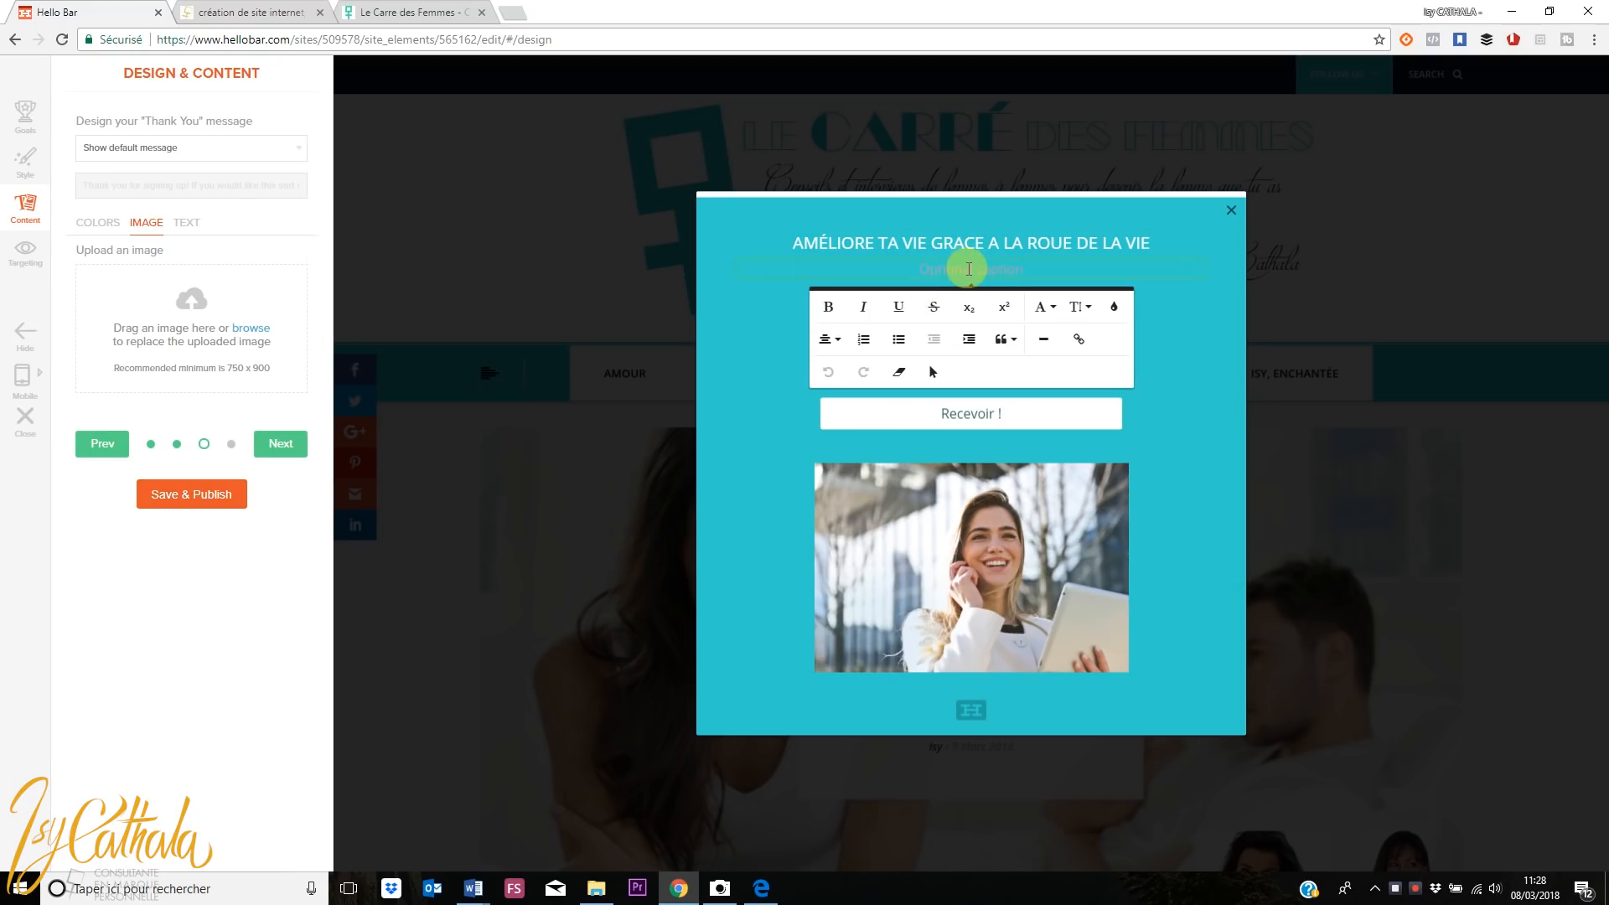
text(k)
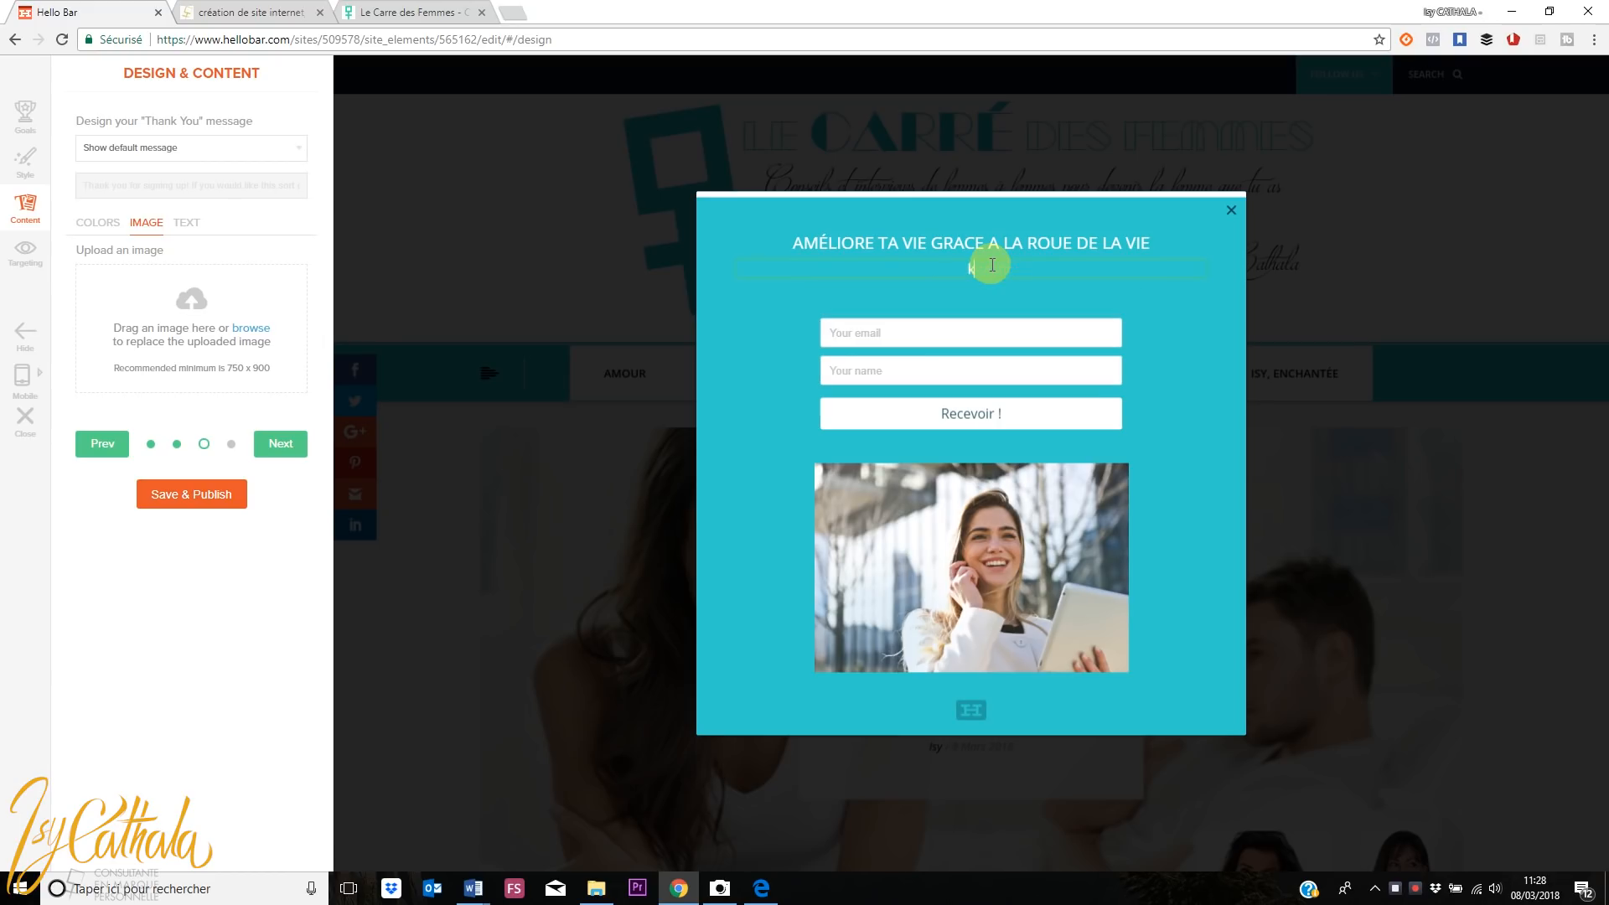
click(993, 265)
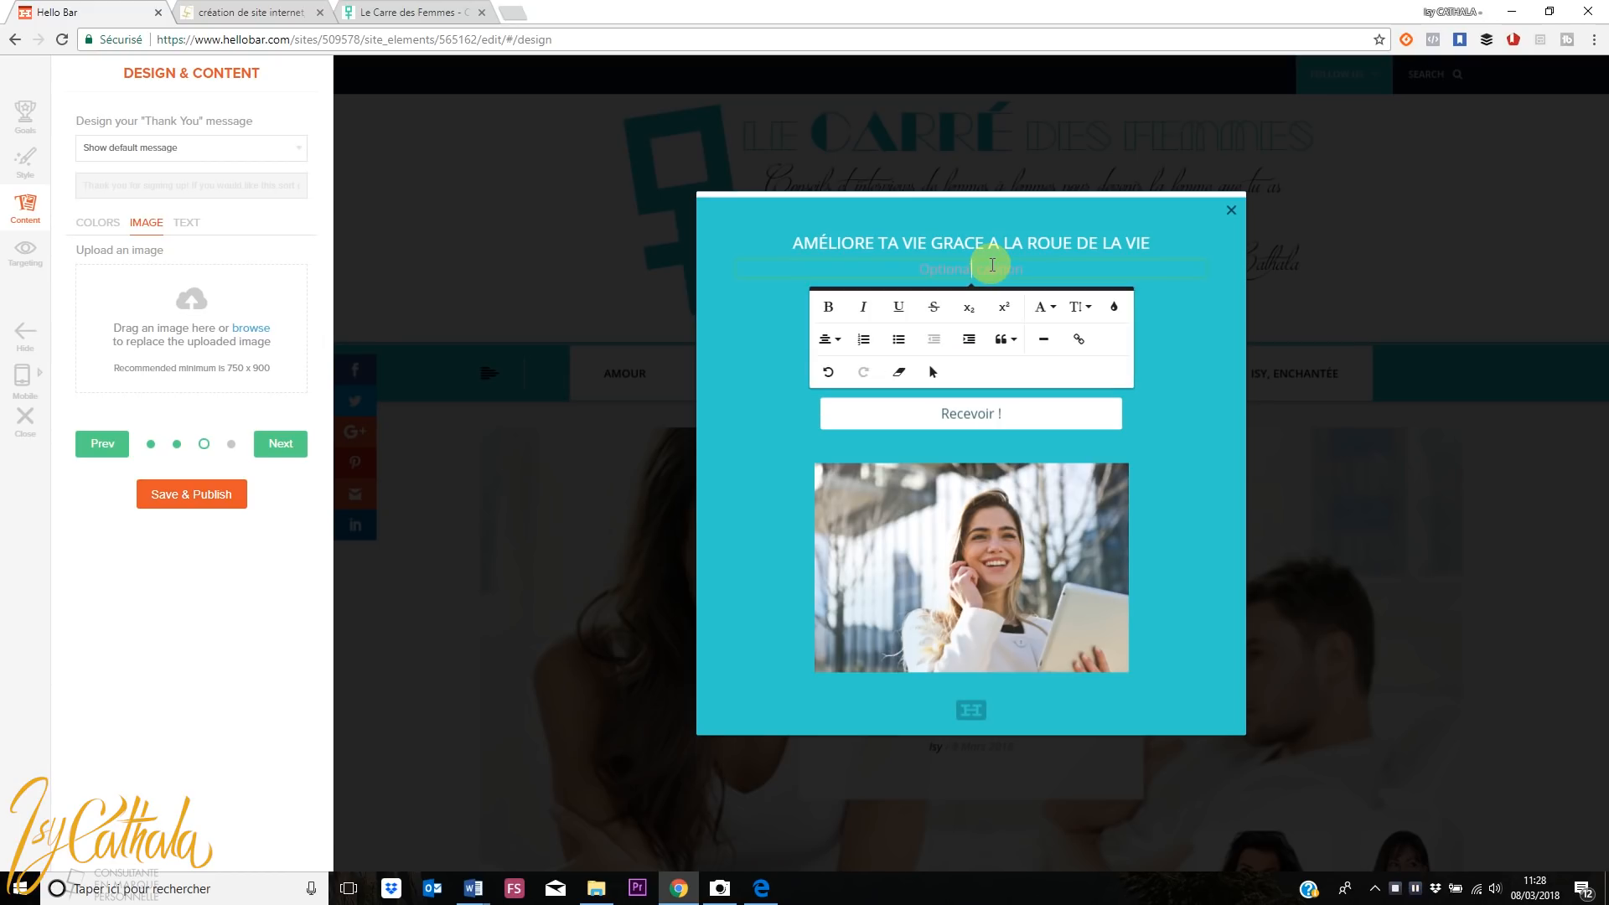
text(hello)
click(992, 265)
click(1194, 362)
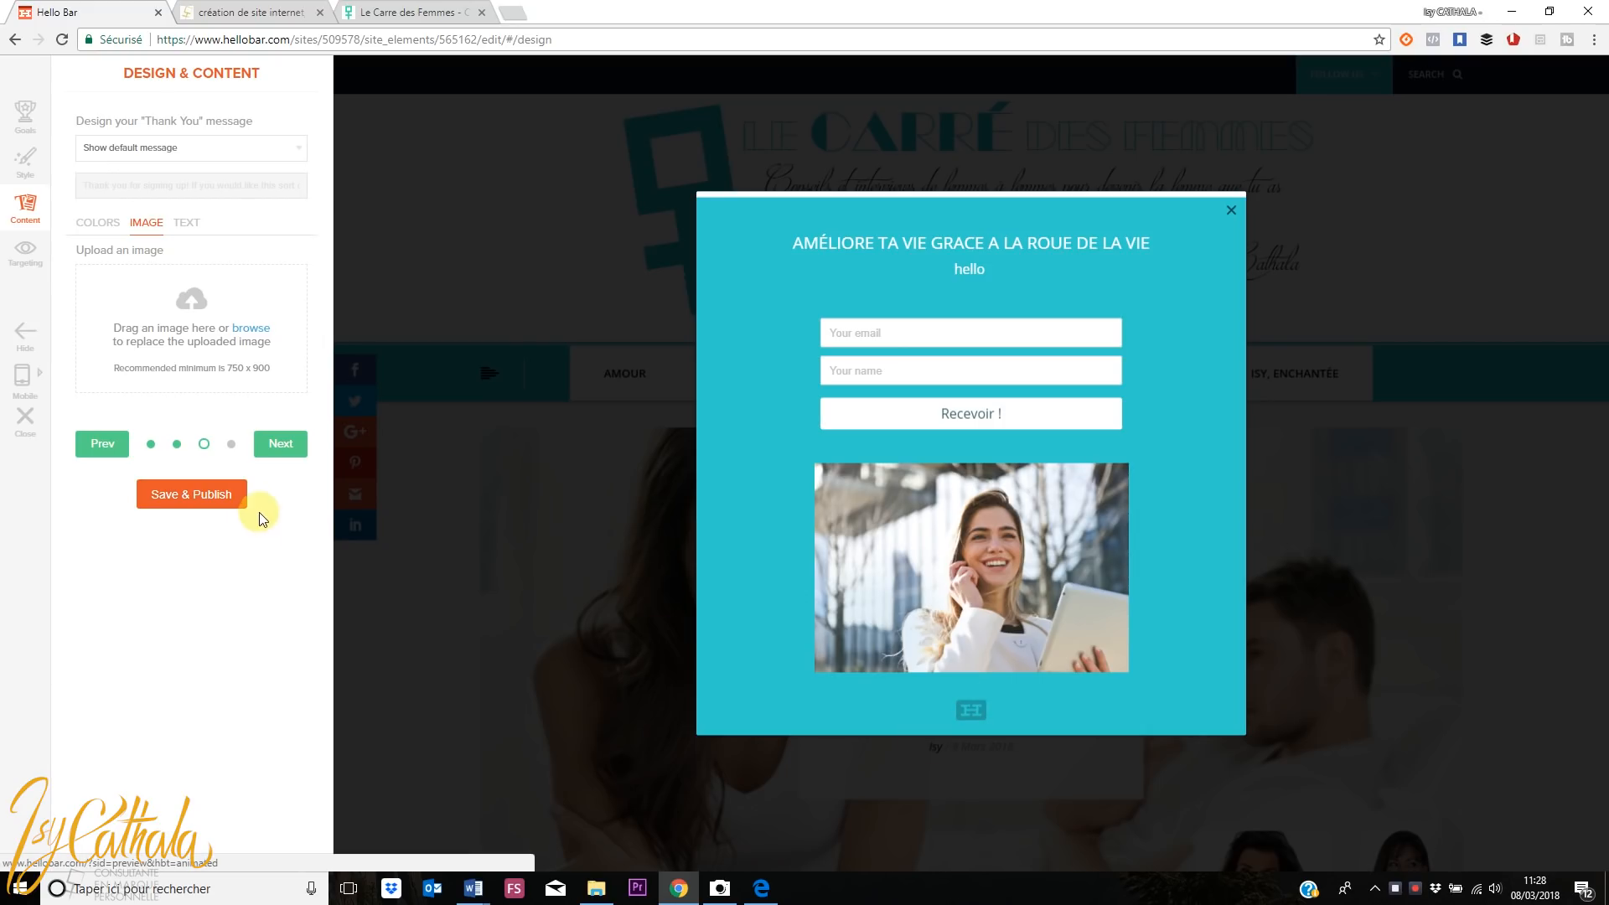
Check the pop-up with its caption and image in the mobile preview, and return to the desktop preview
click(34, 381)
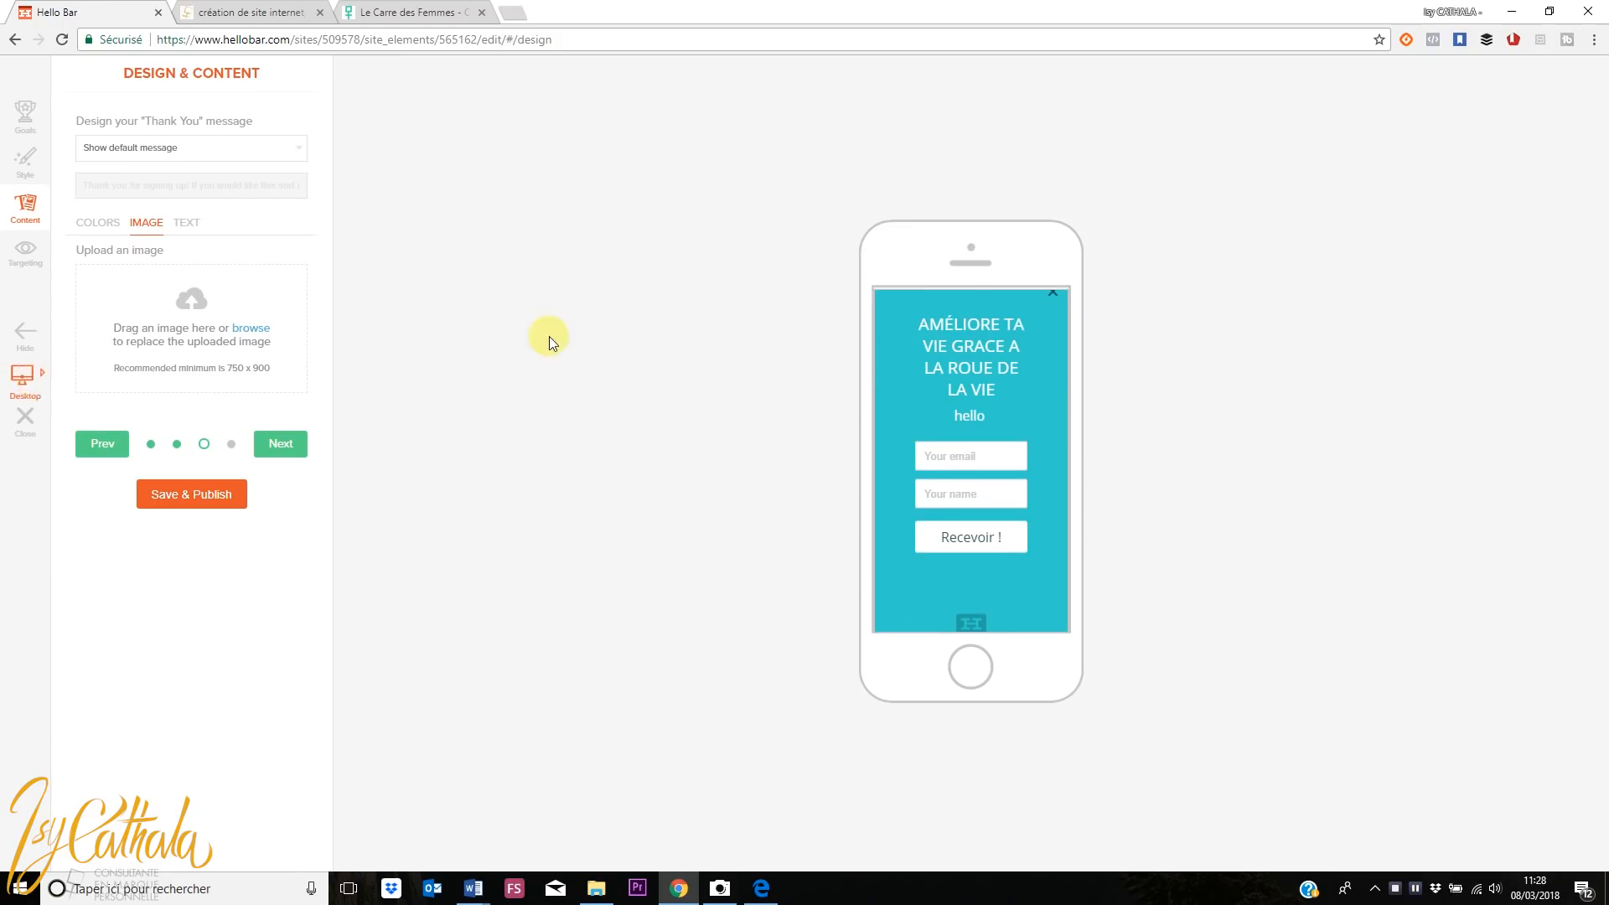
double_click(1051, 408)
click(1050, 391)
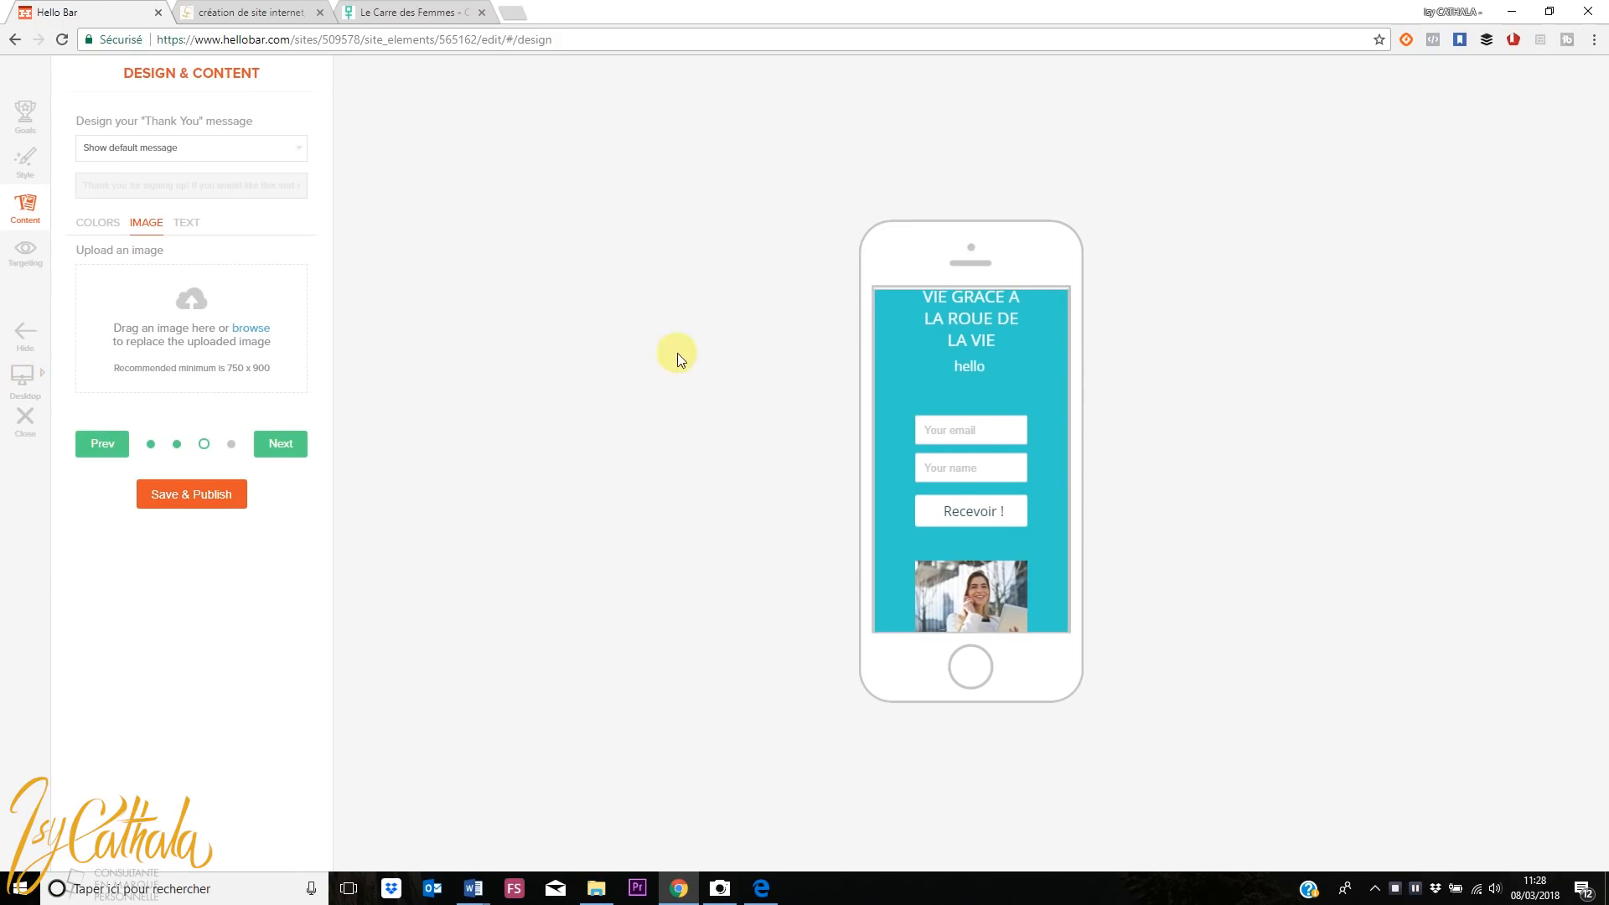
click(29, 373)
Review the pop-up's display timing options in the style settings and keep Immediately
click(25, 252)
click(25, 159)
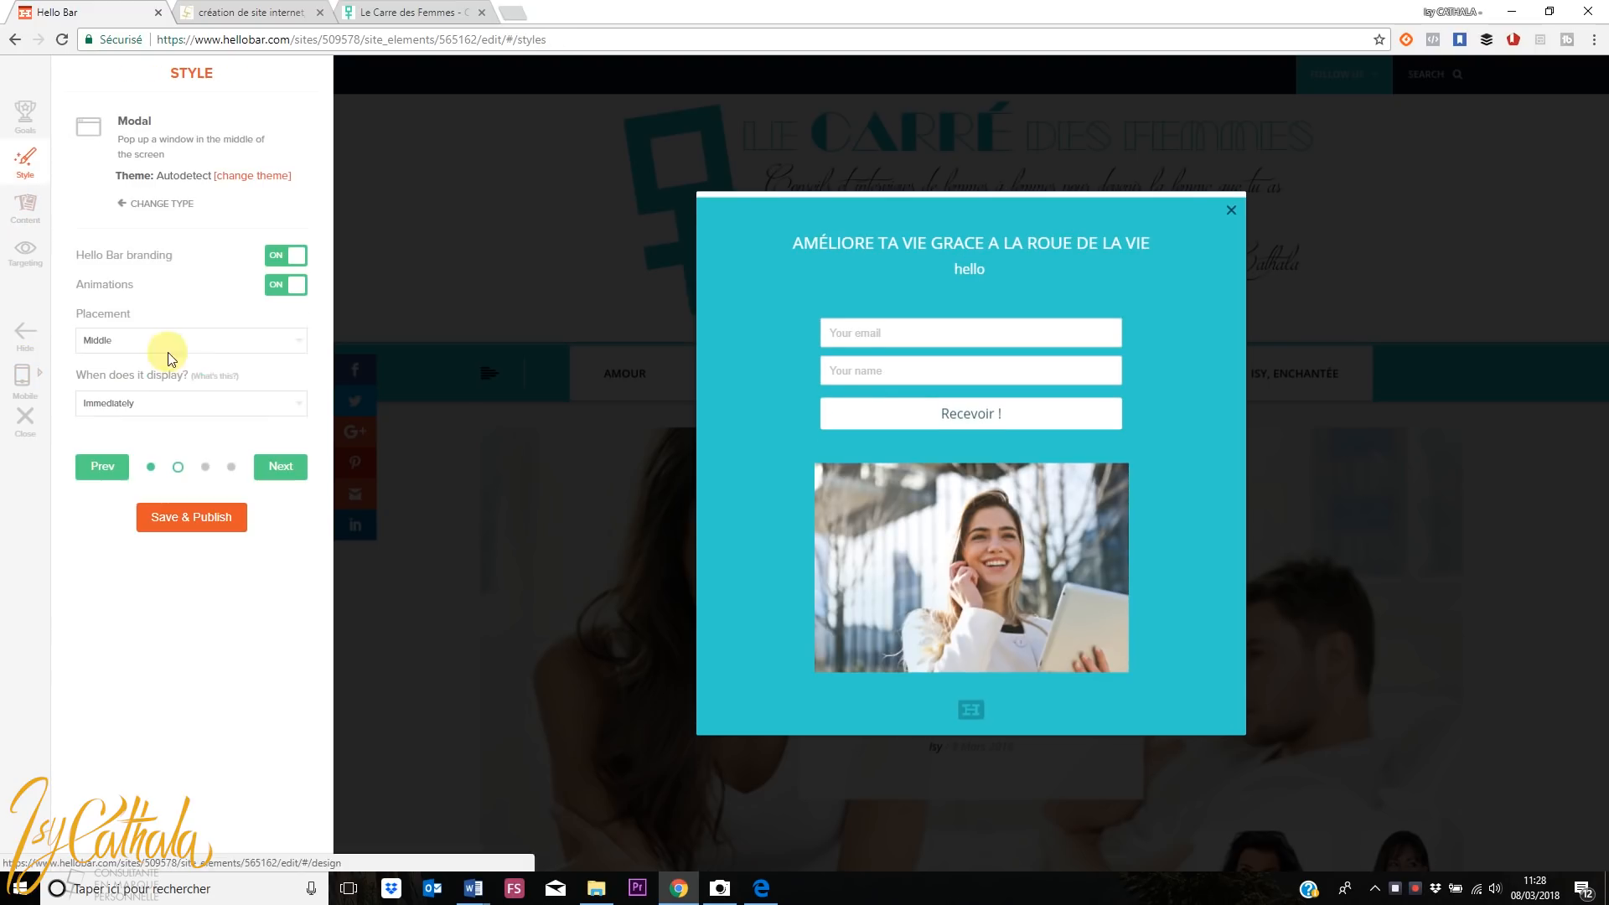
click(248, 404)
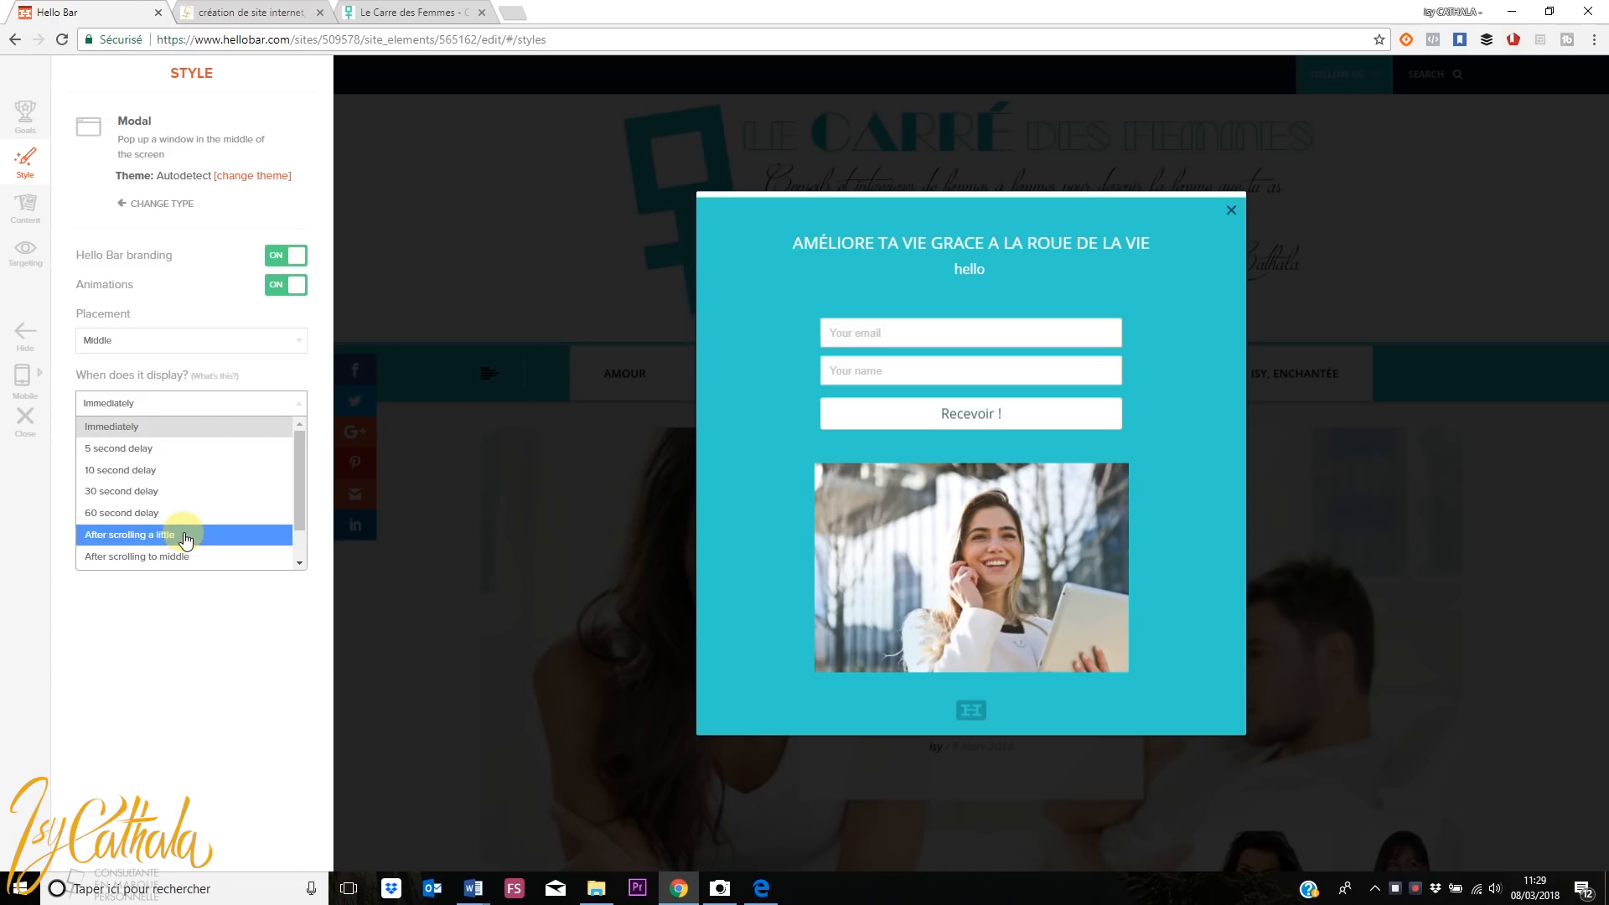
click(188, 425)
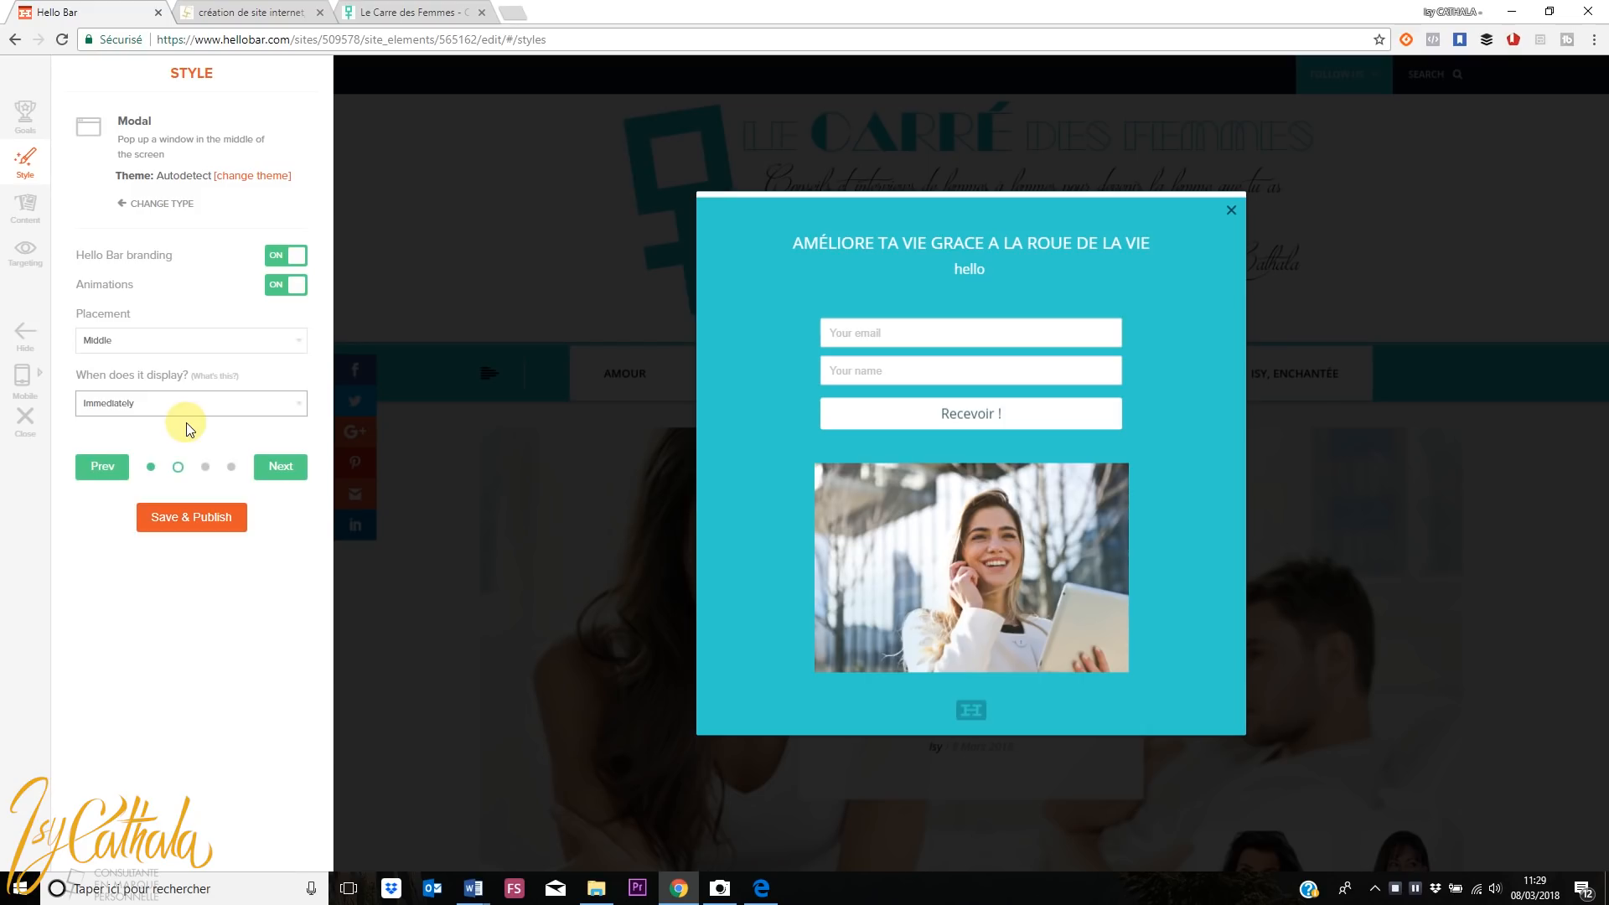
click(171, 521)
Change the element's type from Modal to Slider
click(176, 203)
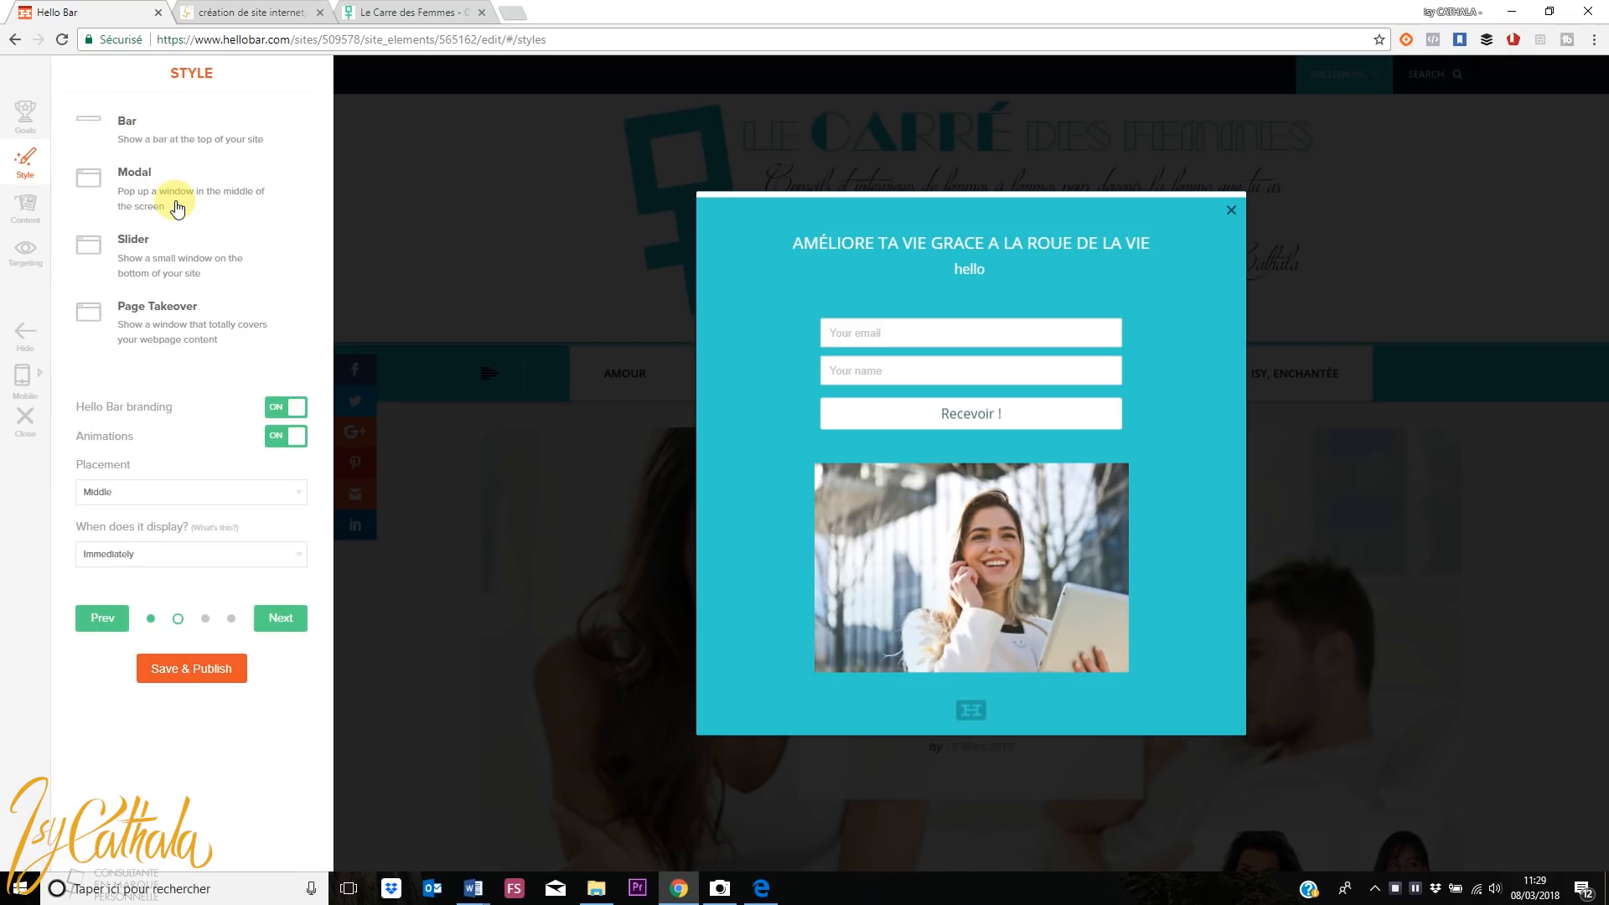
click(133, 257)
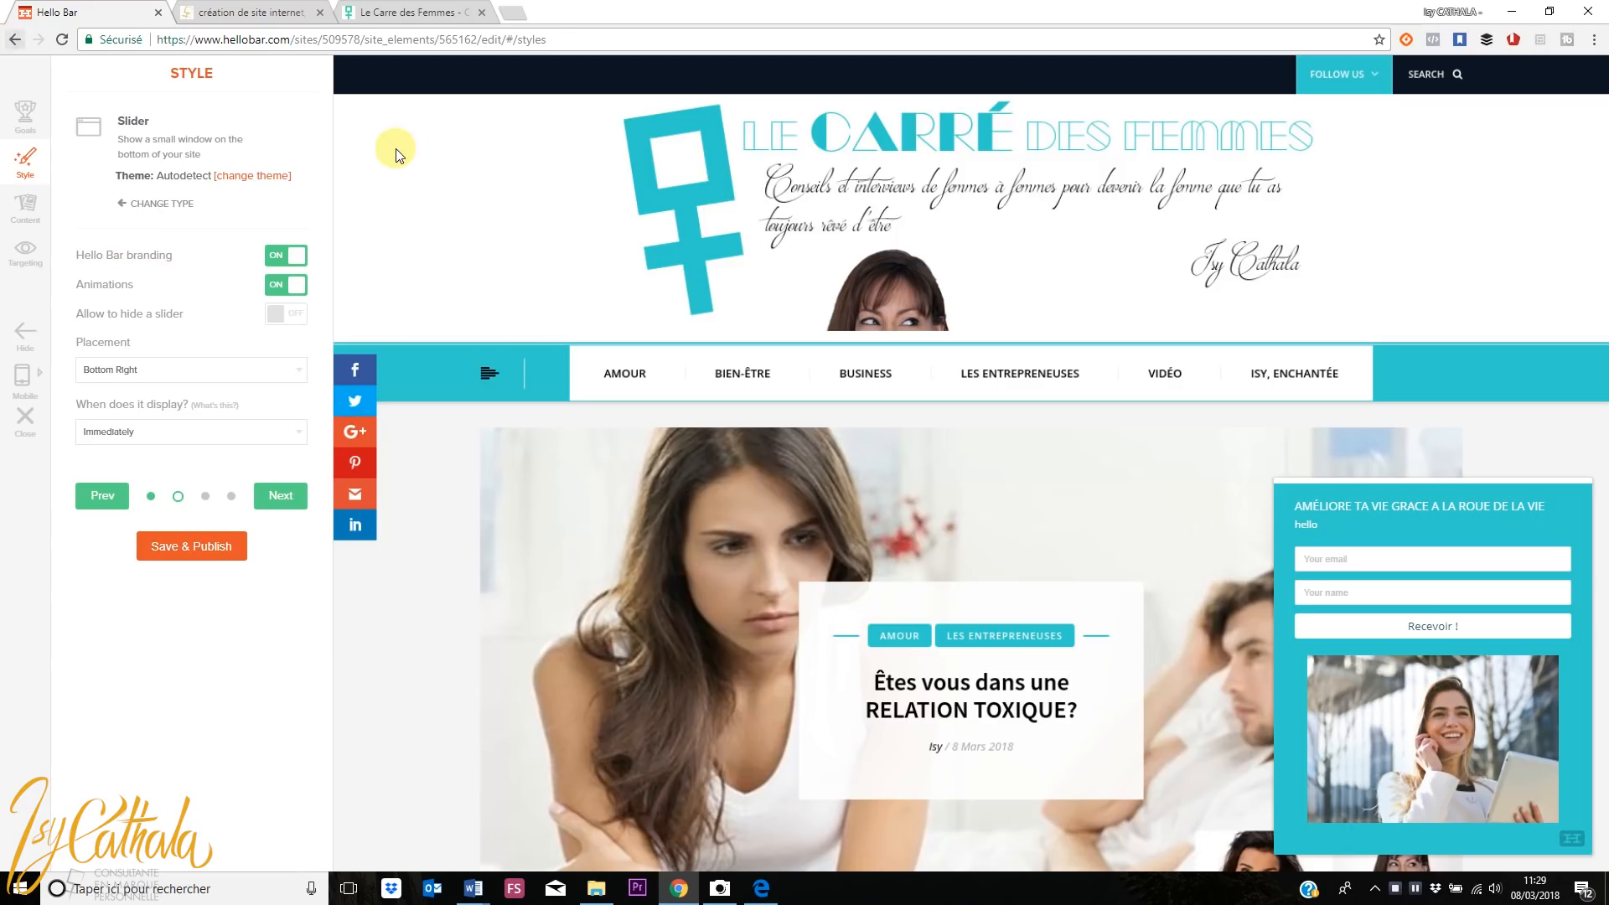
Review the Slider's display timing options and change the element's type to Page Takeover
click(118, 429)
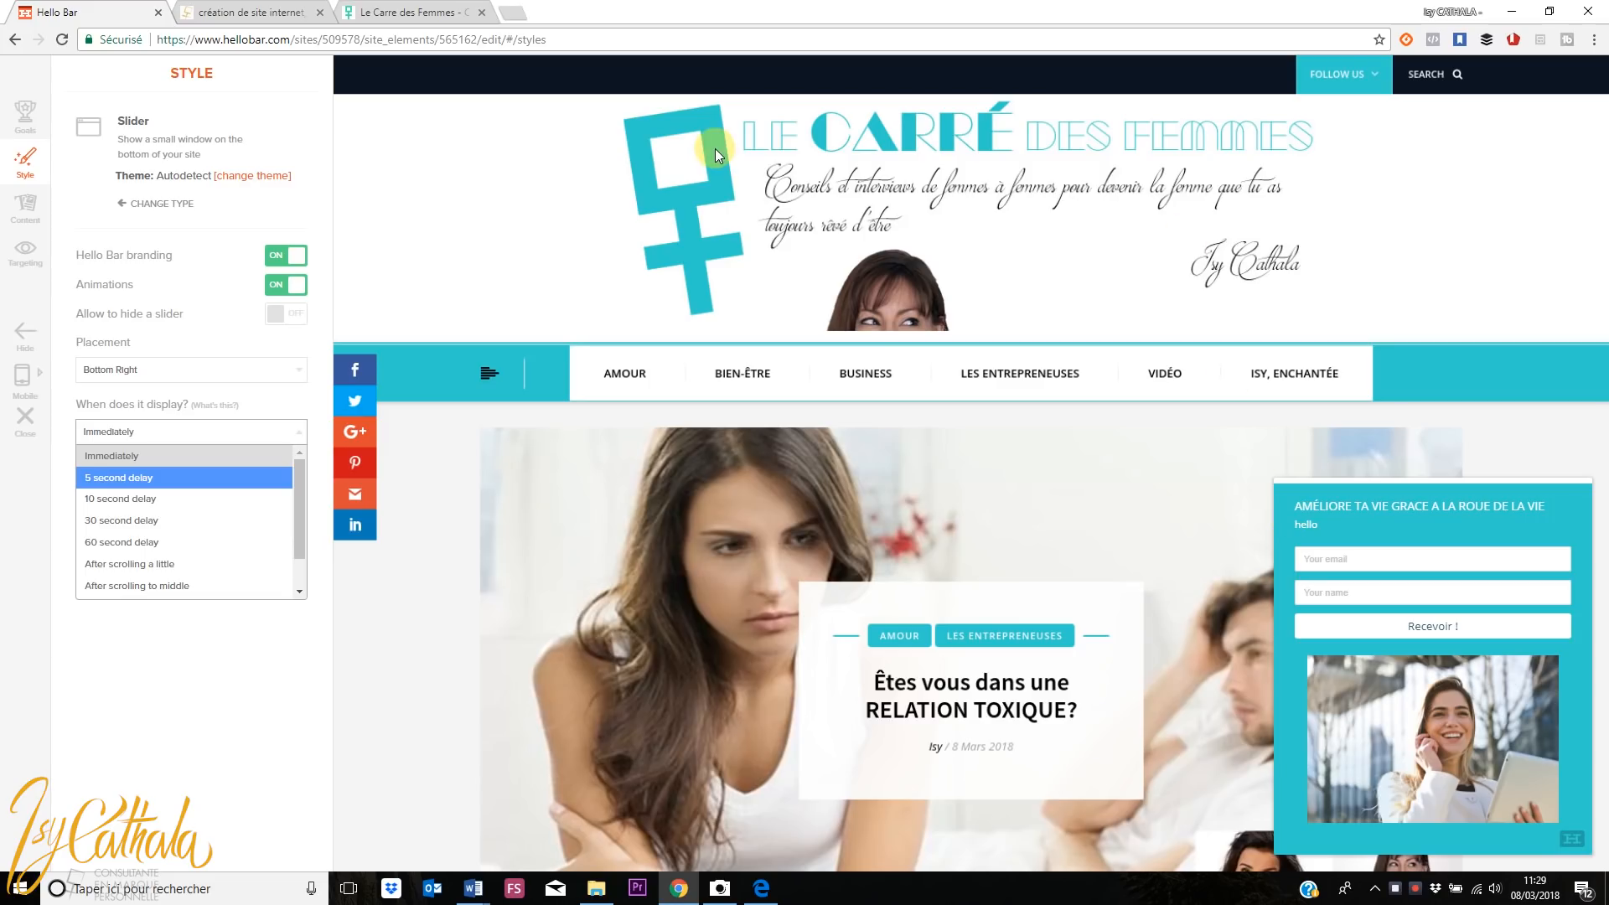
click(186, 209)
click(143, 319)
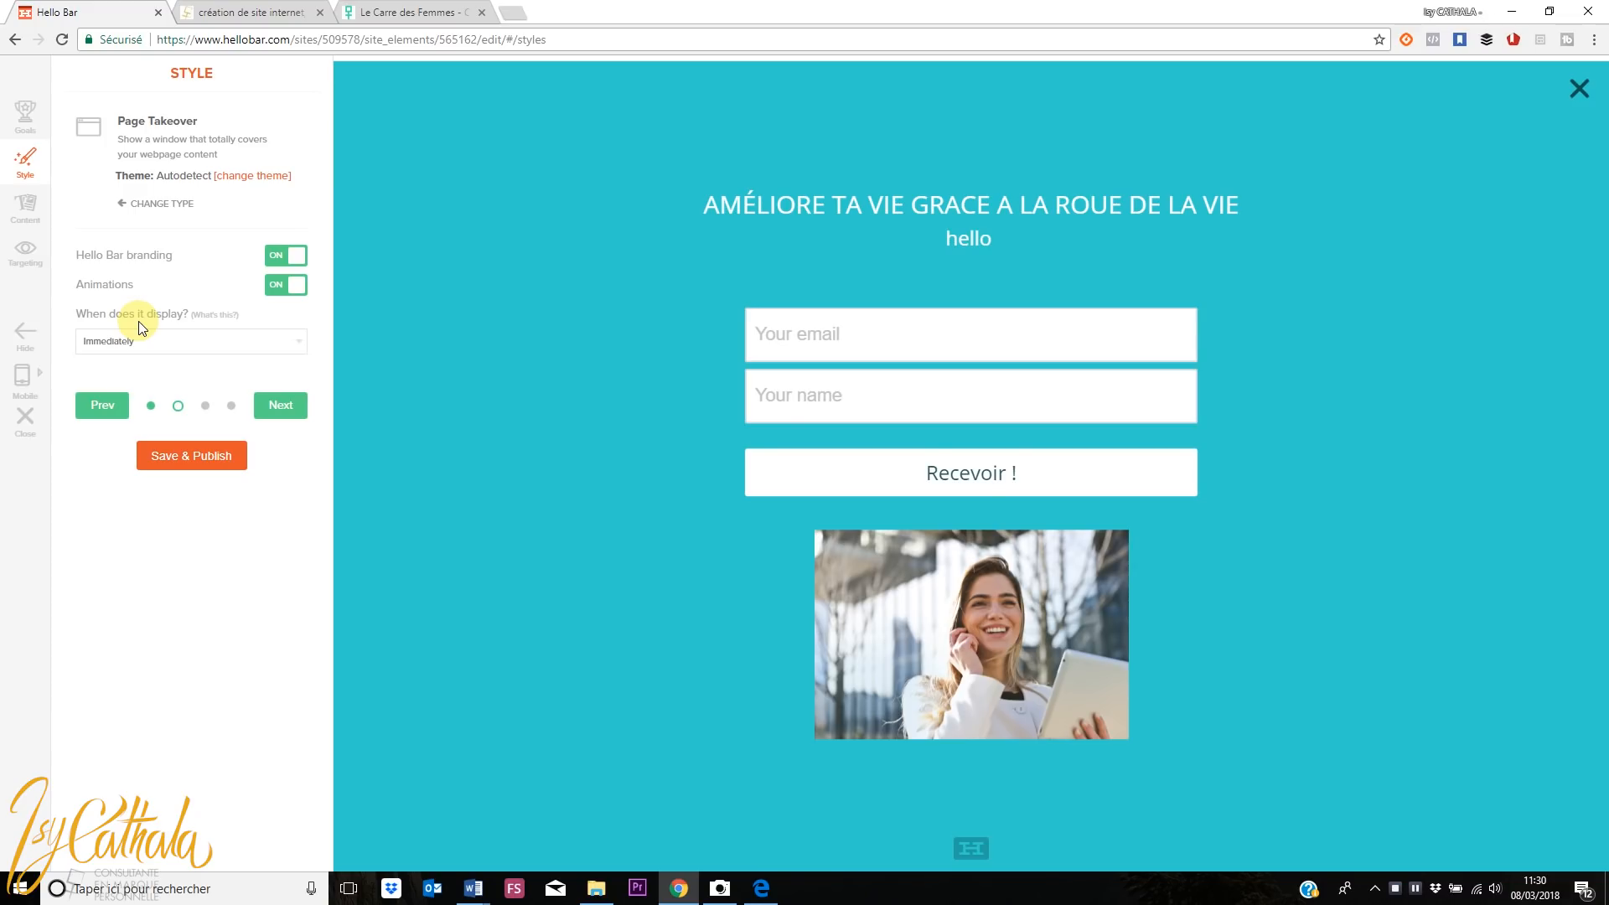
Start a new element with the Promote a Sale/Discount goal and set its message to "venez sur cette page"
click(59, 461)
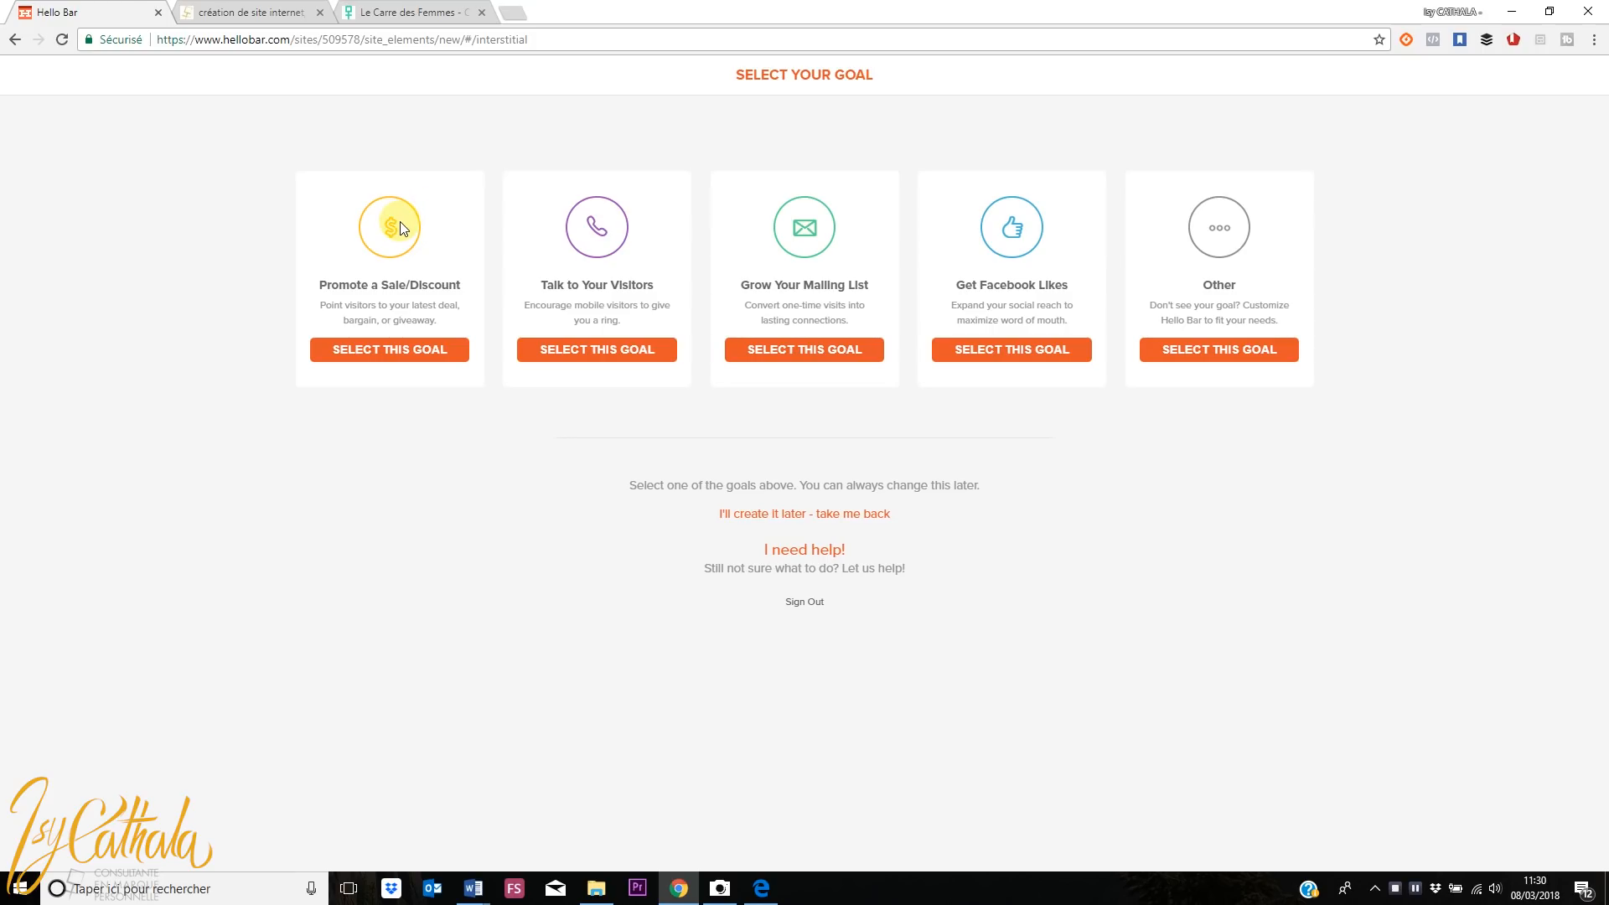
click(393, 352)
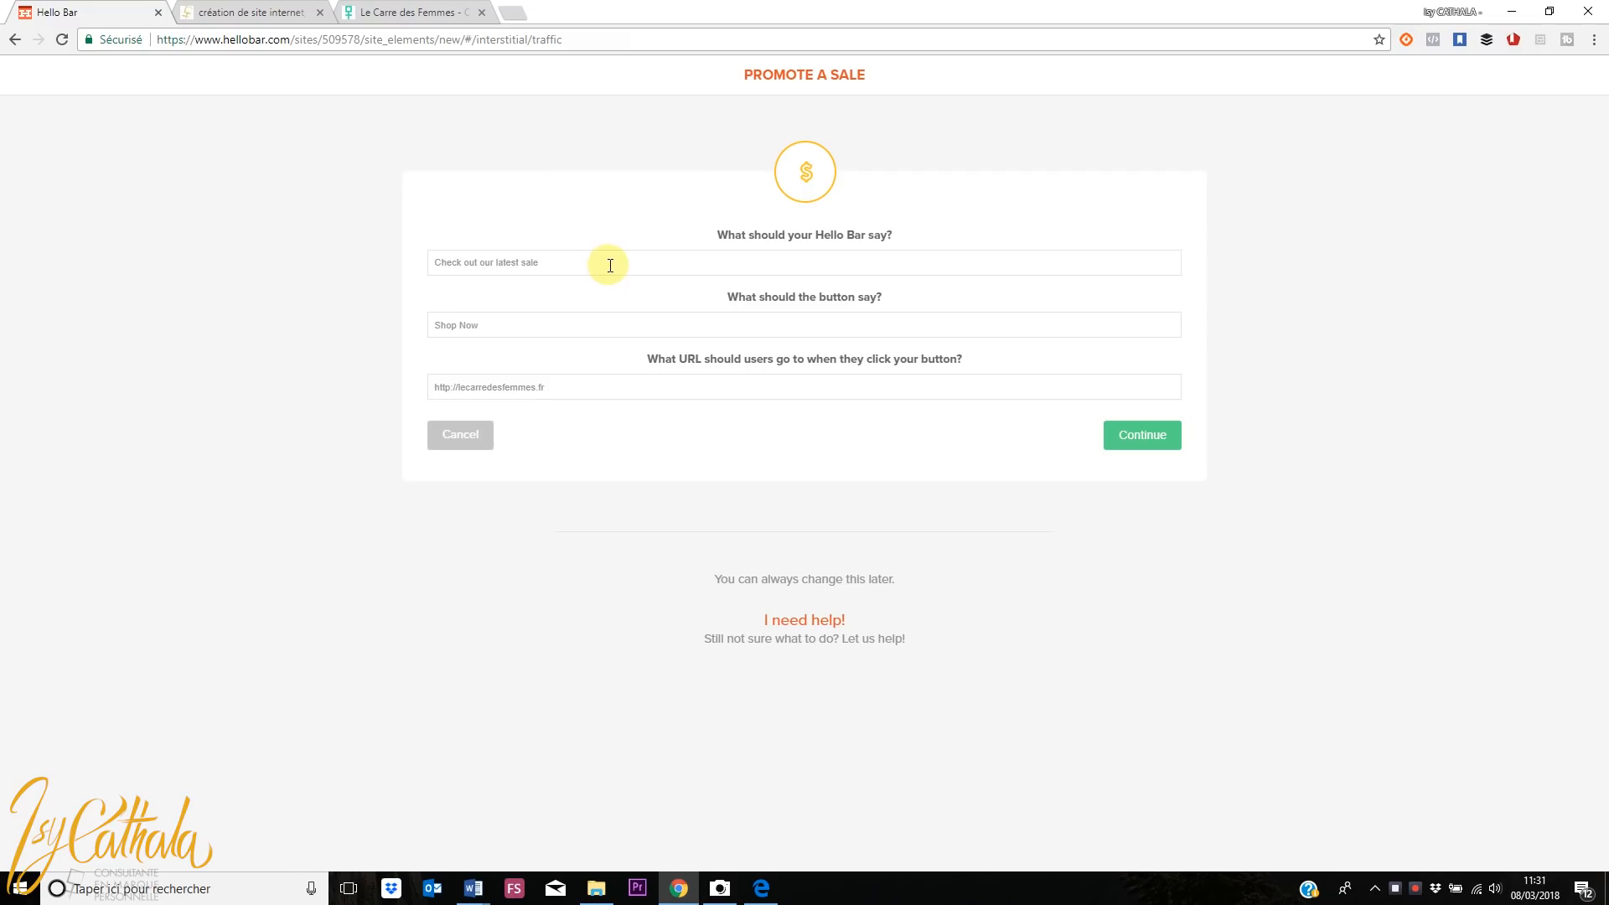
drag(610, 261, 392, 273)
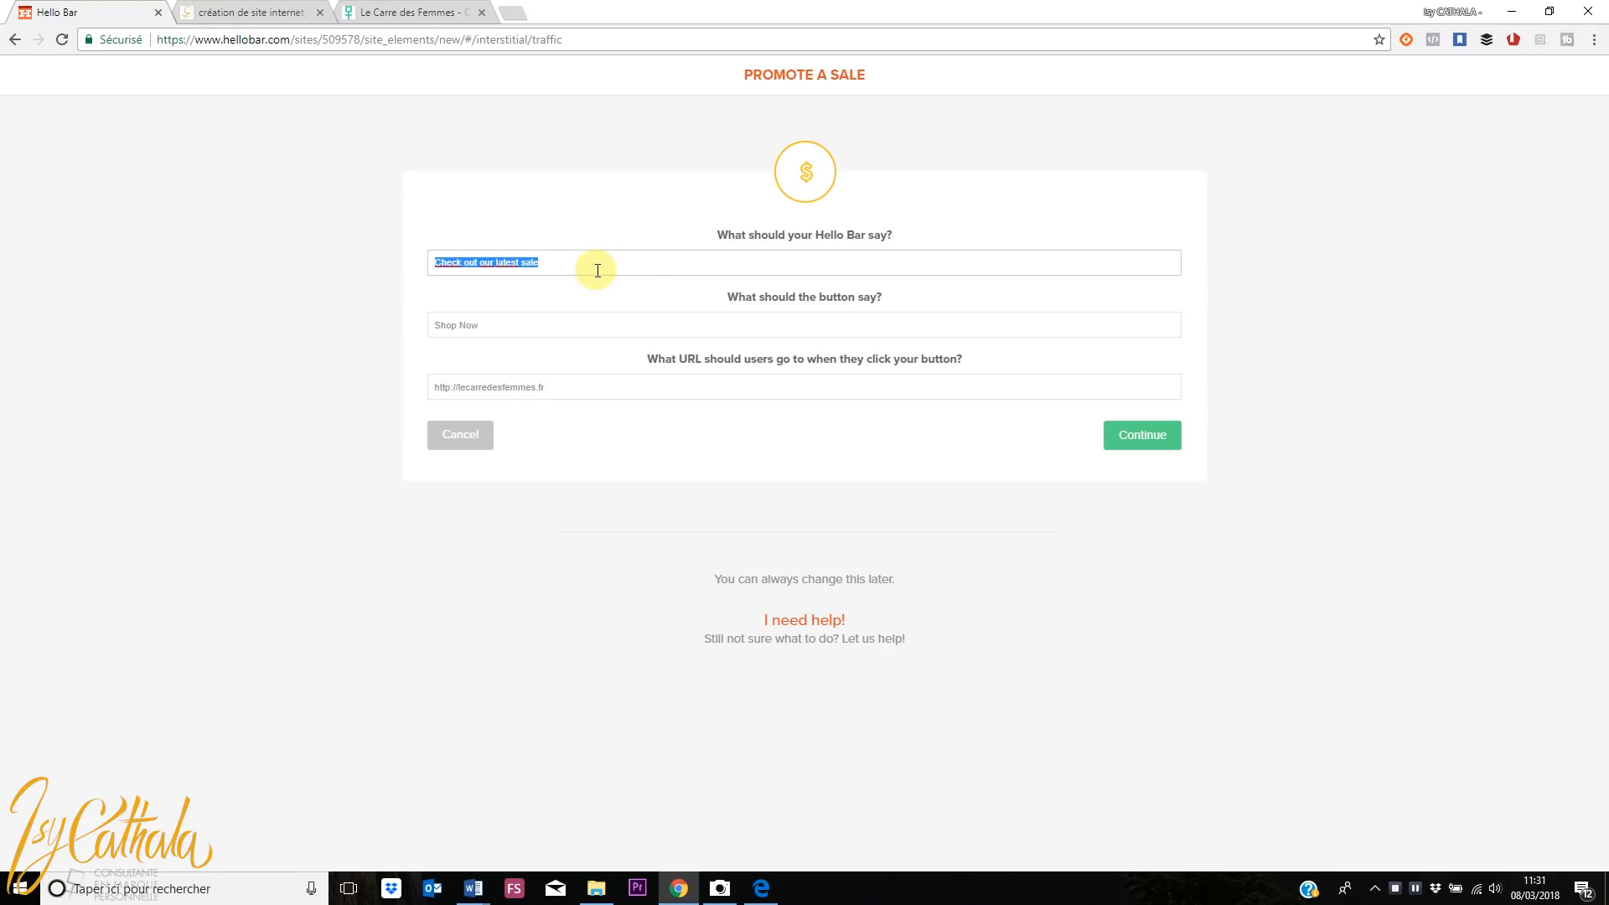
text(venez sur cette page)
Replace the Hello Bar button's text with "ce que dit le bouton"
click(576, 326)
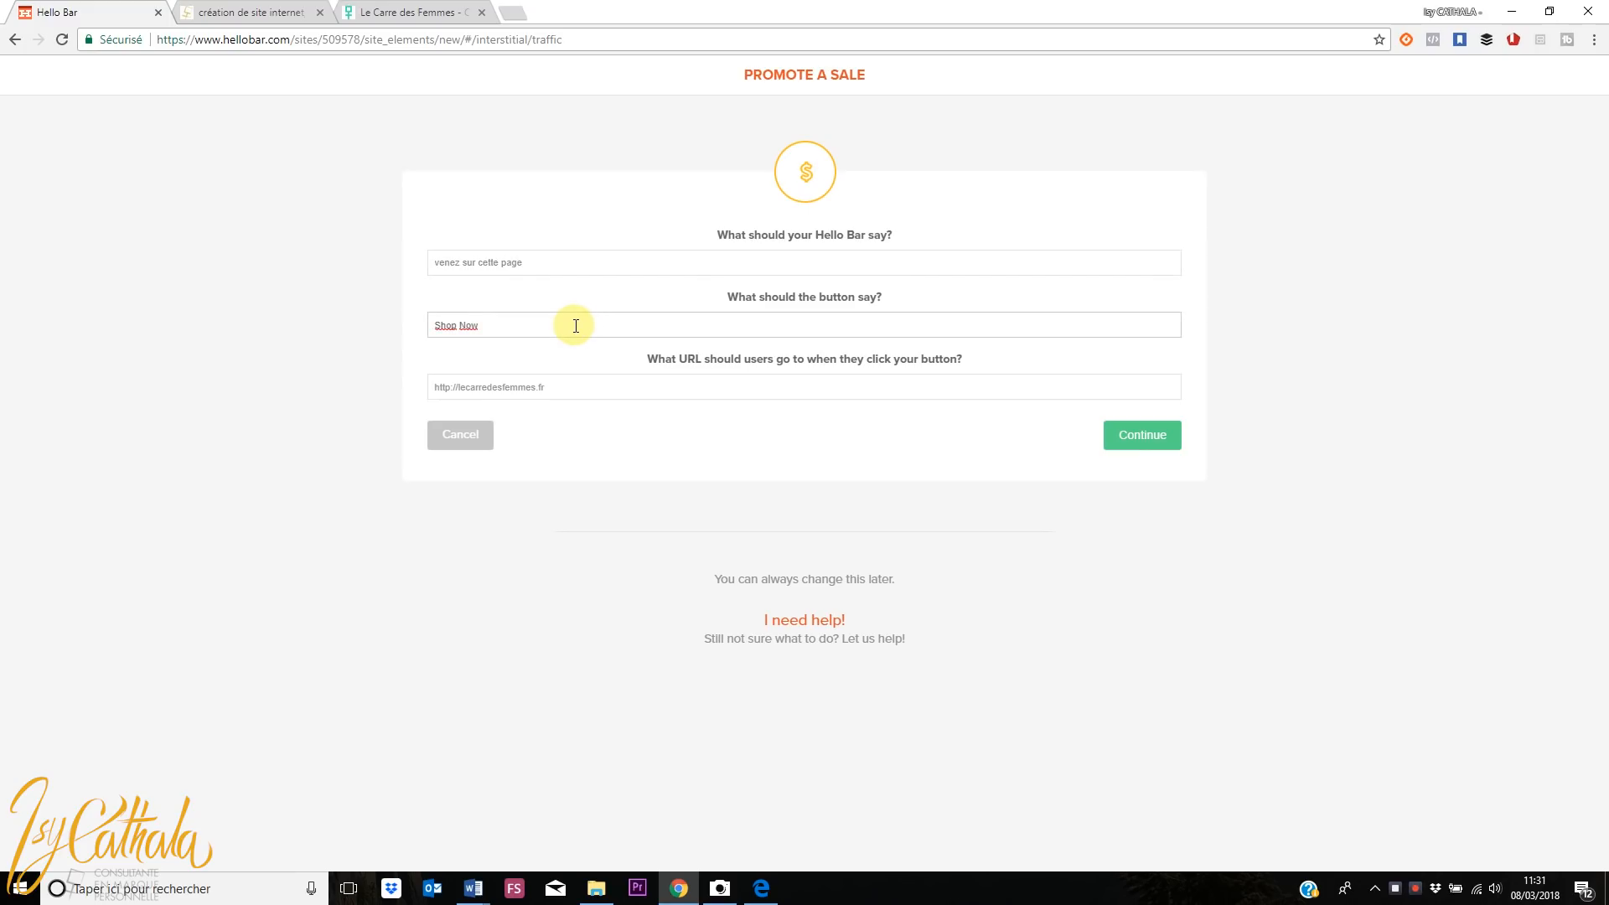
key(BackSpace)
key(BackSpace)
key(BackSpace)
key(BackSpace)
key(BackSpace)
key(BackSpace)
key(BackSpace)
key(BackSpace)
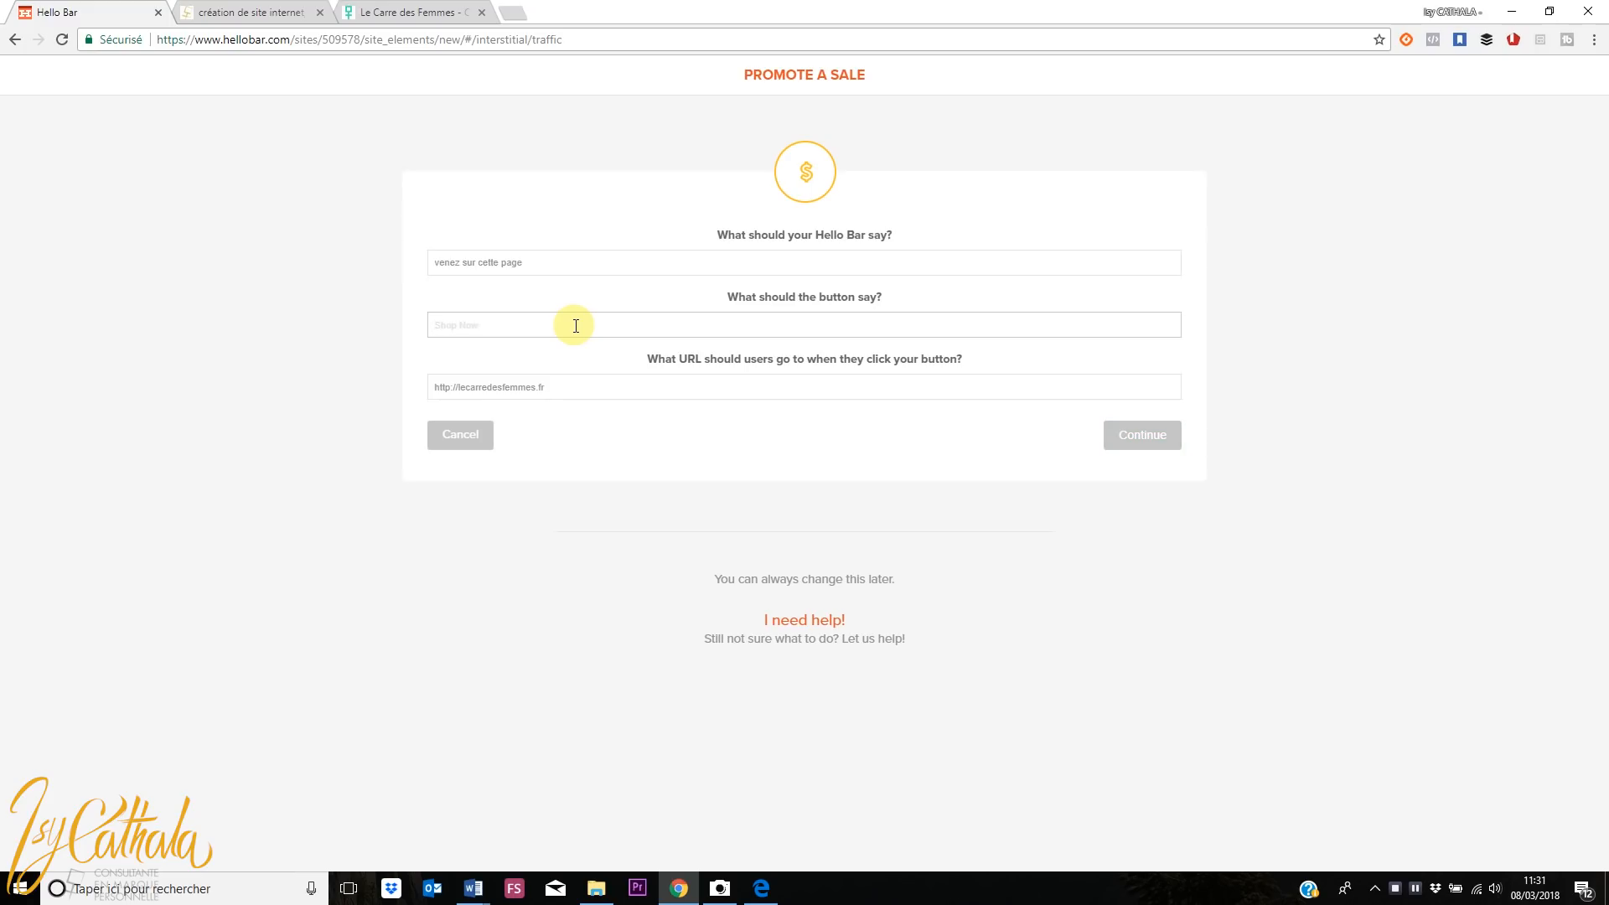
text(c)
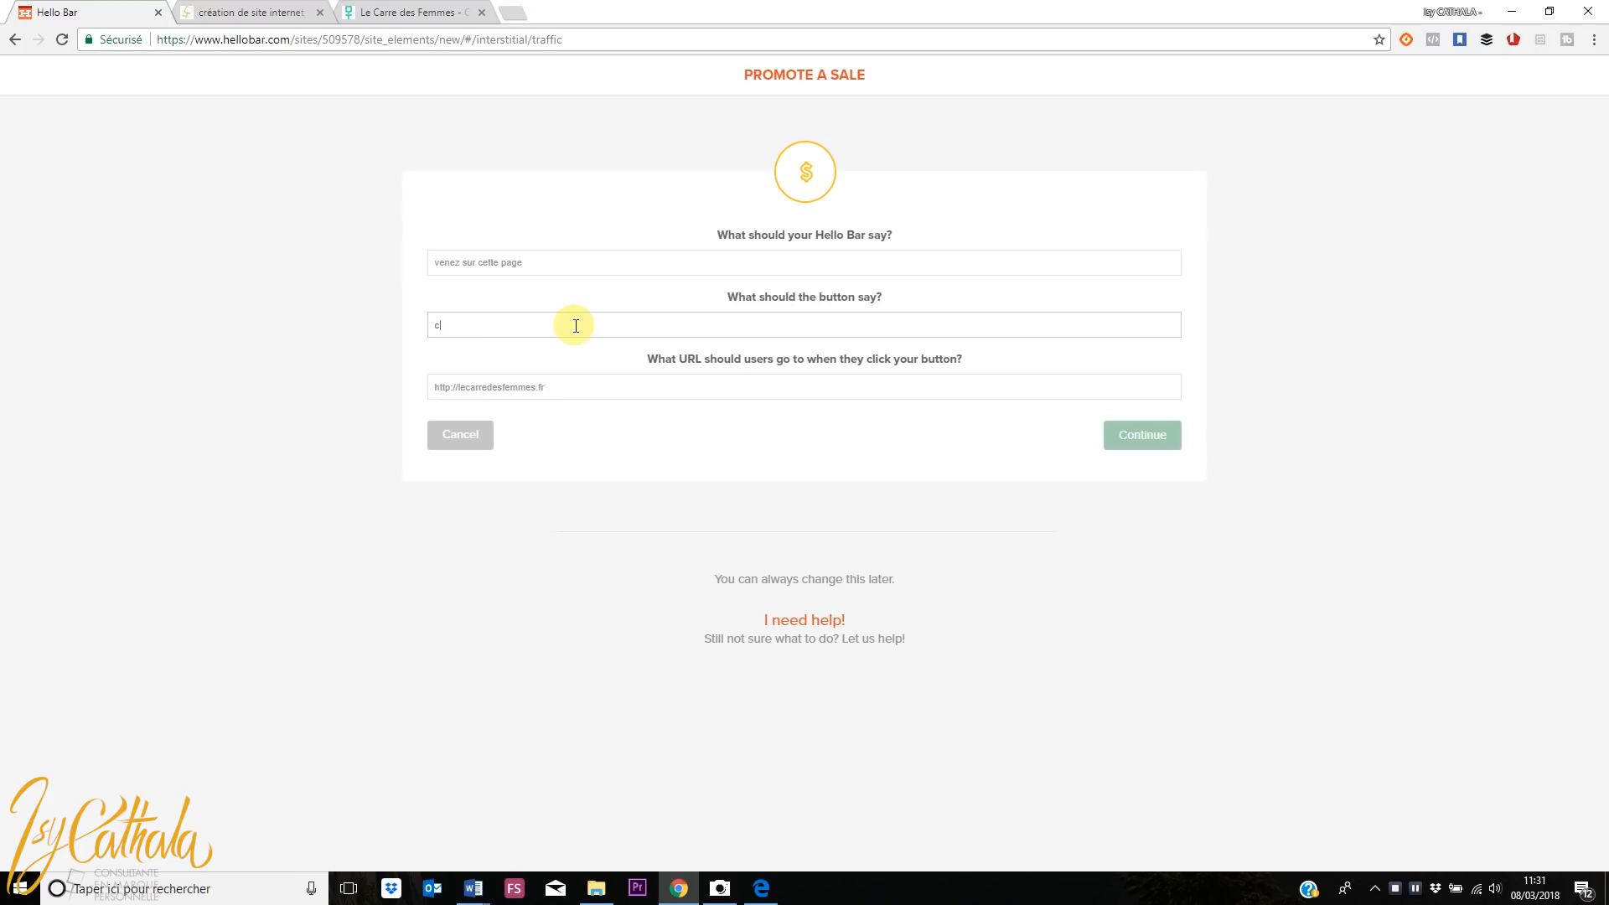
text(e que dis le)
key(BackSpace)
key(BackSpace)
text(e bouton)
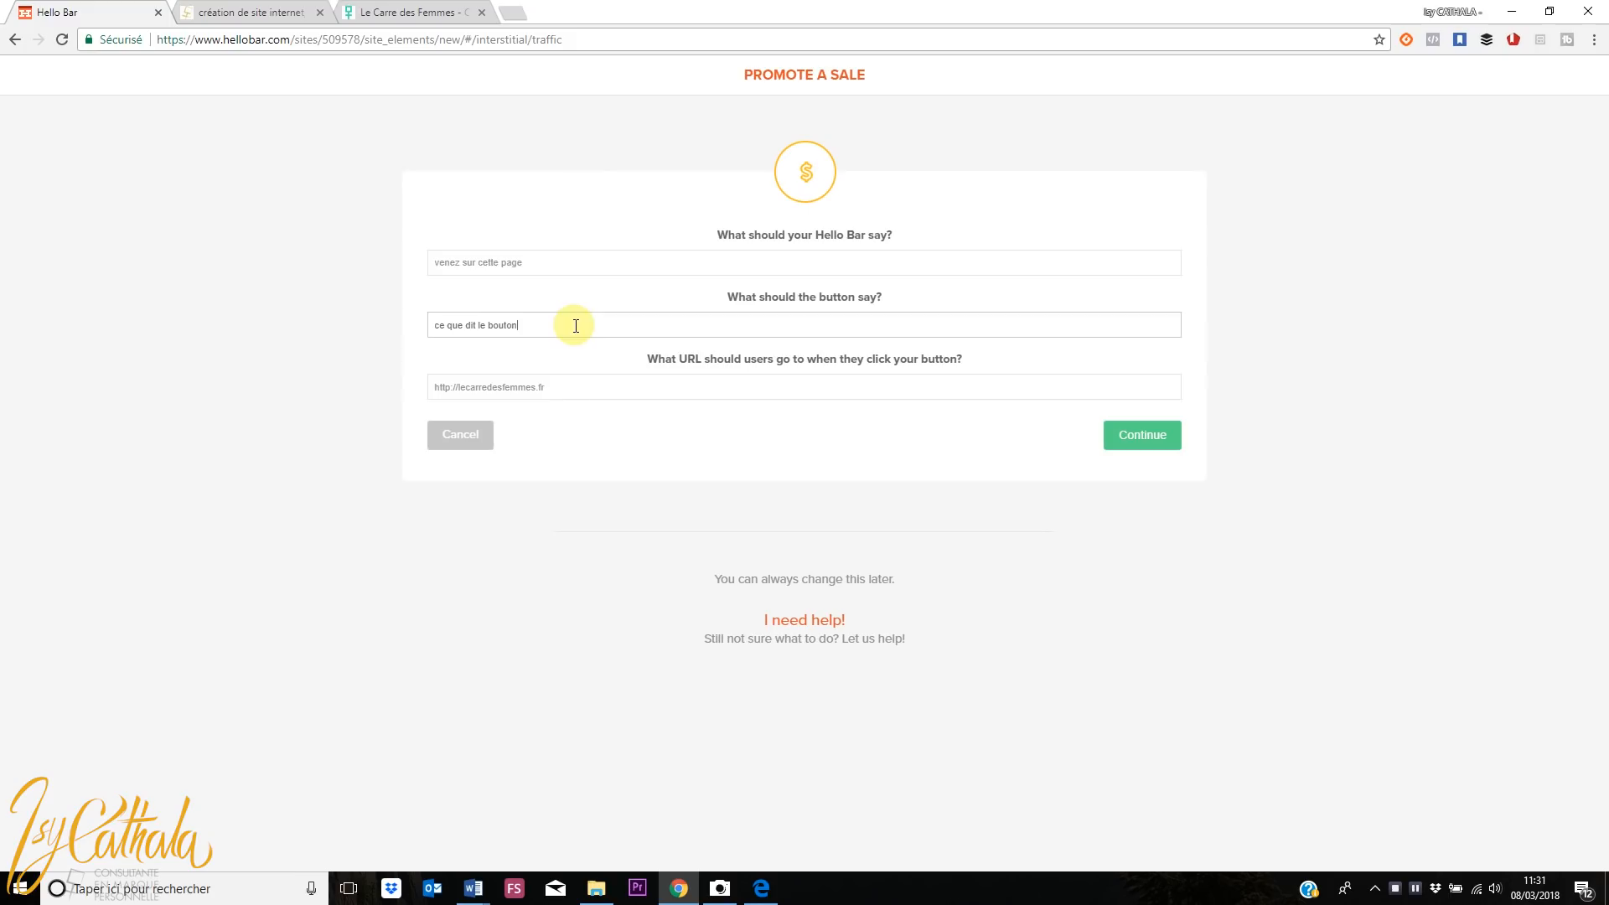
Open the Nous contacter page of Le Carré des Femmes and copy its URL, lecarredesfemmes.fr/contact/
click(578, 388)
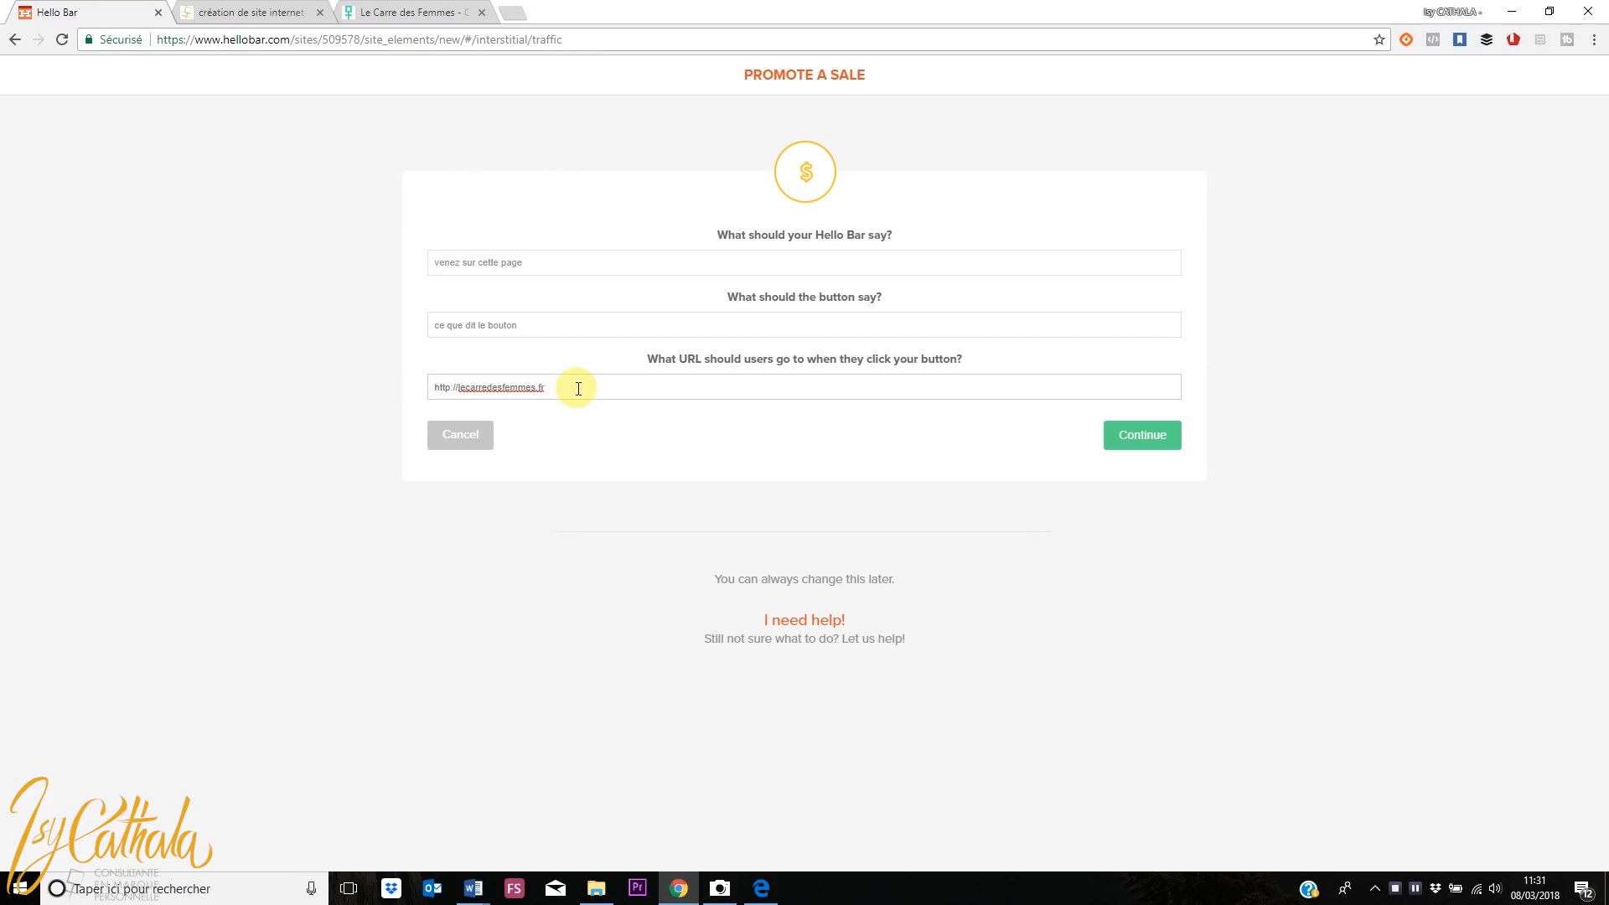
click(382, 13)
mouse_move(1142, 416)
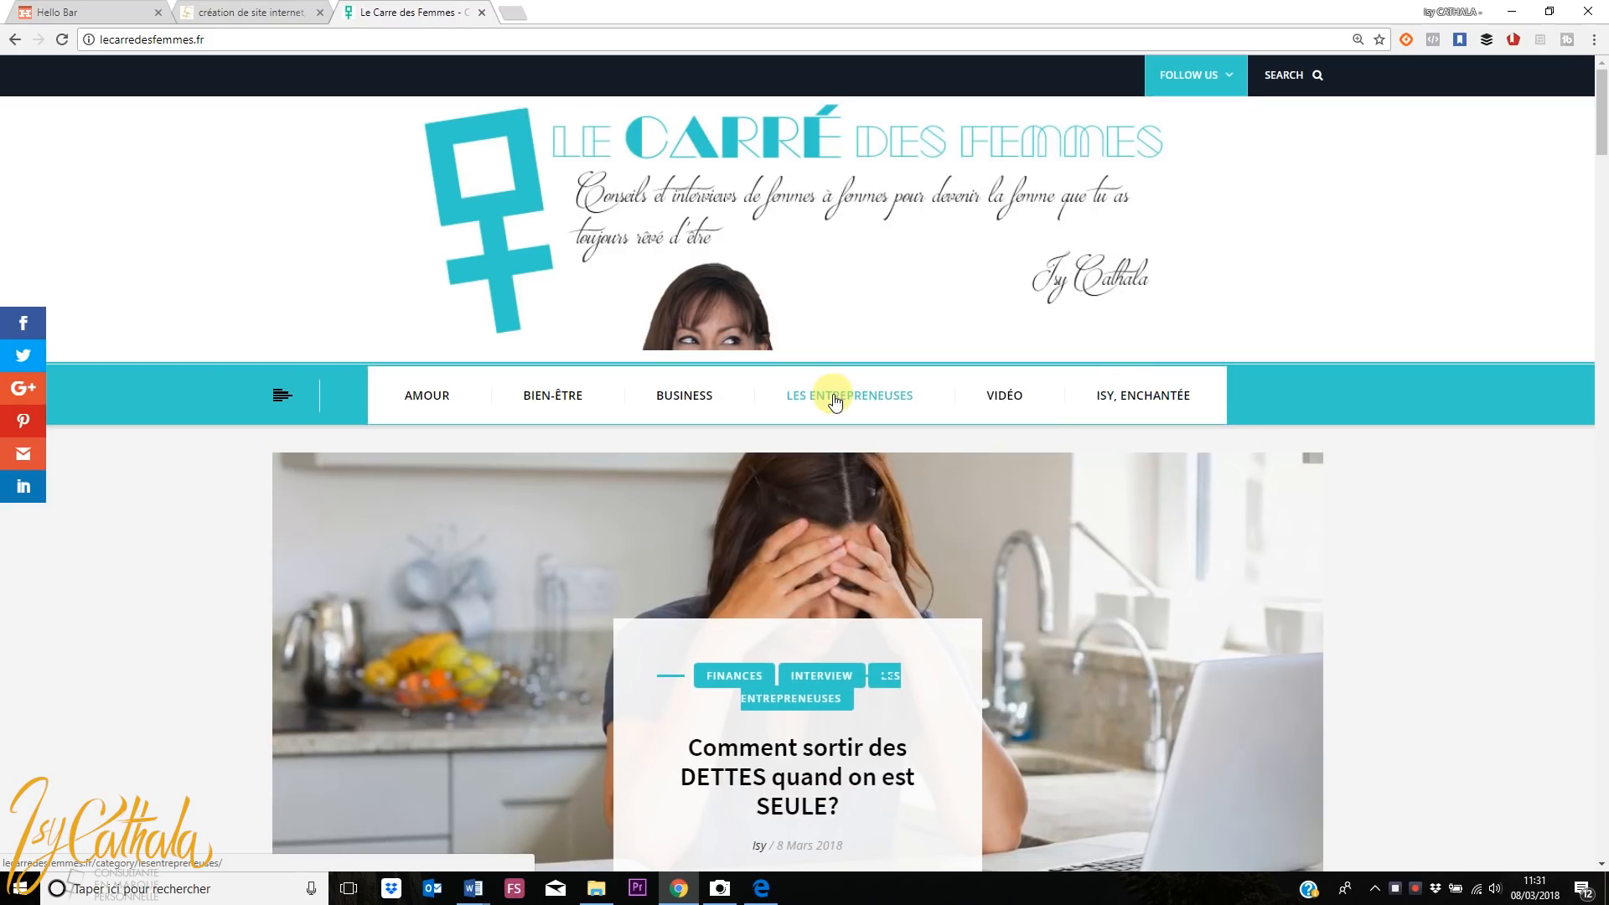
click(1098, 485)
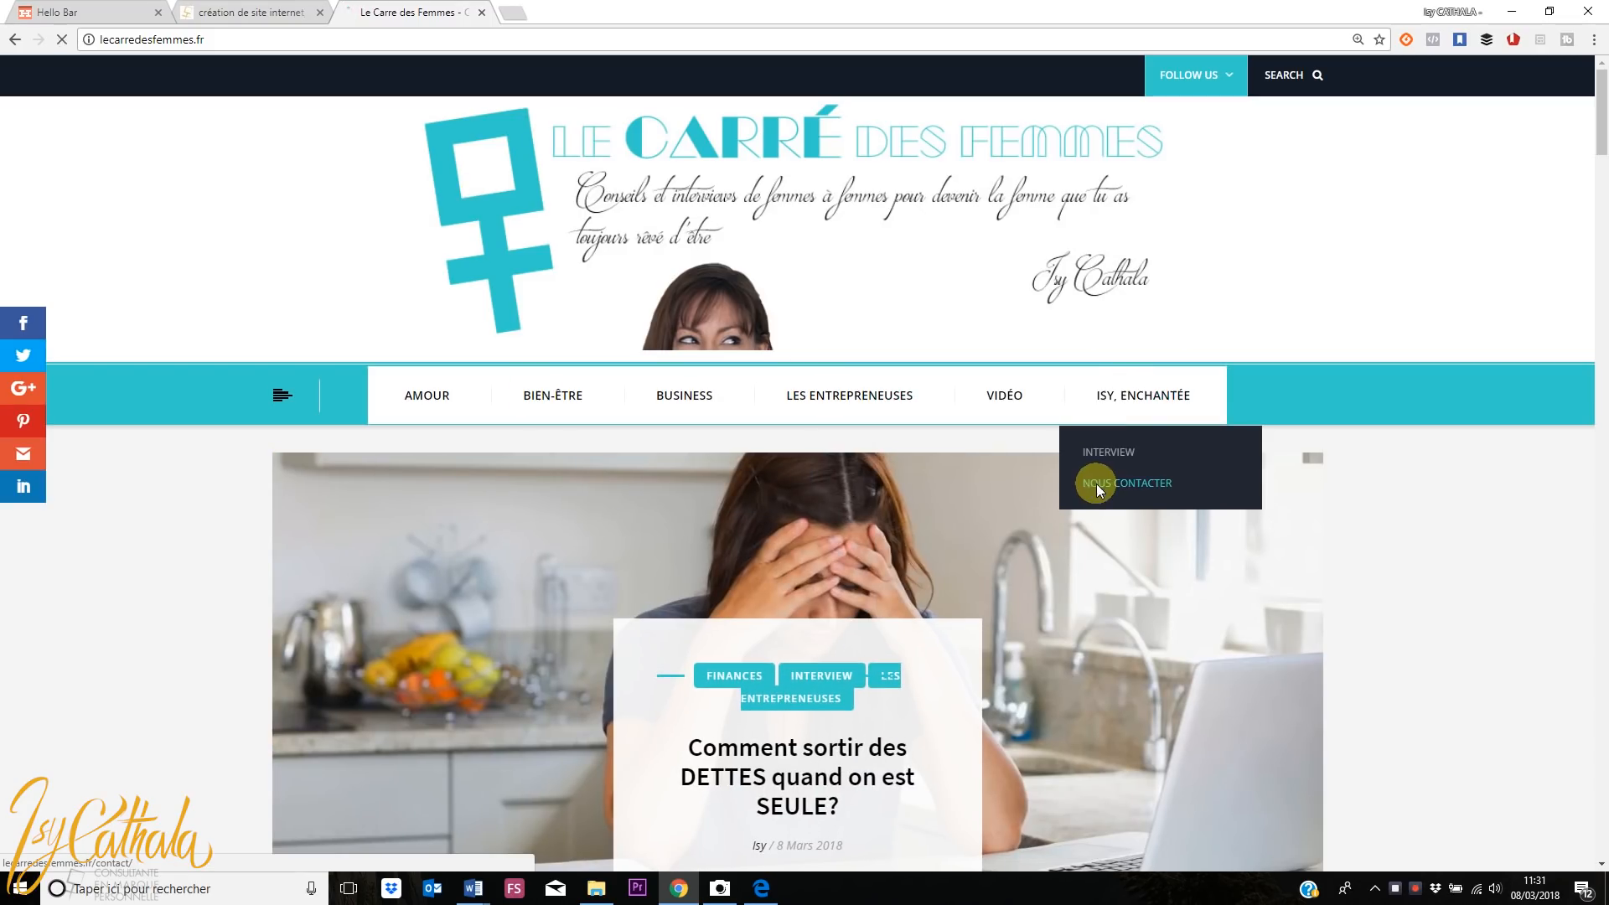
click(342, 46)
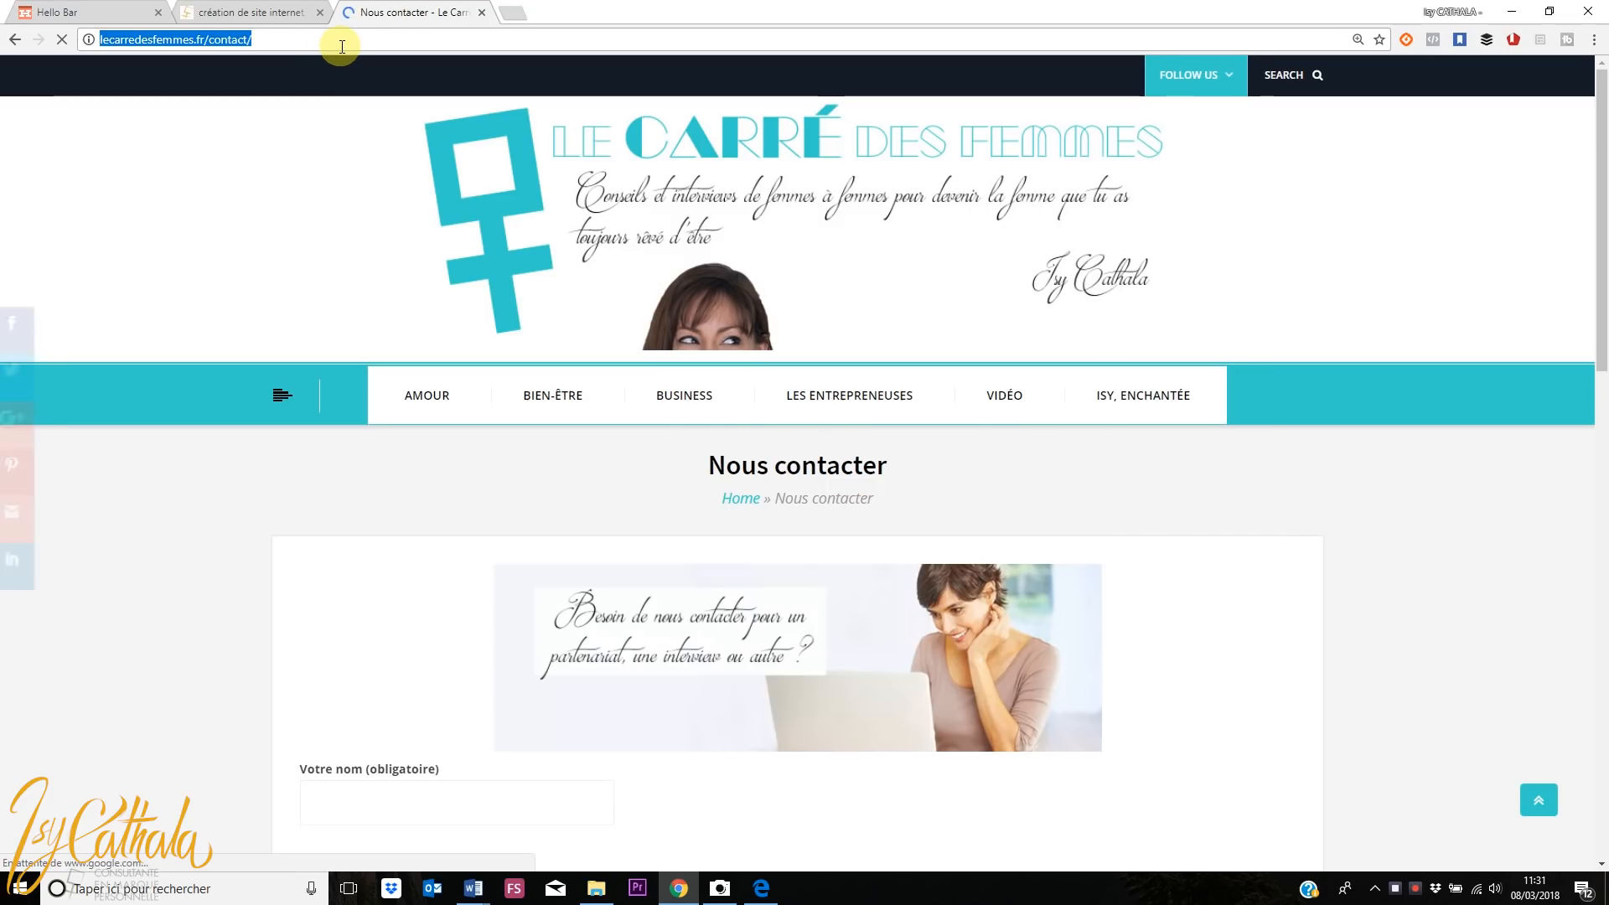
key(BackSpace)
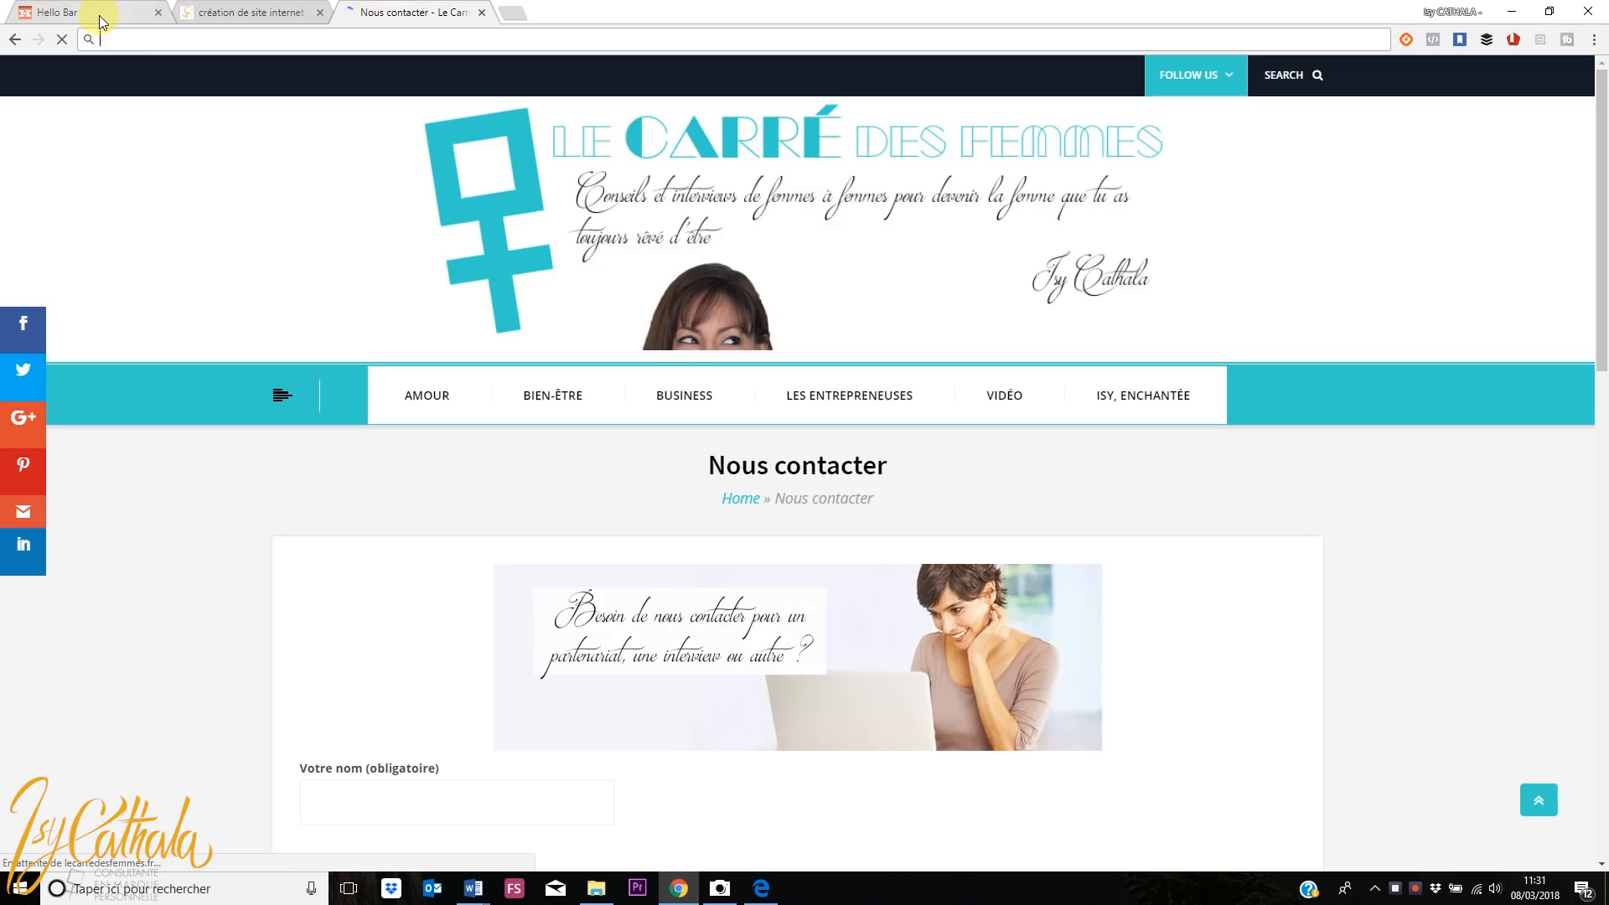
key(ctrl+z)
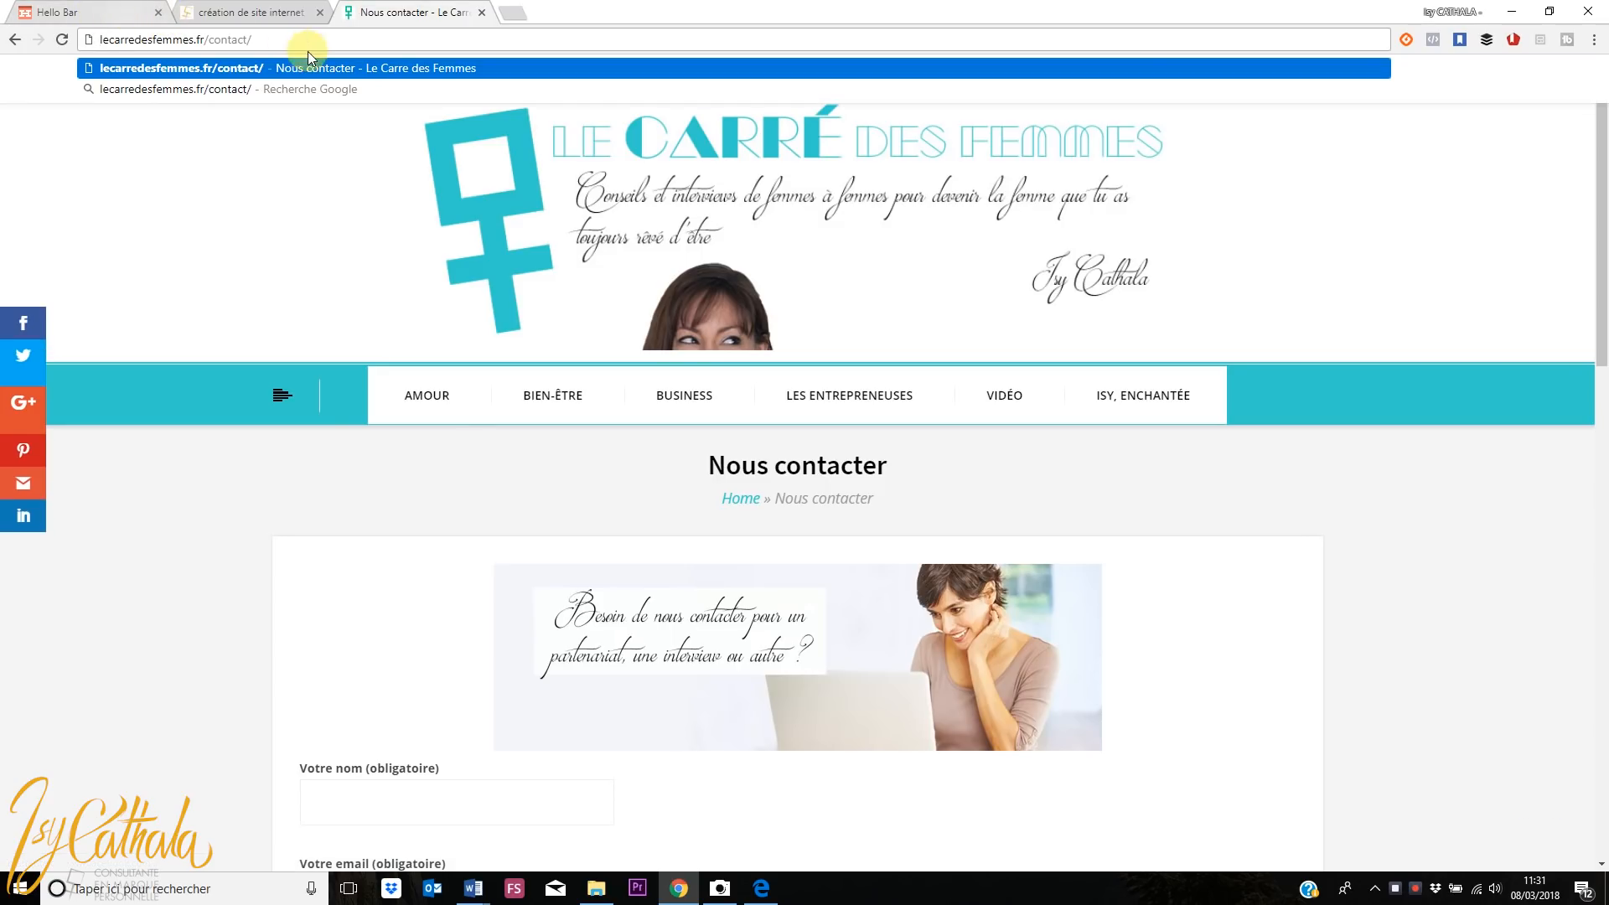
key(ctrl+a)
key(ctrl+c)
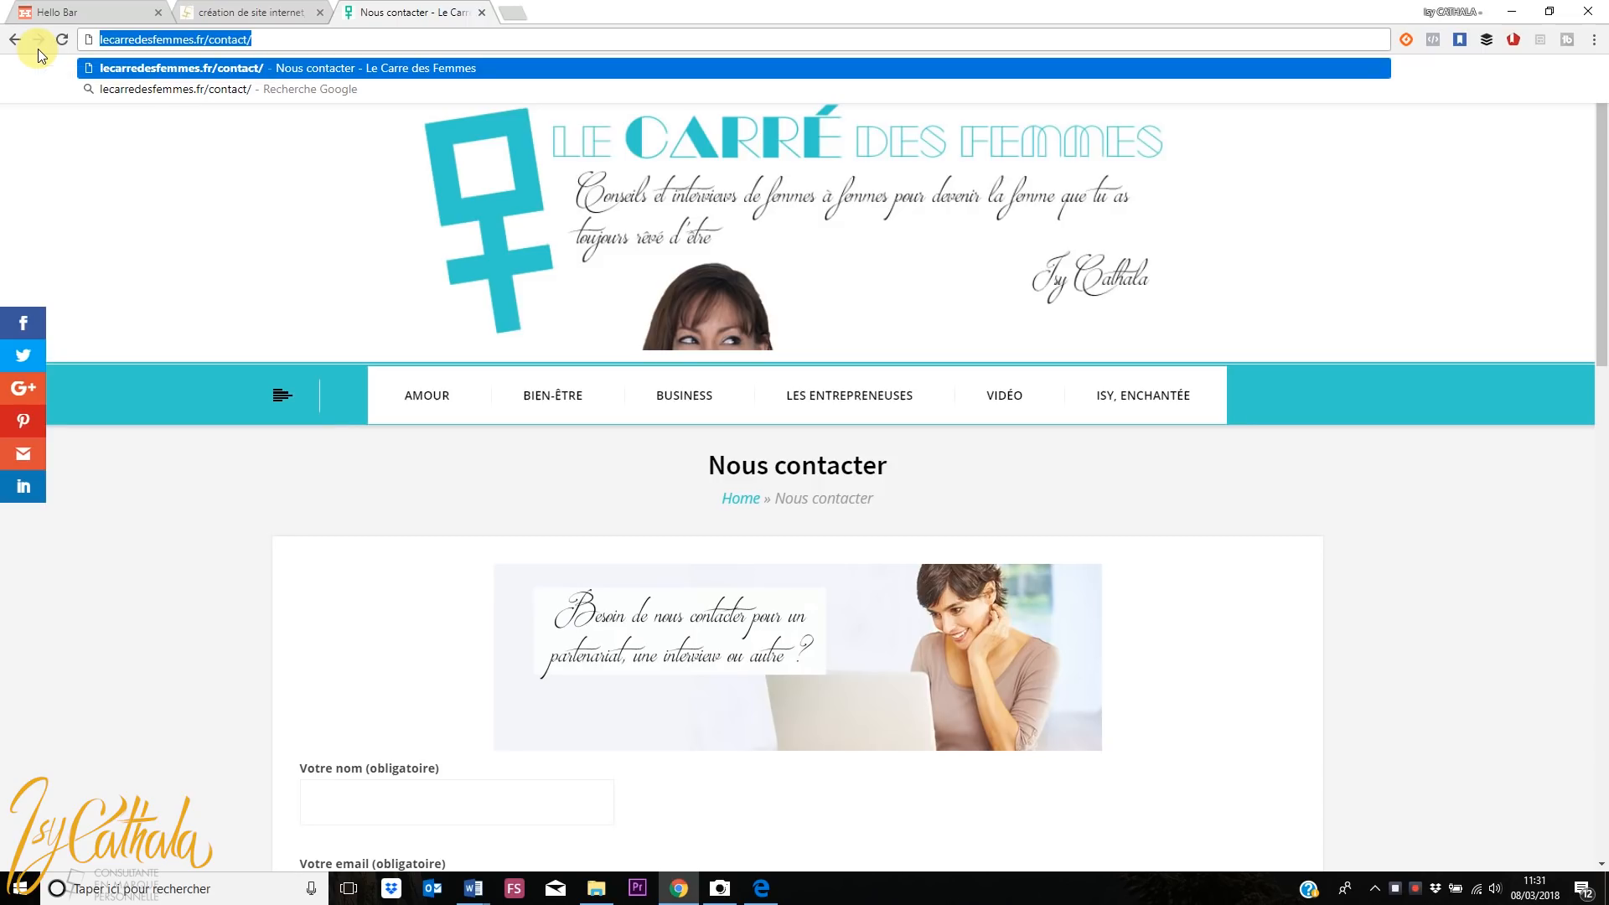
Paste the copied contact page URL as the button's destination and continue to the bar's style settings
click(83, 11)
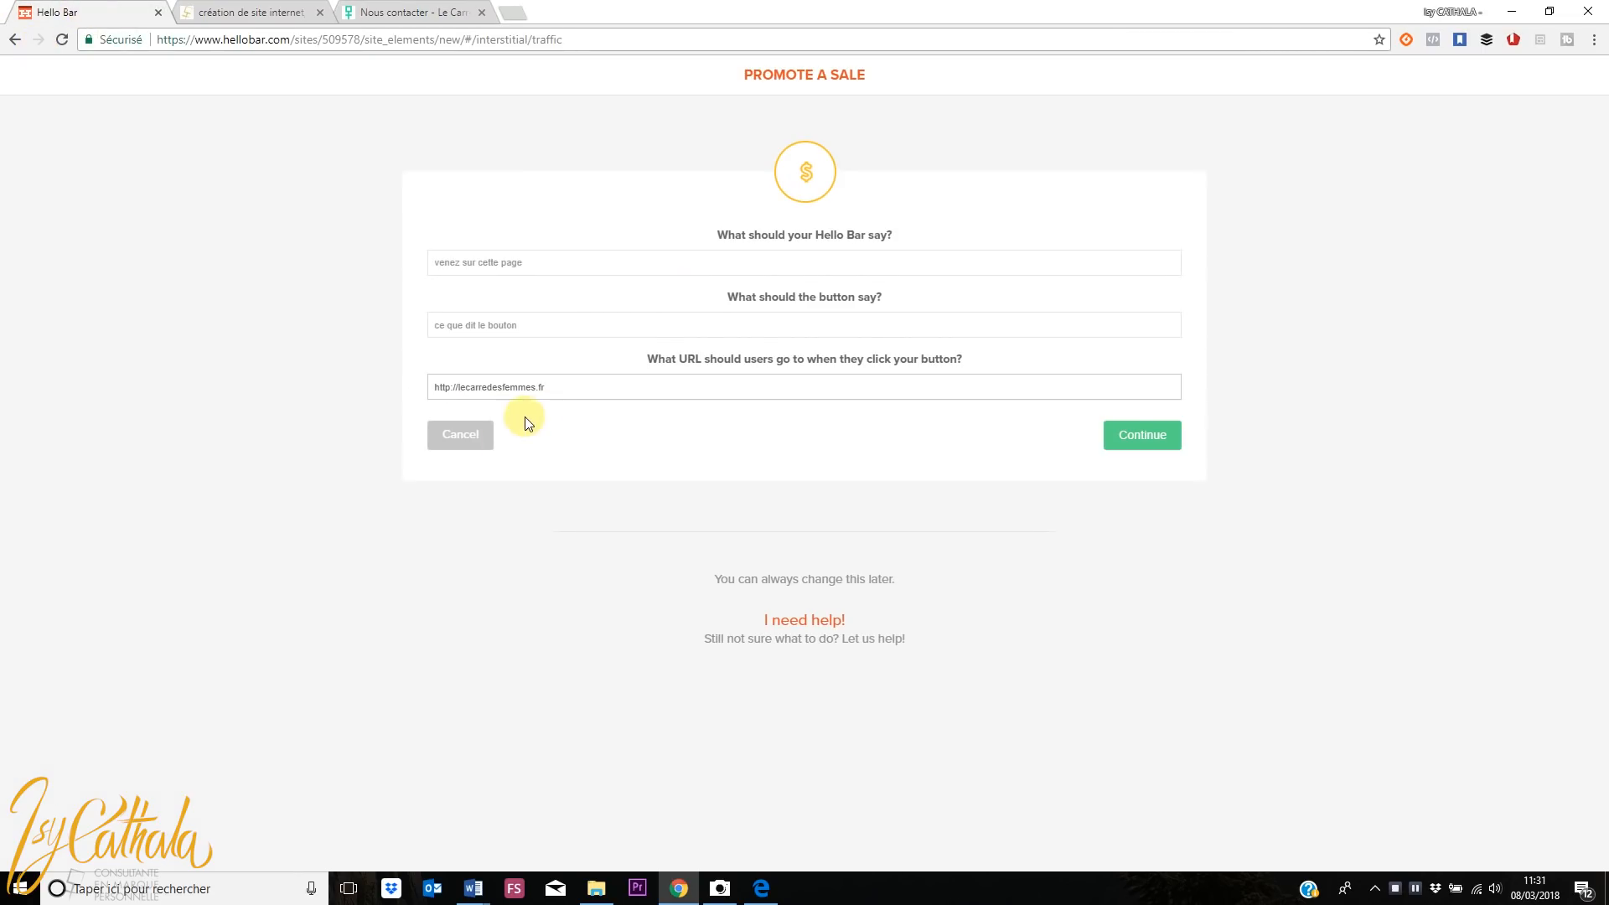
drag(566, 399, 365, 400)
key(ctrl+v)
click(1143, 435)
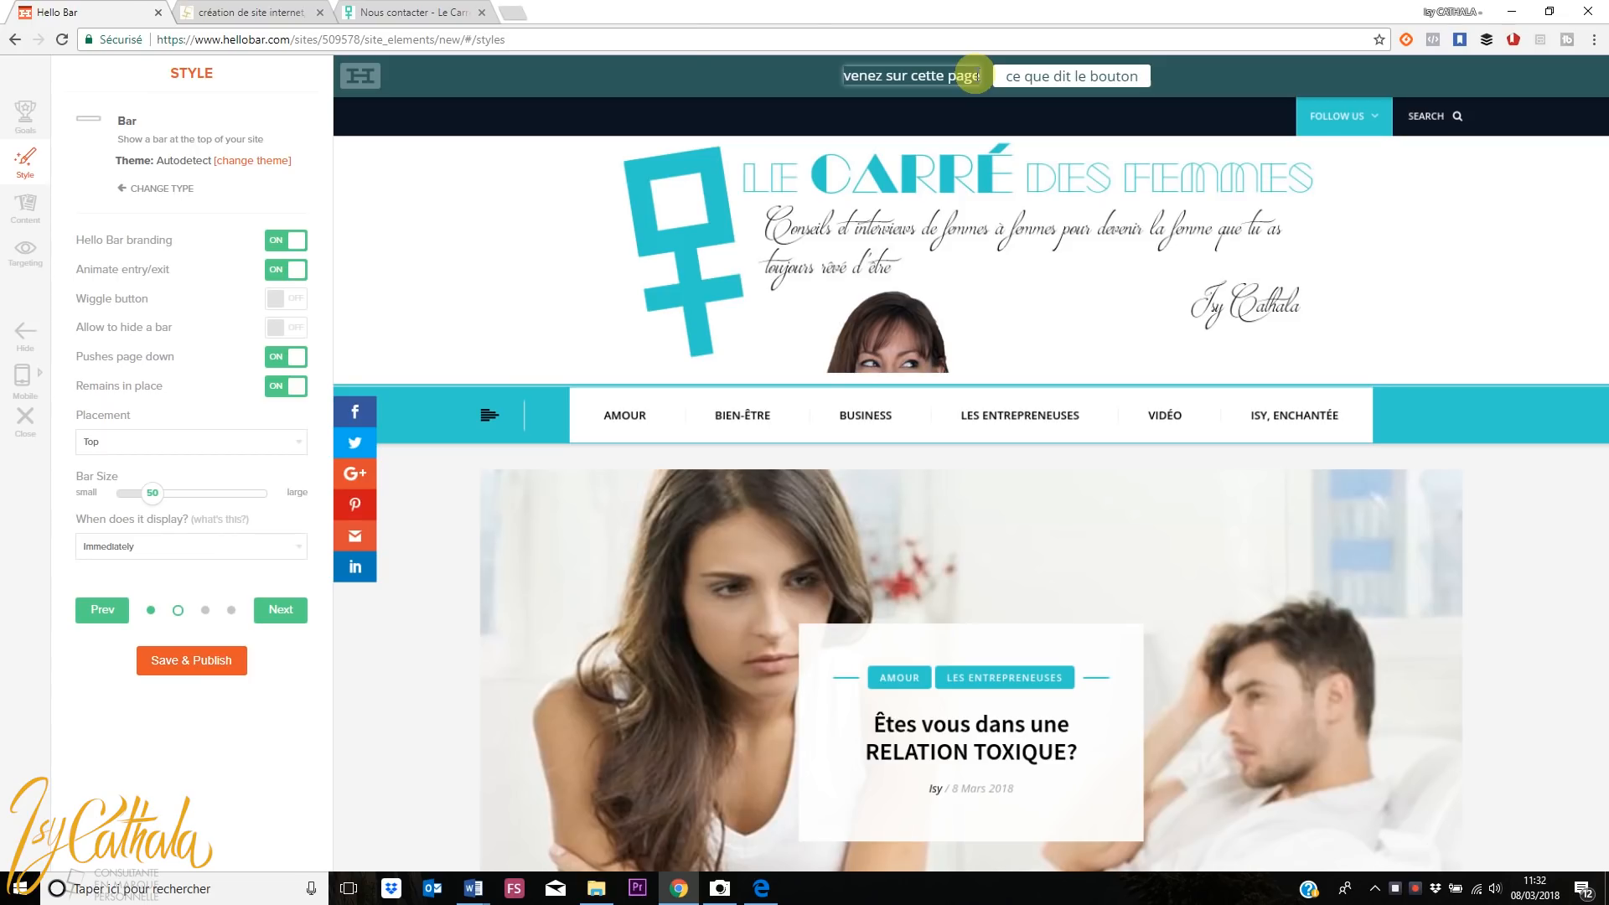
Check the button in the bar preview and compare it with the live bar on isycathala.com
click(1061, 79)
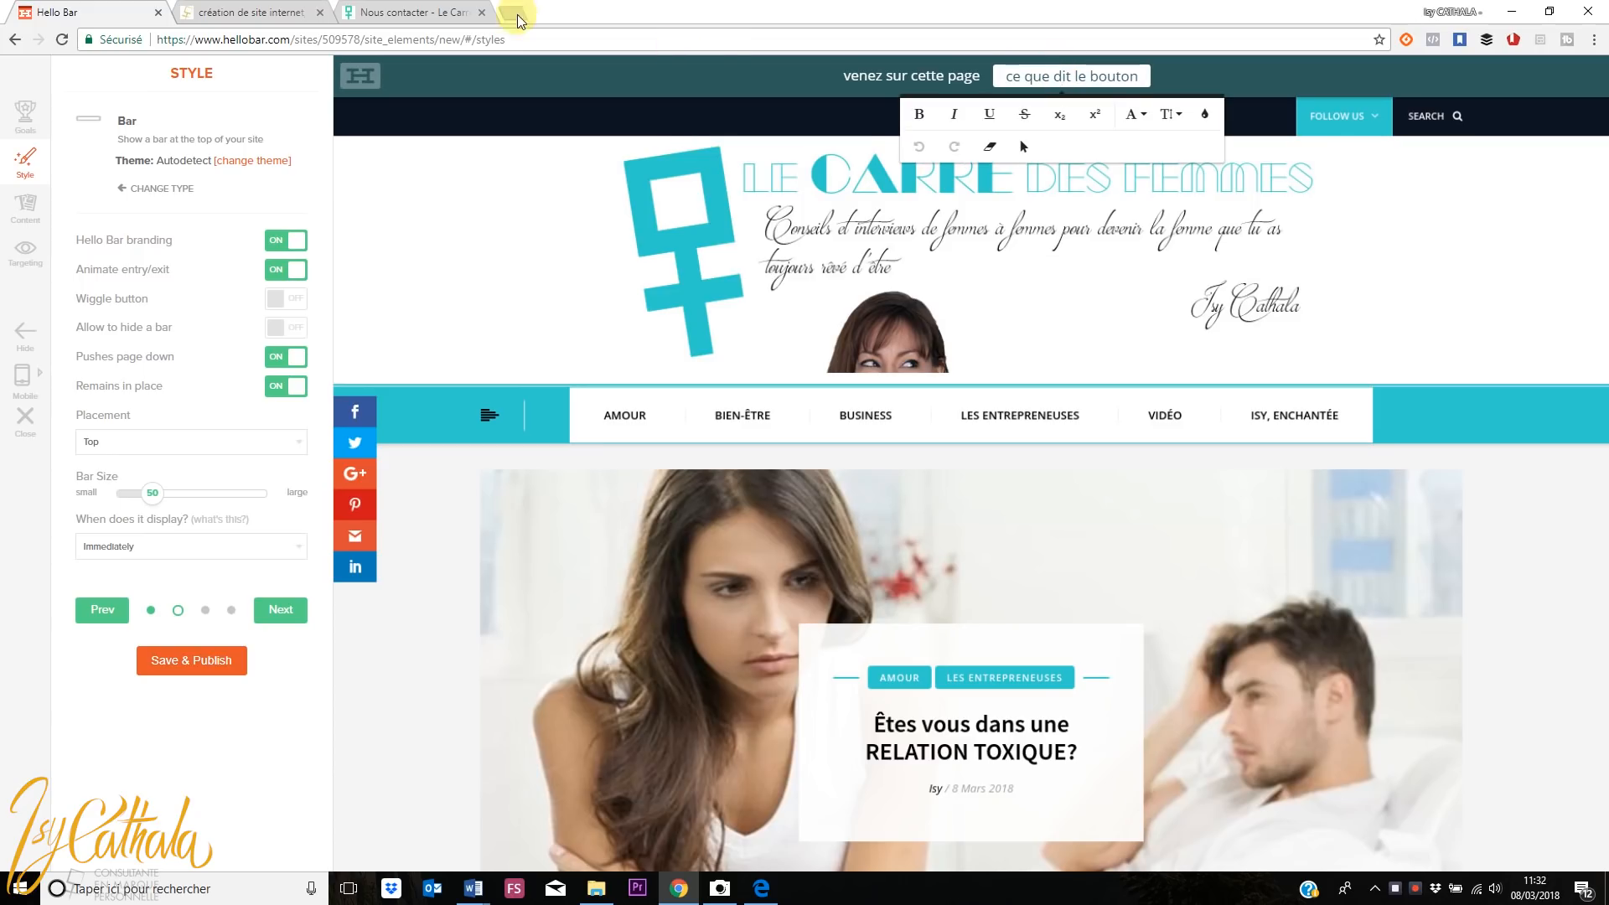
click(255, 13)
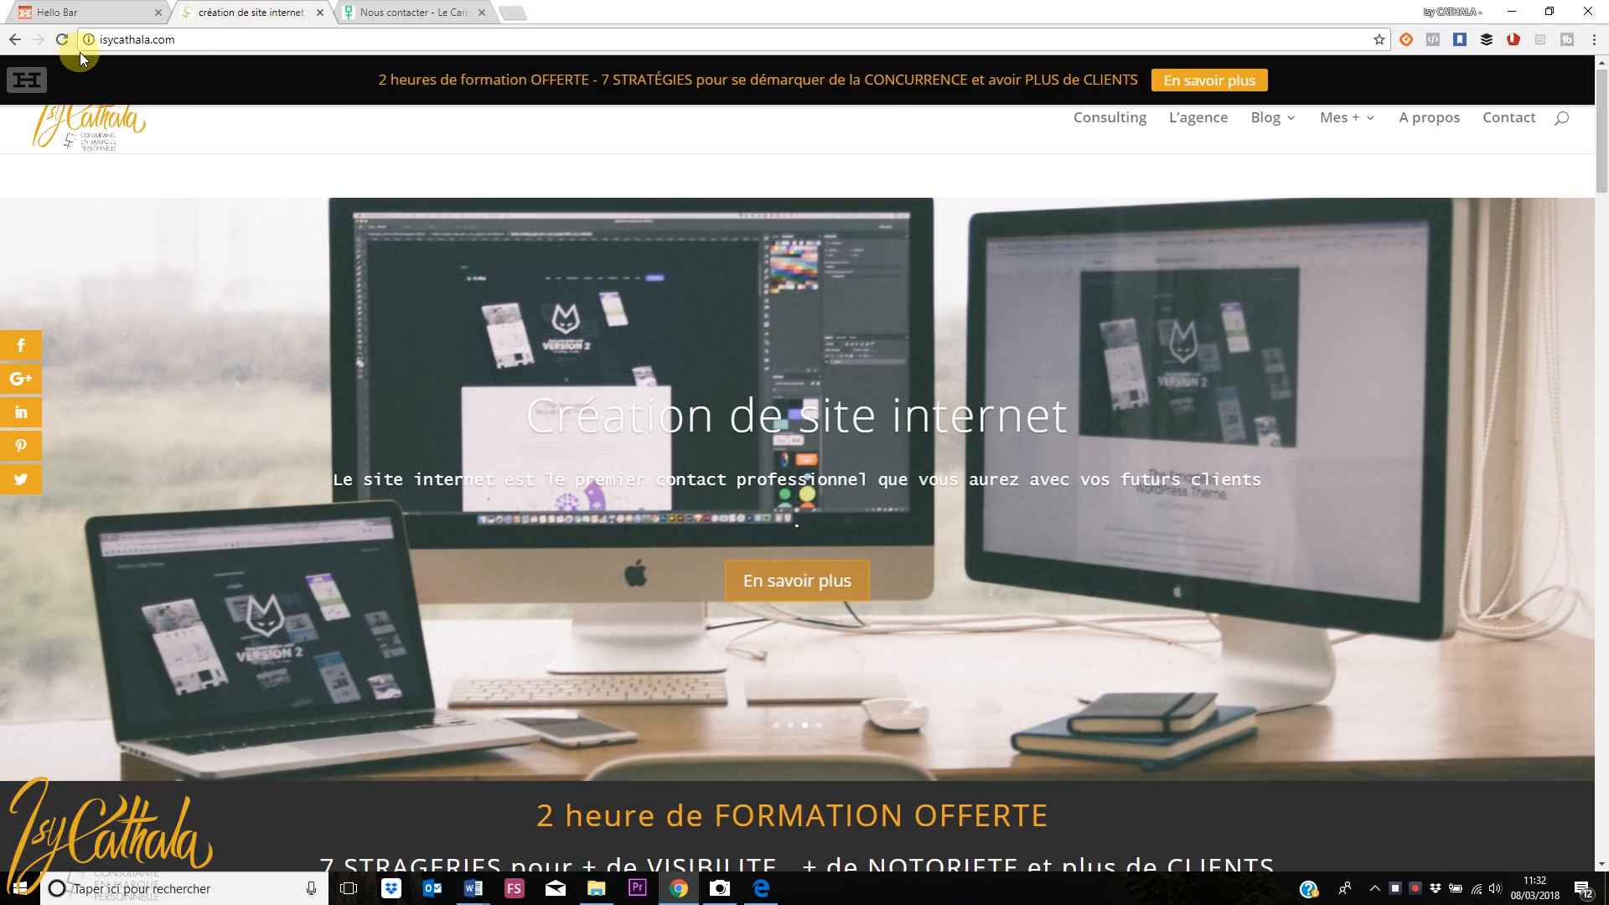
click(75, 14)
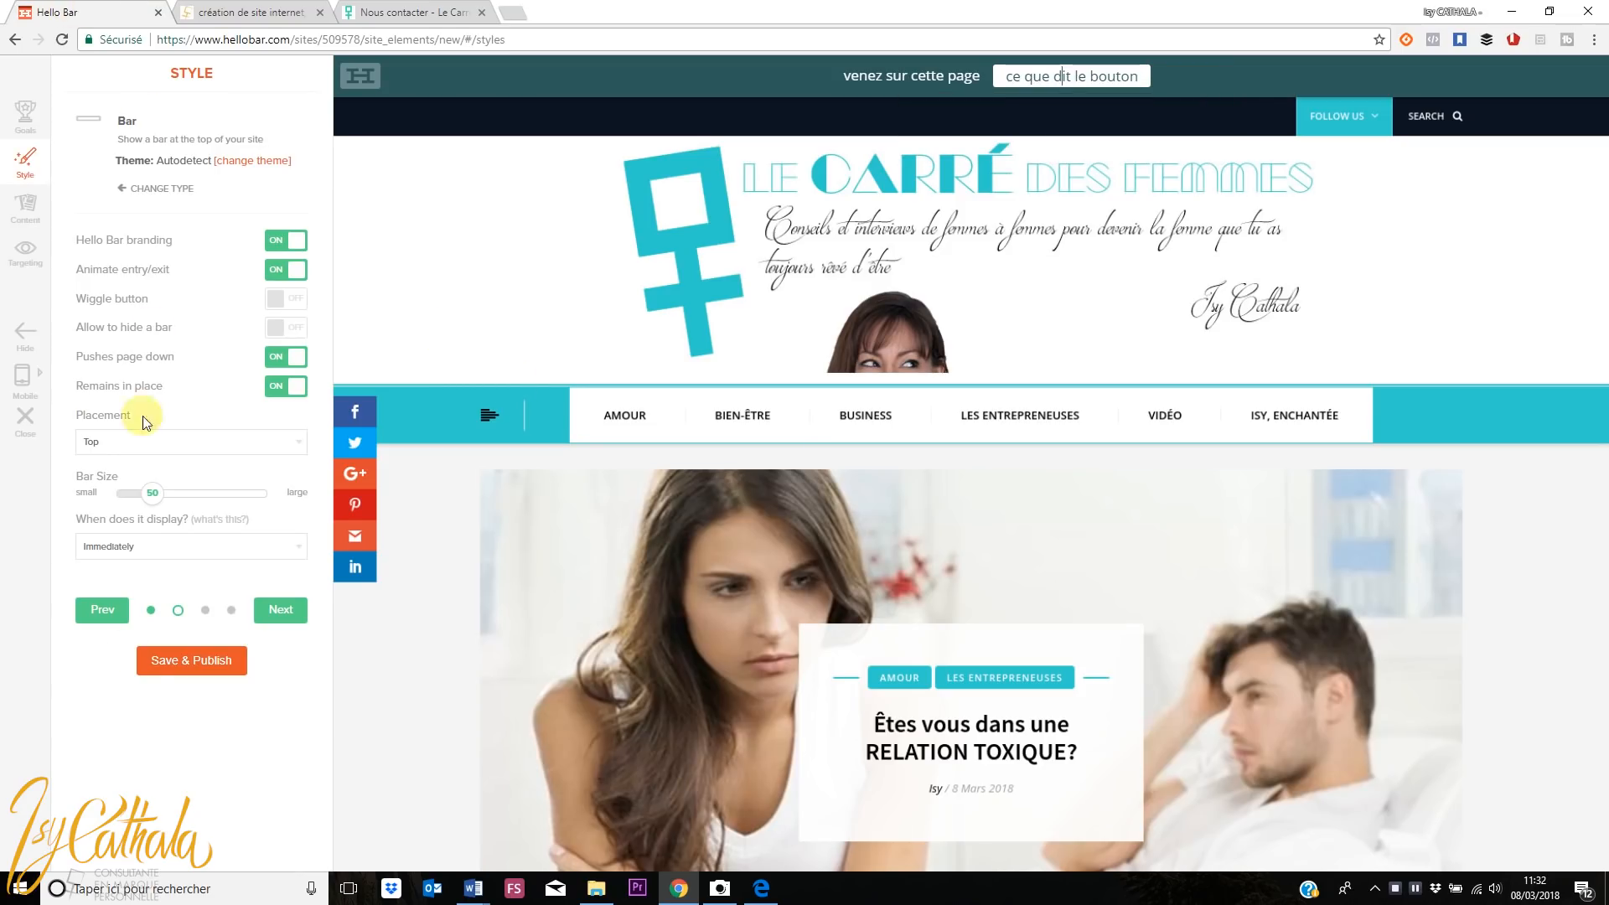
Leave the bar editor and examine the view statistics and top-performing elements of the isycathala.com site
click(162, 662)
click(491, 91)
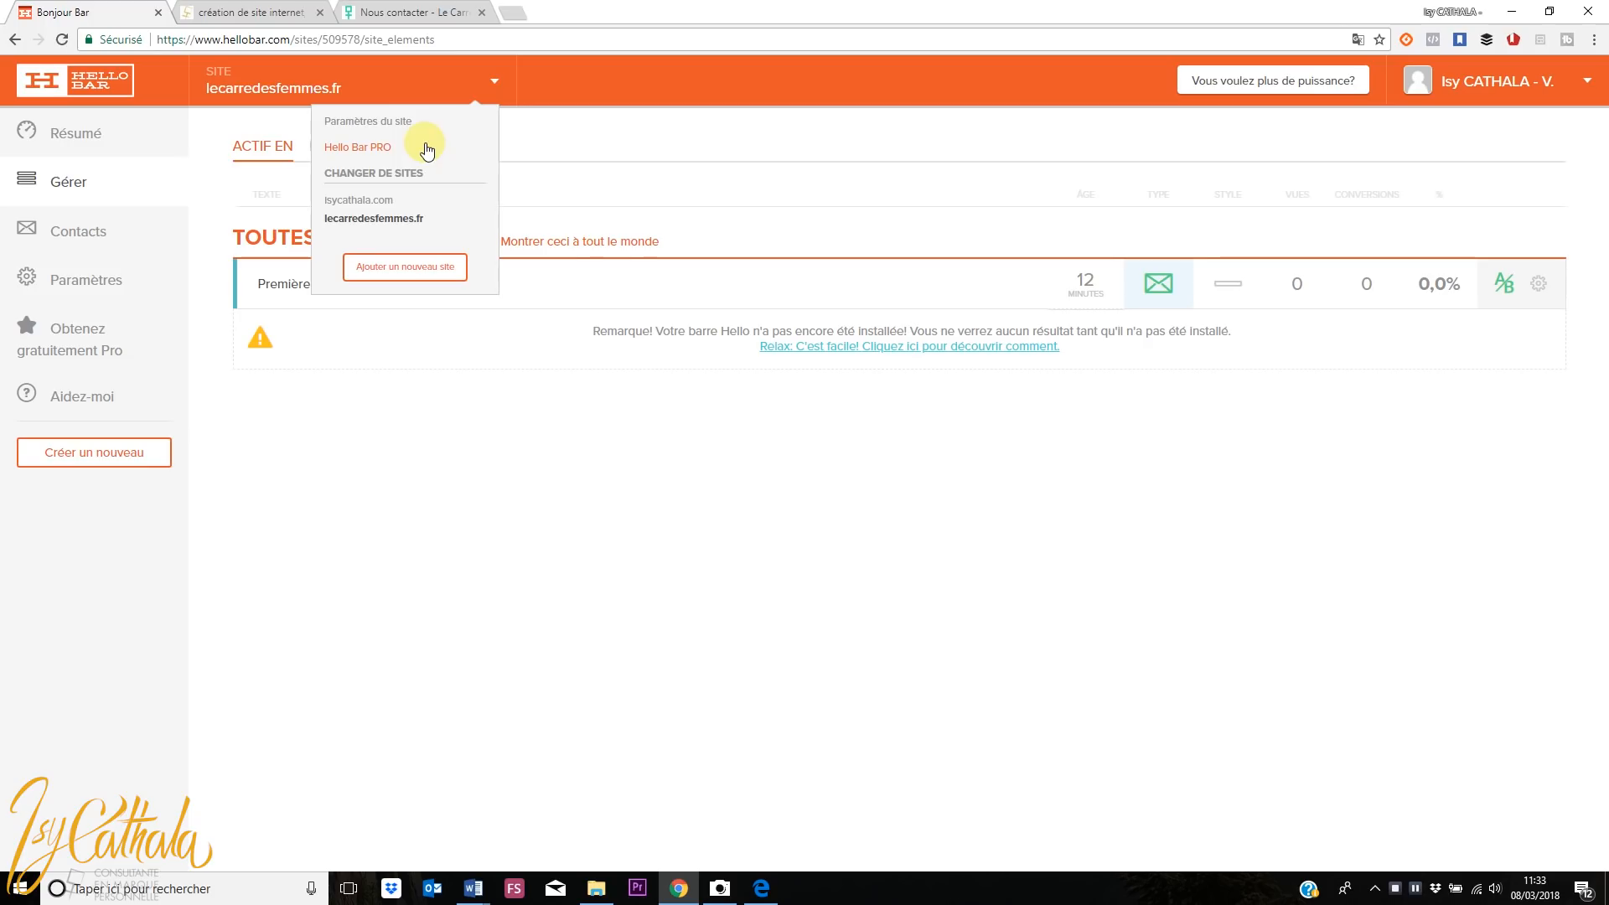
click(386, 200)
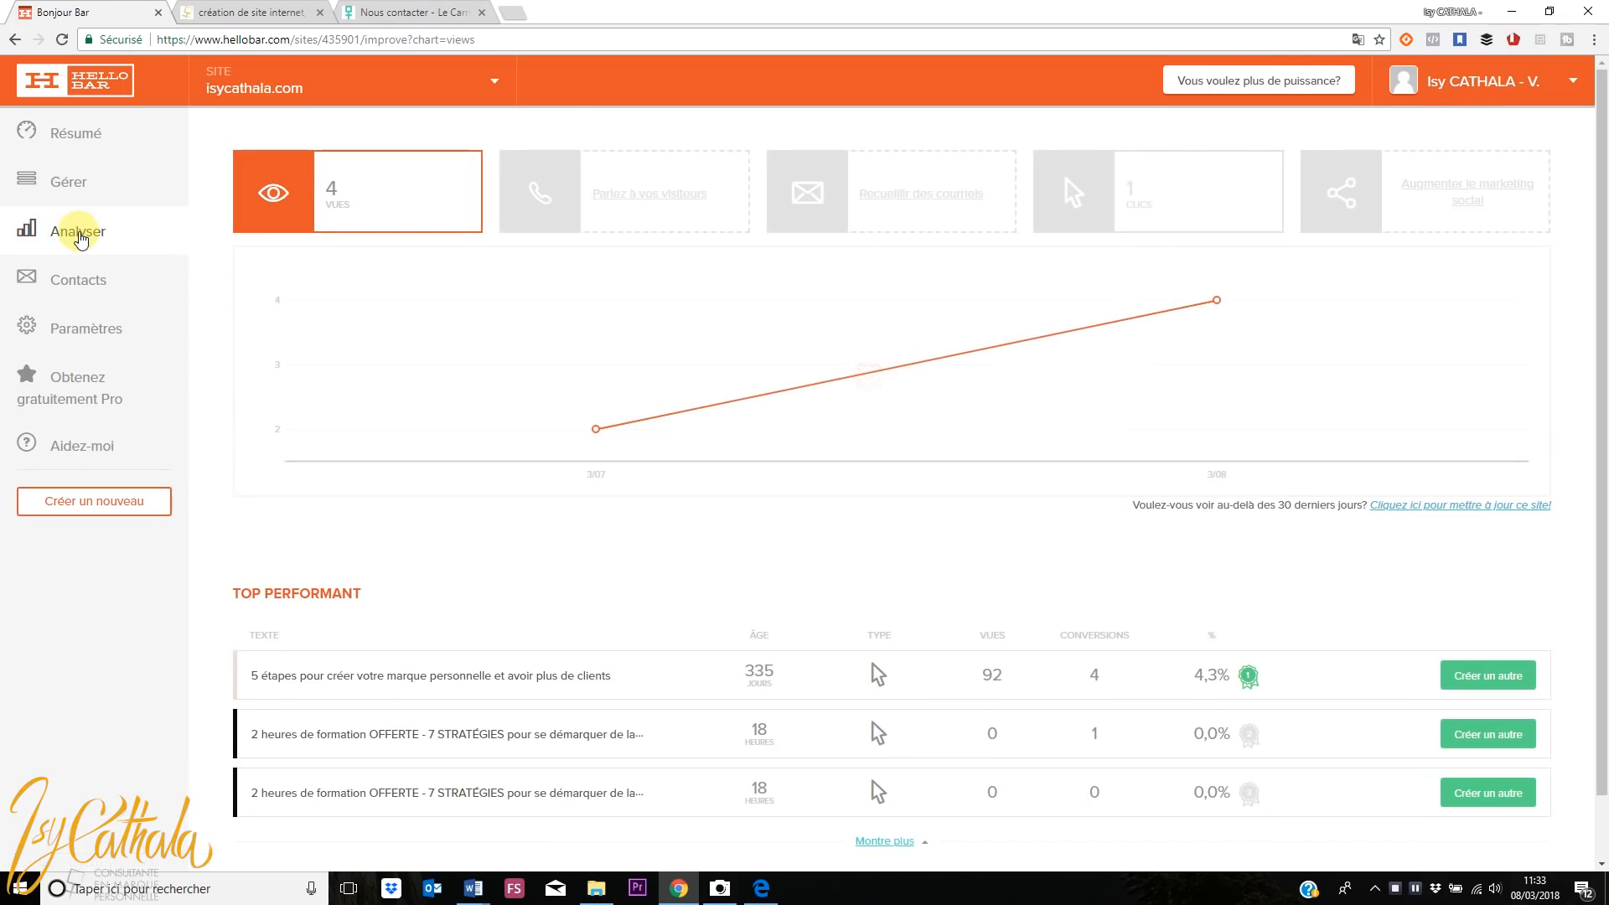
drag(1602, 91, 1602, 264)
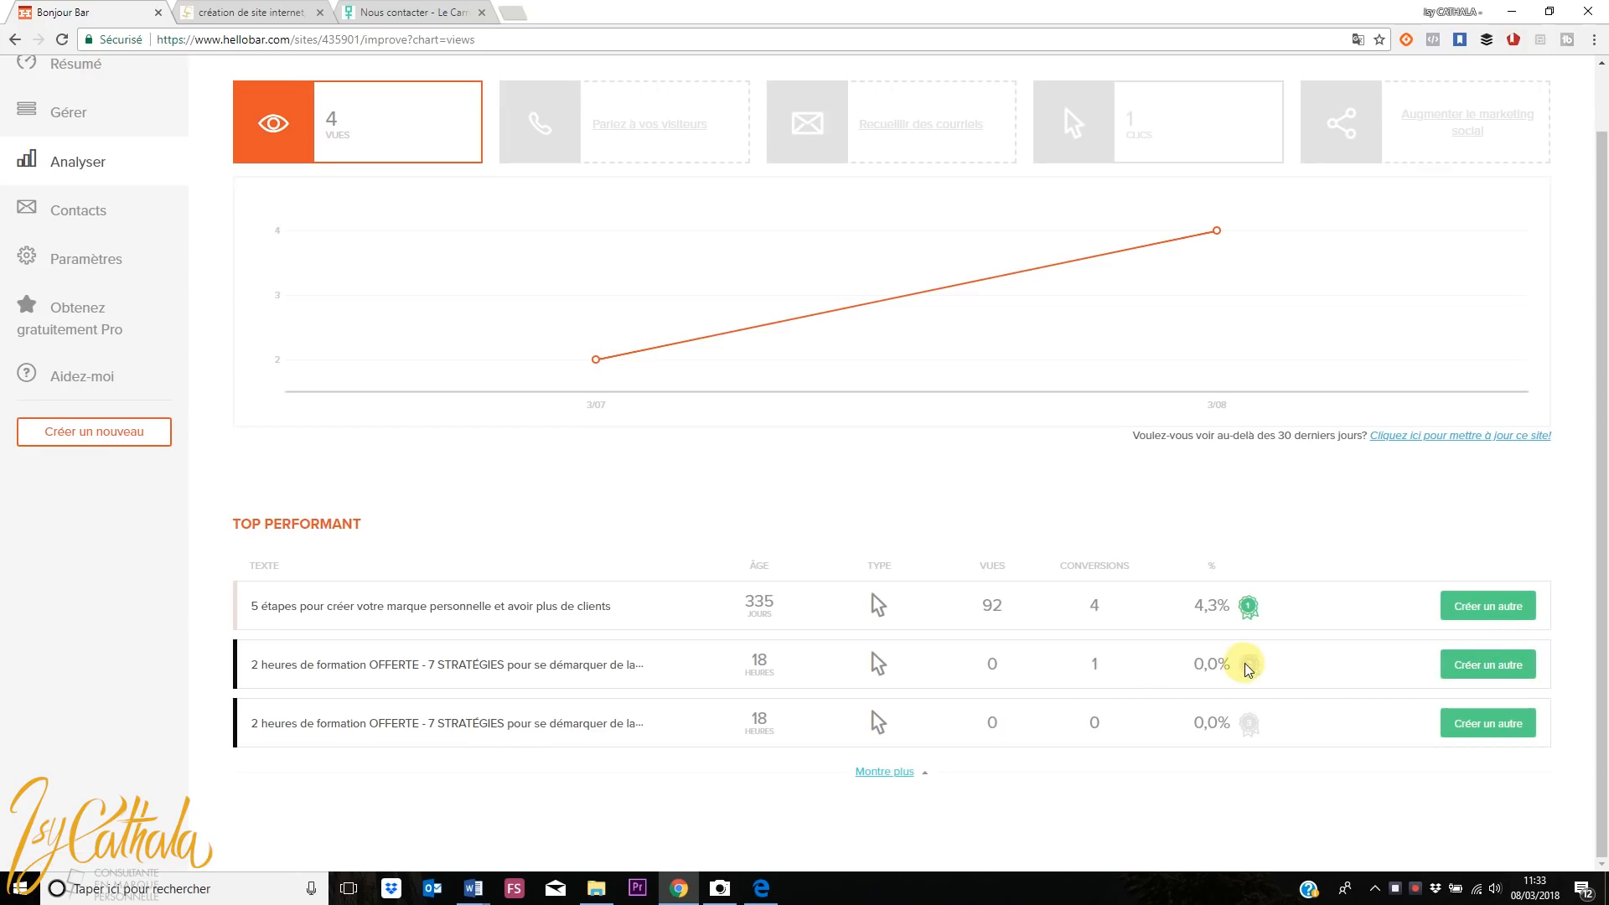
Follow the live bar's "En savoir plus" link on isycathala.com to view the training sign-up page, and return to the Hello Bar statistics
click(252, 14)
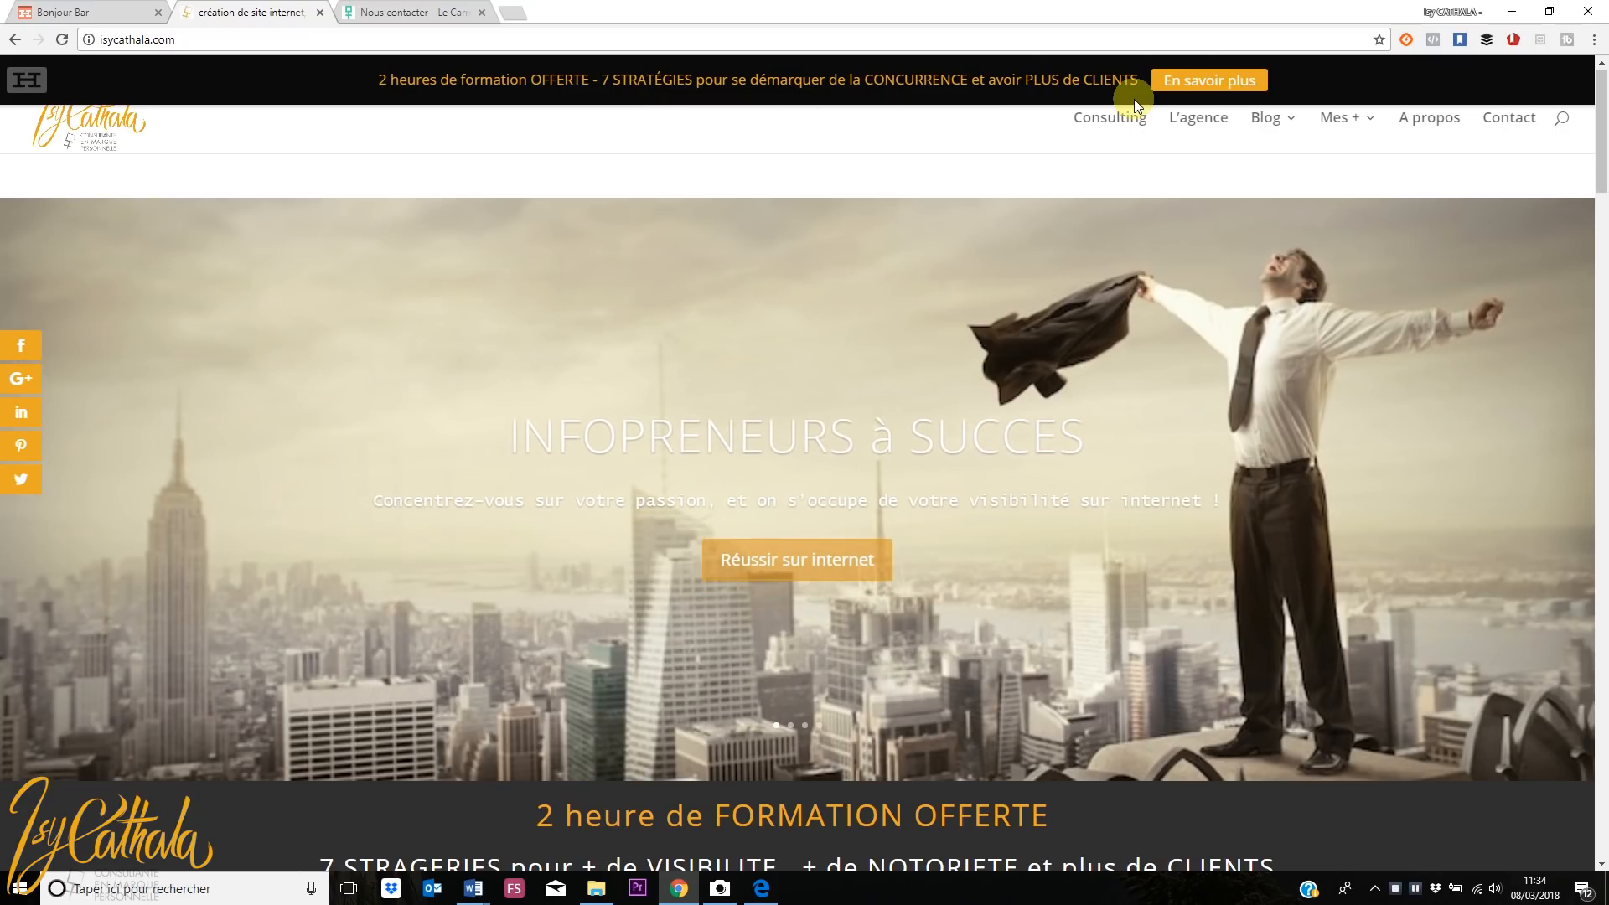
click(1206, 89)
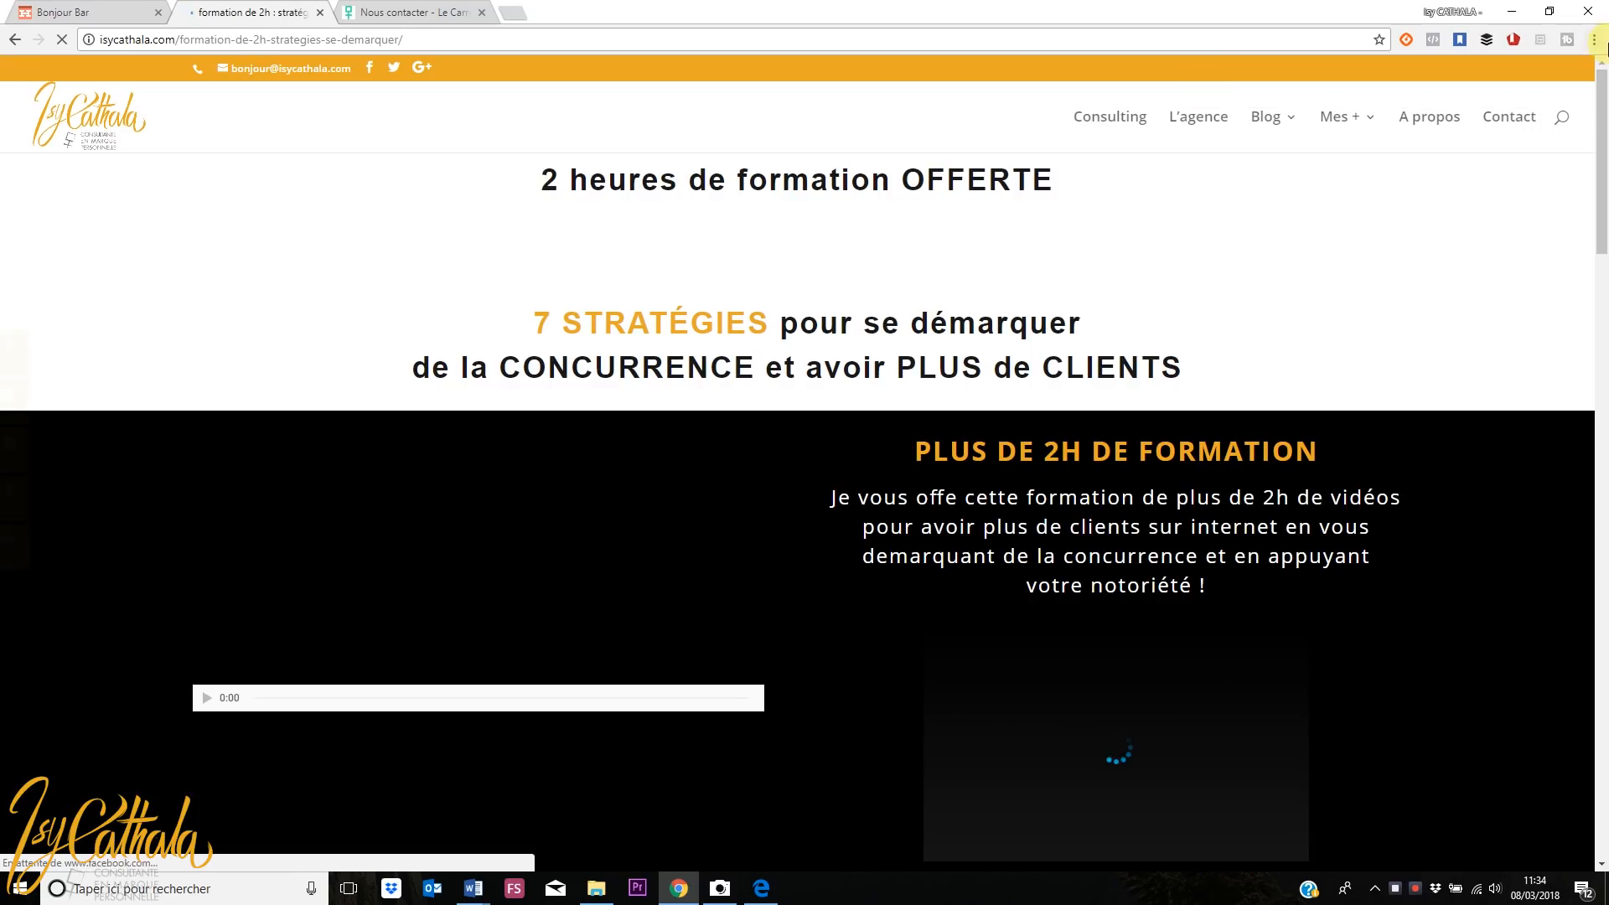
mouse_move(1602, 105)
mouse_down()
mouse_move(1603, 513)
mouse_move(1602, 119)
mouse_up()
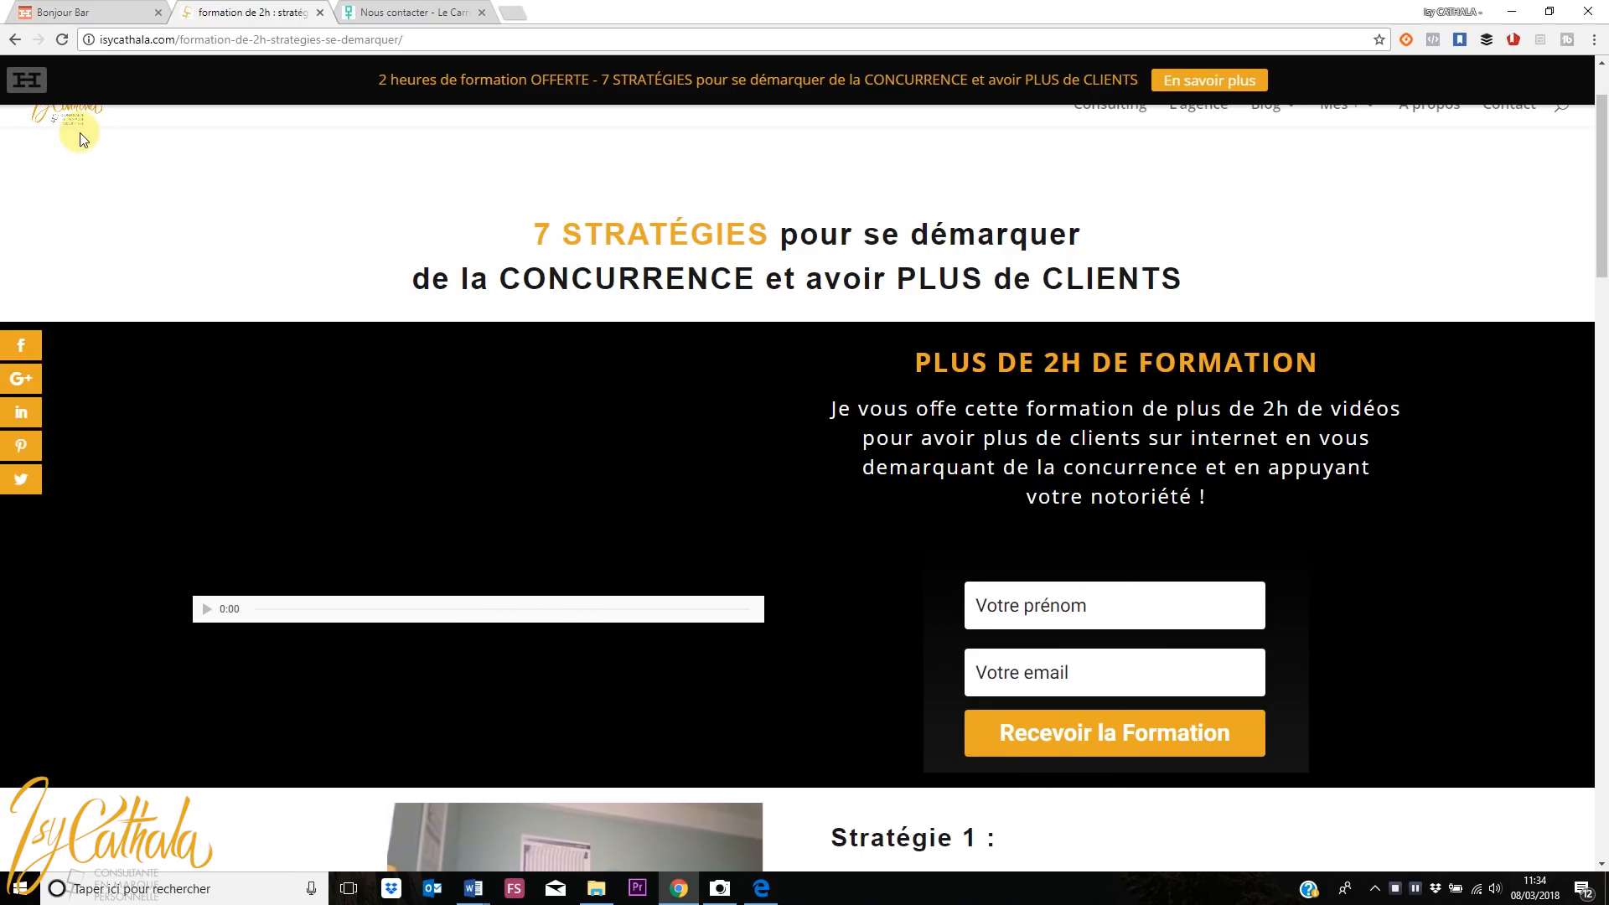
click(71, 13)
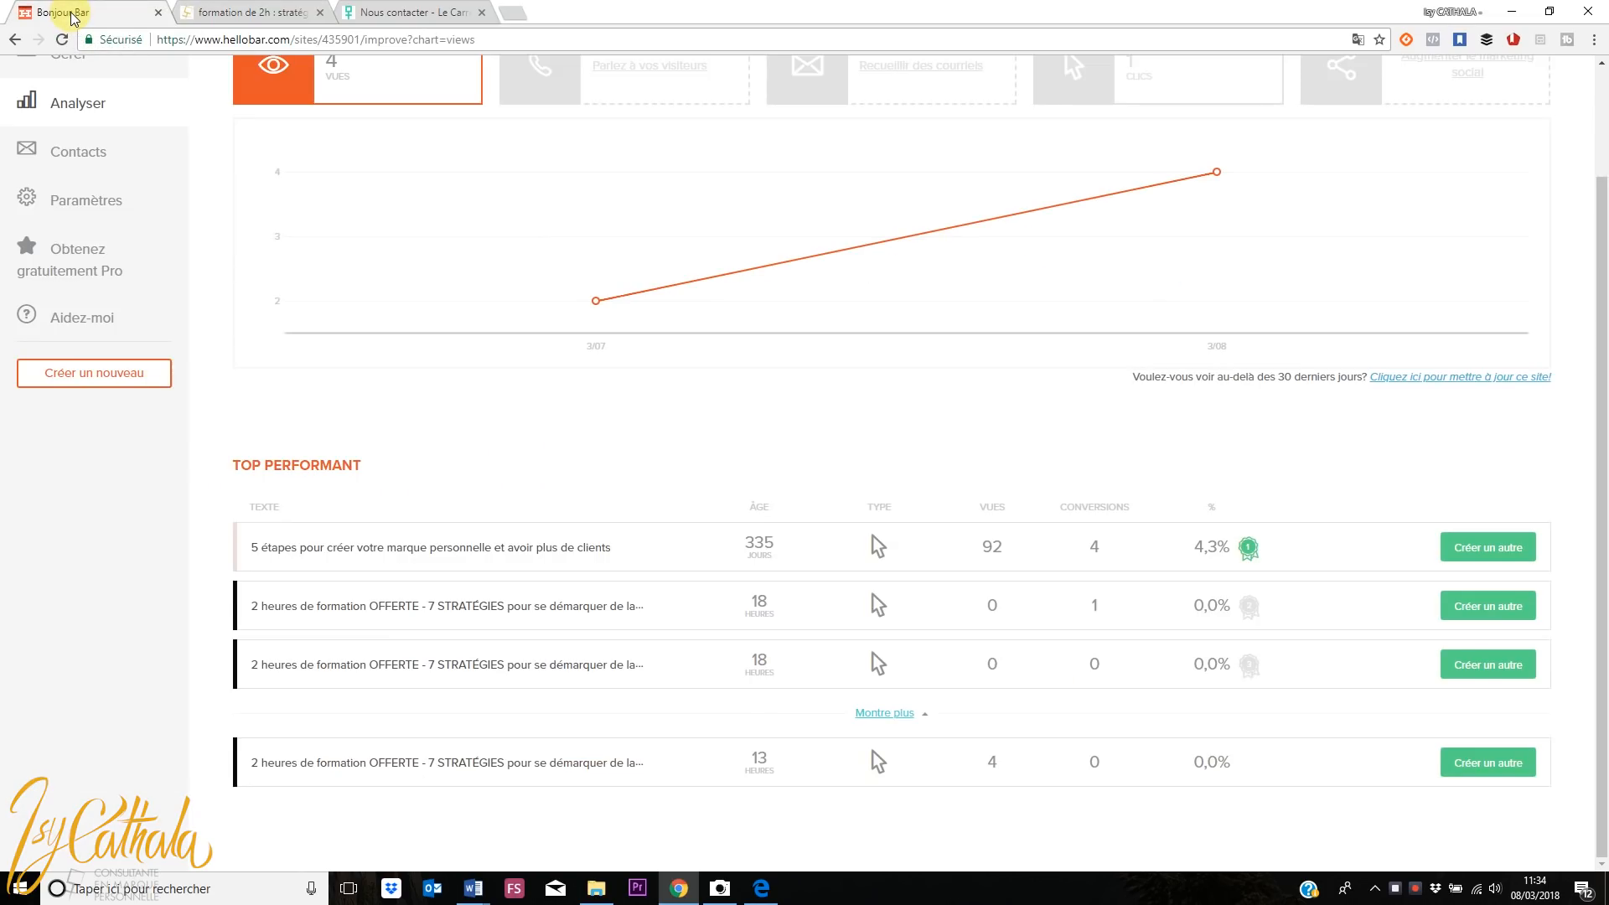